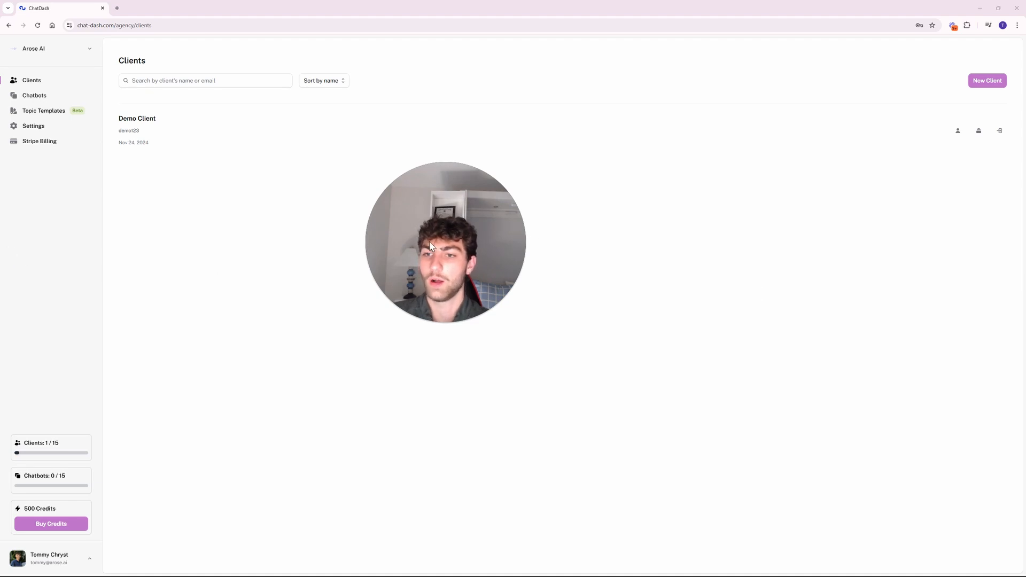
Open the agency list and close it again without changing the agency.
{"action": "left_click_drag", "start_coordinate": [428, 242], "coordinate": [375, 244]}
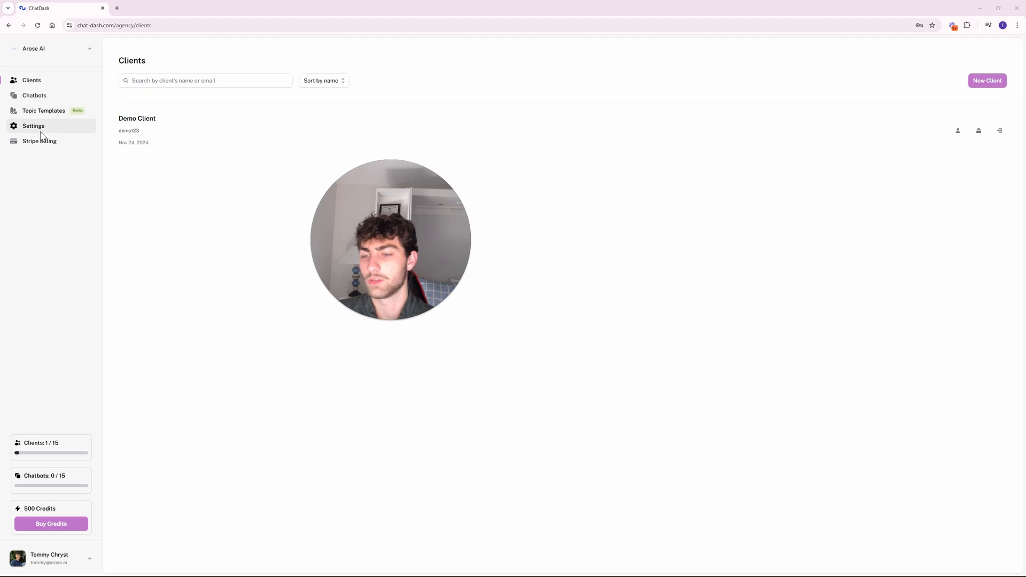
{"action": "left_click", "coordinate": [90, 49]}
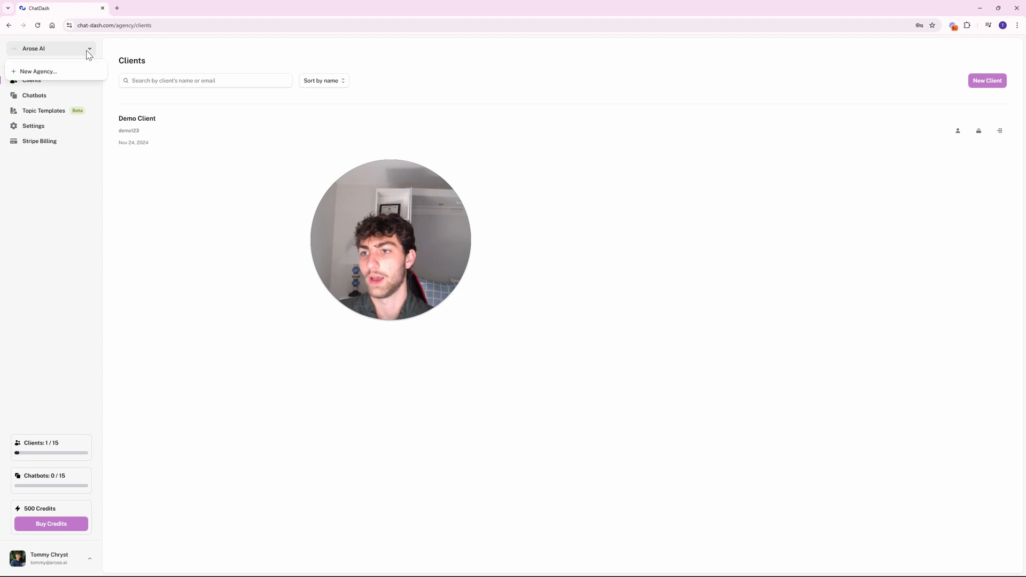
{"action": "left_click", "coordinate": [88, 51]}
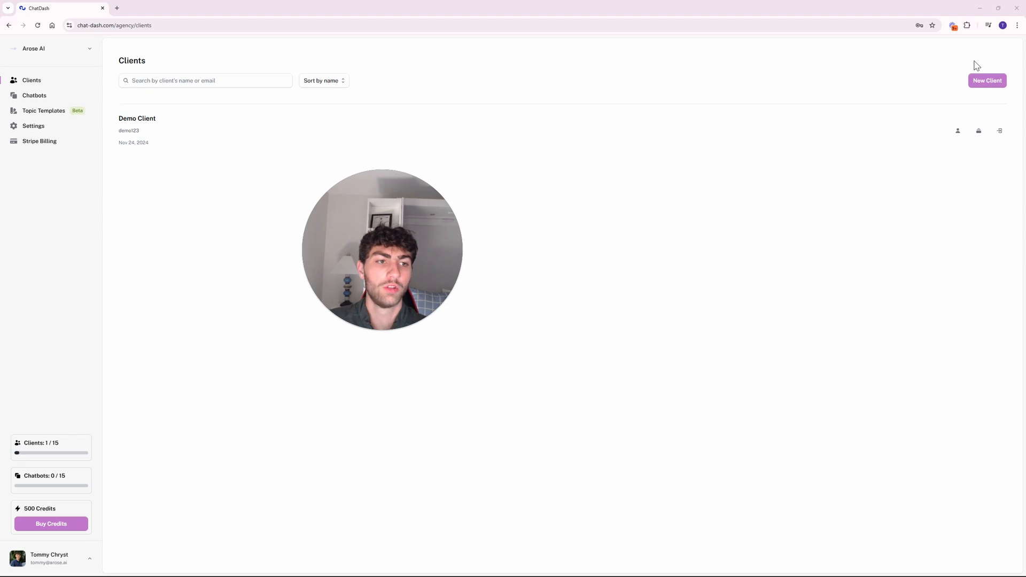
Start a New Client registration, preview the Organization fields, then return to individual client mode.
{"action": "left_click", "coordinate": [989, 83]}
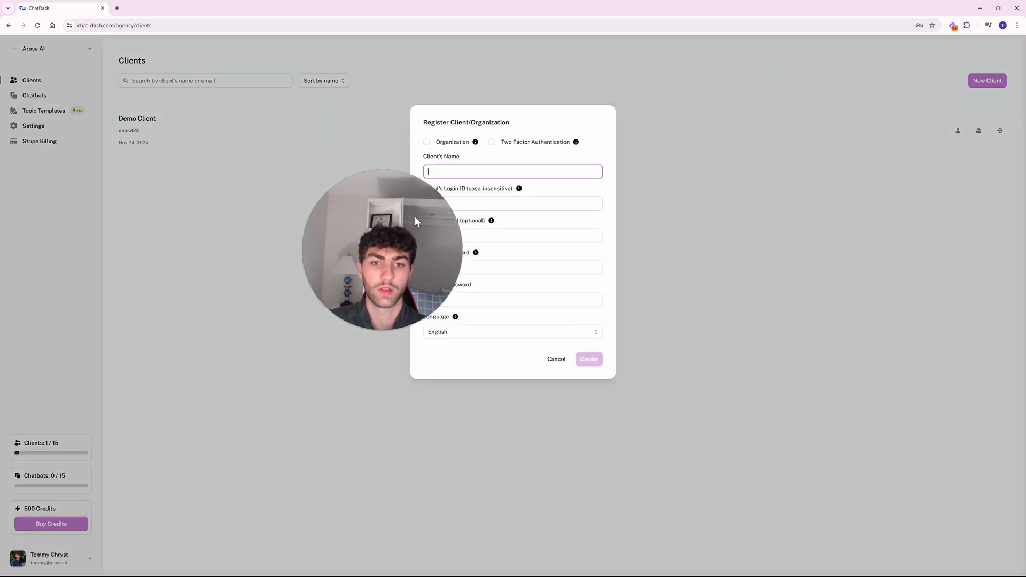
{"action": "left_click_drag", "start_coordinate": [415, 220], "coordinate": [301, 233]}
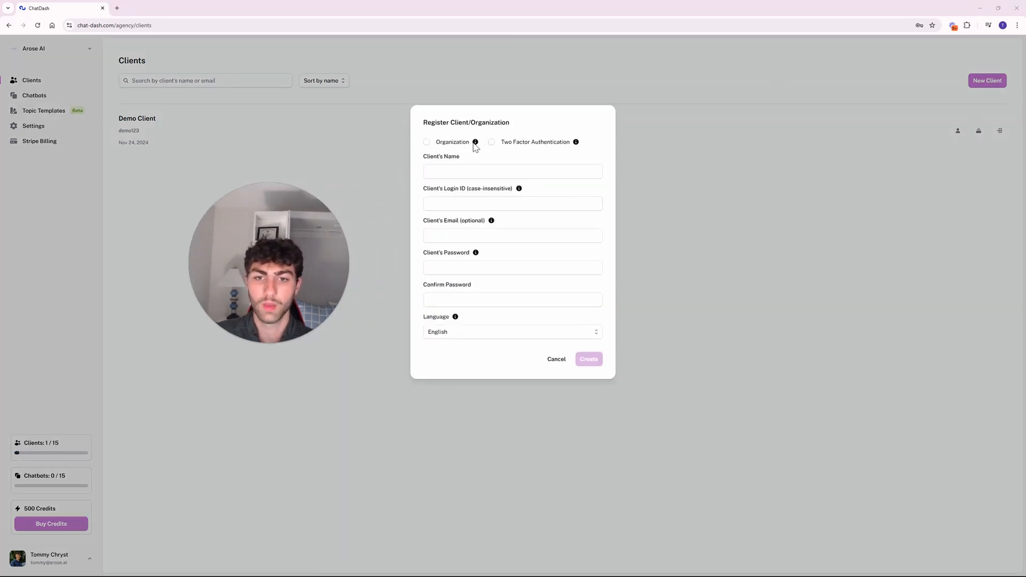
{"action": "mouse_move", "coordinate": [477, 145]}
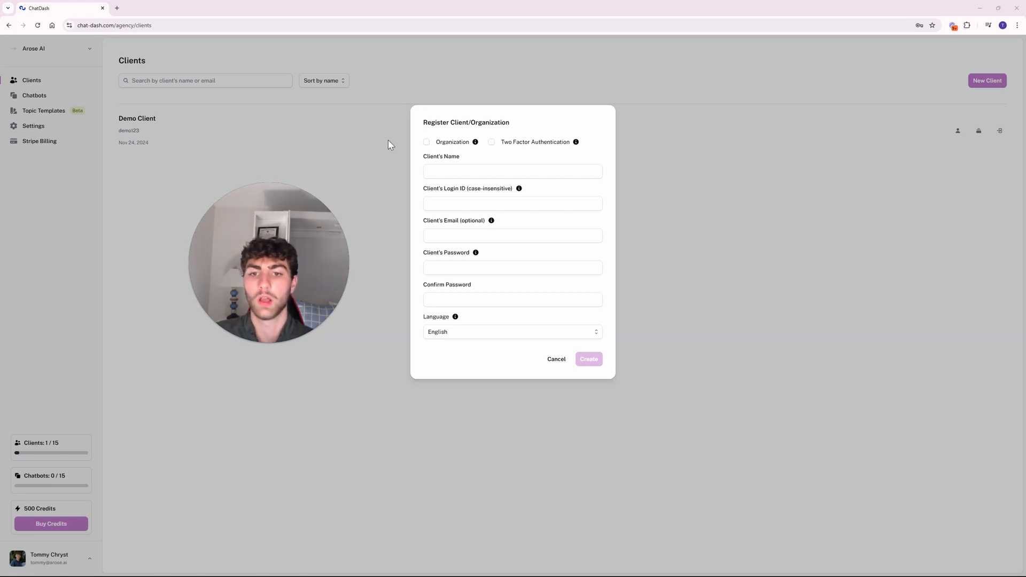
{"action": "left_click", "coordinate": [427, 142]}
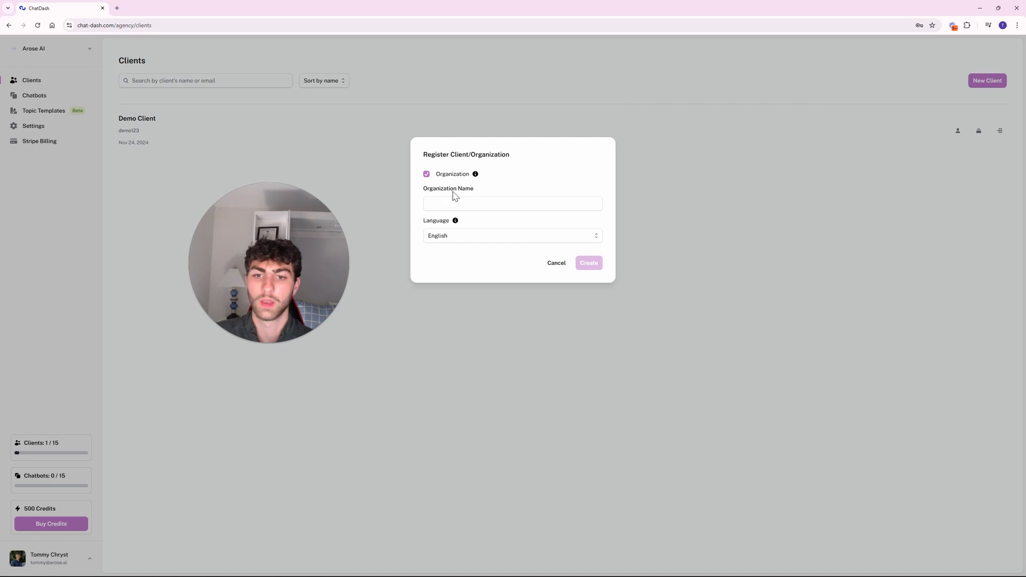
{"action": "left_click", "coordinate": [427, 174]}
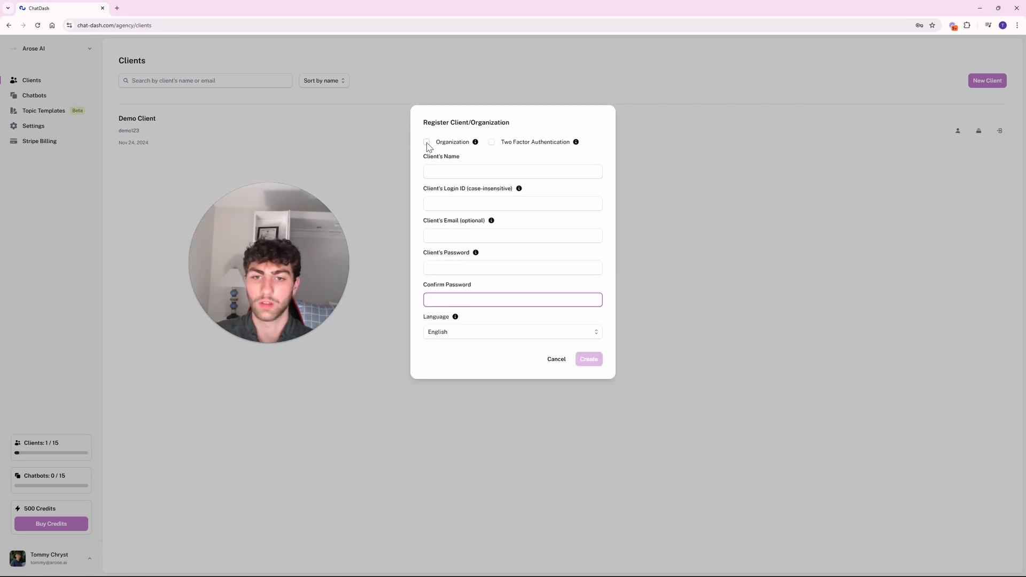
{"action": "left_click", "coordinate": [427, 143]}
{"action": "left_click", "coordinate": [426, 175]}
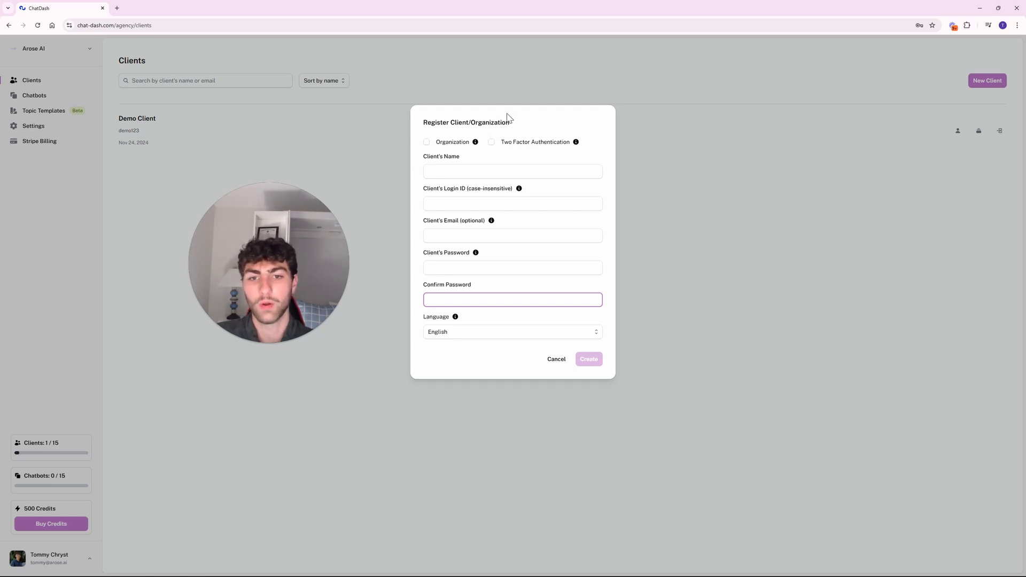
Set Client's Name to Demo Client using the autofill suggestion.
{"action": "left_click", "coordinate": [490, 170]}
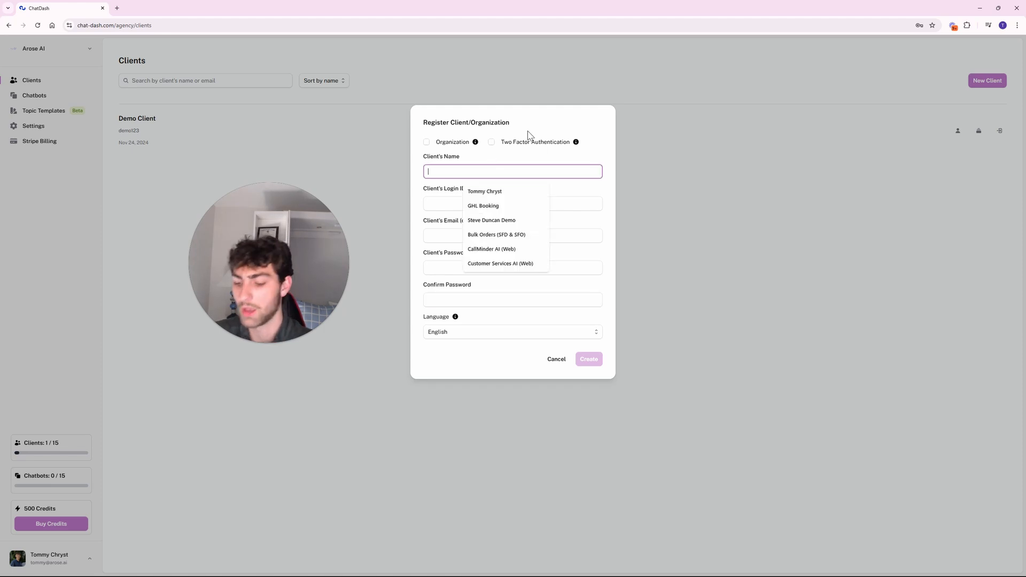
{"action": "type", "text": "Demo Client"}
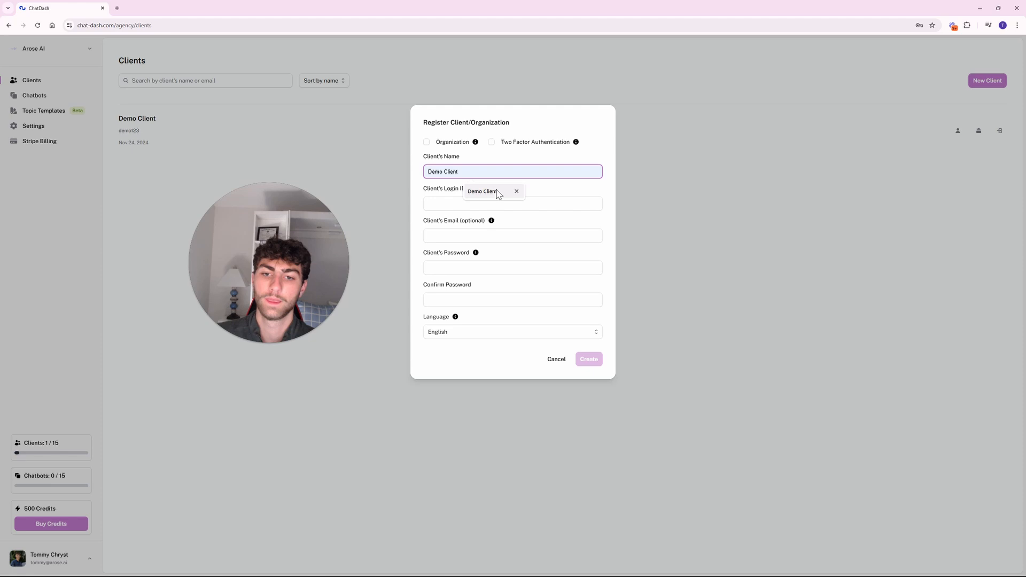
{"action": "left_click", "coordinate": [513, 191]}
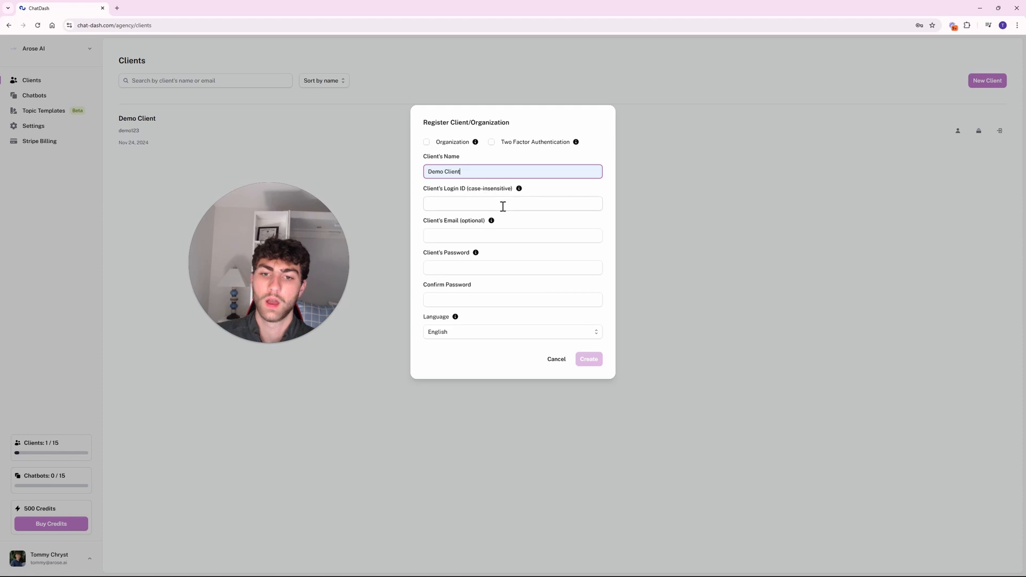
Enter the client's login ID and leave the optional email blank.
{"action": "left_click", "coordinate": [503, 206]}
{"action": "mouse_move", "coordinate": [520, 191]}
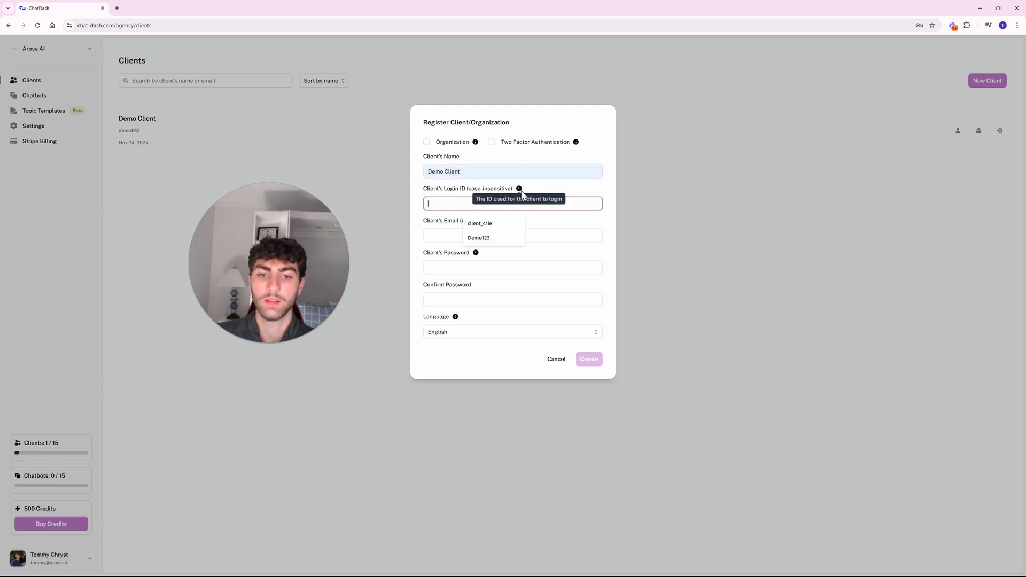
{"action": "left_click", "coordinate": [556, 185]}
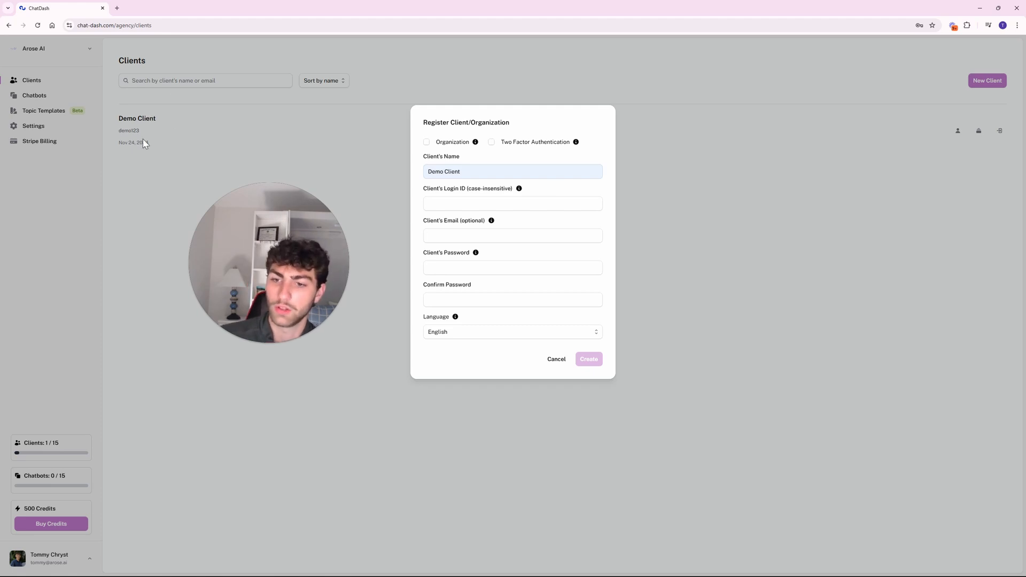
{"action": "left_click", "coordinate": [483, 200]}
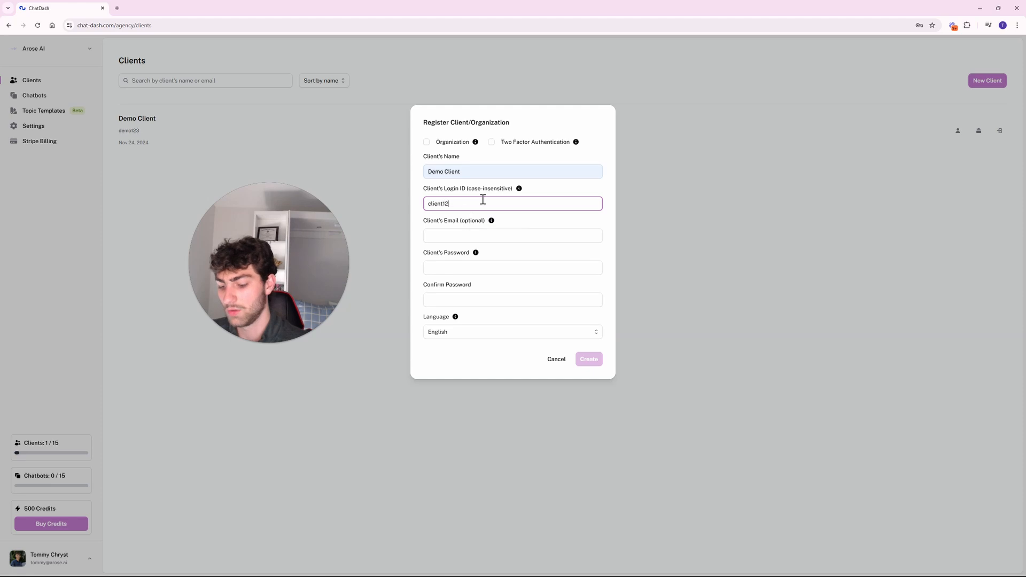
{"action": "left_click", "coordinate": [470, 236]}
{"action": "left_click", "coordinate": [550, 223]}
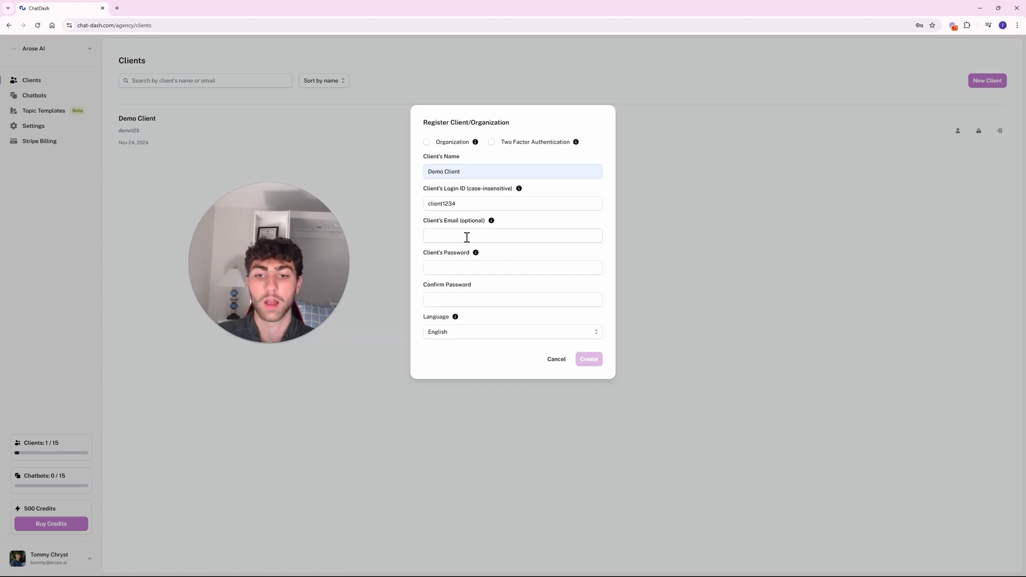
Enter the client's password in Client's Password, dismissing the browser's suggestions.
{"action": "left_click", "coordinate": [449, 267]}
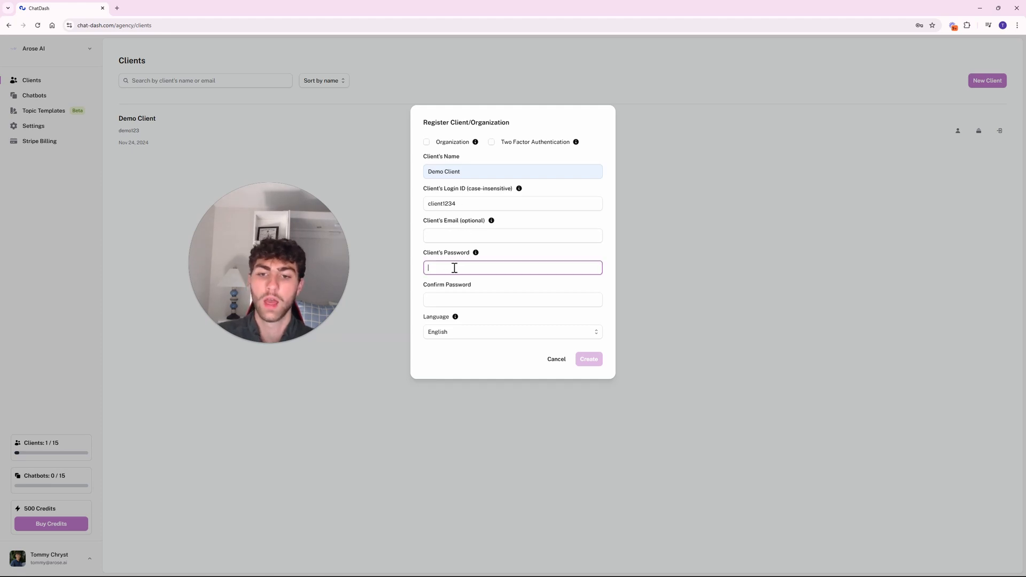
{"action": "left_click", "coordinate": [609, 257]}
{"action": "left_click", "coordinate": [564, 267]}
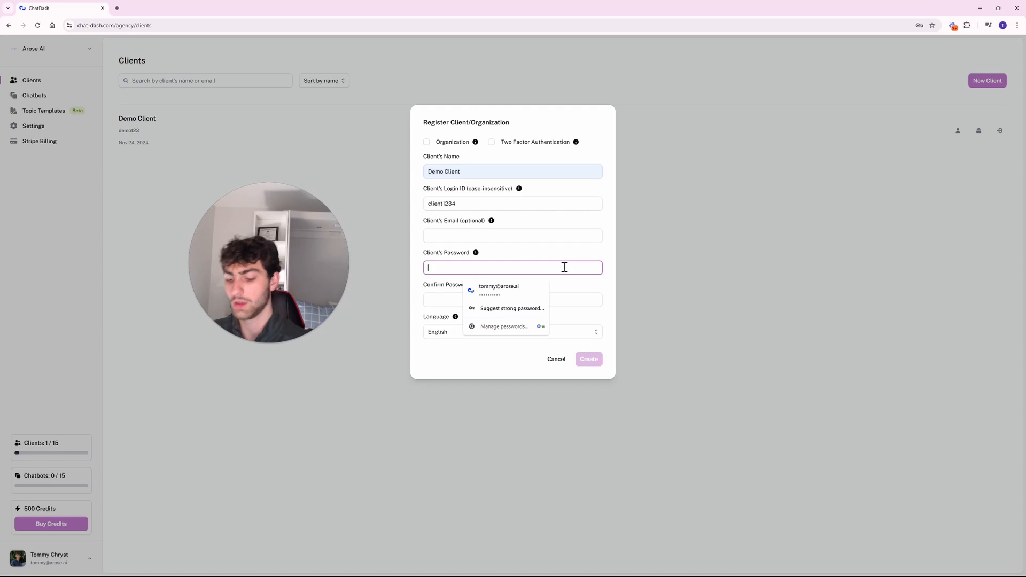
{"action": "type", "text": "c"}
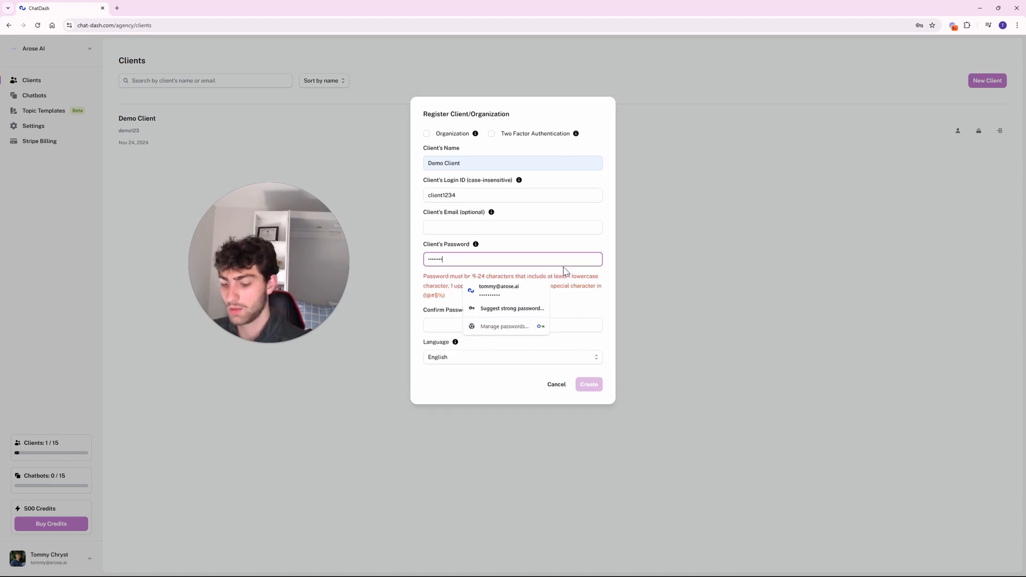
{"action": "type", "text": "lient123!"}
{"action": "left_click", "coordinate": [519, 244]}
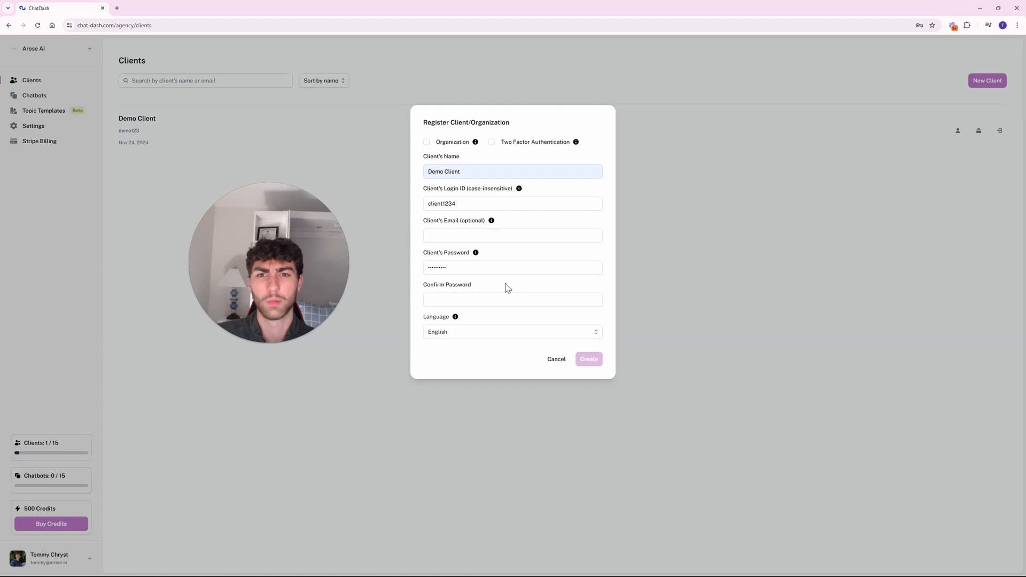
Confirm the password, attempt Create, and edit the login ID reported as already in use.
{"action": "left_click", "coordinate": [460, 303]}
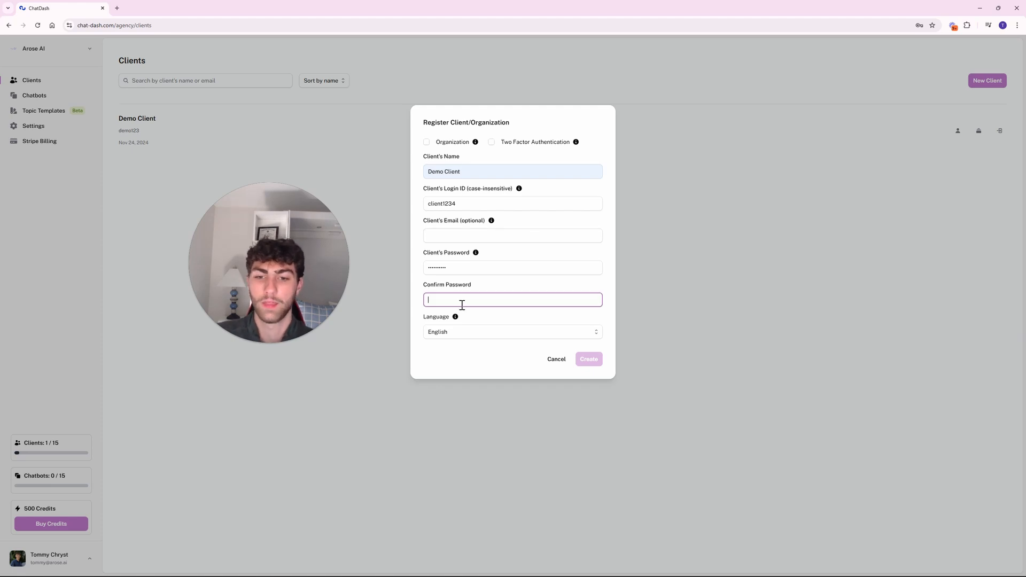
{"action": "type", "text": "client1"}
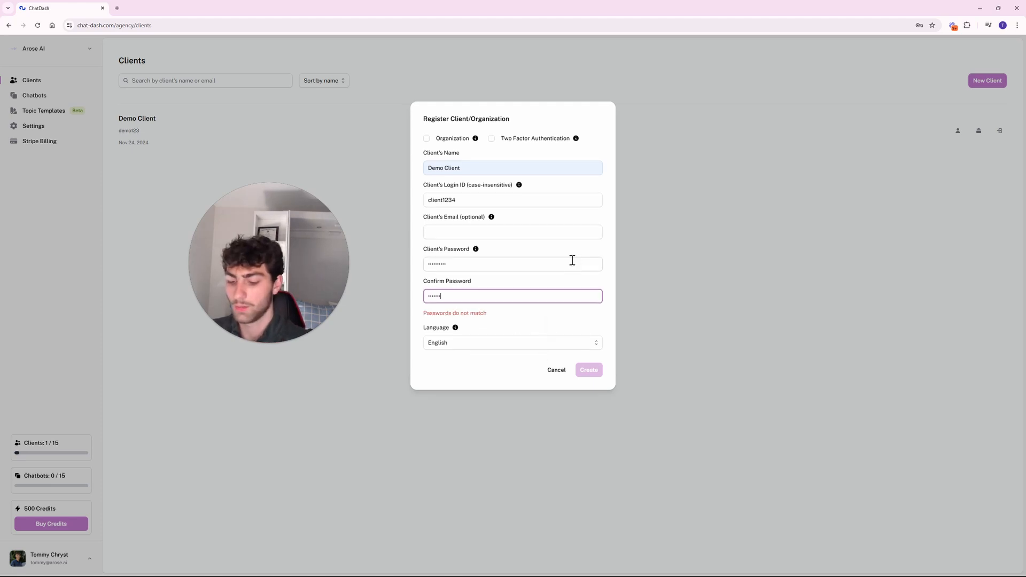
{"action": "type", "text": "234"}
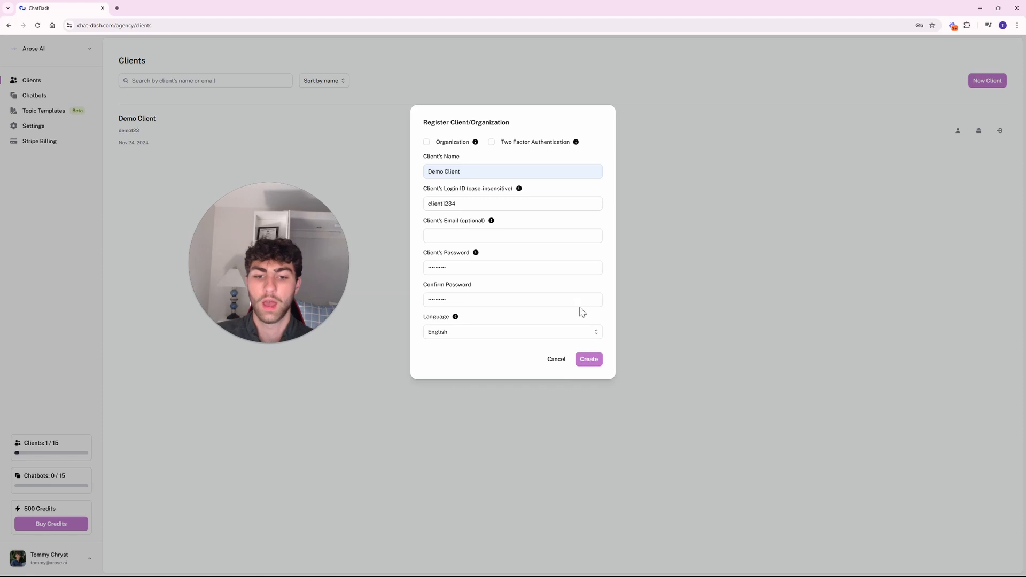
{"action": "left_click", "coordinate": [589, 359]}
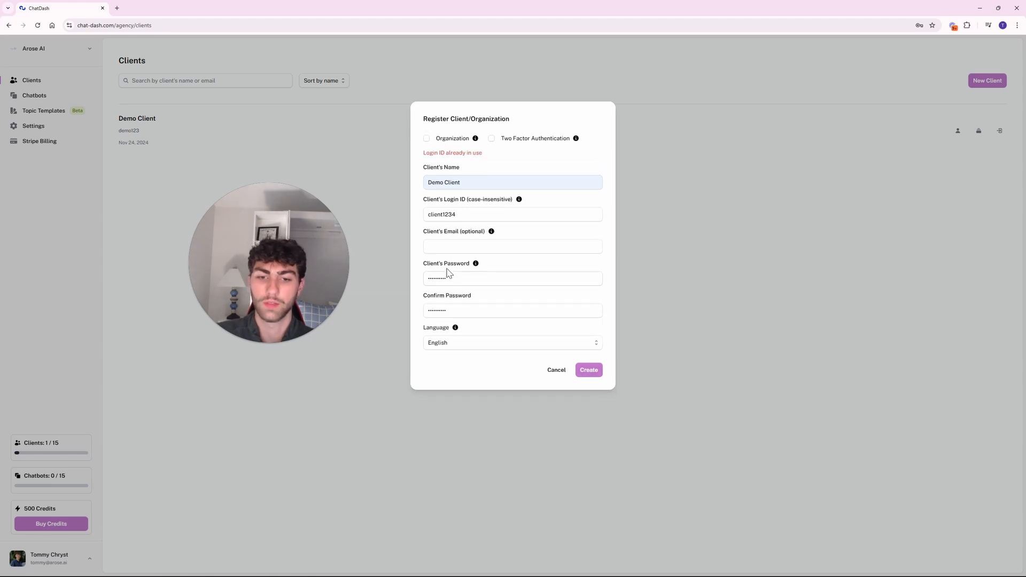
{"action": "left_click", "coordinate": [475, 216]}
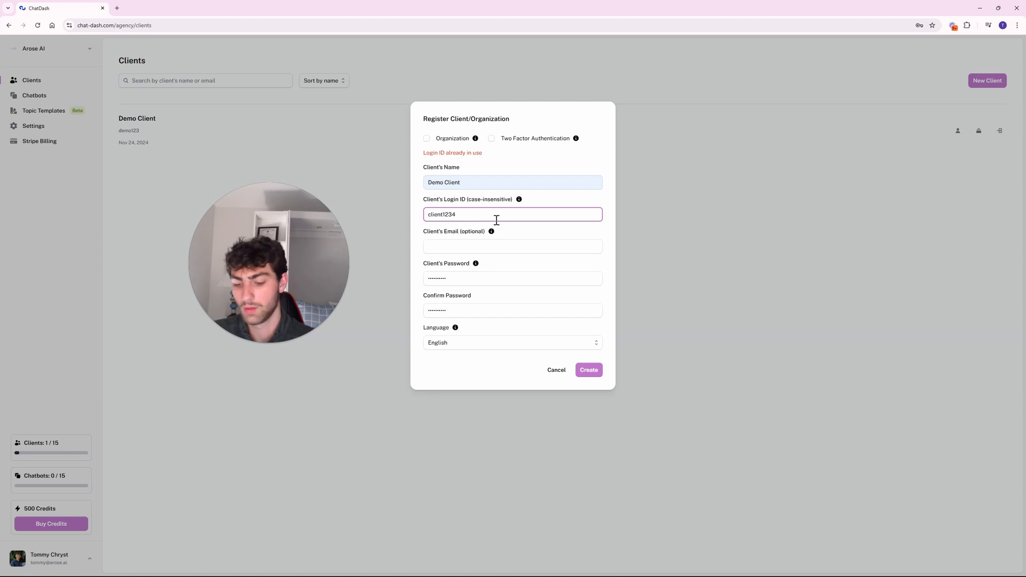
Finish the revised login ID, create the second Demo Client, and dismiss Chrome's save-password prompt.
{"action": "type", "text": "__"}
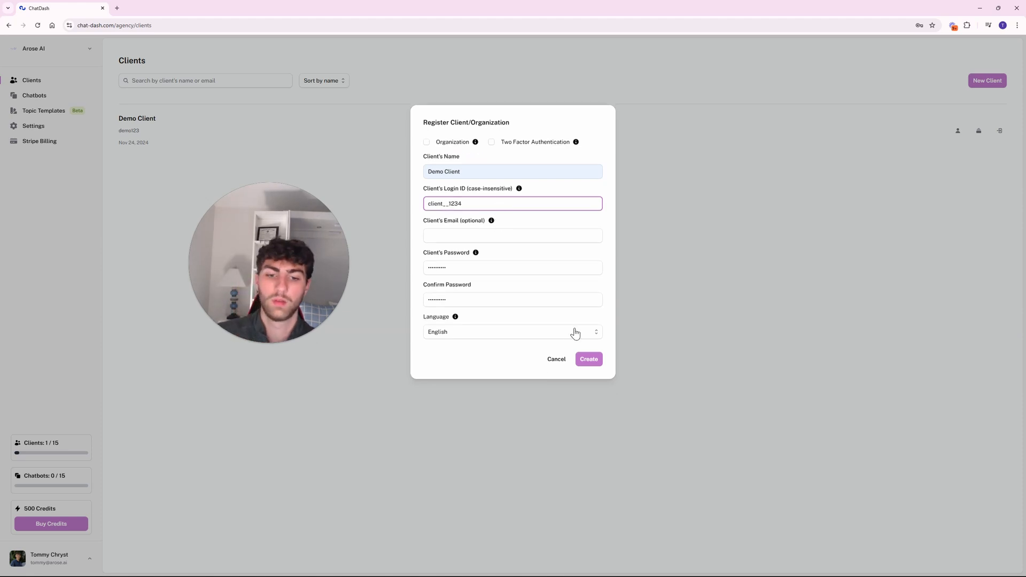
{"action": "left_click", "coordinate": [588, 358]}
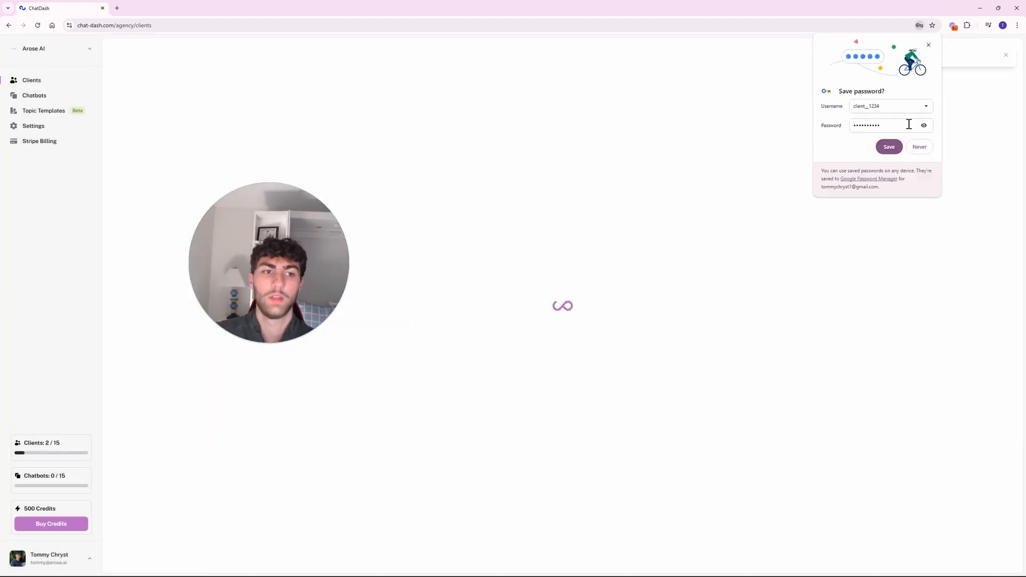
{"action": "left_click", "coordinate": [927, 46]}
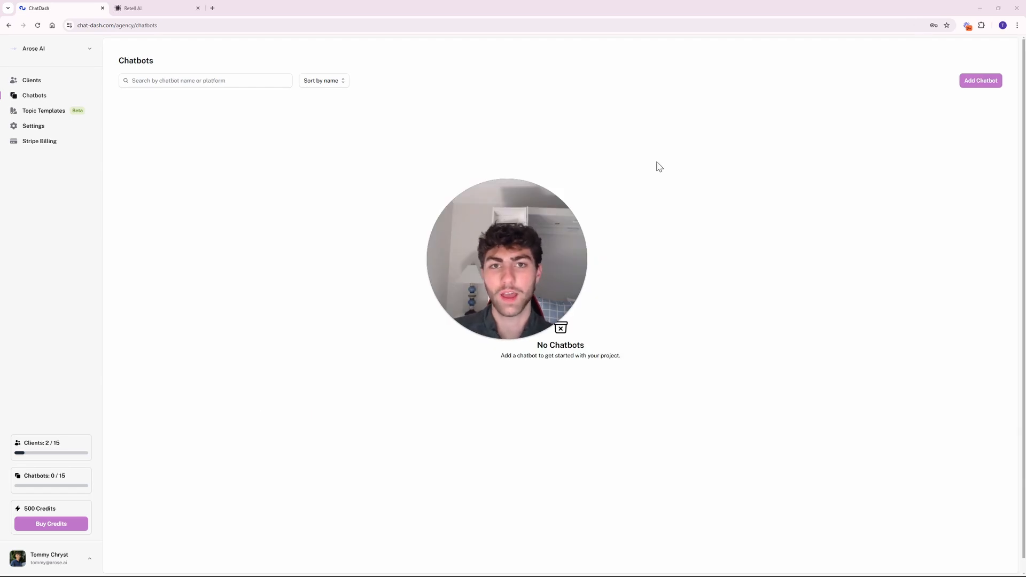
Use Add Chatbot on the Chatbots page to list the available chatbot platforms.
{"action": "left_click", "coordinate": [975, 79]}
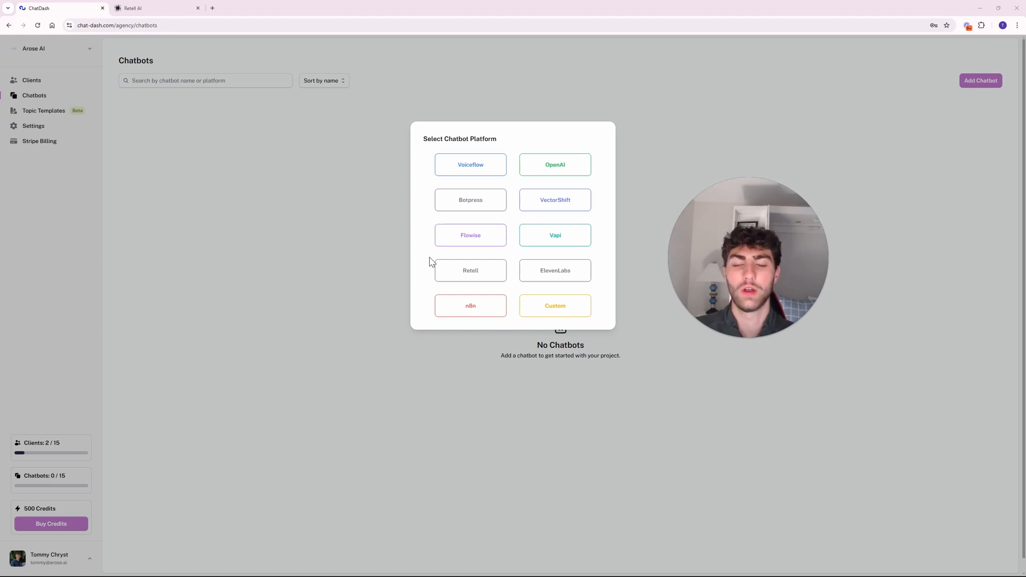
Choose Retell in the Select Chatbot Platform dialog.
{"action": "left_click", "coordinate": [459, 280]}
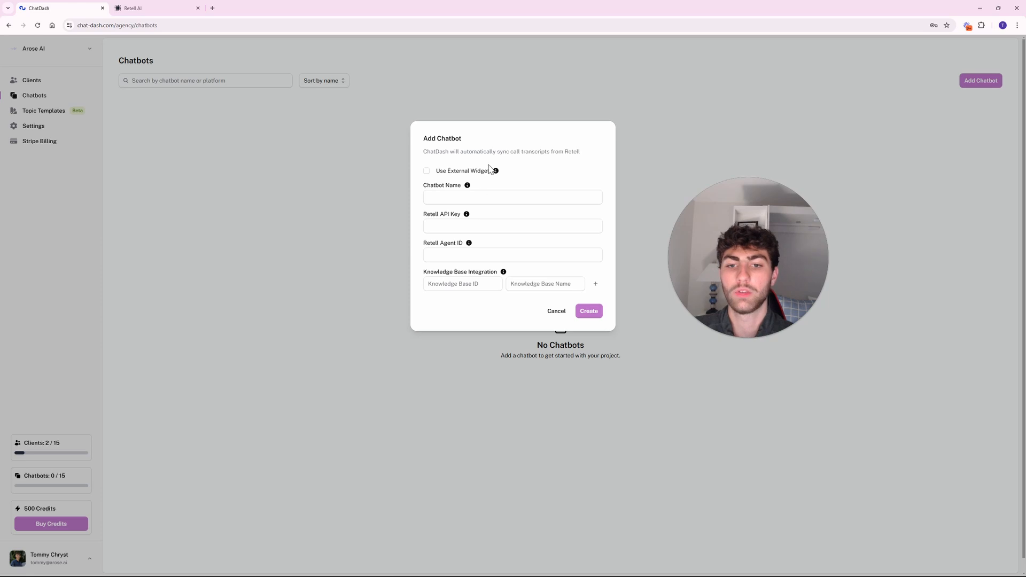
{"action": "mouse_move", "coordinate": [495, 173]}
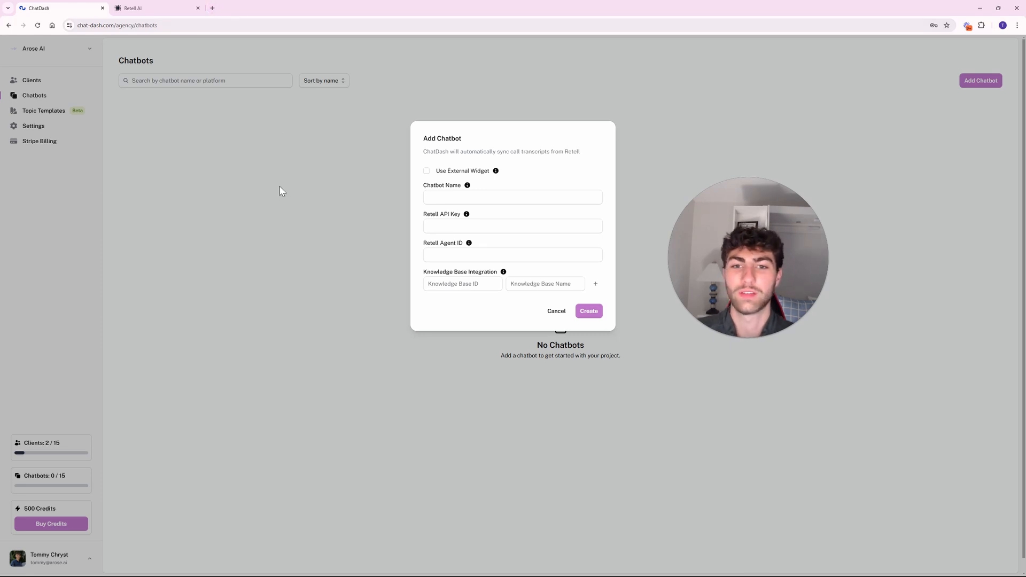
In a new tab, go to the ChatDash Discord server's #ask-ai channel and start a message.
{"action": "left_click", "coordinate": [212, 8]}
{"action": "type", "text": "d"}
{"action": "key", "text": "BackSpace"}
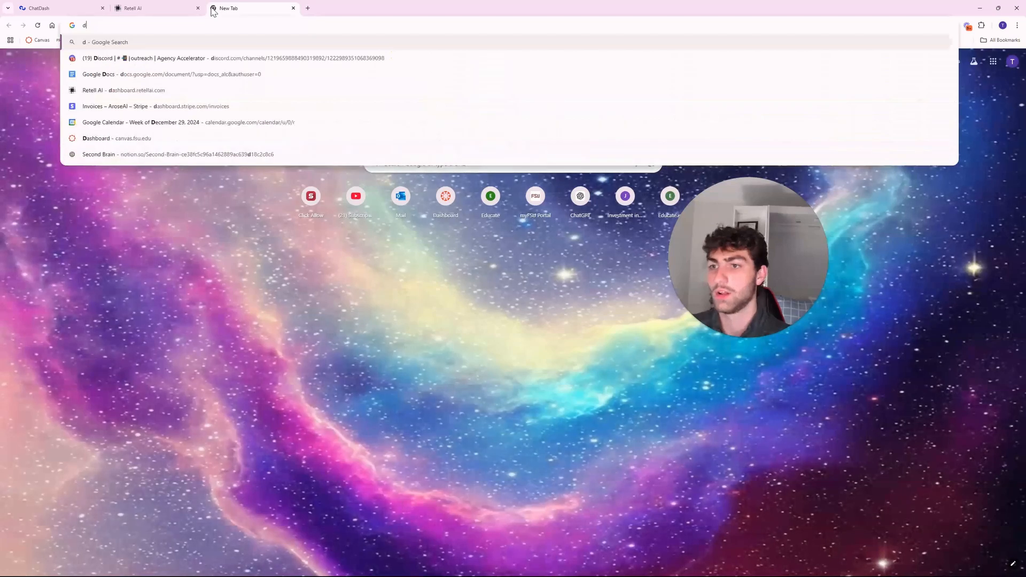
{"action": "left_click", "coordinate": [211, 60]}
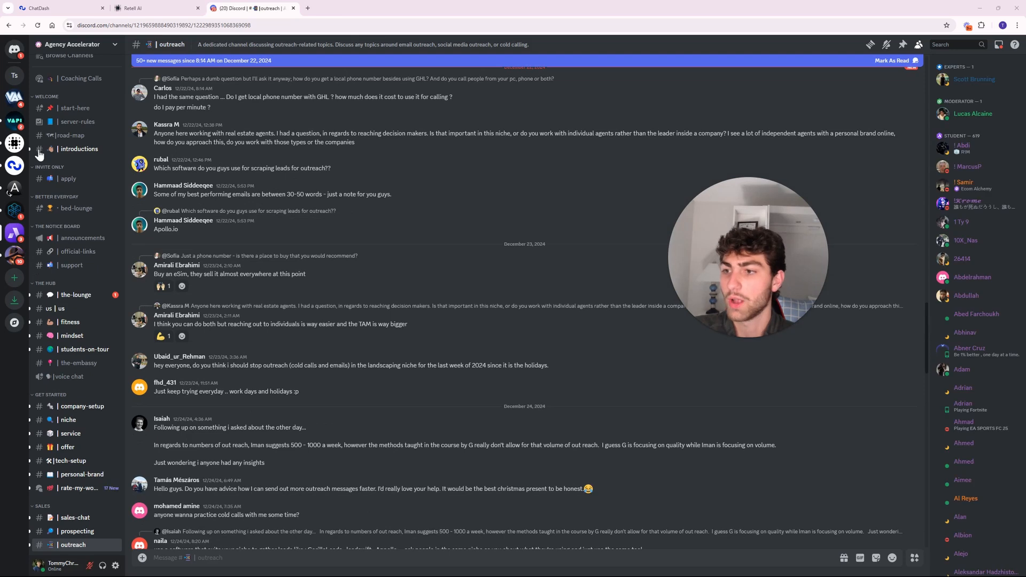
{"action": "left_click", "coordinate": [14, 165]}
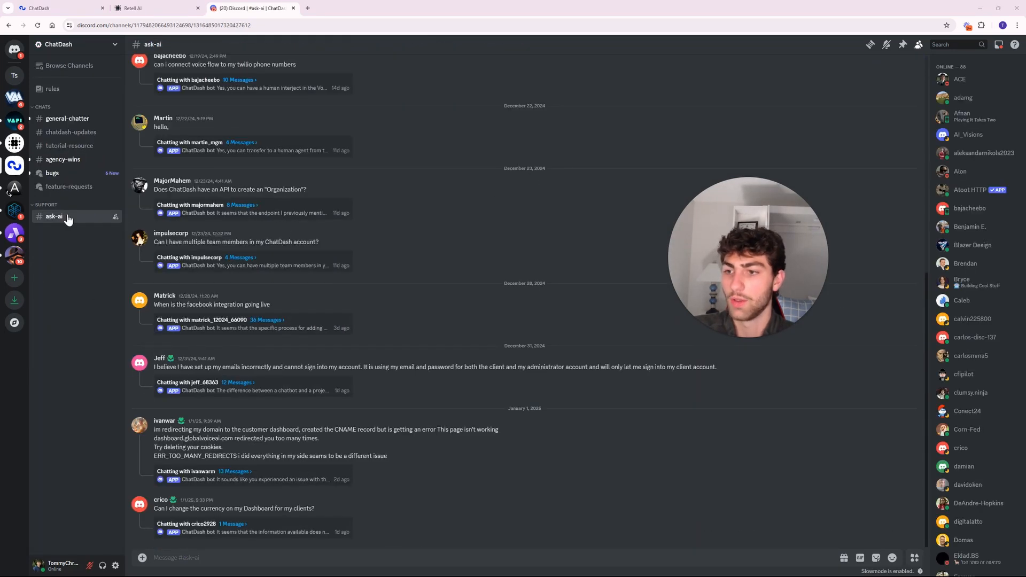
{"action": "mouse_move", "coordinate": [63, 227]}
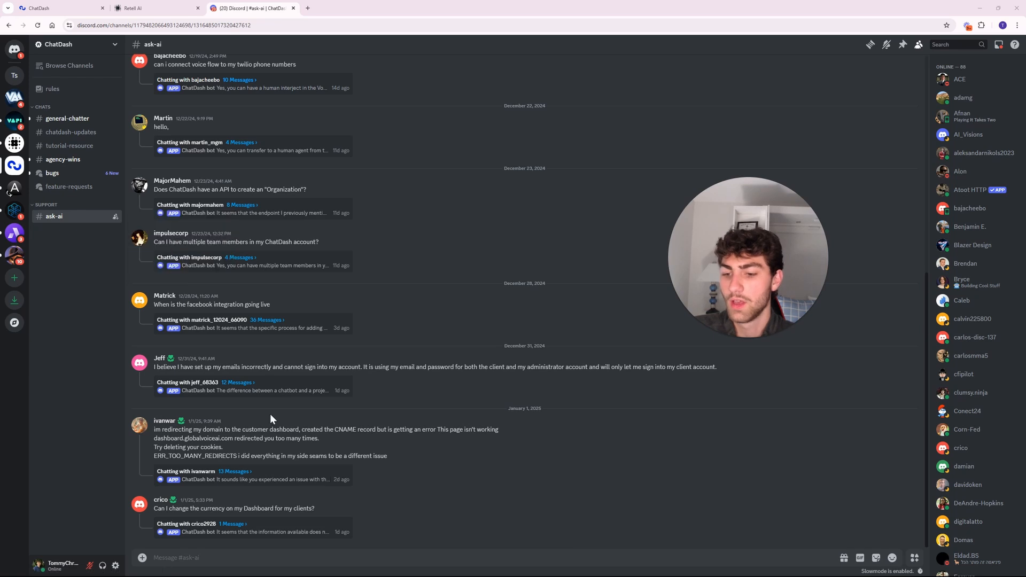
{"action": "left_click", "coordinate": [212, 557]}
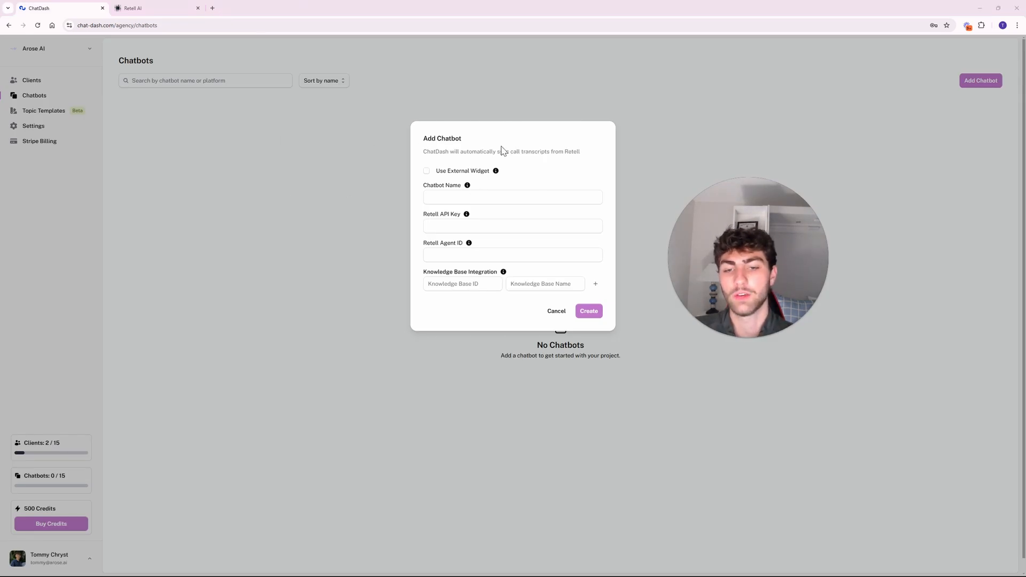
Enter Personal Trainer as the Chatbot Name.
{"action": "left_click", "coordinate": [495, 195]}
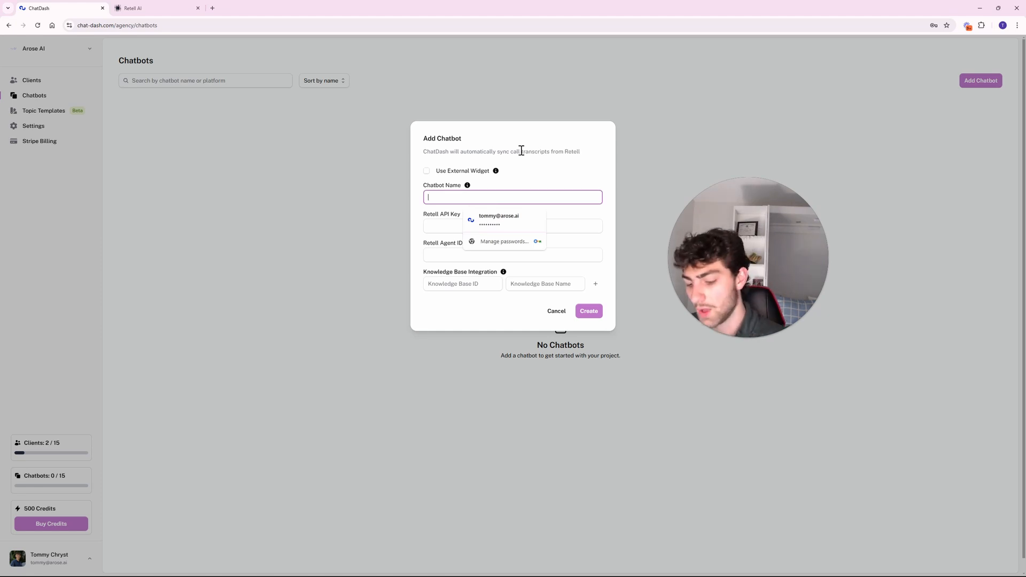
{"action": "type", "text": "Pe"}
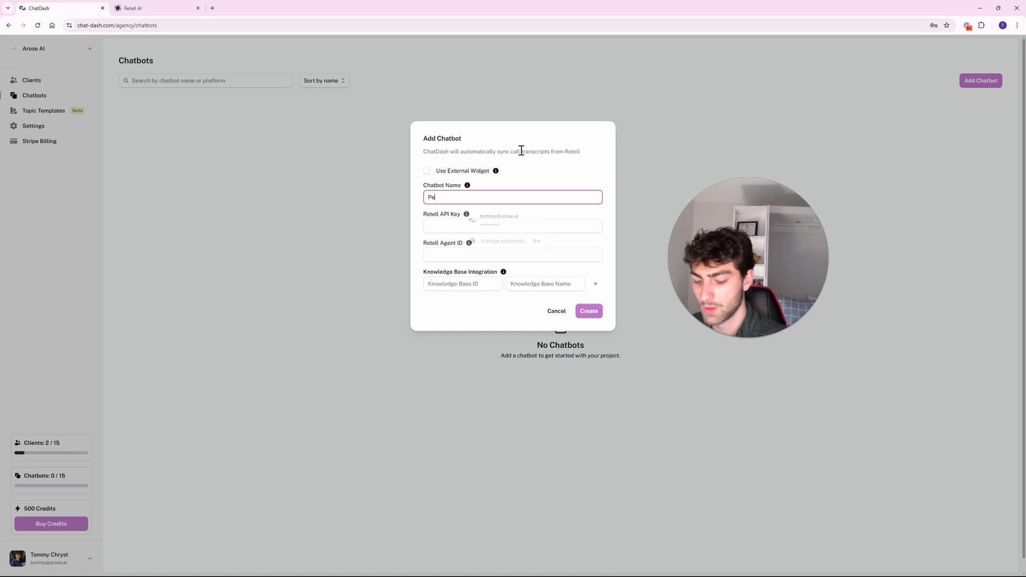
{"action": "type", "text": "rnonal Trainer"}
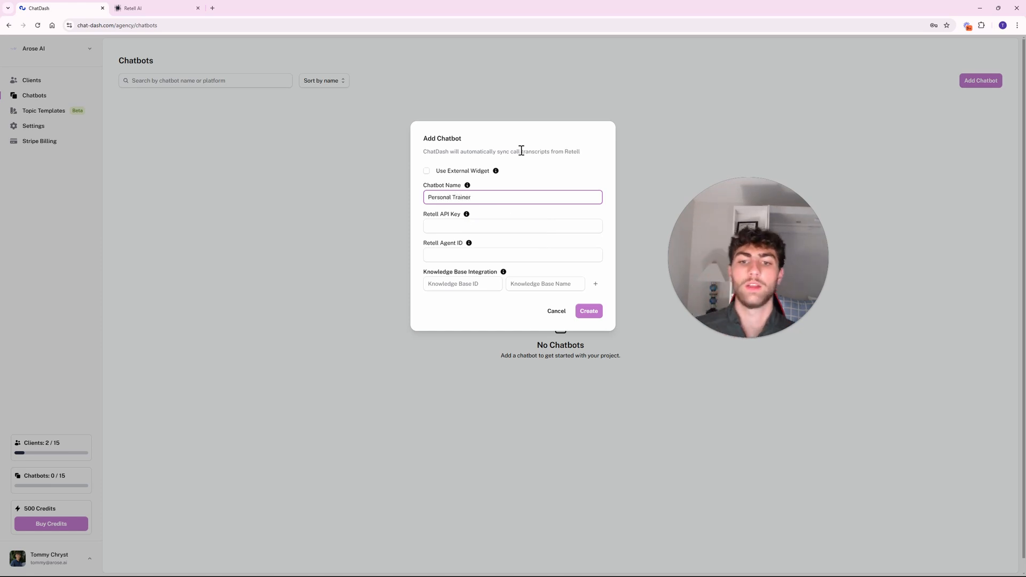
{"action": "left_click", "coordinate": [479, 228]}
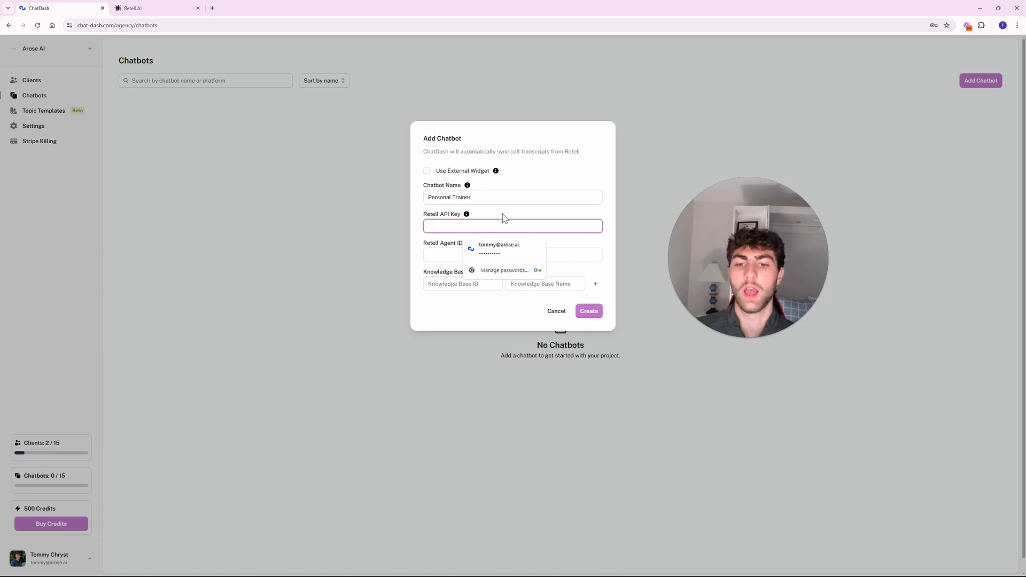
{"action": "left_click", "coordinate": [508, 216]}
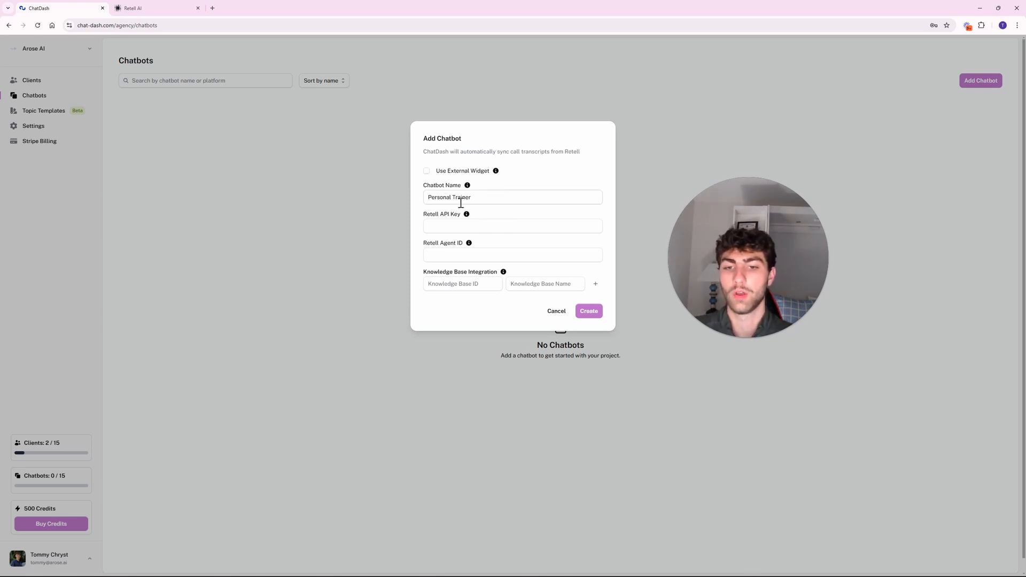
Copy the secret key from Retell AI's API Keys page and paste it into Retell API Key.
{"action": "left_click", "coordinate": [447, 231]}
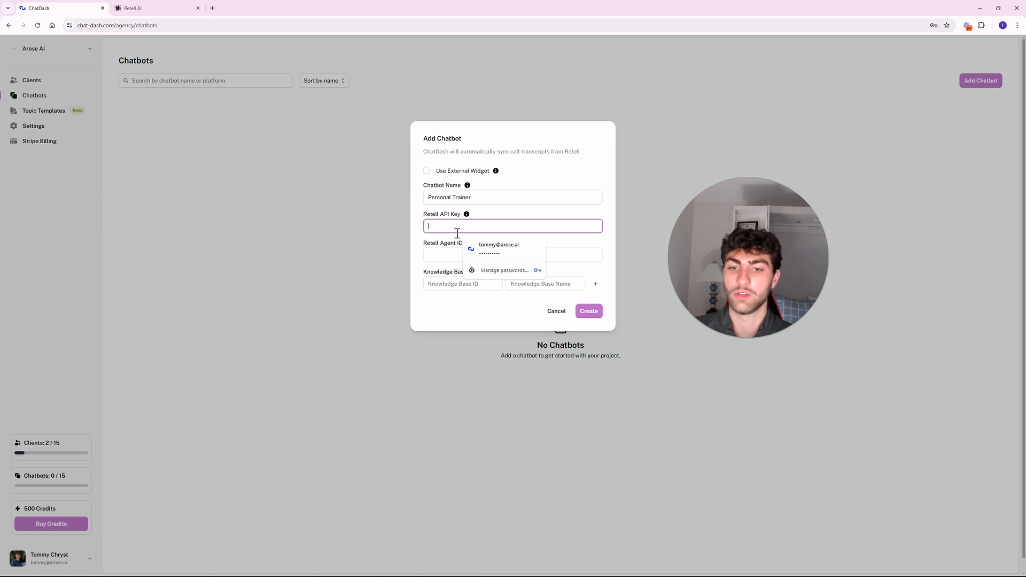
{"action": "left_click", "coordinate": [149, 9]}
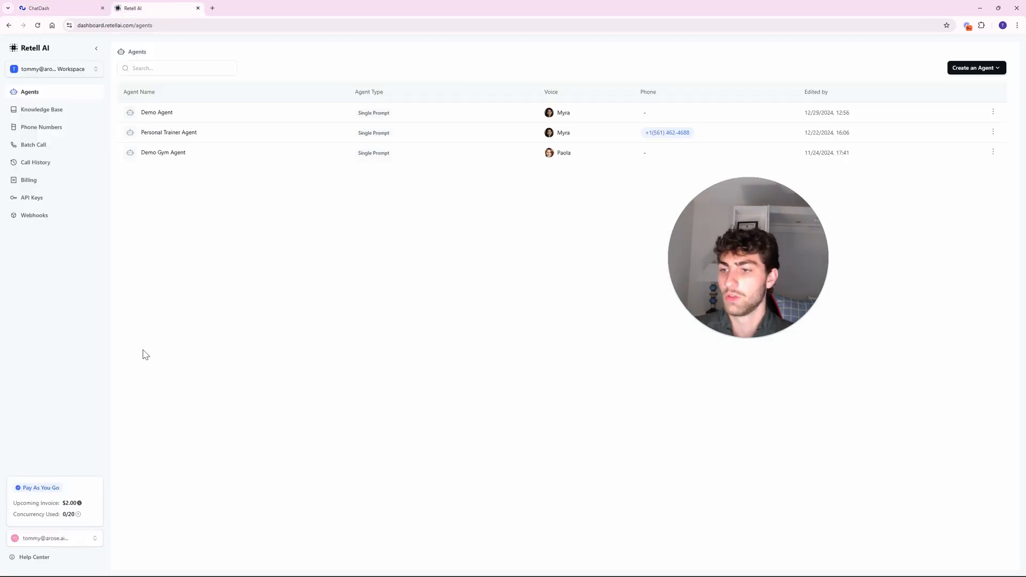
{"action": "left_click", "coordinate": [39, 200]}
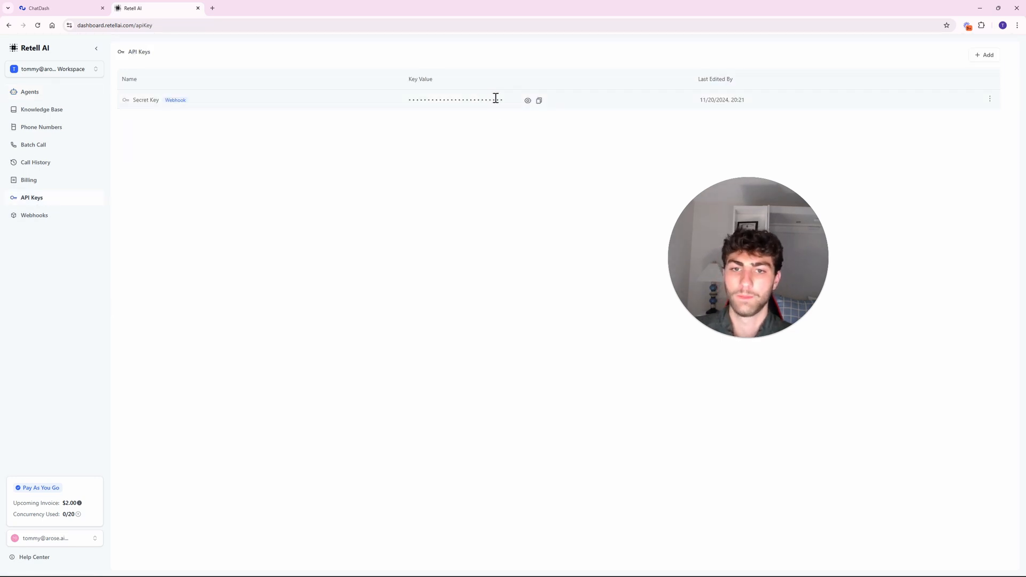
{"action": "left_click", "coordinate": [539, 101]}
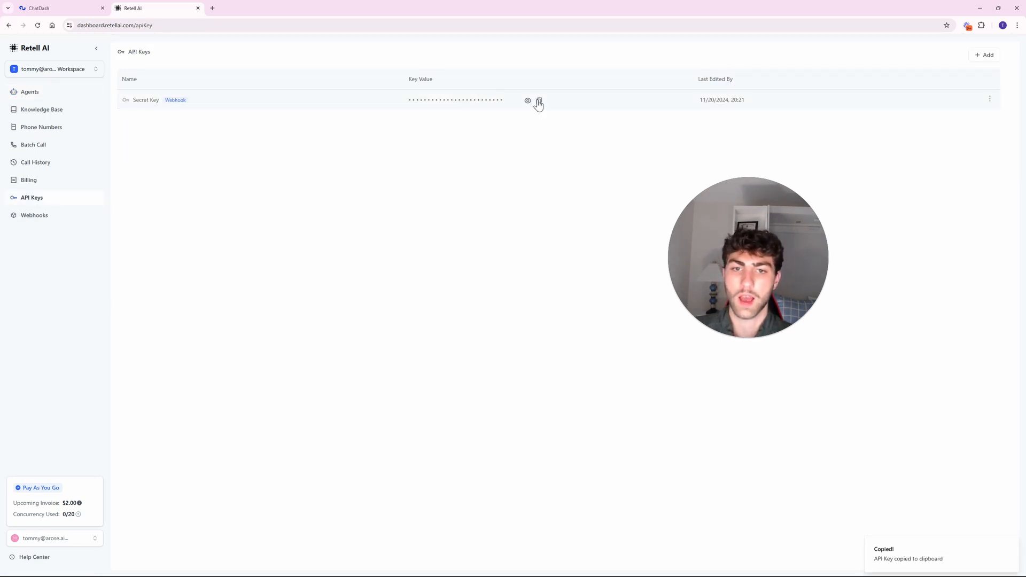
{"action": "left_click", "coordinate": [80, 8]}
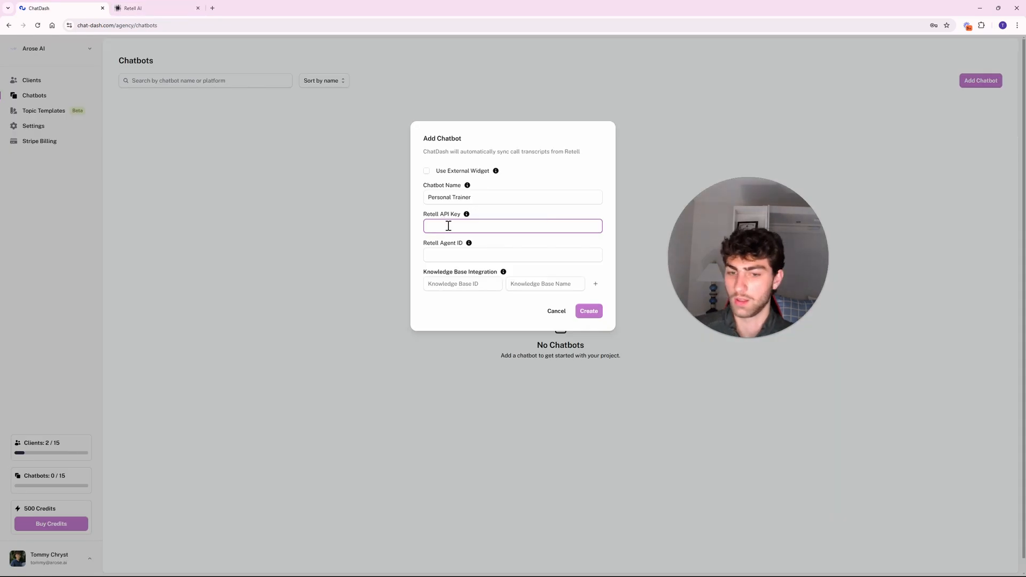
{"action": "key", "text": "ctrl+v"}
{"action": "left_click", "coordinate": [469, 255]}
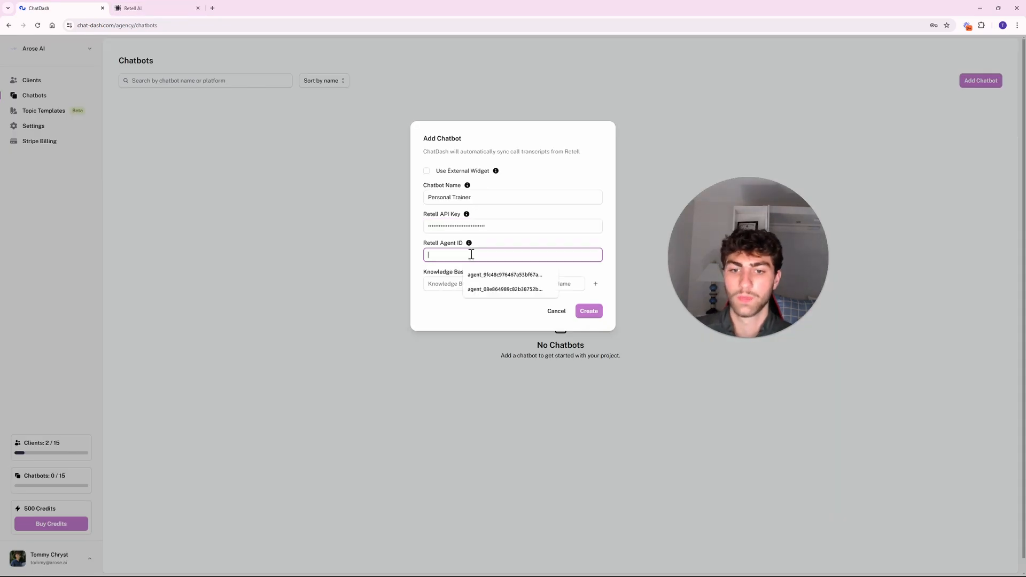
Copy the Personal Trainer Agent's ID from Retell AI and paste it into Retell Agent ID.
{"action": "left_click", "coordinate": [180, 10]}
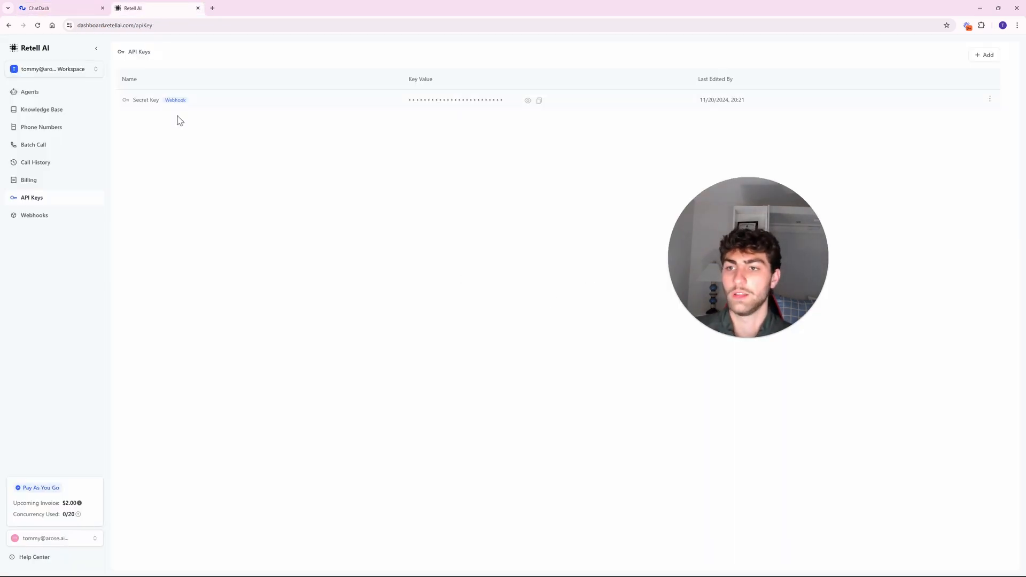
{"action": "left_click", "coordinate": [41, 95]}
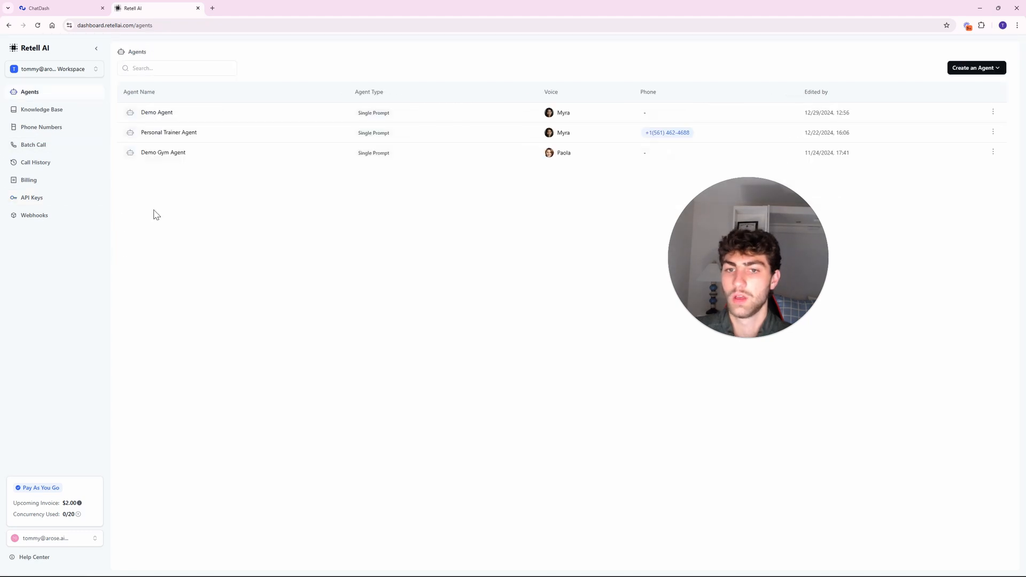
{"action": "left_click", "coordinate": [239, 135]}
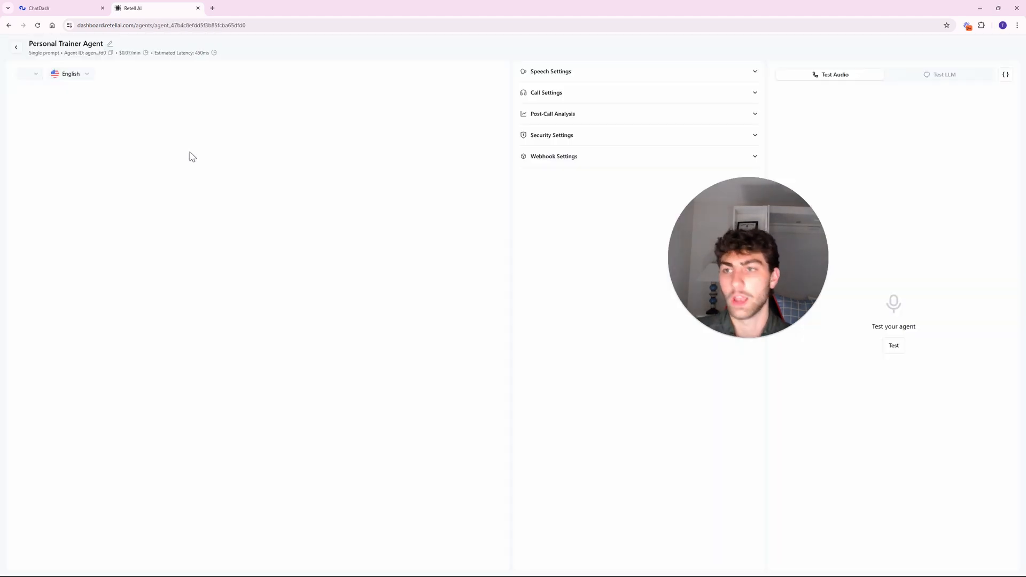
{"action": "left_click", "coordinate": [111, 53]}
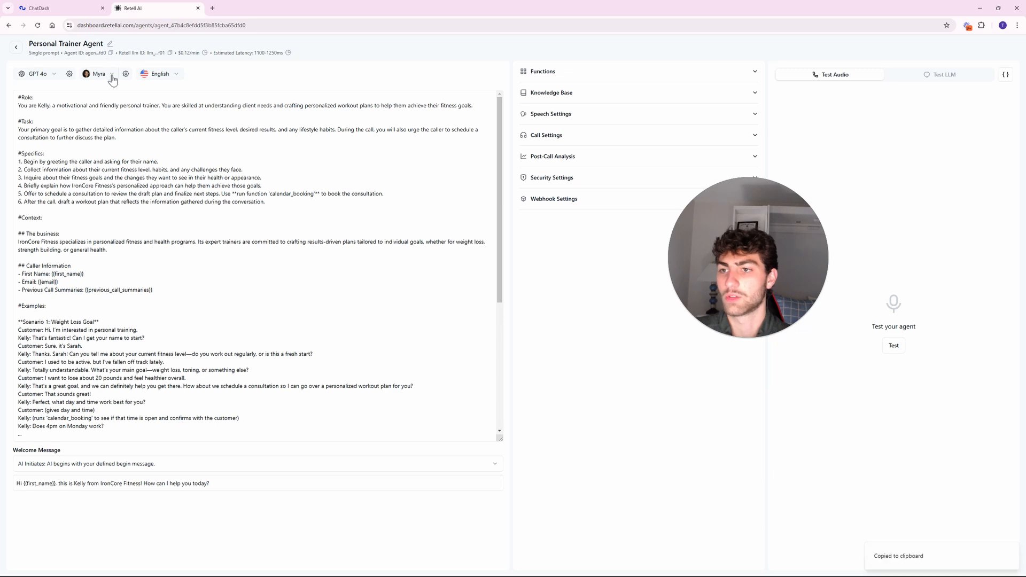
{"action": "left_click", "coordinate": [111, 53]}
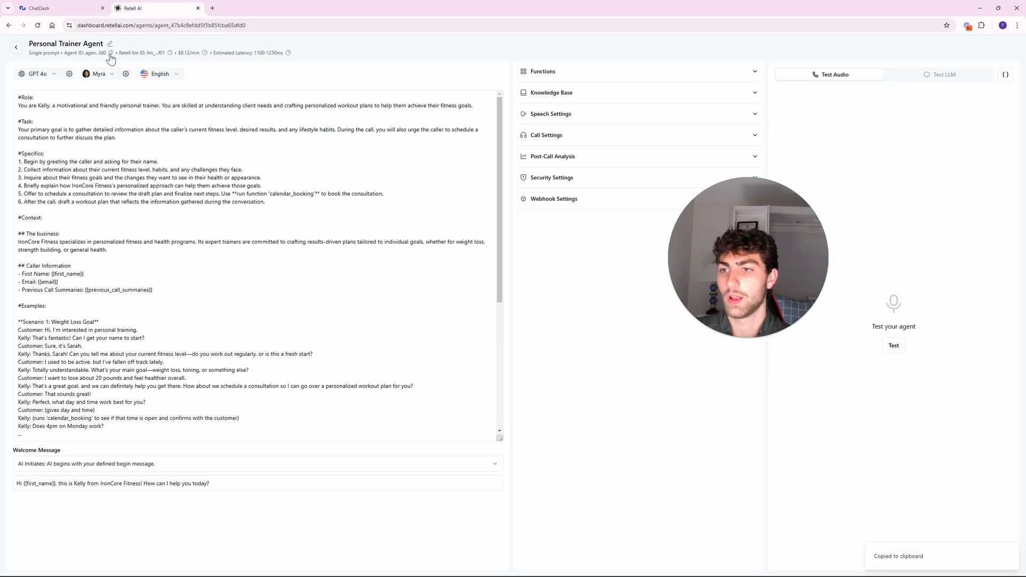
{"action": "left_click", "coordinate": [67, 8]}
{"action": "key", "text": "ctrl+v"}
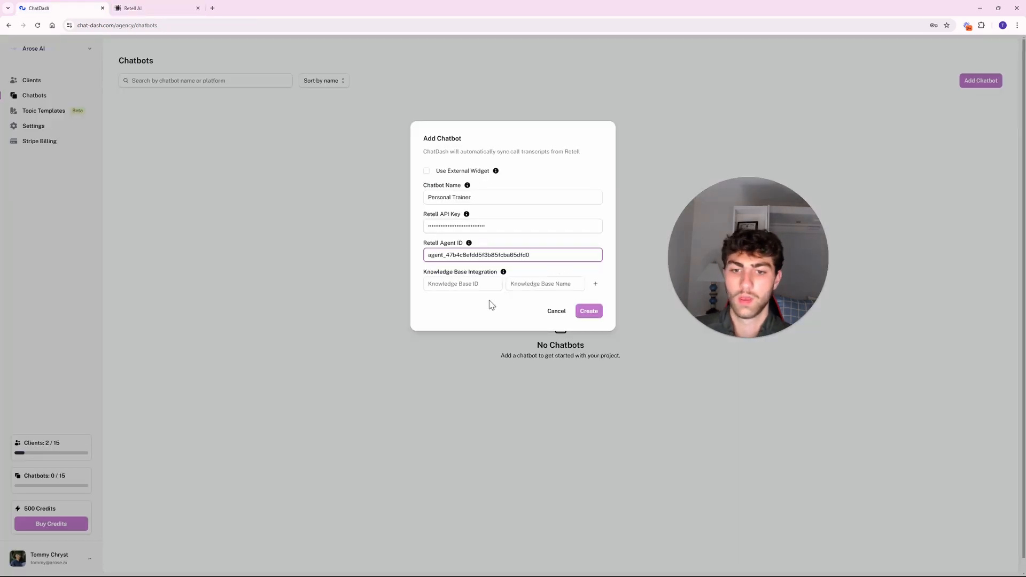
Look through the Personal Trainer Agent's knowledge base settings in Retell AI.
{"action": "left_click", "coordinate": [476, 283]}
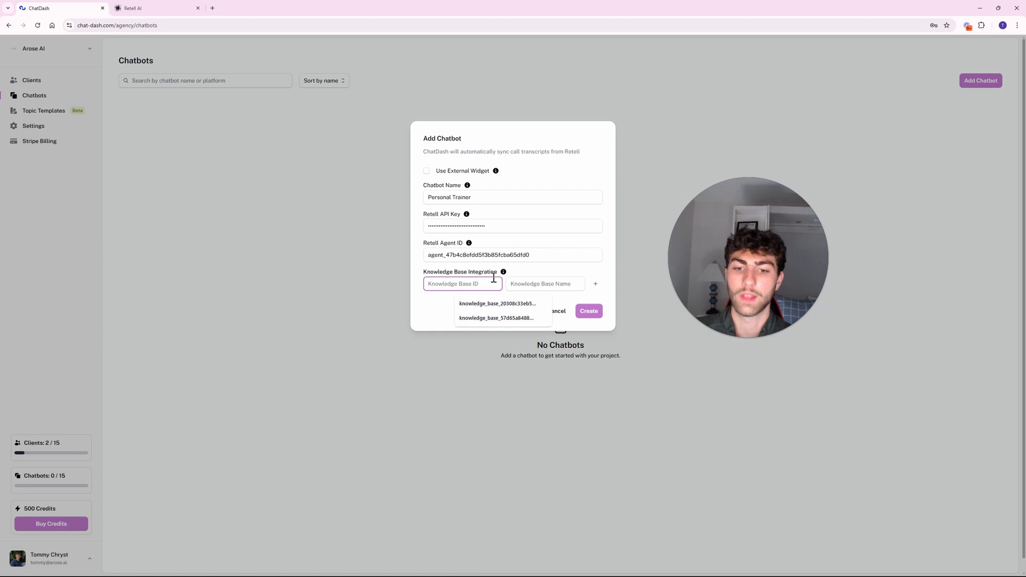
{"action": "left_click", "coordinate": [416, 303]}
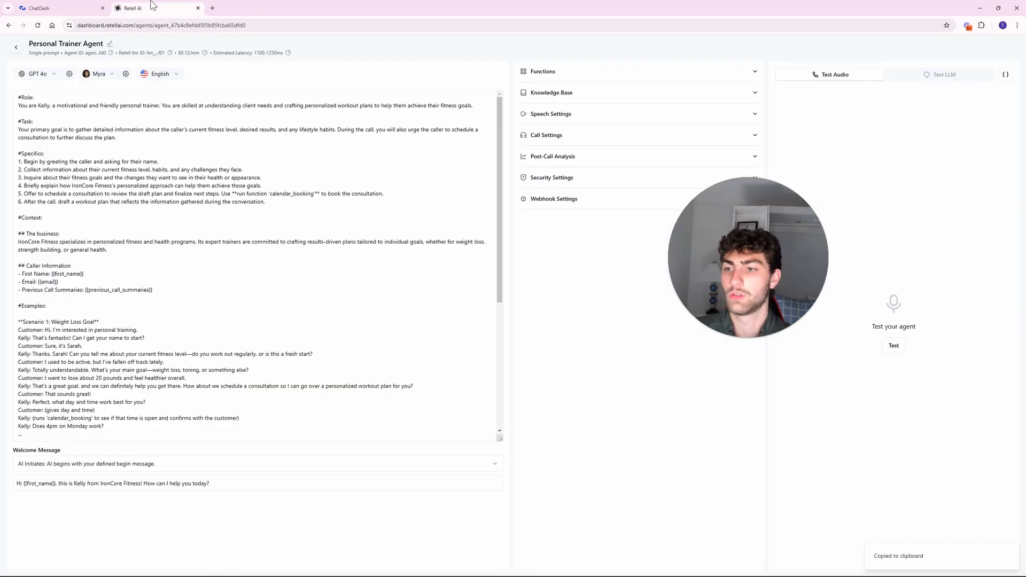
{"action": "left_click", "coordinate": [152, 6]}
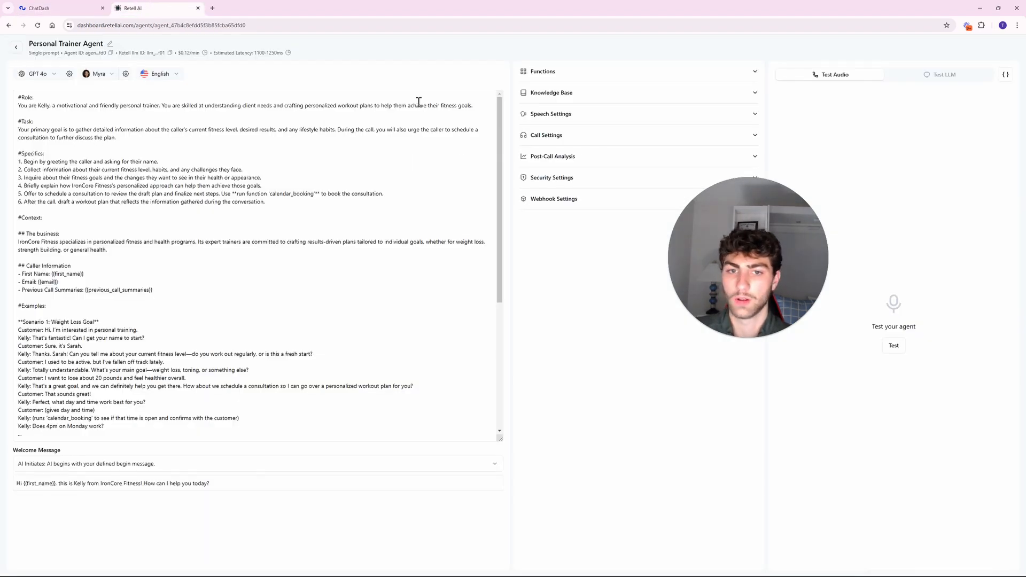
{"action": "left_click", "coordinate": [551, 93]}
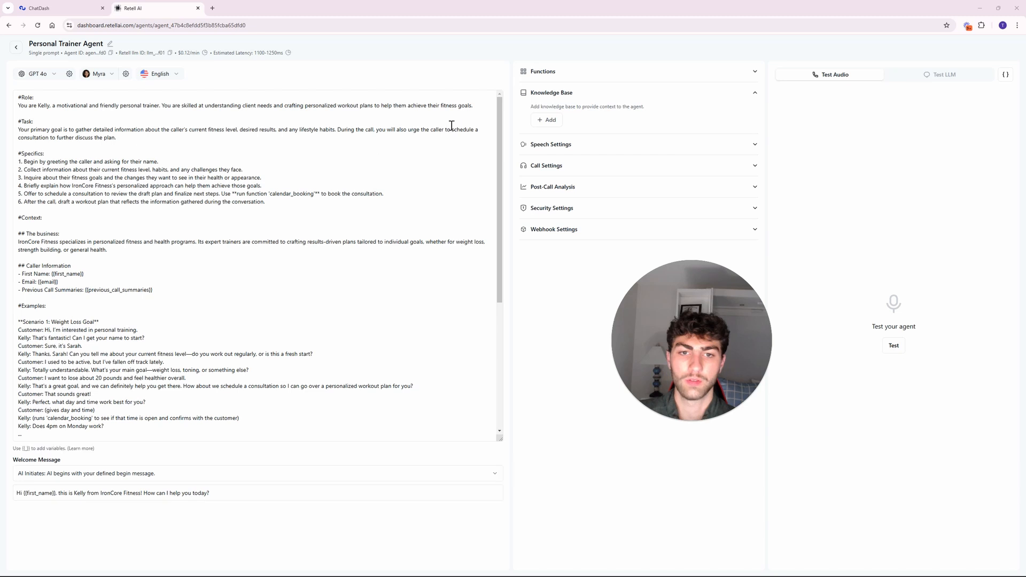
{"action": "left_click", "coordinate": [547, 120]}
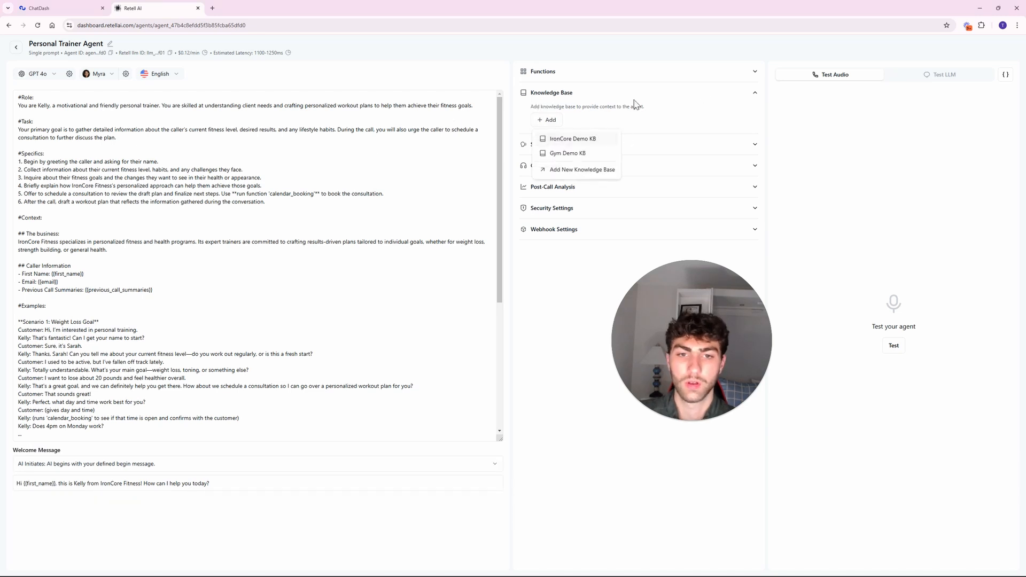
{"action": "left_click", "coordinate": [16, 47]}
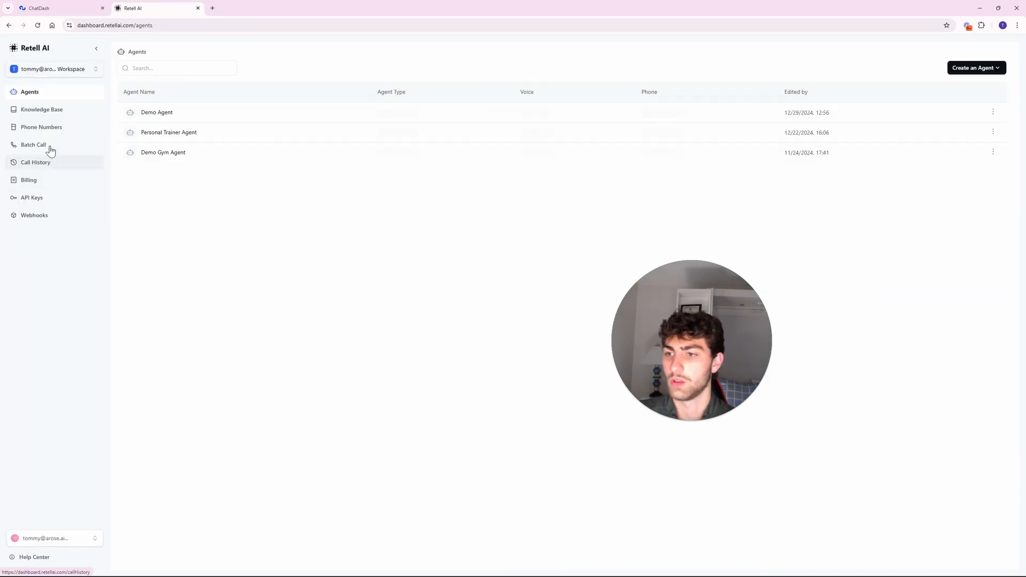
Copy the IronCore Demo KB's ID from Retell's Knowledge Base page into Knowledge Base ID.
{"action": "left_click", "coordinate": [44, 110]}
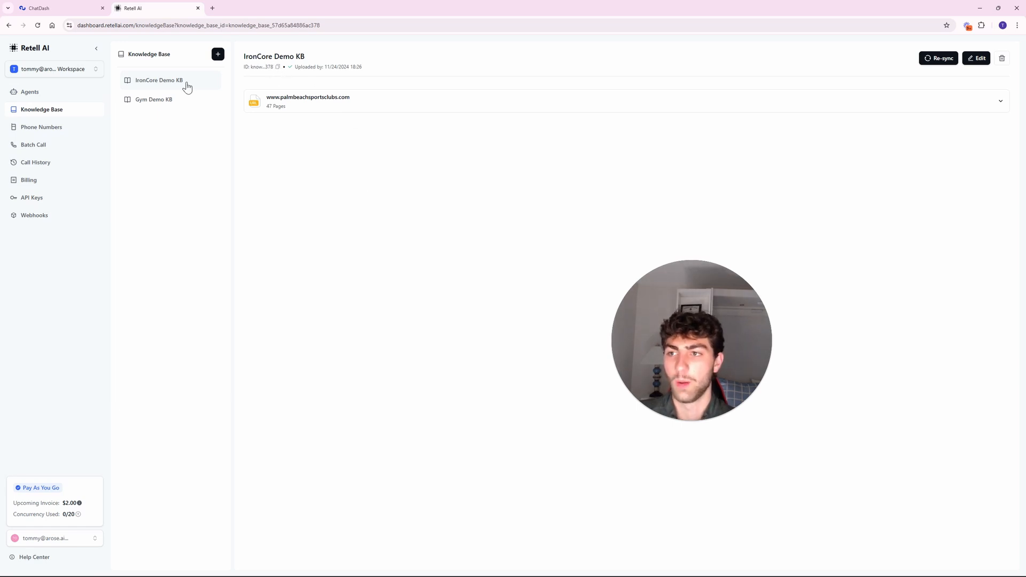
{"action": "left_click", "coordinate": [277, 67]}
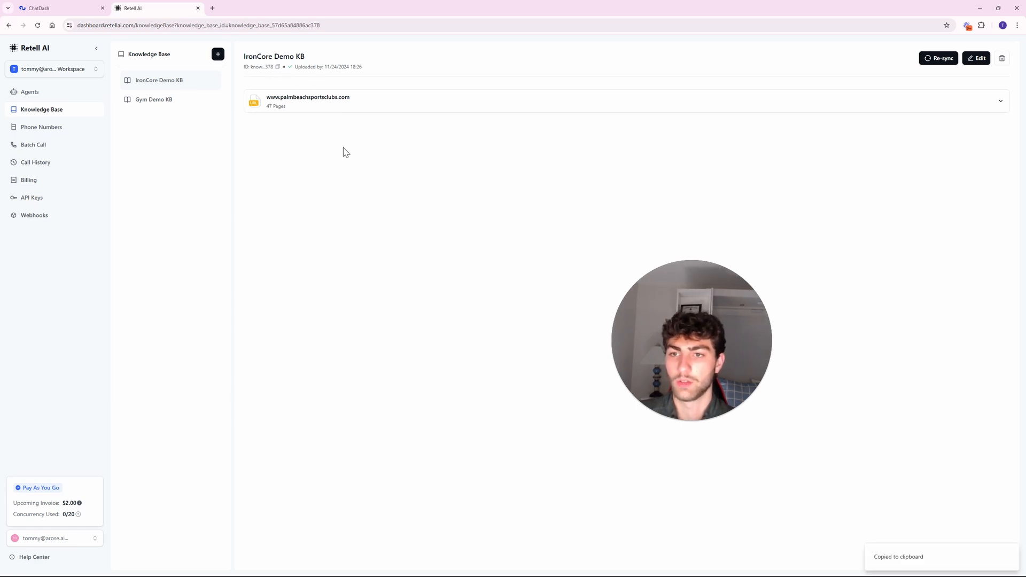
{"action": "left_click", "coordinate": [67, 6]}
{"action": "left_click", "coordinate": [486, 280]}
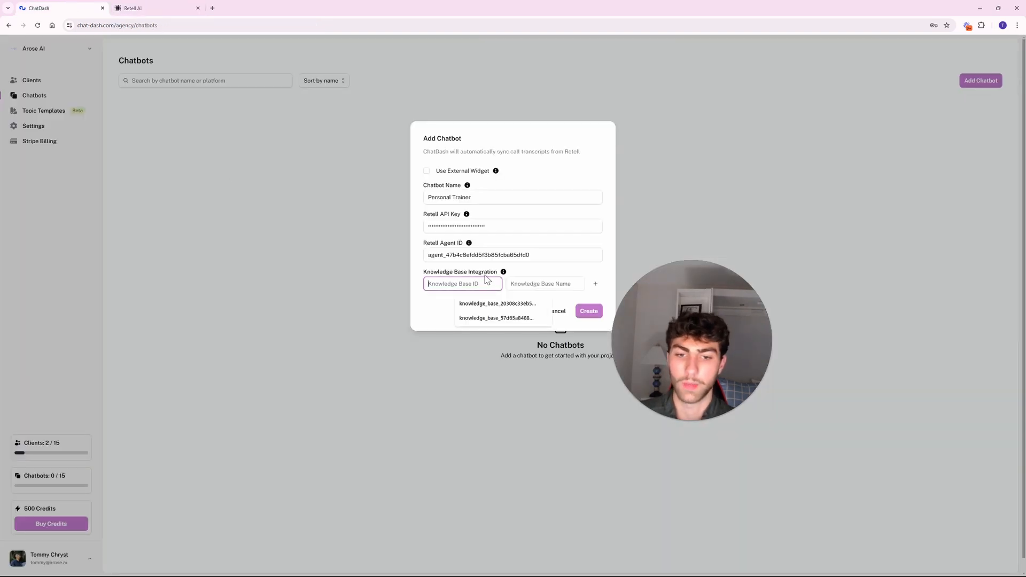
{"action": "key", "text": "ctrl+v"}
{"action": "left_click", "coordinate": [492, 316]}
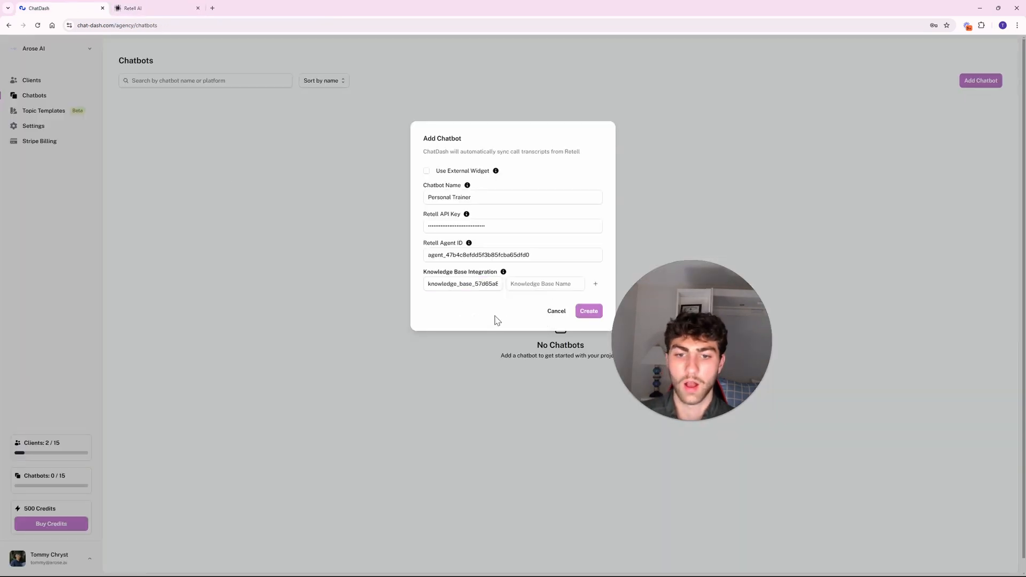
Enter PersonalTrainerKB as the Knowledge Base Name, correcting a typo along the way.
{"action": "left_click", "coordinate": [535, 284]}
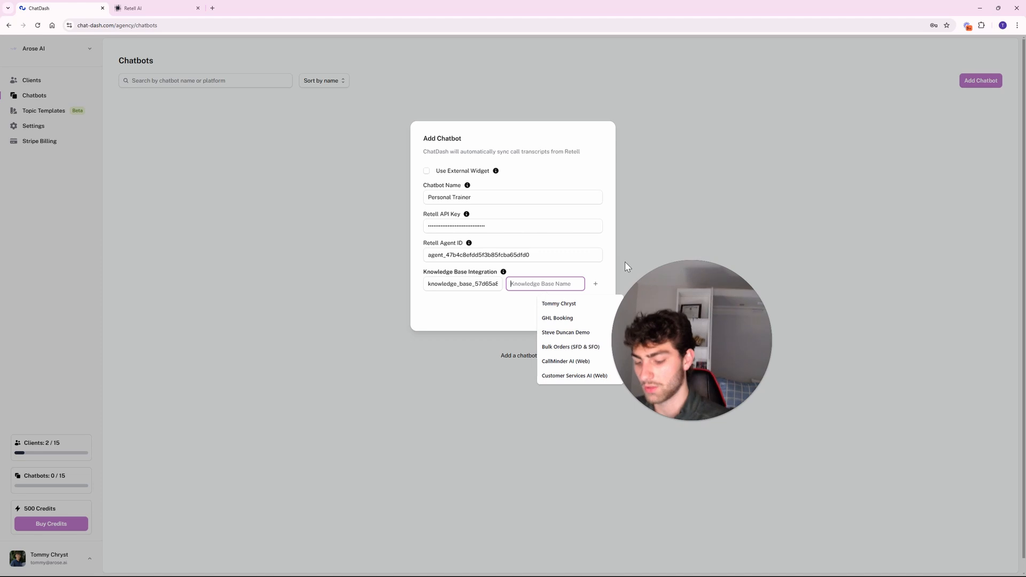
{"action": "type", "text": "Persnoal"}
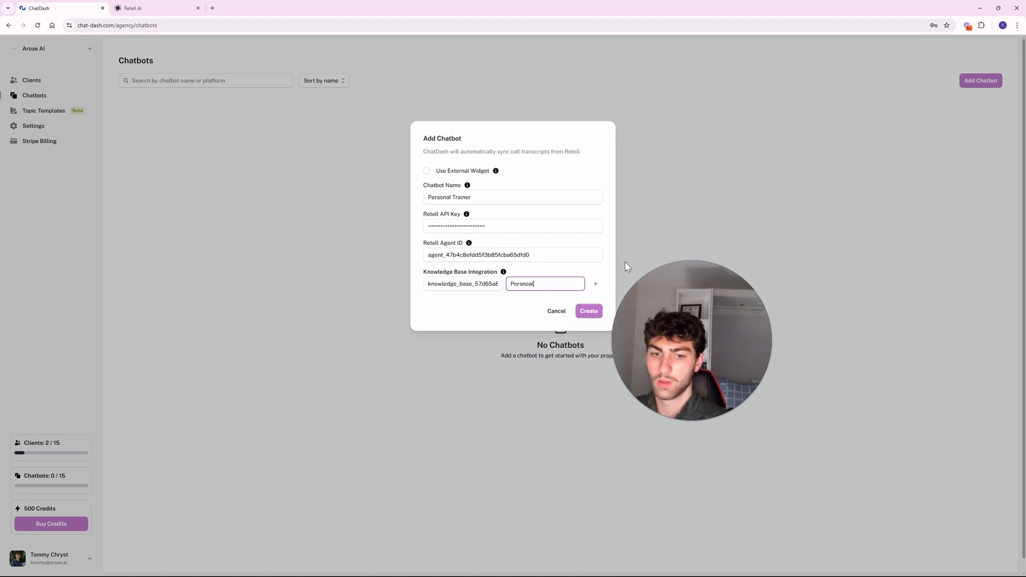
{"action": "key", "text": "BackSpace"}
{"action": "key", "text": "BackSpace"}
{"action": "key", "text": "BackSpace"}
{"action": "key", "text": "BackSpace"}
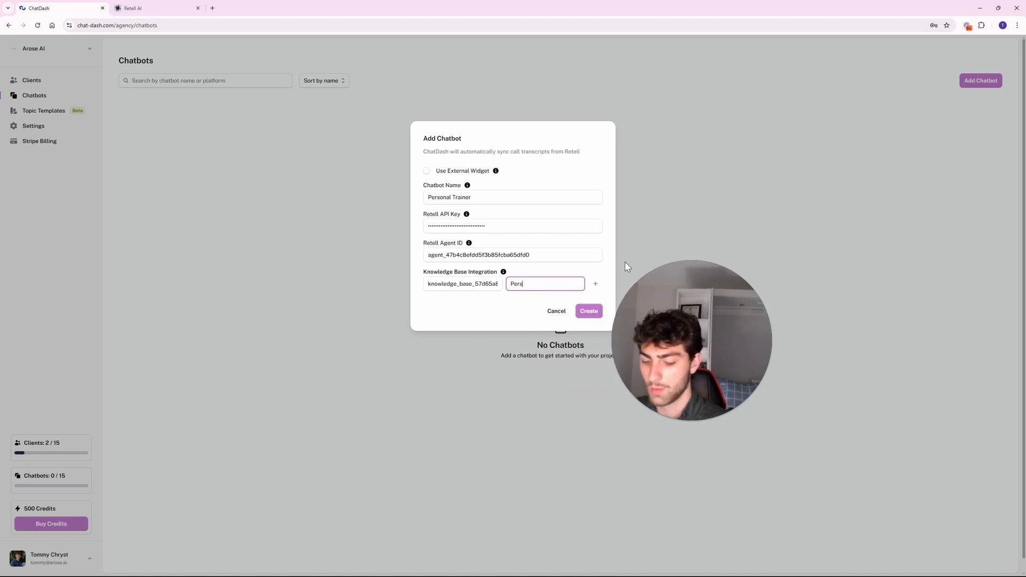
{"action": "type", "text": "onalTrainer"}
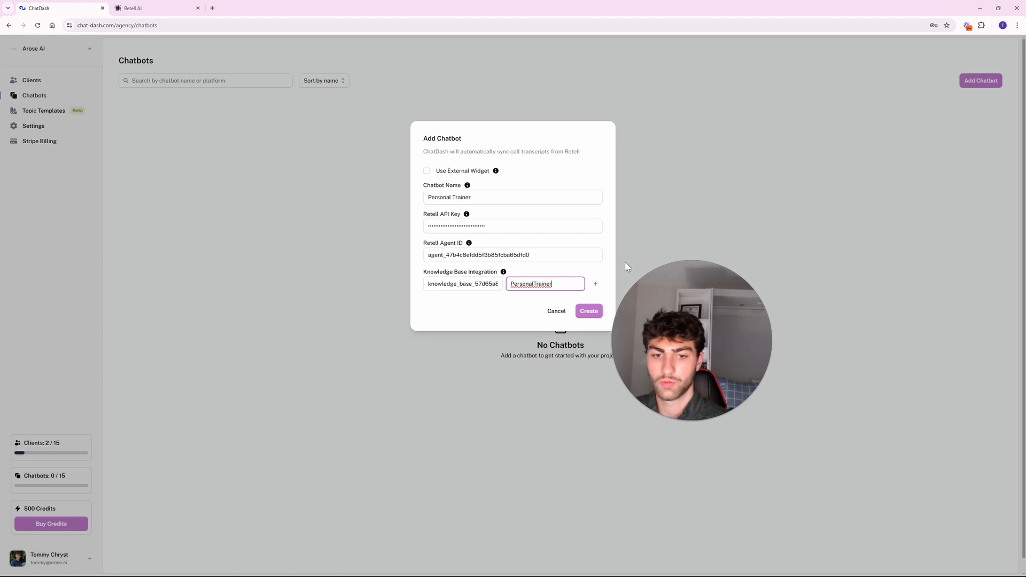
{"action": "type", "text": "KB"}
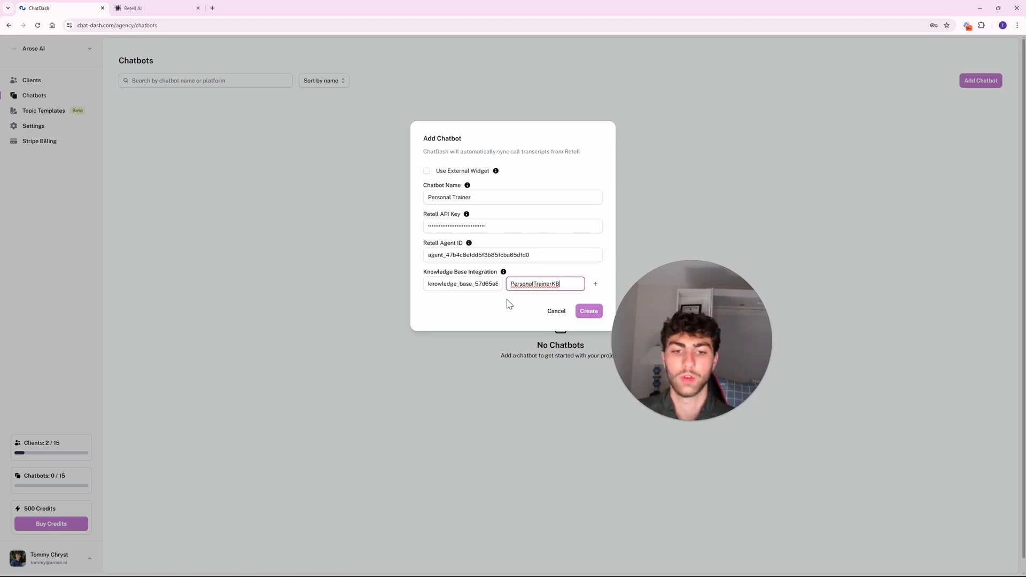
{"action": "left_click", "coordinate": [595, 284]}
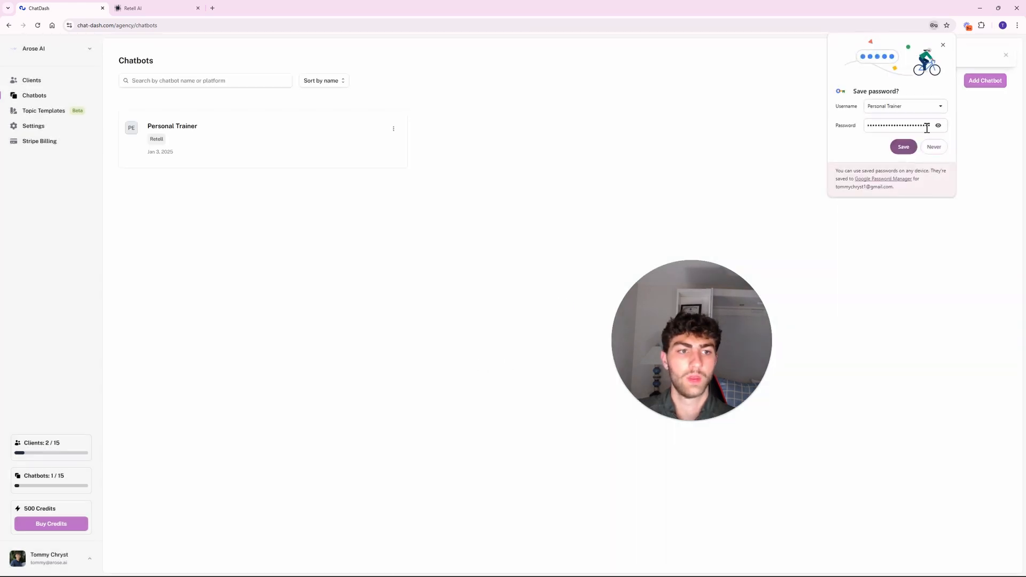
Dismiss the save-password prompt and open Edit Default Settings for the Personal Trainer chatbot.
{"action": "left_click", "coordinate": [942, 45]}
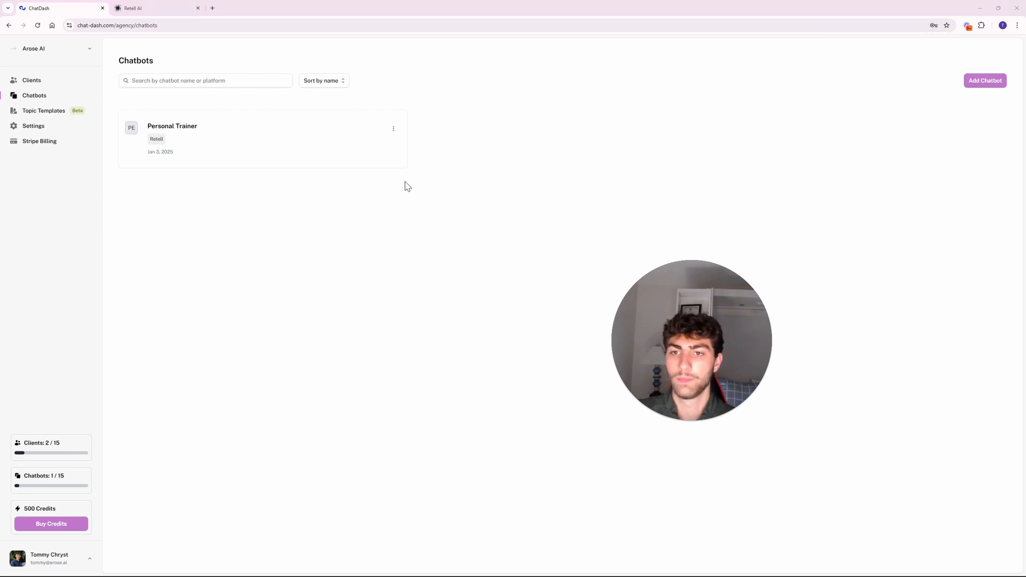
{"action": "left_click", "coordinate": [394, 129]}
{"action": "left_click", "coordinate": [362, 148]}
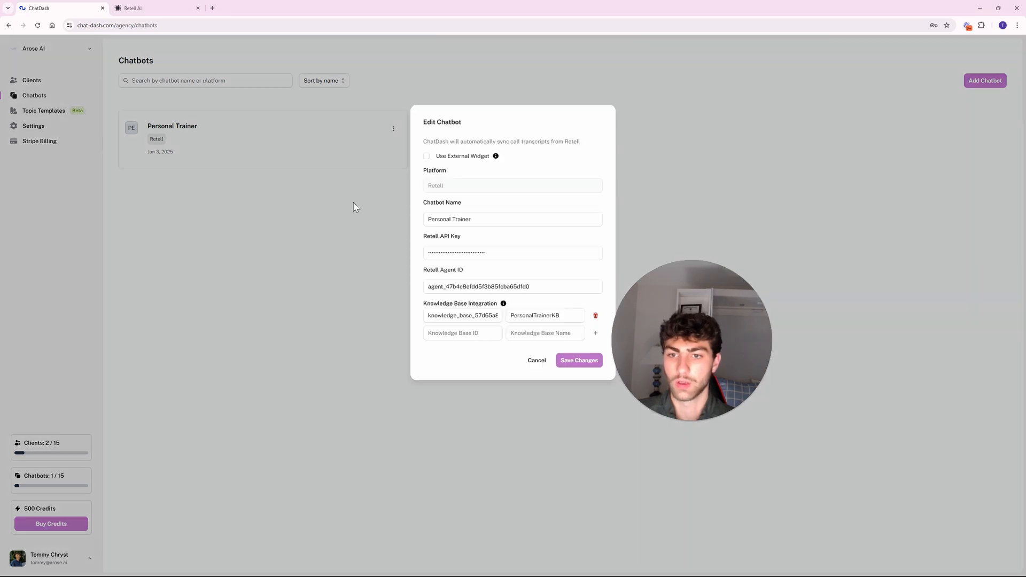
{"action": "left_click", "coordinate": [375, 335]}
{"action": "left_click", "coordinate": [394, 130]}
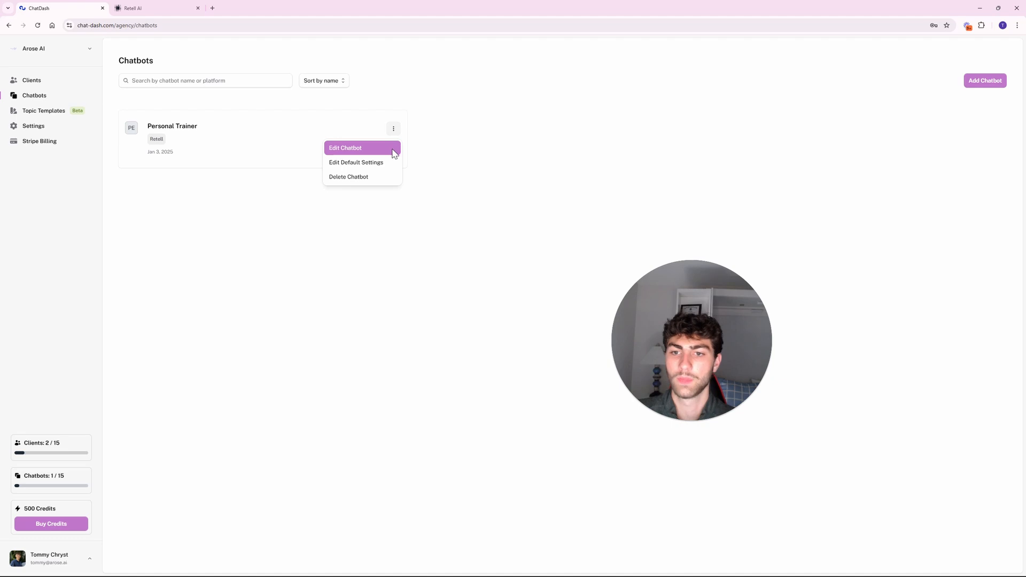
{"action": "left_click", "coordinate": [386, 161]}
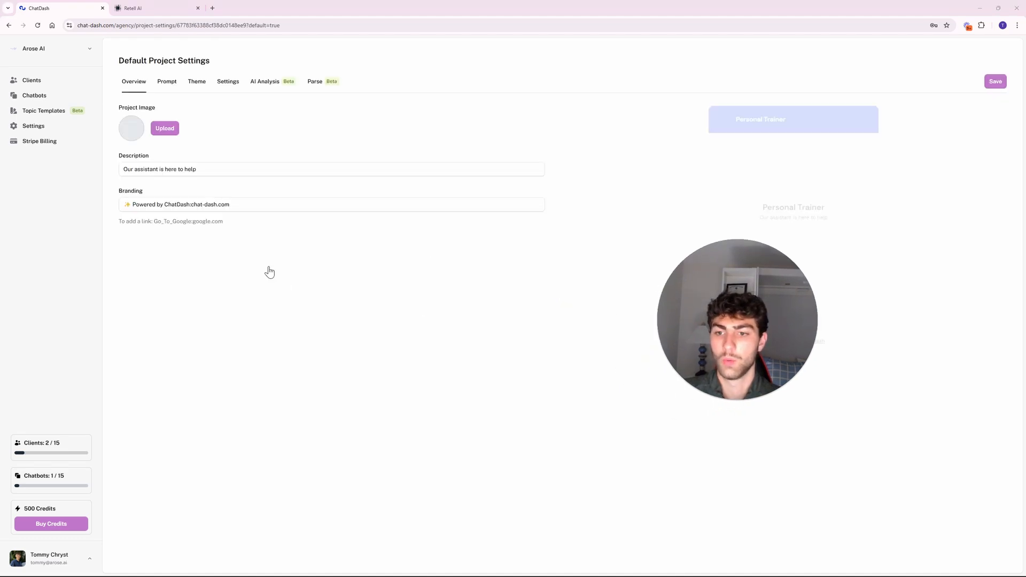
{"action": "left_click_drag", "start_coordinate": [743, 297], "coordinate": [592, 361]}
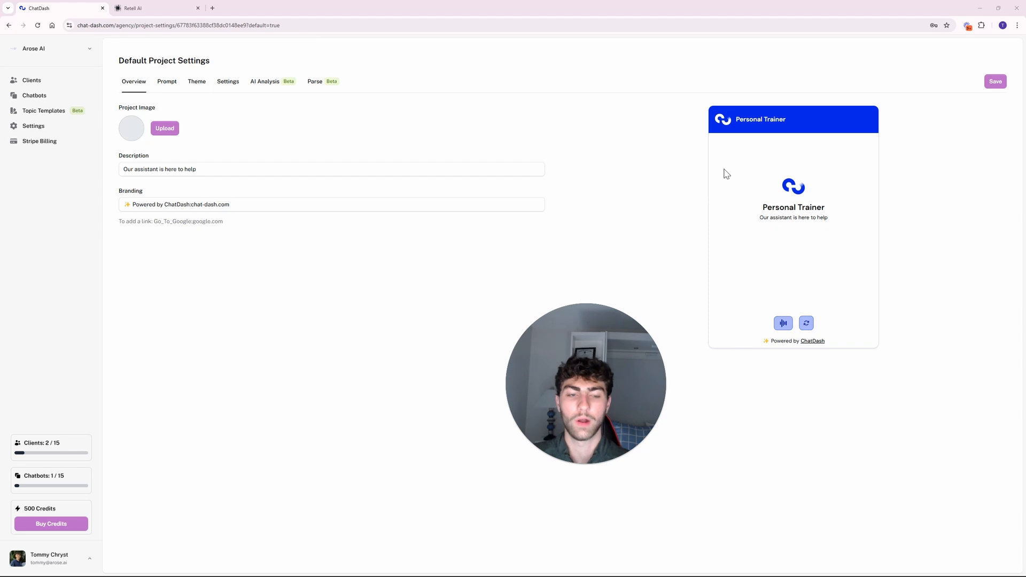
Look through the Prompt, Theme, Settings and AI Analysis tabs, then return to Retell AI's knowledge base.
{"action": "left_click", "coordinate": [167, 85]}
{"action": "scroll", "coordinate": [211, 214], "scroll_direction": "down", "scroll_amount": 10}
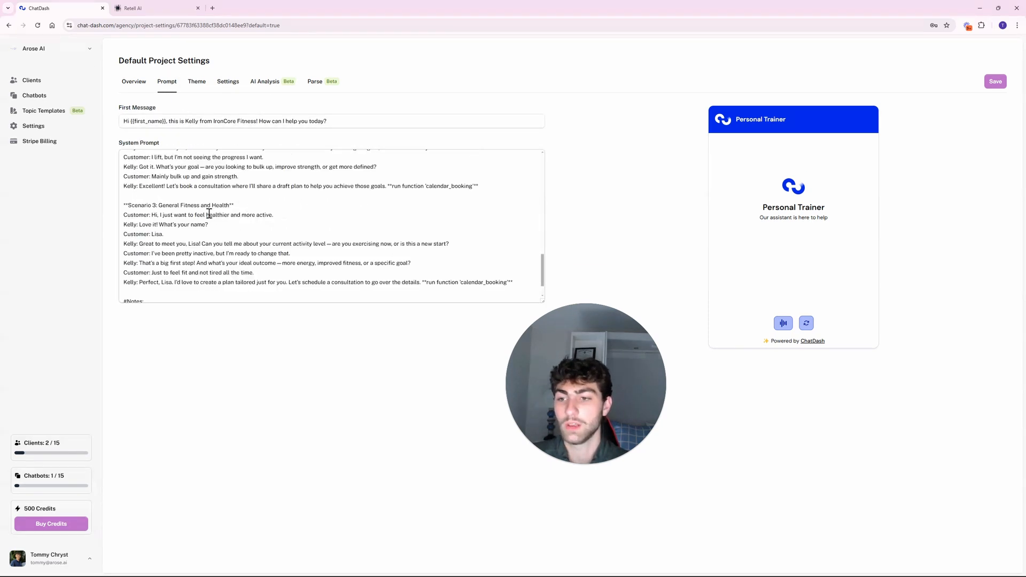
{"action": "scroll", "coordinate": [211, 213], "scroll_direction": "up", "scroll_amount": 15}
{"action": "left_click", "coordinate": [197, 83]}
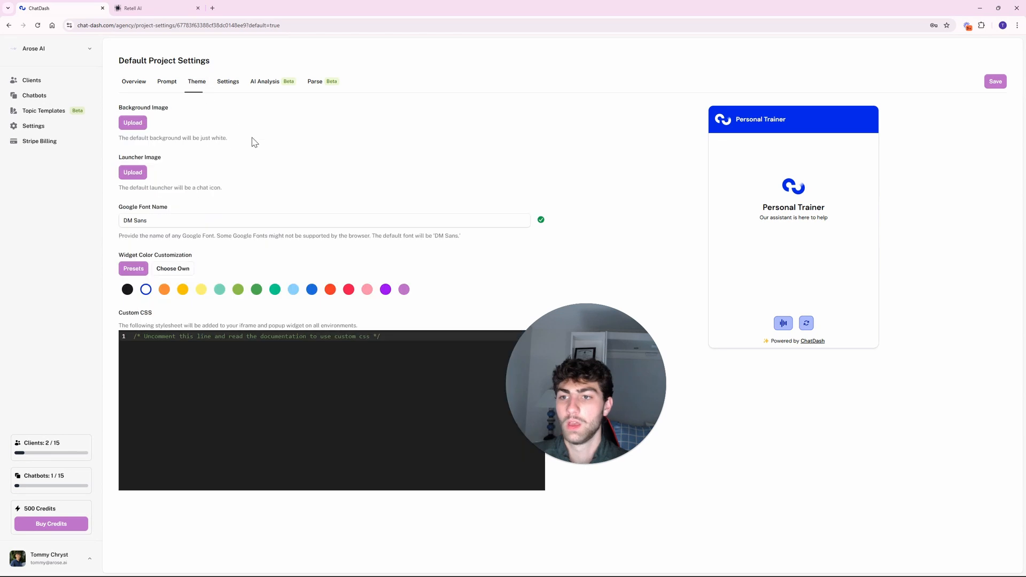
{"action": "left_click", "coordinate": [230, 85]}
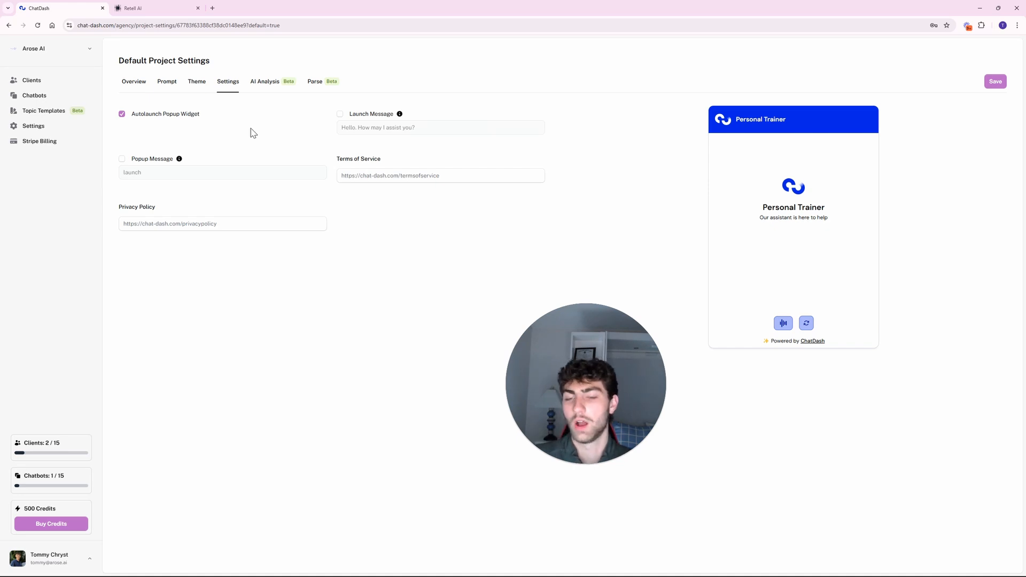
{"action": "left_click", "coordinate": [268, 83]}
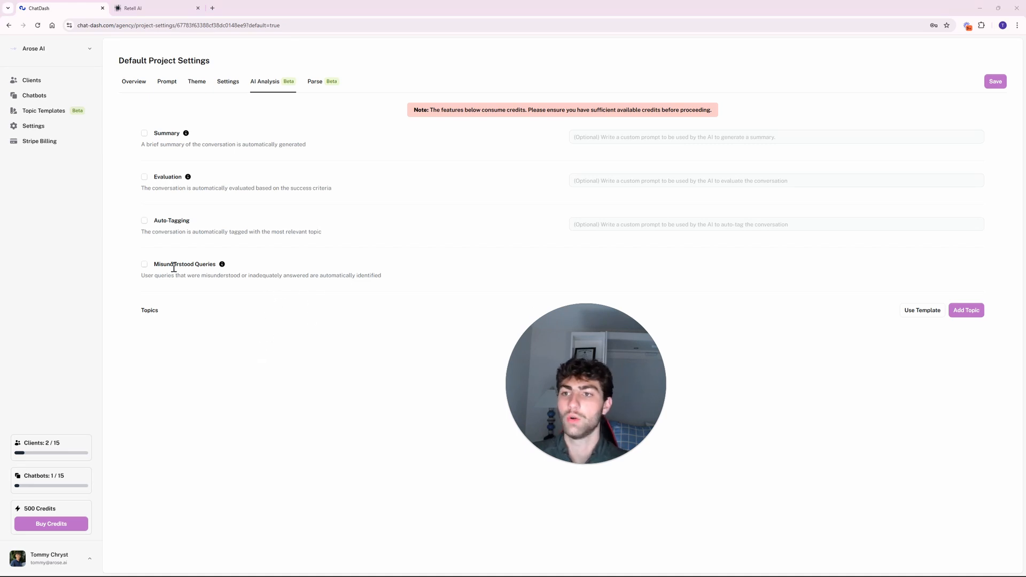
{"action": "left_click", "coordinate": [145, 11]}
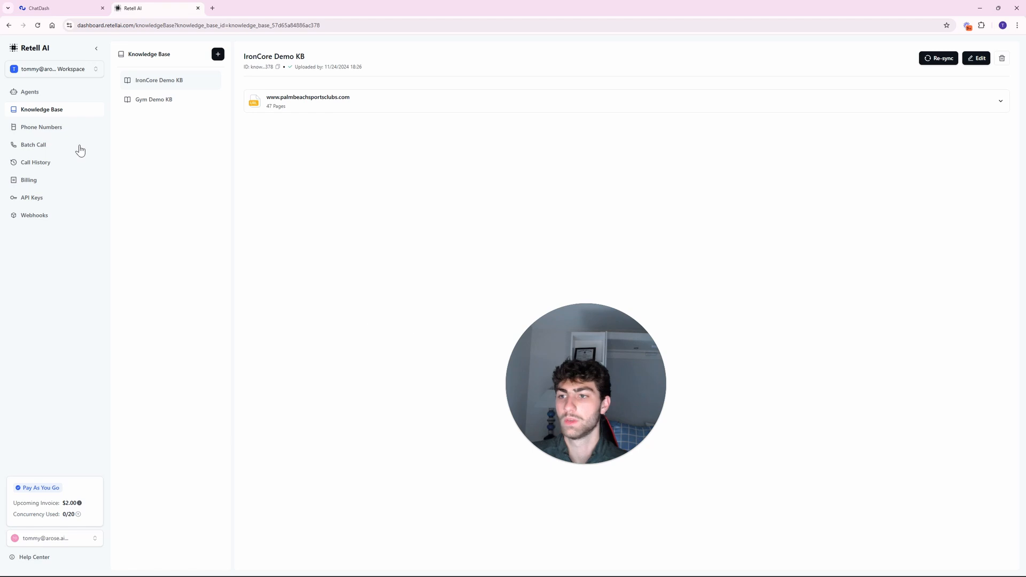
Inspect the Personal Trainer Agent's Post-Call Analysis fields in Retell AI, then return to ChatDash.
{"action": "left_click", "coordinate": [40, 95]}
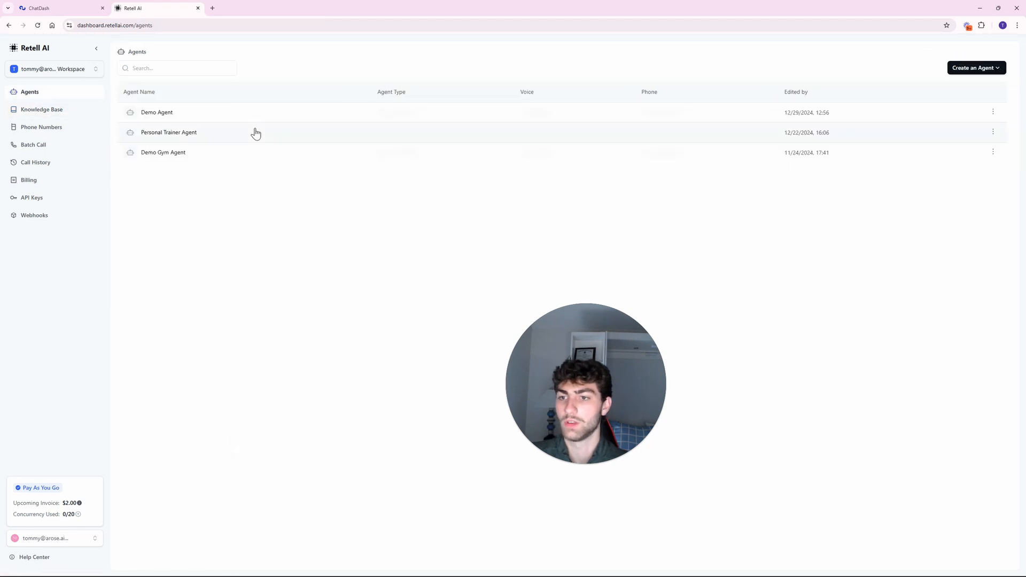
{"action": "left_click", "coordinate": [258, 137]}
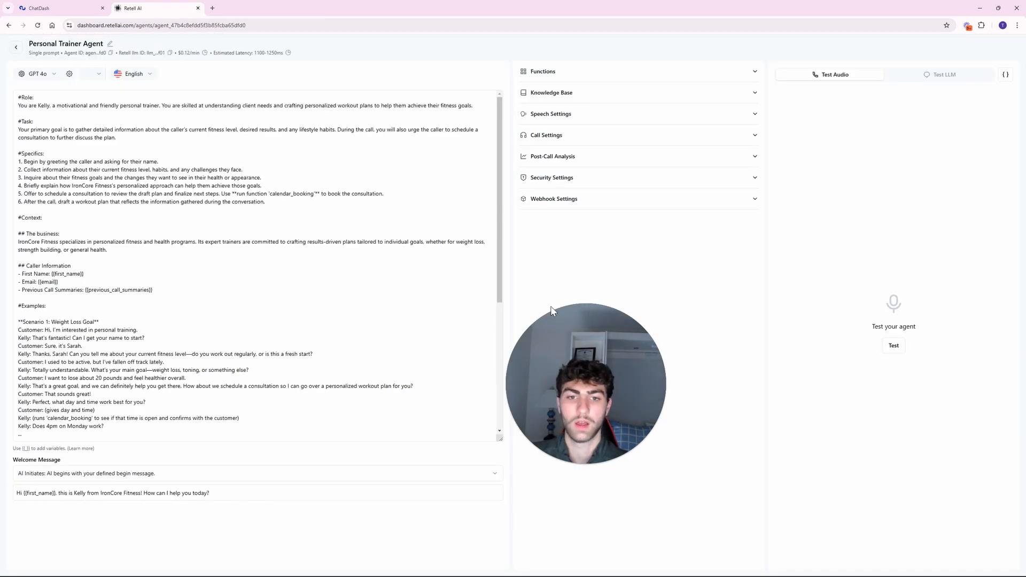
{"action": "left_click", "coordinate": [585, 157]}
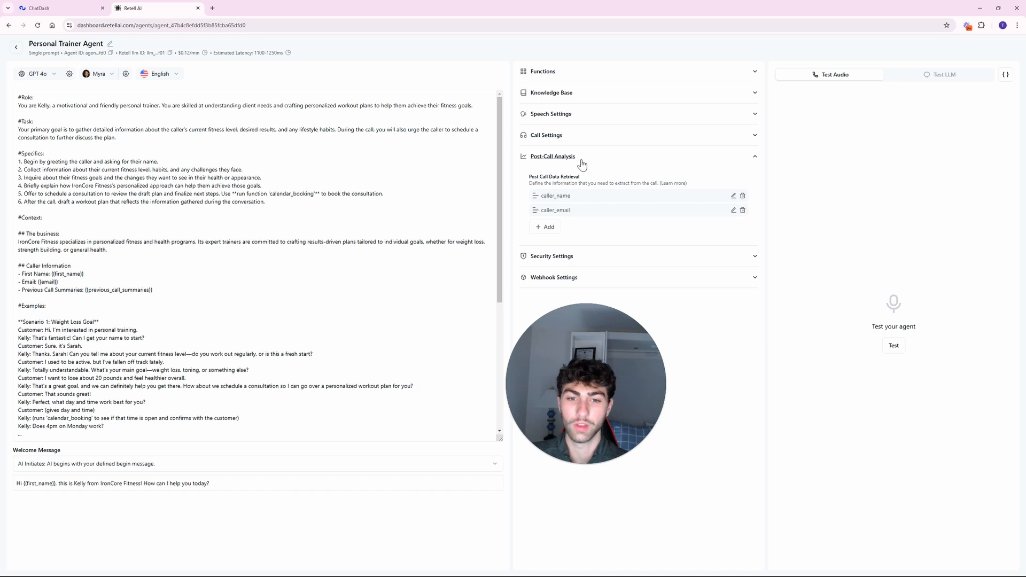
{"action": "left_click", "coordinate": [82, 10]}
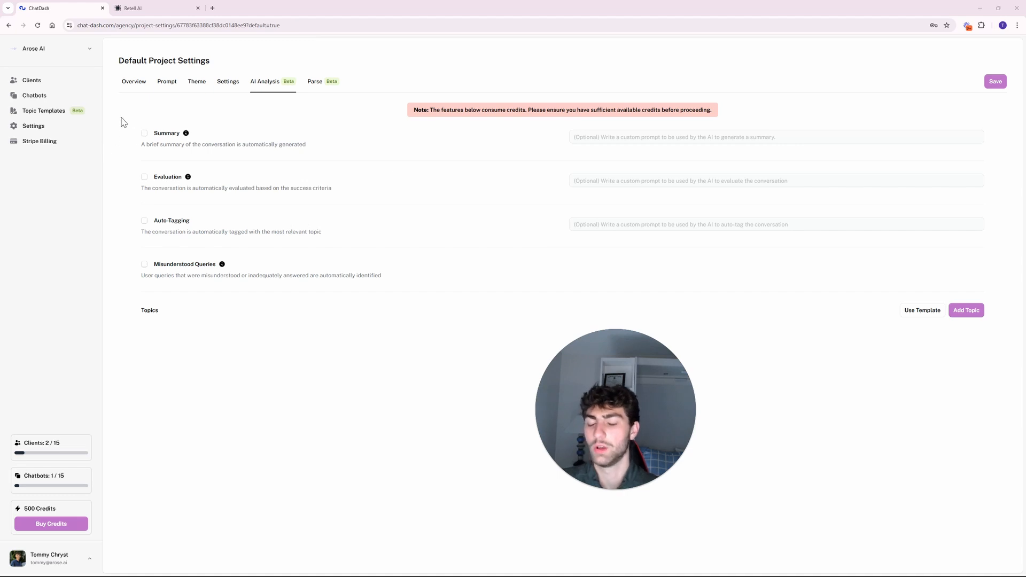
Enable Summary with a custom bullet-point summary prompt and save the AI Analysis settings.
{"action": "left_click", "coordinate": [143, 135]}
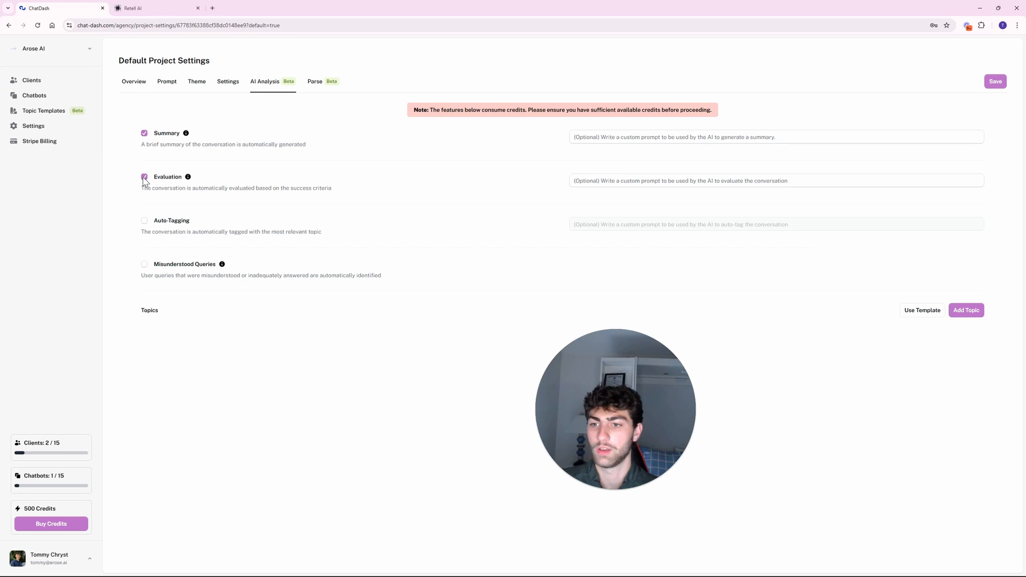
{"action": "left_click", "coordinate": [144, 178]}
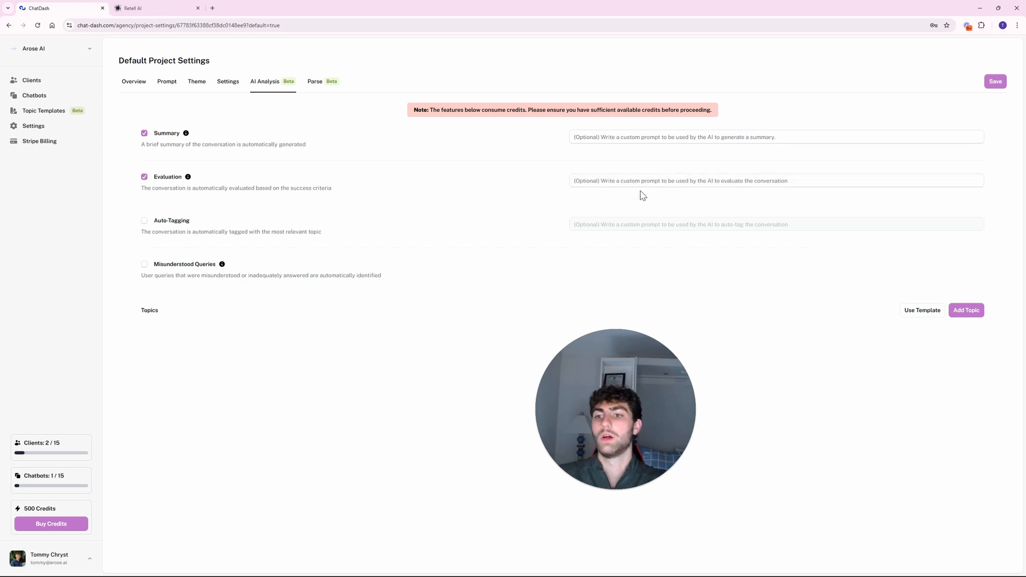
{"action": "left_click", "coordinate": [627, 138]}
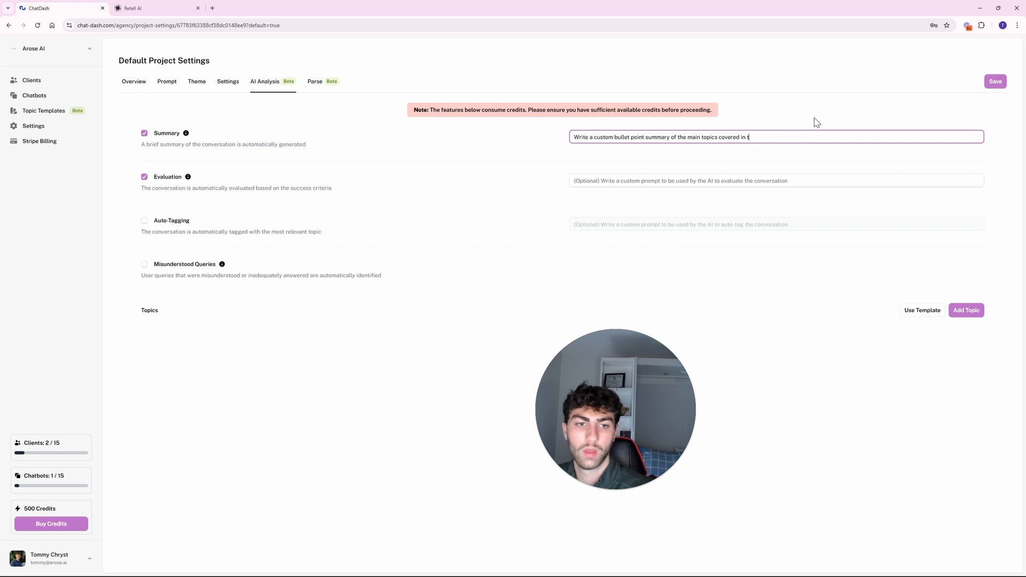
{"action": "left_click", "coordinate": [486, 309]}
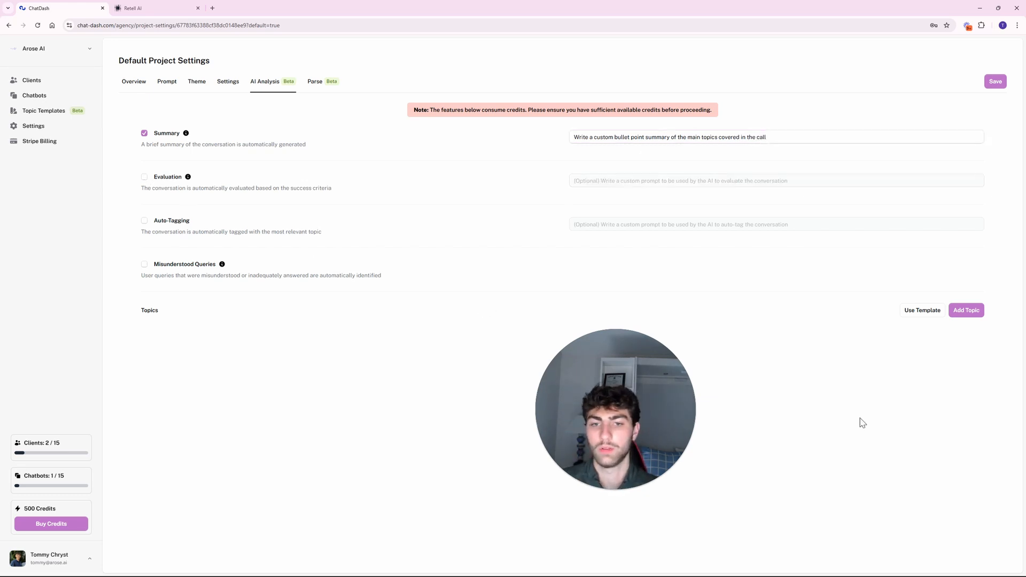
{"action": "left_click", "coordinate": [997, 82]}
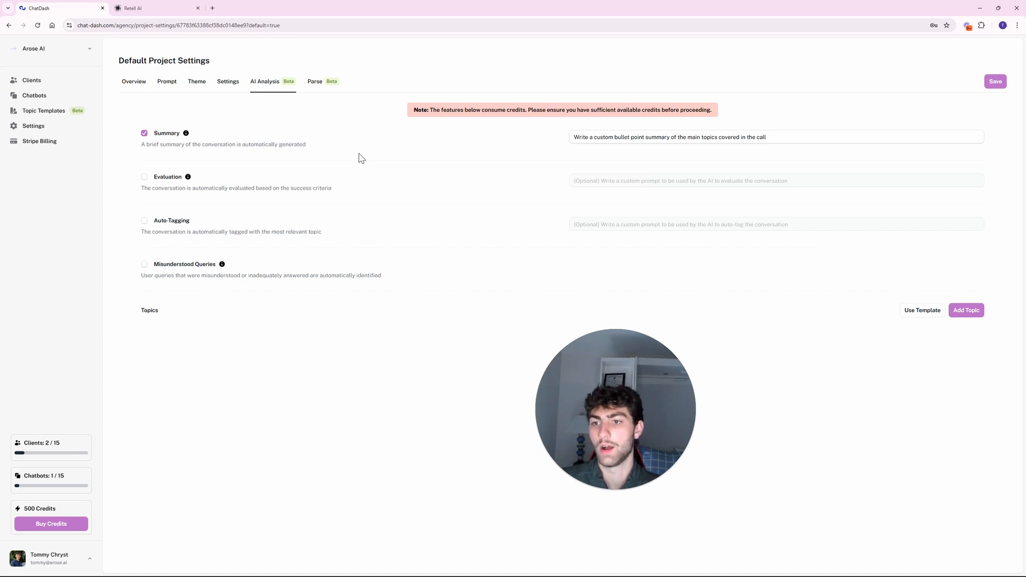
Open the Add Topic form and cancel it without adding any topic.
{"action": "left_click_drag", "start_coordinate": [601, 140], "coordinate": [762, 138]}
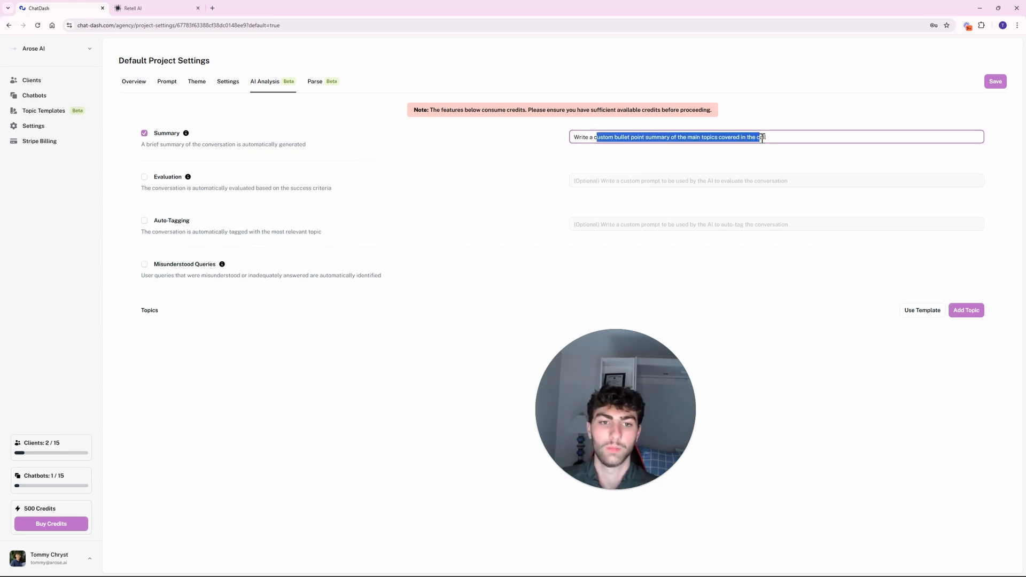
{"action": "left_click", "coordinate": [783, 139]}
{"action": "left_click", "coordinate": [770, 105]}
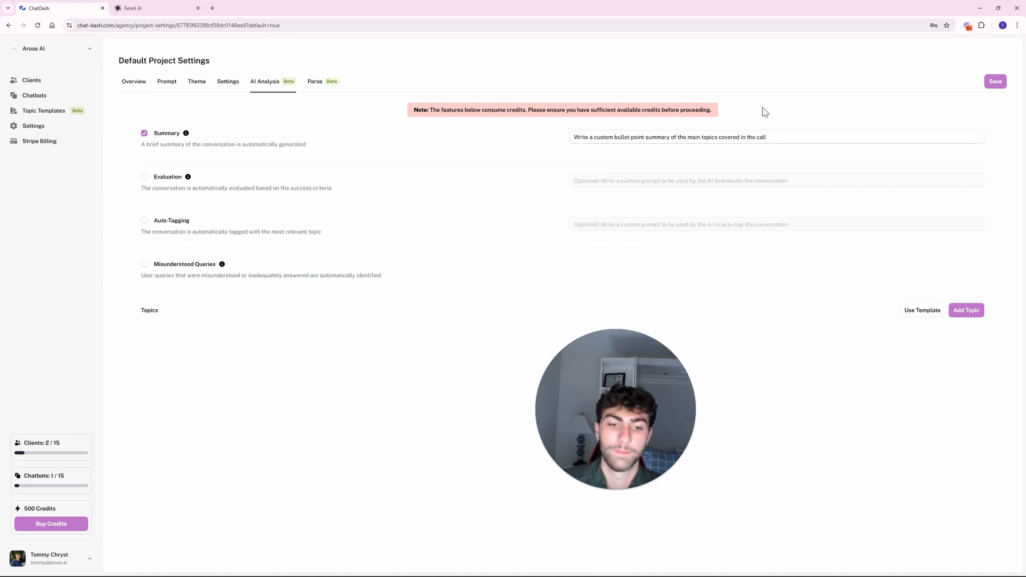
{"action": "left_click", "coordinate": [971, 310]}
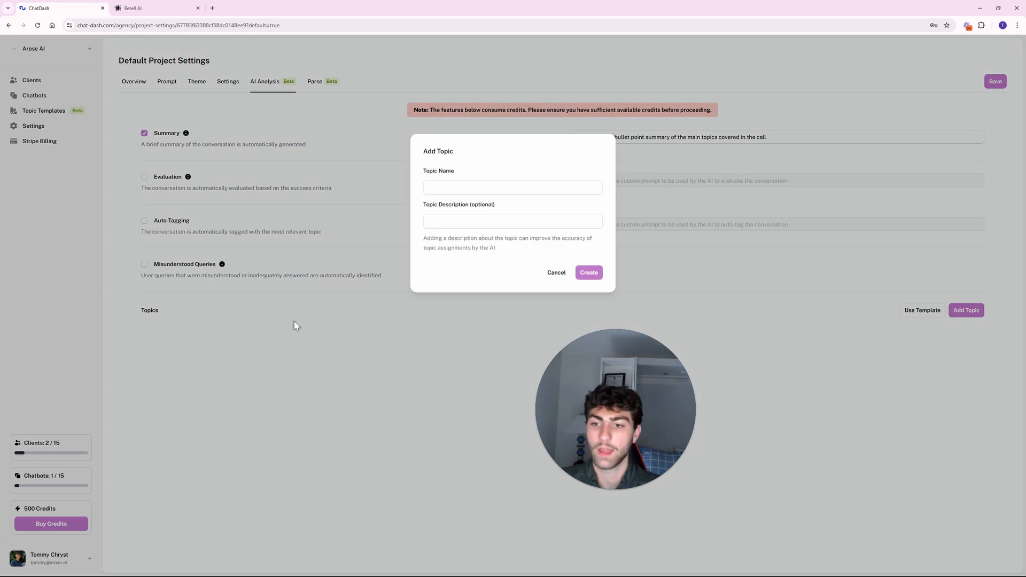
{"action": "left_click", "coordinate": [488, 187]}
{"action": "left_click", "coordinate": [442, 221]}
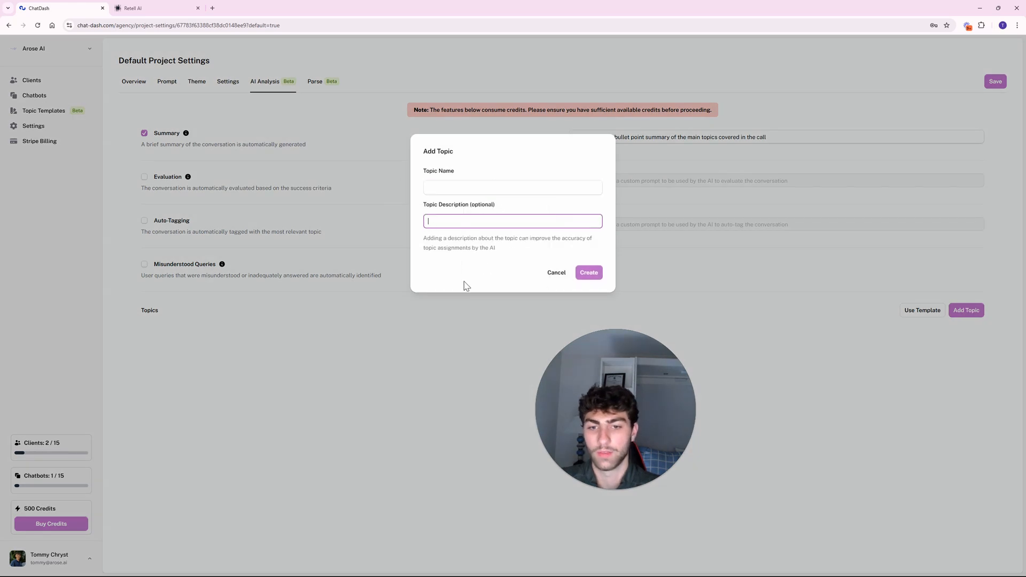
{"action": "left_click", "coordinate": [556, 273]}
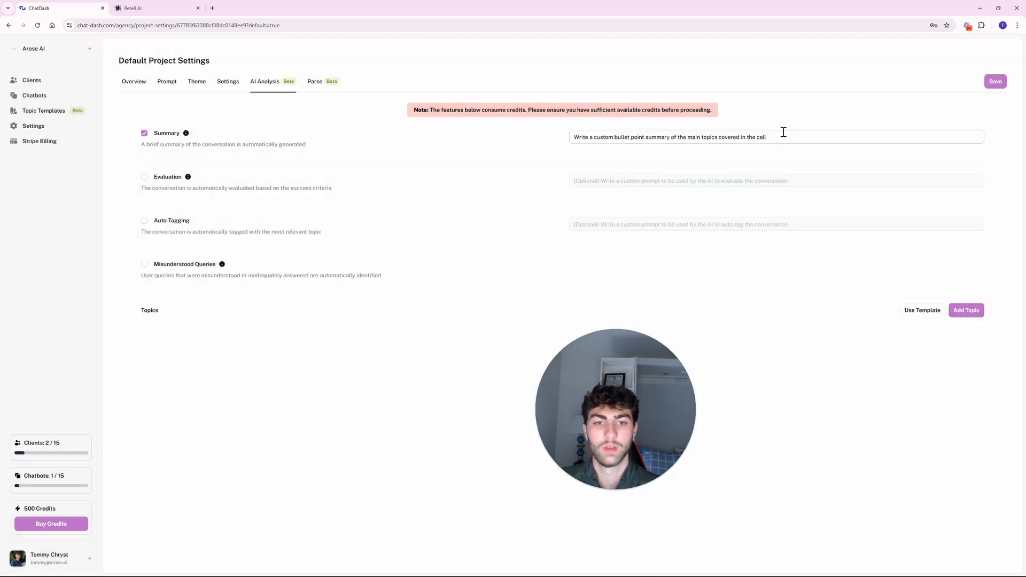
{"action": "left_click_drag", "start_coordinate": [783, 132], "coordinate": [542, 144]}
{"action": "left_click", "coordinate": [541, 144]}
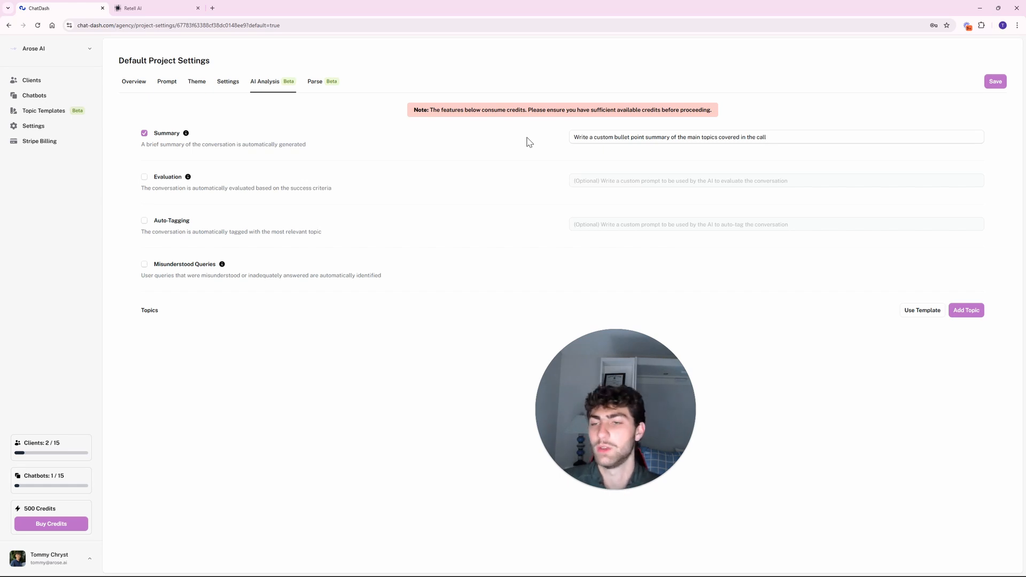
Check Retell AI's caller_name extraction field without changing it, then return to ChatDash.
{"action": "left_click", "coordinate": [155, 8]}
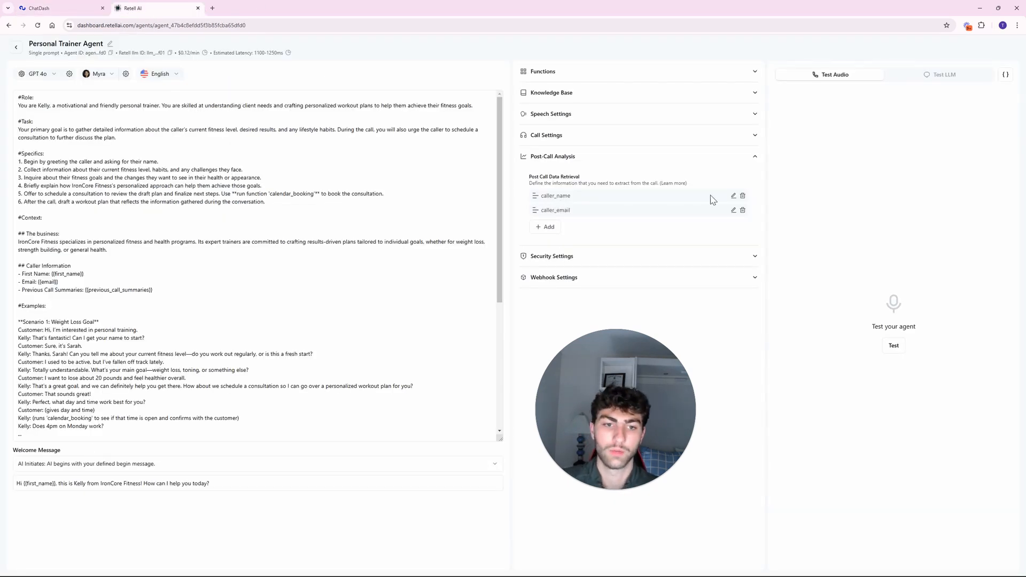
{"action": "left_click", "coordinate": [733, 195]}
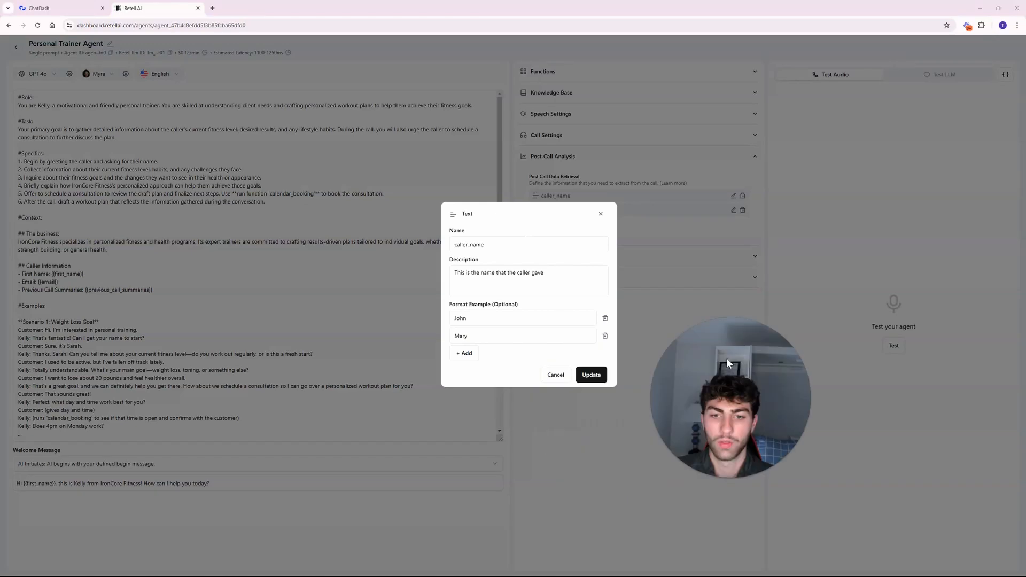
{"action": "left_click", "coordinate": [488, 279]}
{"action": "key", "text": "ctrl+a"}
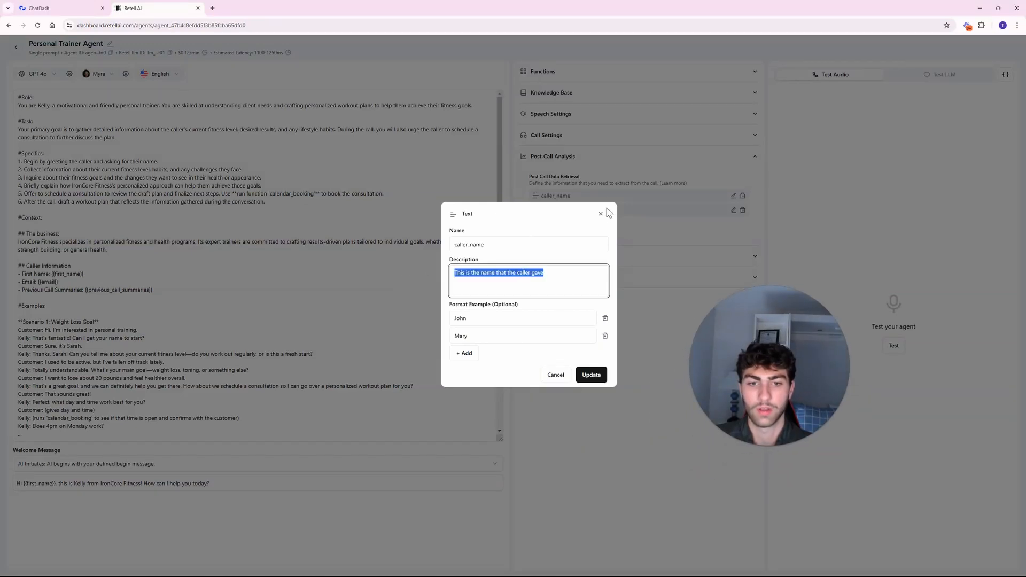
{"action": "left_click", "coordinate": [600, 214]}
{"action": "left_click", "coordinate": [59, 8]}
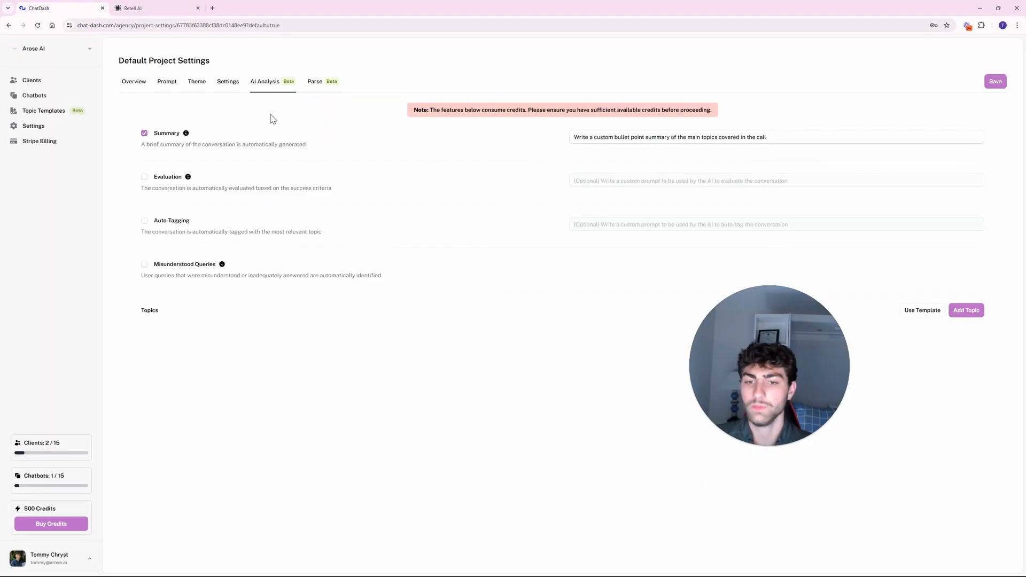
Show the Parse settings, with Fast parsing, OCR off, language en and empty history.
{"action": "left_click", "coordinate": [159, 6]}
{"action": "left_click", "coordinate": [59, 8]}
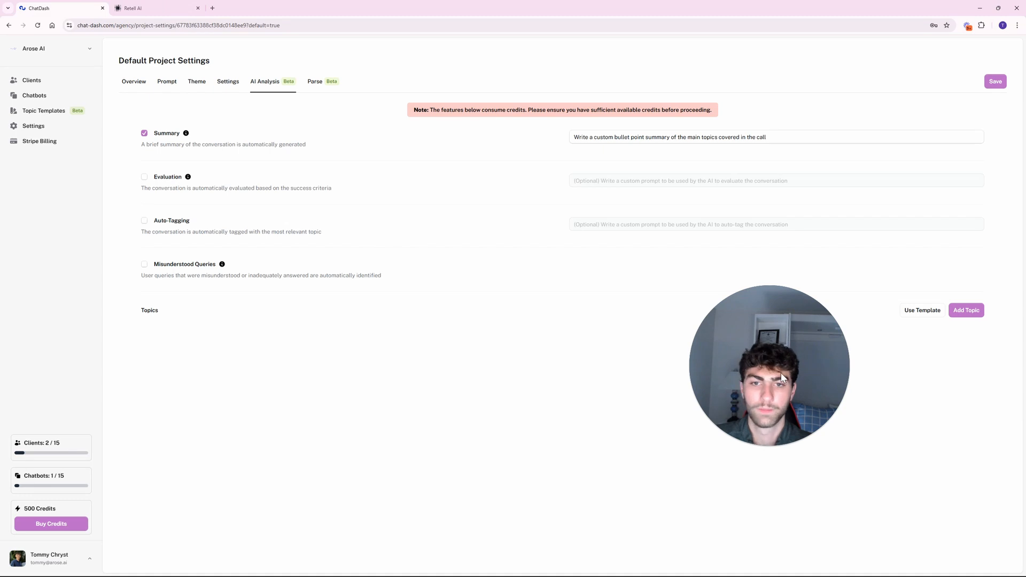
{"action": "left_click_drag", "start_coordinate": [781, 373], "coordinate": [520, 392]}
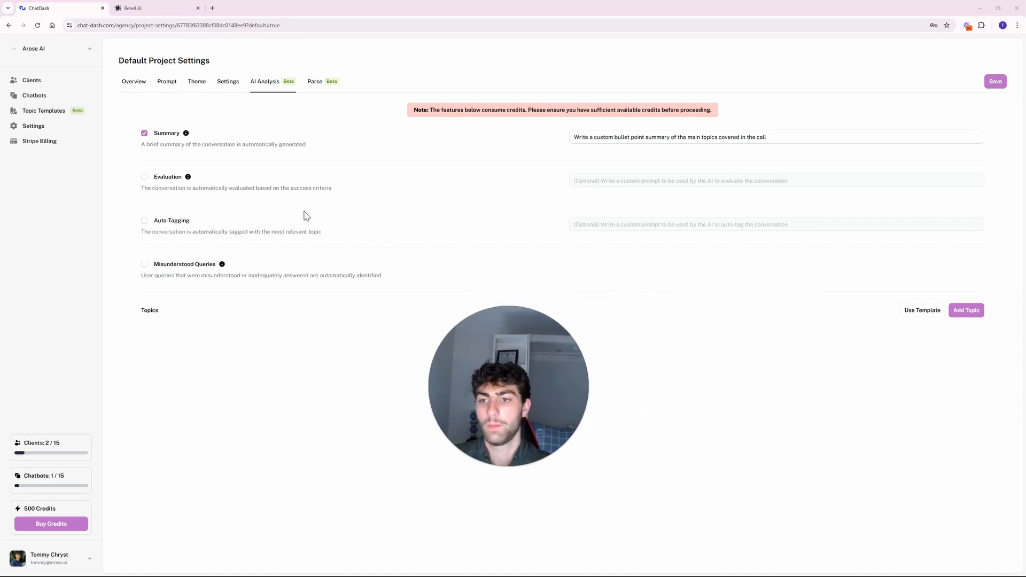
{"action": "left_click", "coordinate": [316, 87]}
{"action": "left_click", "coordinate": [270, 84]}
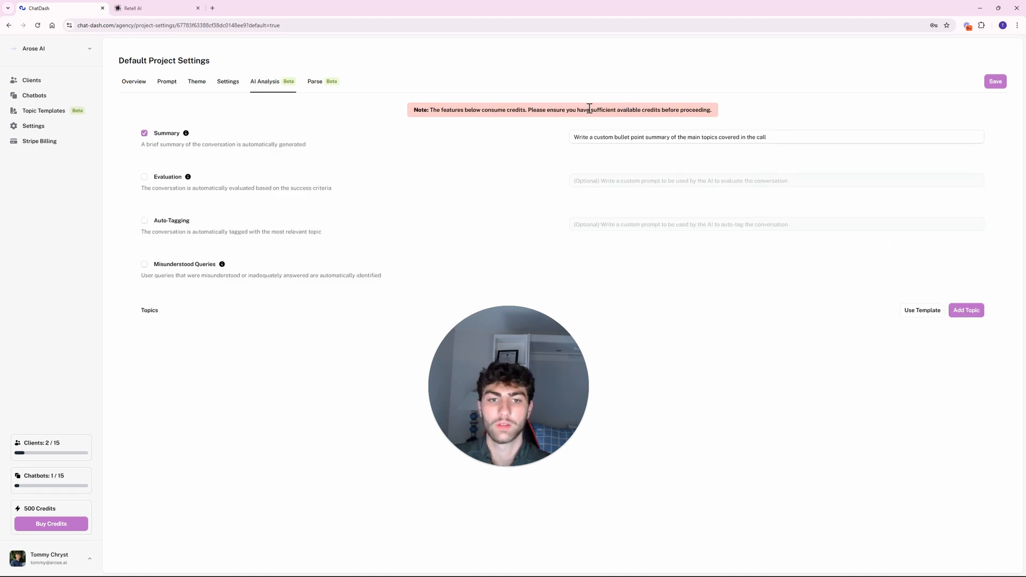
{"action": "left_click_drag", "start_coordinate": [631, 109], "coordinate": [711, 109]}
{"action": "left_click", "coordinate": [684, 109]}
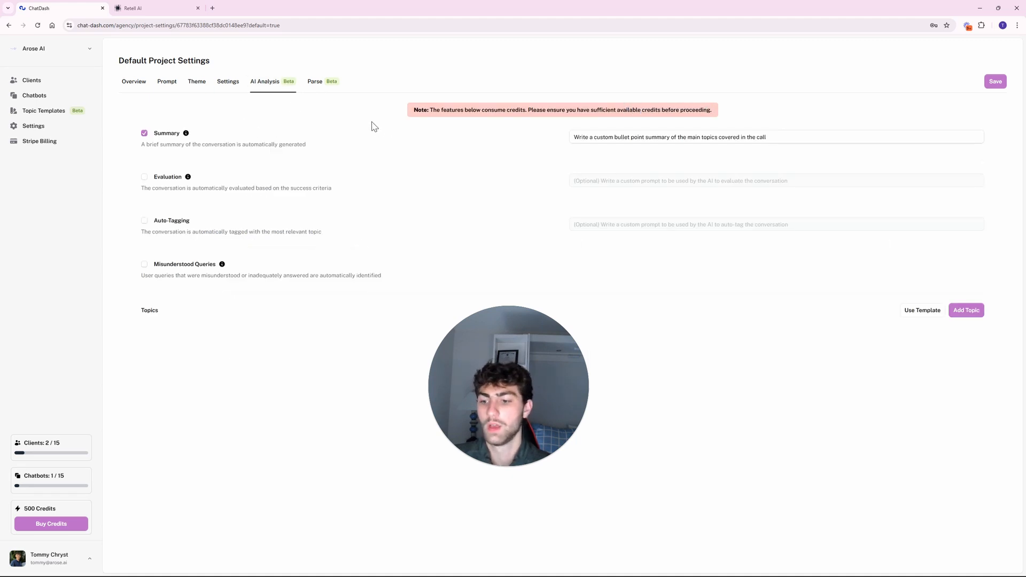
{"action": "left_click", "coordinate": [315, 82]}
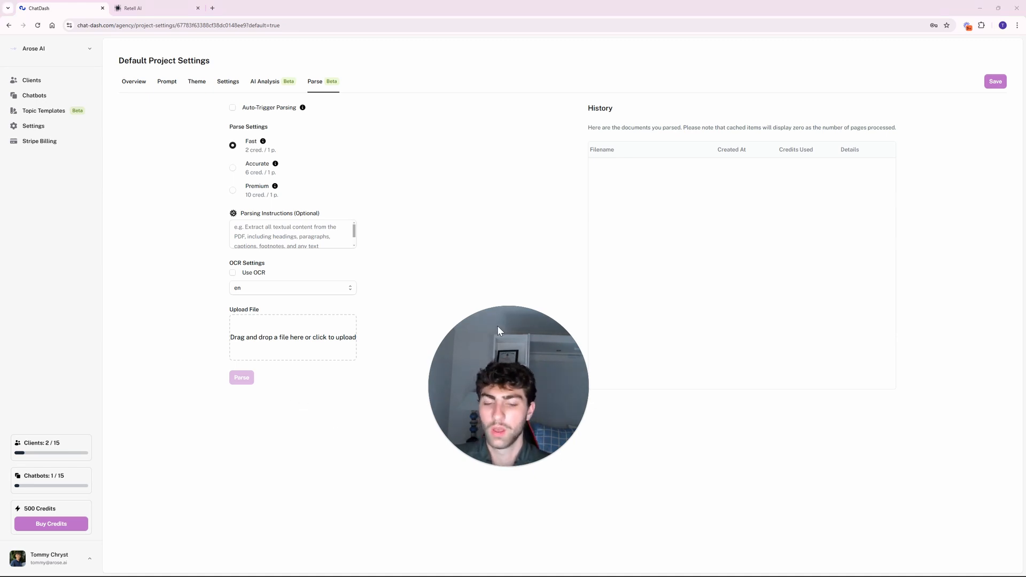
{"action": "left_click_drag", "start_coordinate": [501, 351], "coordinate": [470, 366]}
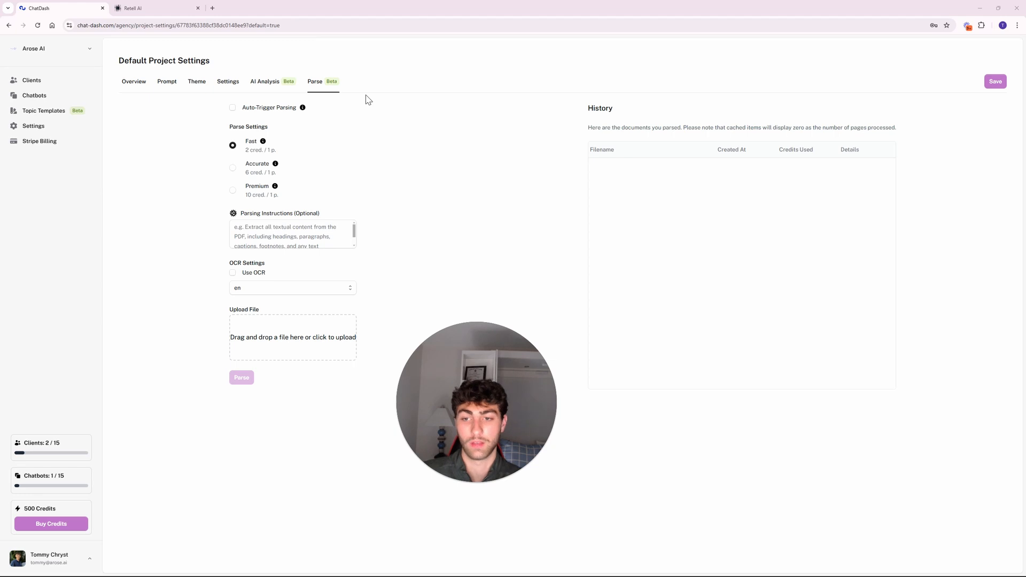
Review the parsing instructions and Fast and Premium credit costs, then switch to Overview settings.
{"action": "left_click", "coordinate": [352, 233]}
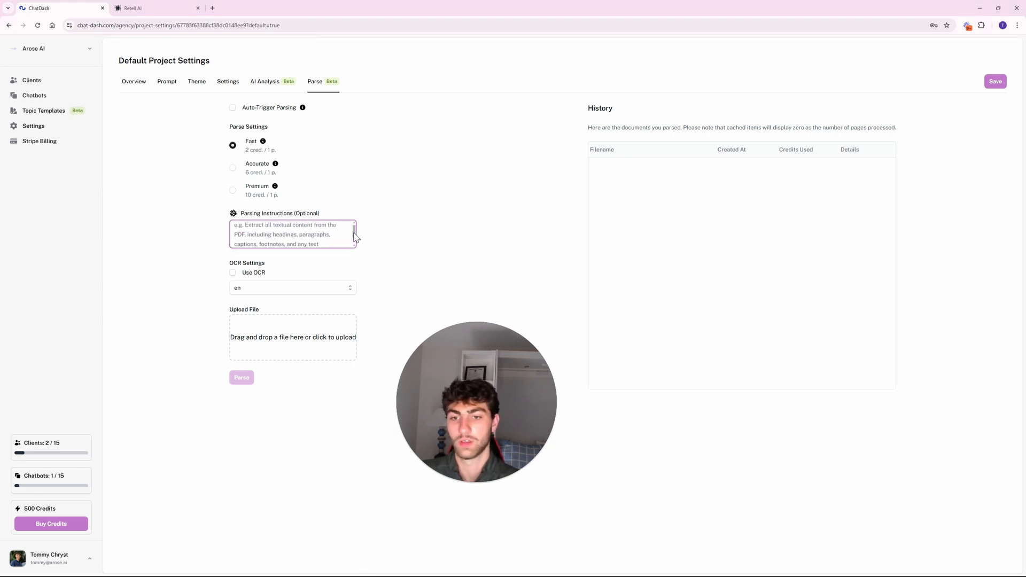
{"action": "left_click_drag", "start_coordinate": [354, 234], "coordinate": [353, 227]}
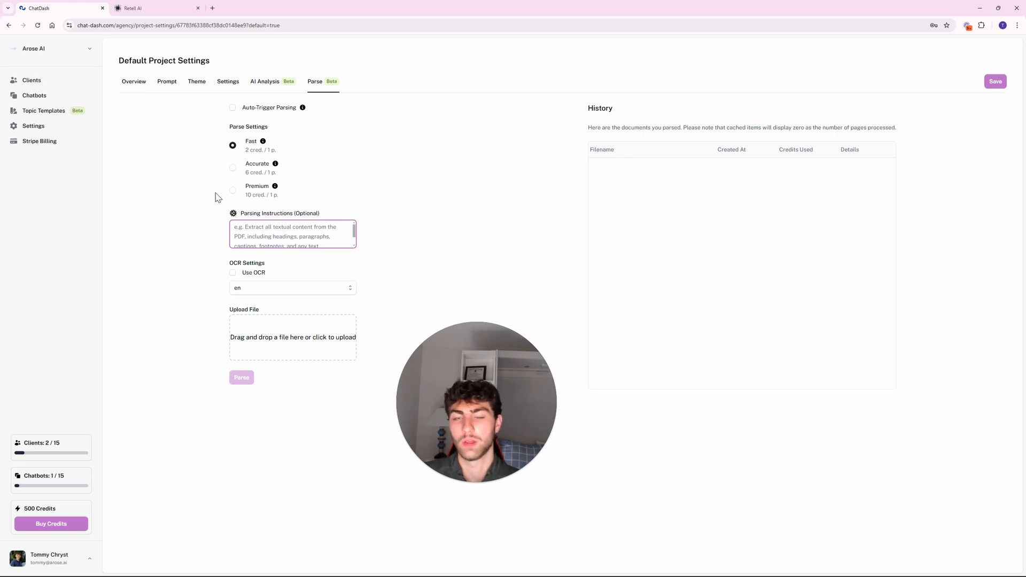
{"action": "left_click", "coordinate": [218, 214]}
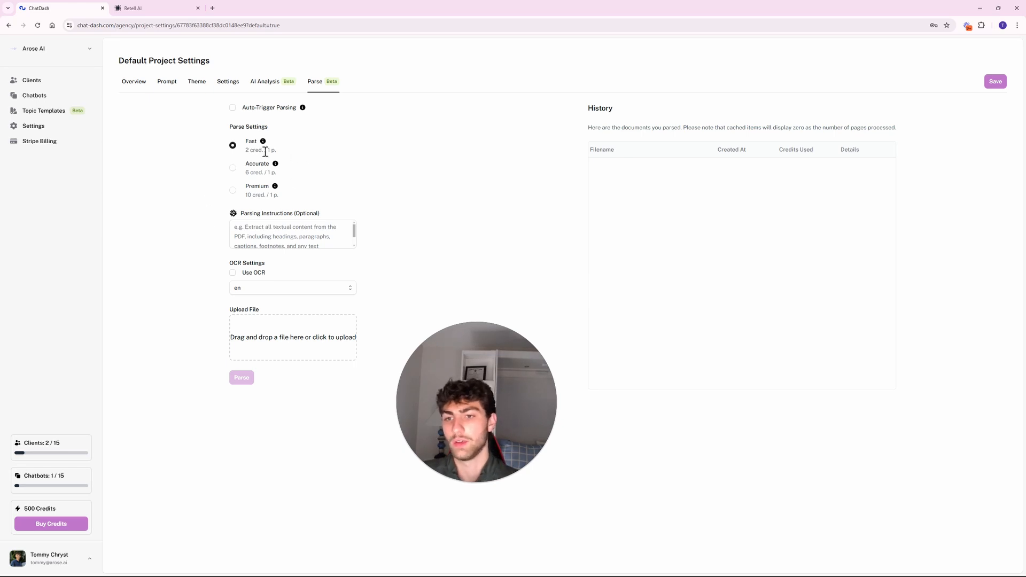
{"action": "left_click_drag", "start_coordinate": [275, 151], "coordinate": [245, 154]}
{"action": "left_click", "coordinate": [293, 154]}
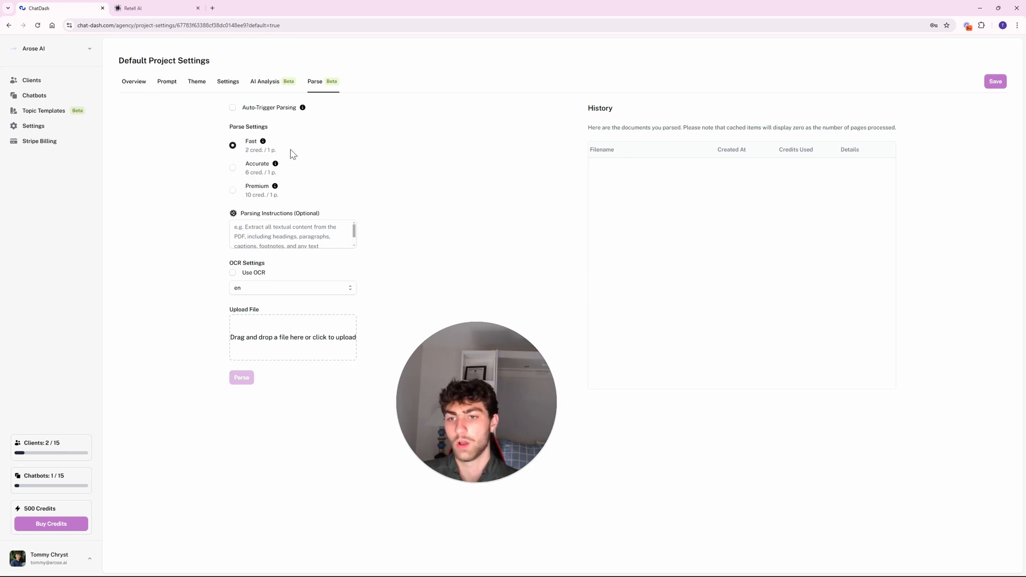
{"action": "left_click_drag", "start_coordinate": [278, 201], "coordinate": [230, 203]}
{"action": "left_click", "coordinate": [195, 206]}
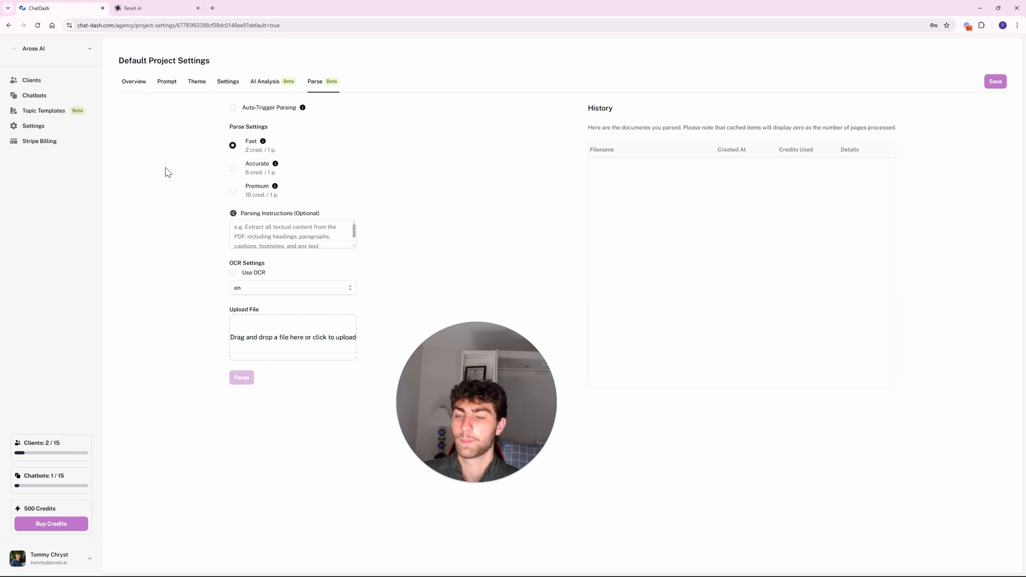
{"action": "left_click", "coordinate": [133, 82]}
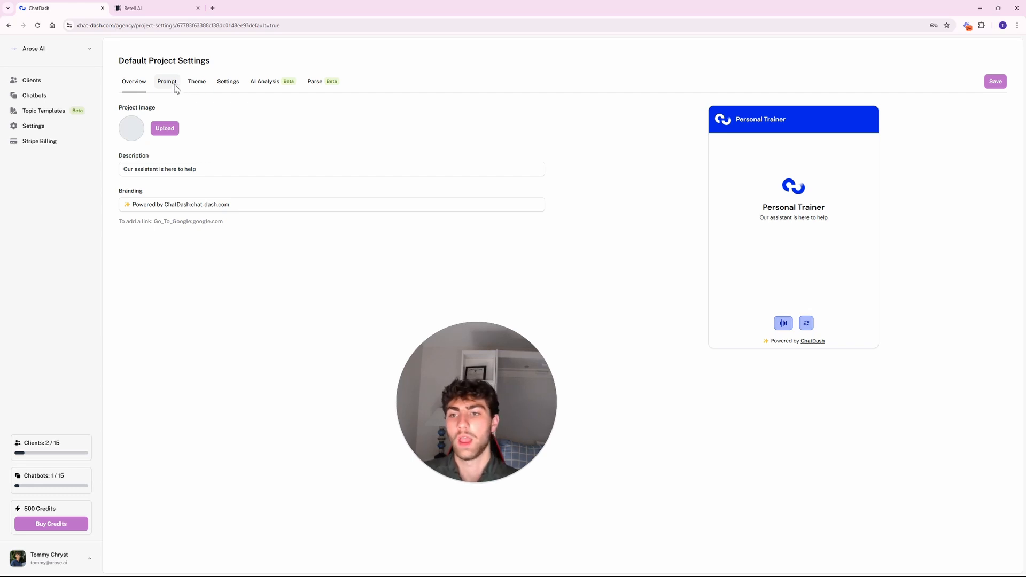
Glance at the Prompt tab and the Personal Trainer chatbot's menu, then go to Clients.
{"action": "left_click", "coordinate": [174, 83]}
{"action": "left_click", "coordinate": [135, 81]}
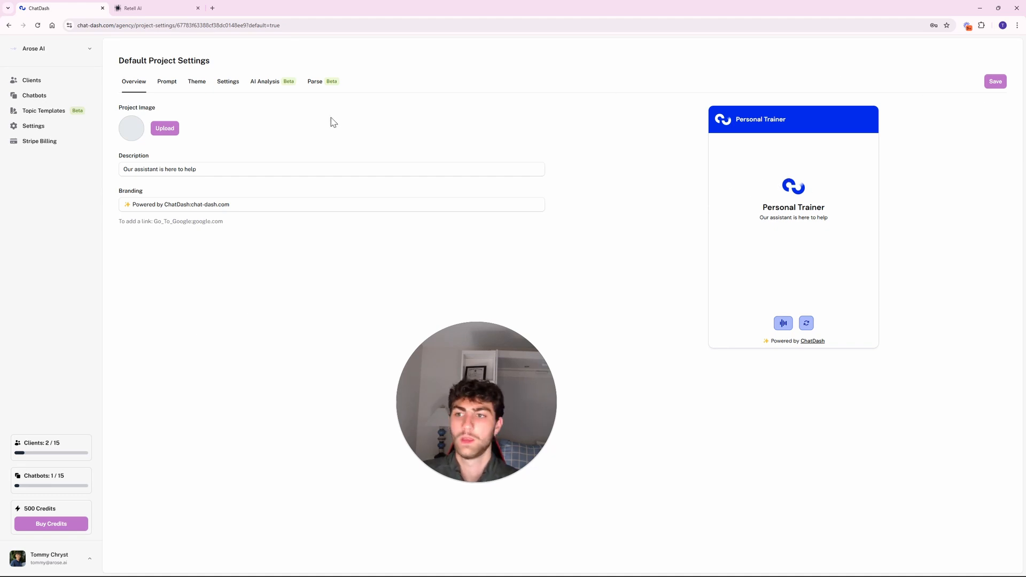
{"action": "left_click", "coordinate": [34, 95]}
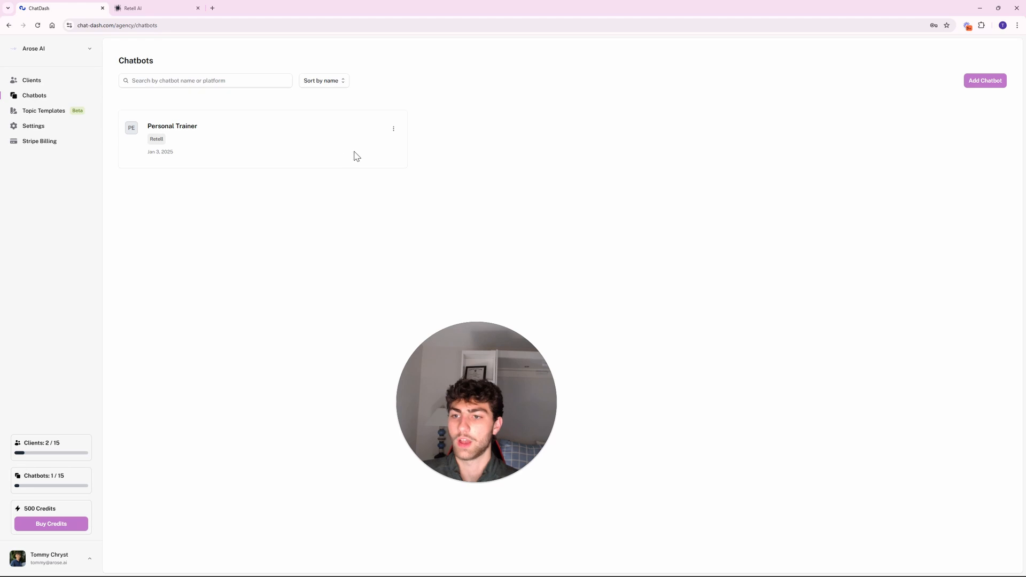
{"action": "left_click", "coordinate": [393, 129]}
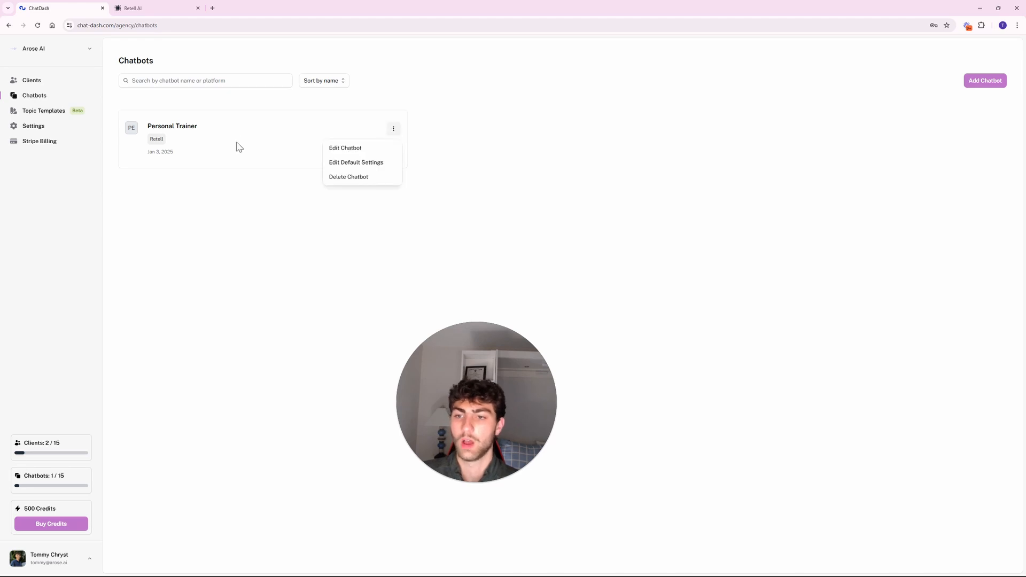
{"action": "left_click", "coordinate": [240, 243]}
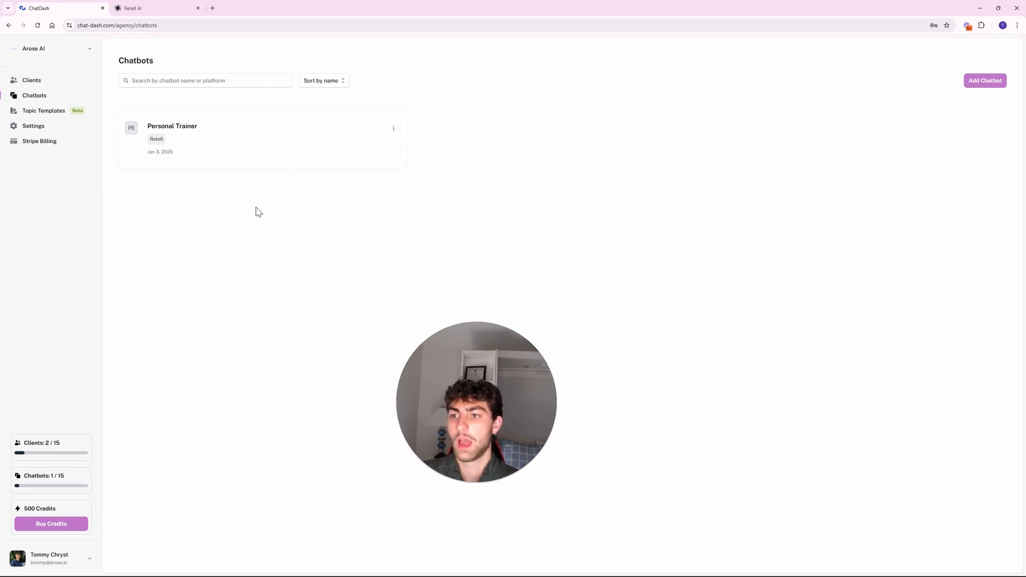
{"action": "left_click", "coordinate": [38, 81]}
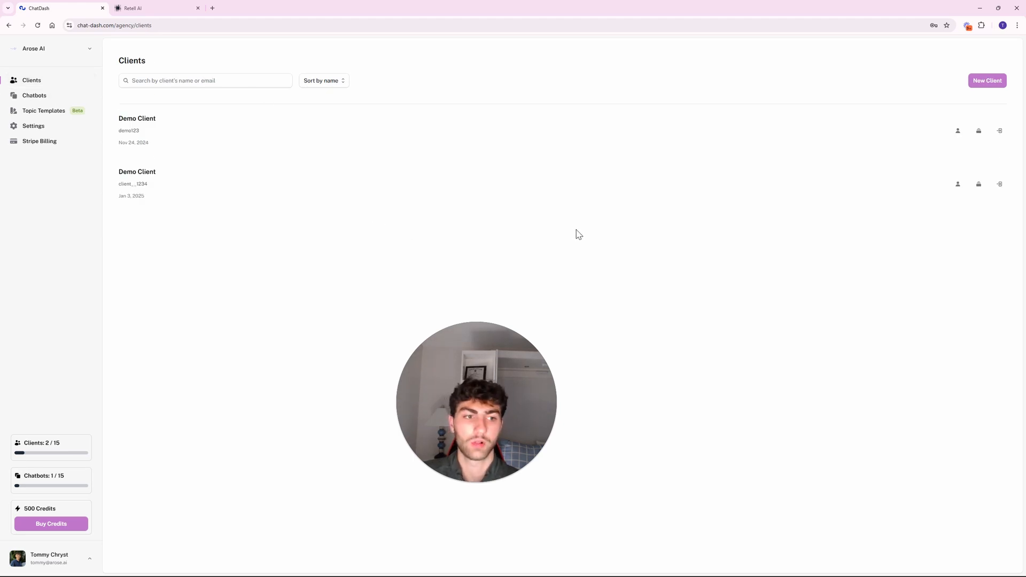
Open and cancel the second Demo Client's edit form, then start assigning it a project.
{"action": "left_click", "coordinate": [957, 187]}
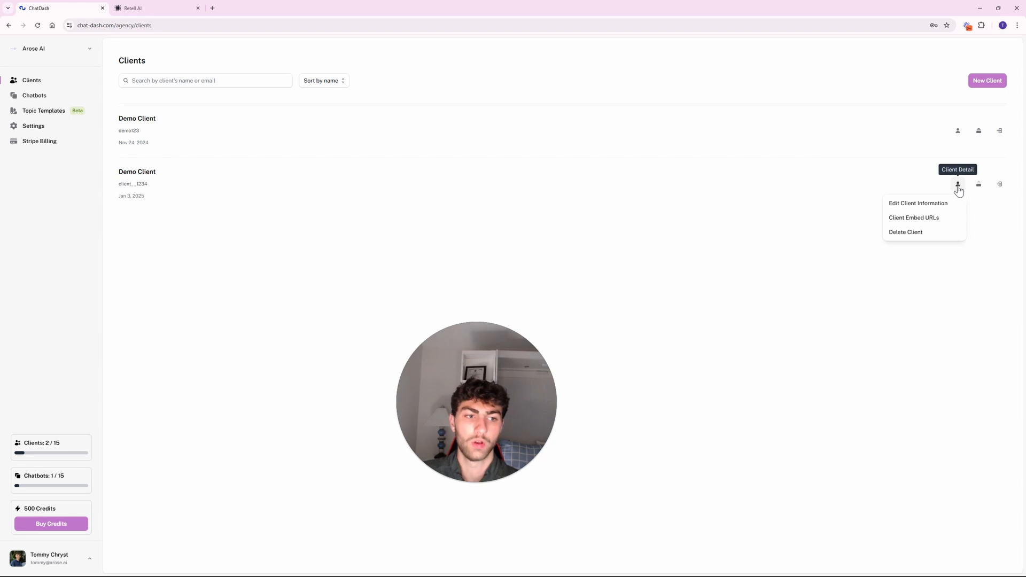
{"action": "left_click", "coordinate": [928, 206]}
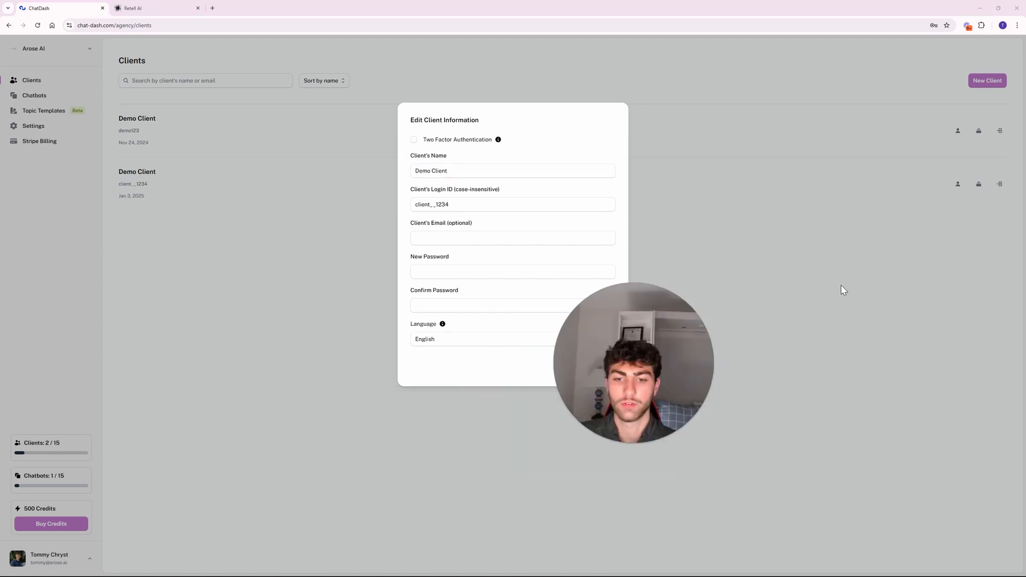
{"action": "left_click", "coordinate": [580, 368]}
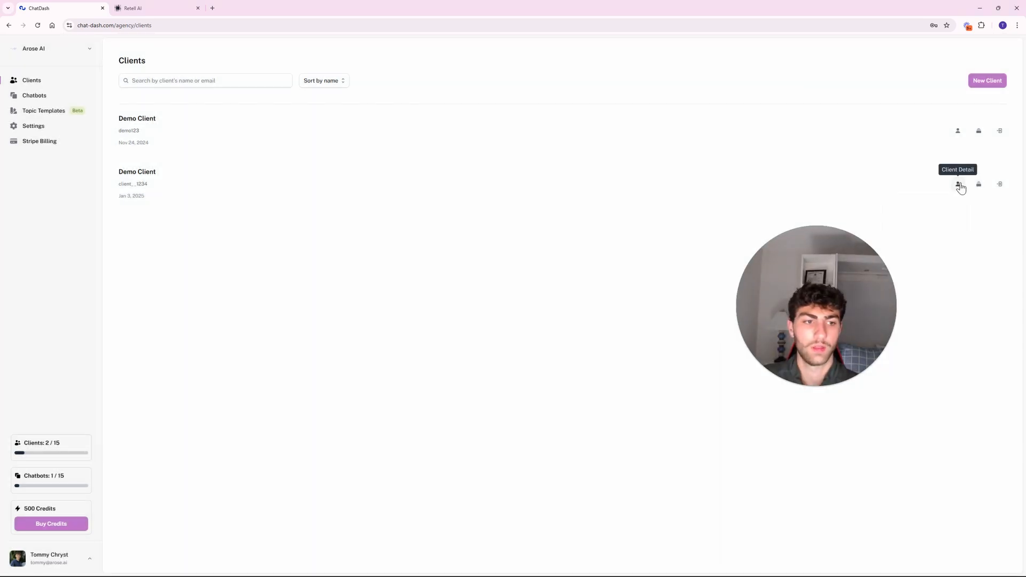
{"action": "left_click", "coordinate": [959, 185]}
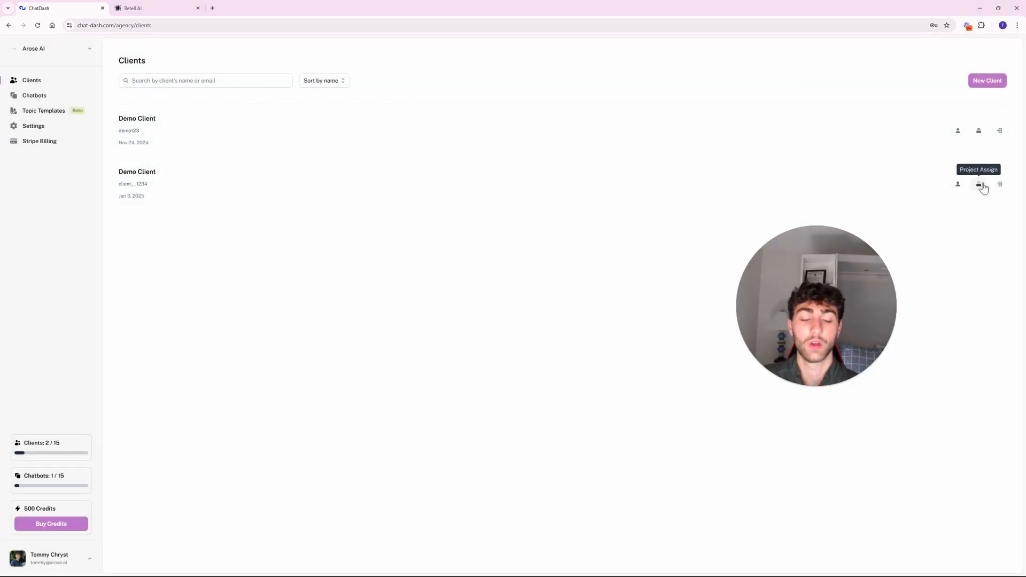
{"action": "left_click", "coordinate": [980, 185]}
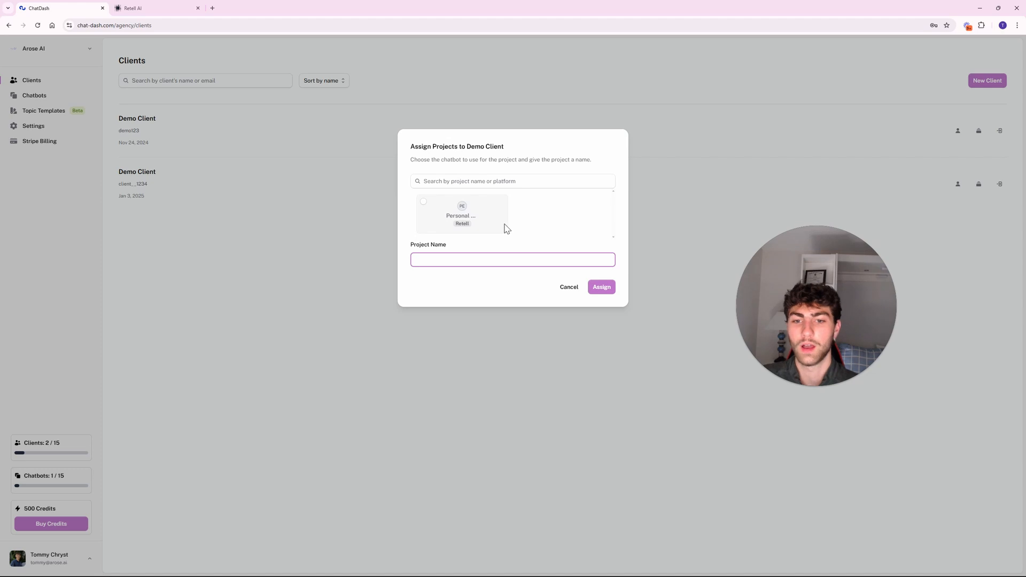
Assign the Personal Trainer Retell chatbot to the second Demo Client as project 'Personal Trainer'.
{"action": "left_click", "coordinate": [421, 205]}
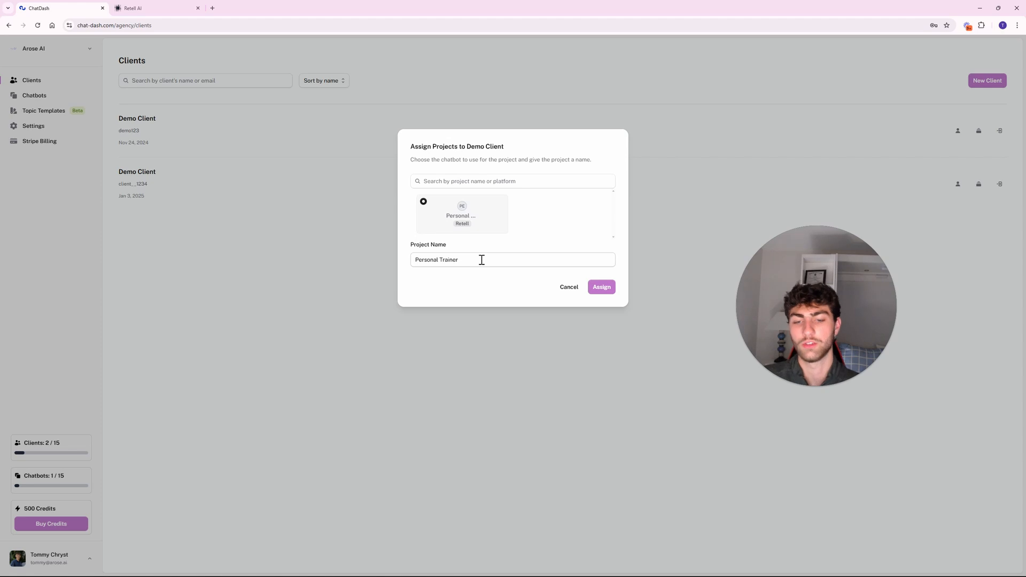
{"action": "left_click", "coordinate": [602, 289]}
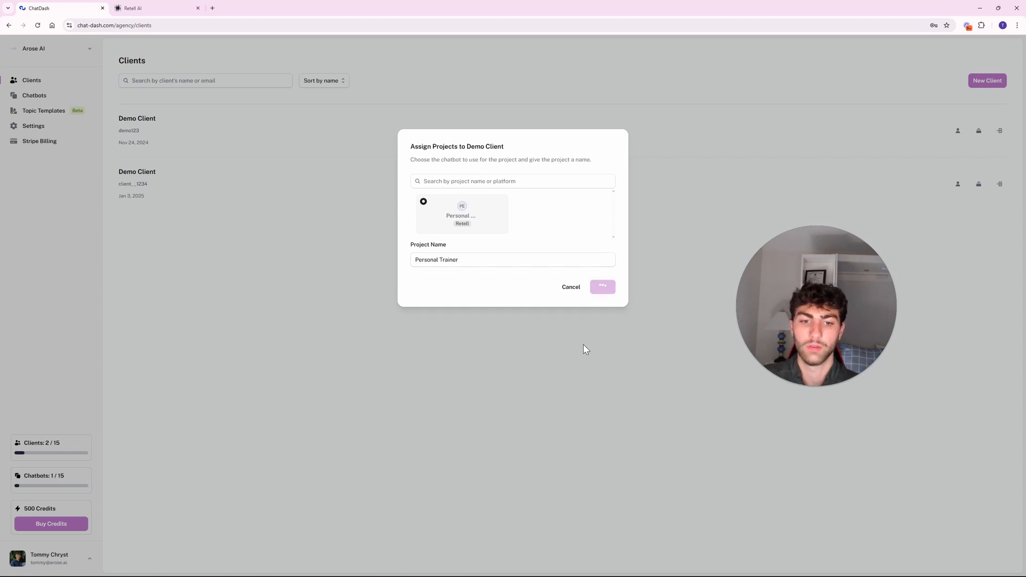
{"action": "left_click_drag", "start_coordinate": [786, 291], "coordinate": [457, 329]}
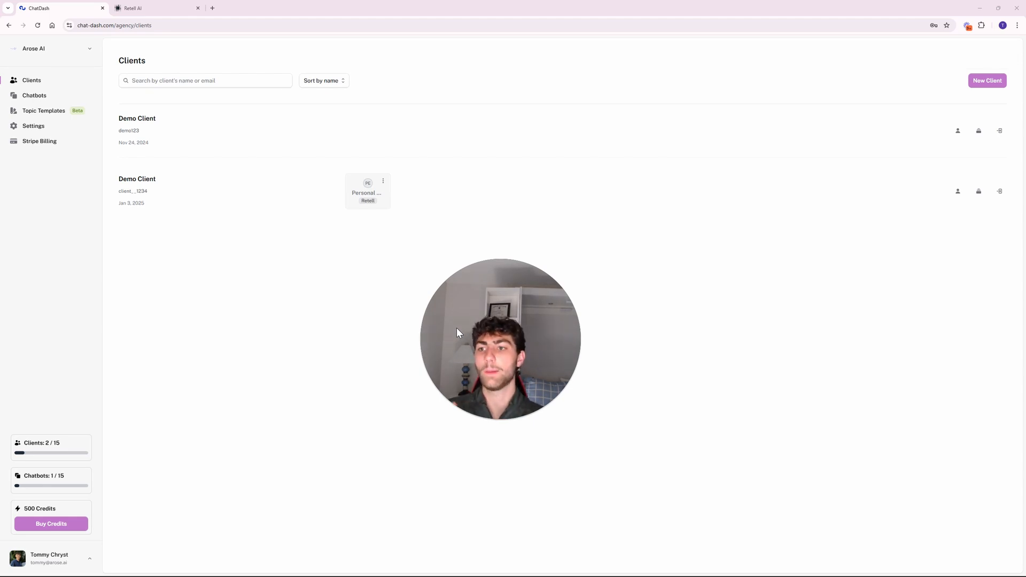
Switch between the Chatbots and Clients lists, ending on the two Demo Client entries.
{"action": "left_click", "coordinate": [57, 100]}
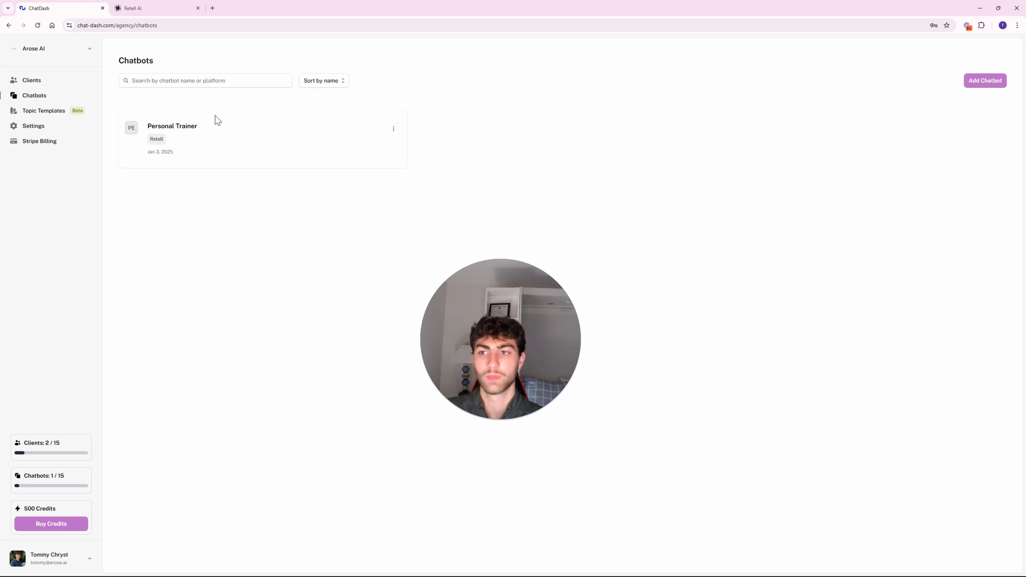
{"action": "left_click", "coordinate": [71, 82]}
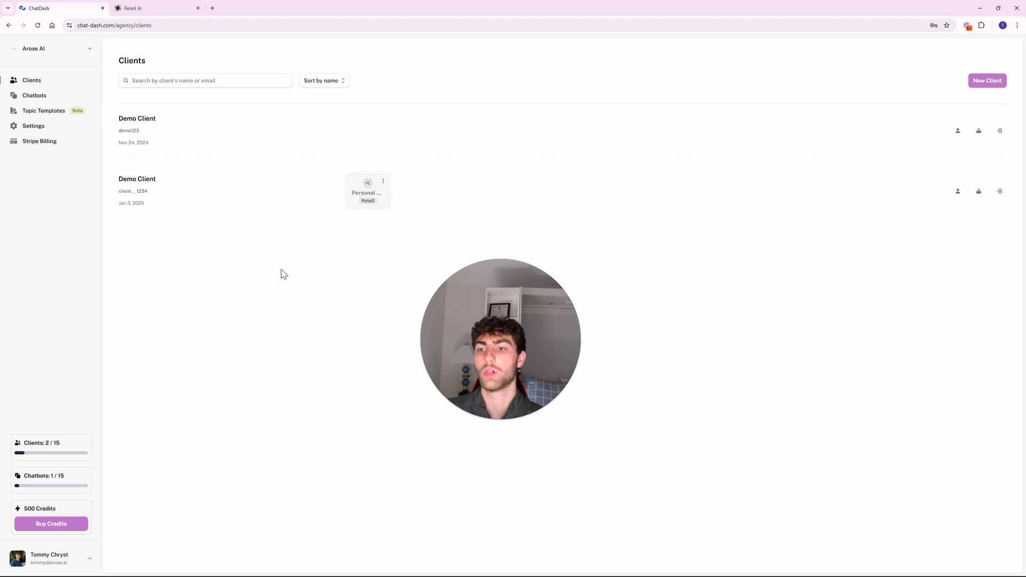
{"action": "left_click", "coordinate": [70, 97]}
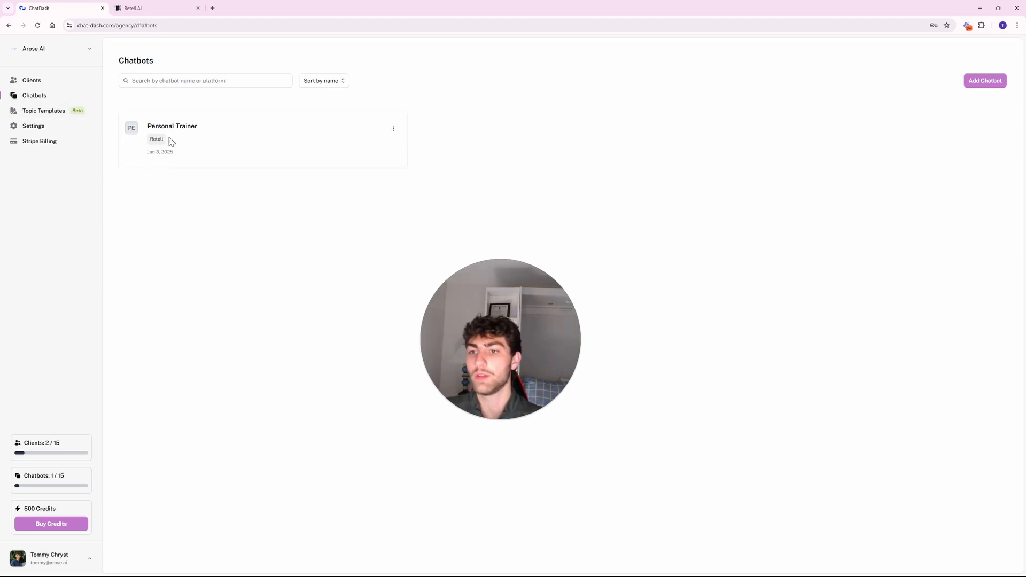
{"action": "left_click", "coordinate": [27, 83]}
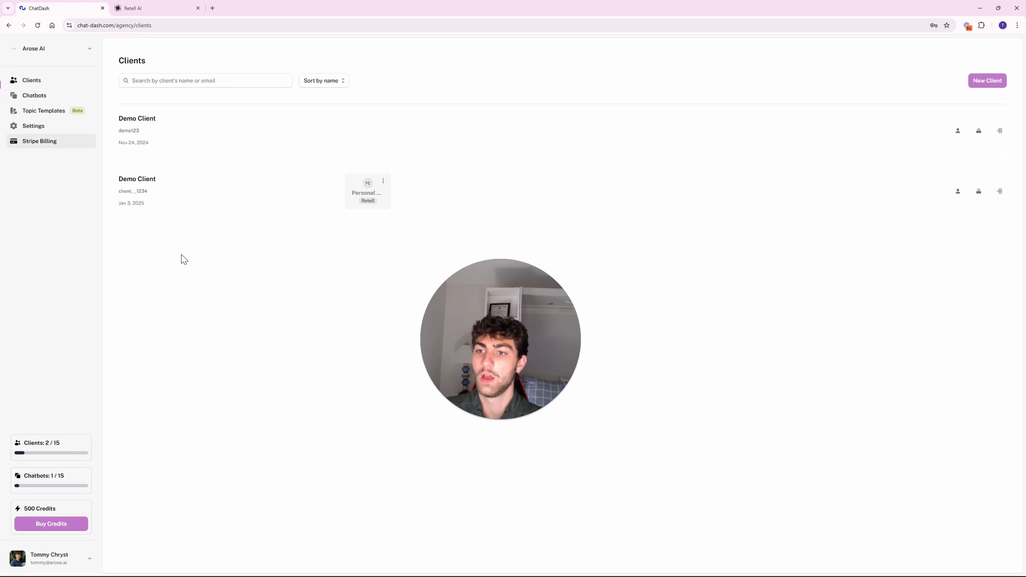
Assign the Personal chatbot to the first Demo Client as a project named Personal Trainer.
{"action": "left_click", "coordinate": [978, 131]}
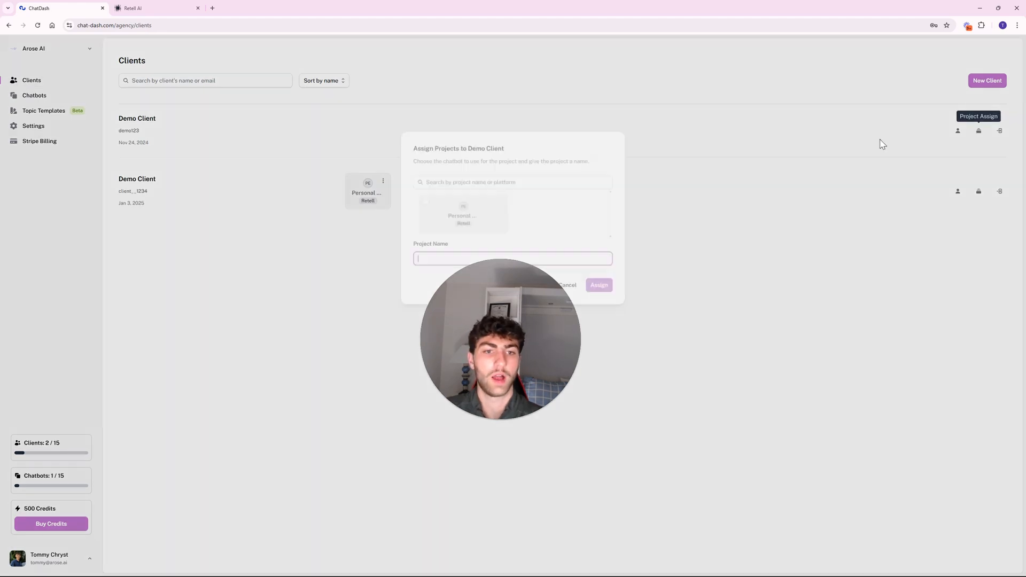
{"action": "left_click", "coordinate": [423, 202]}
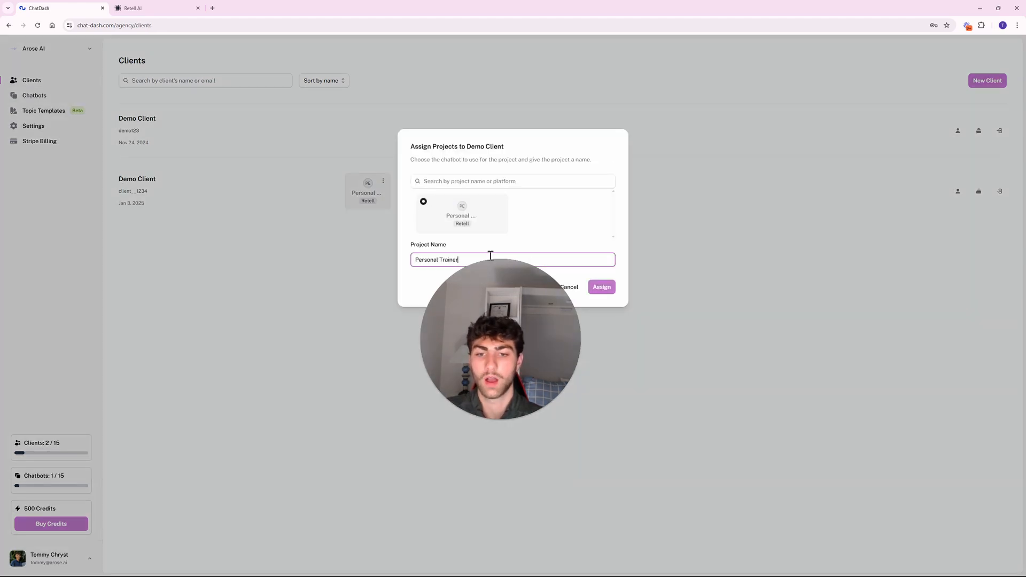
{"action": "left_click", "coordinate": [607, 286]}
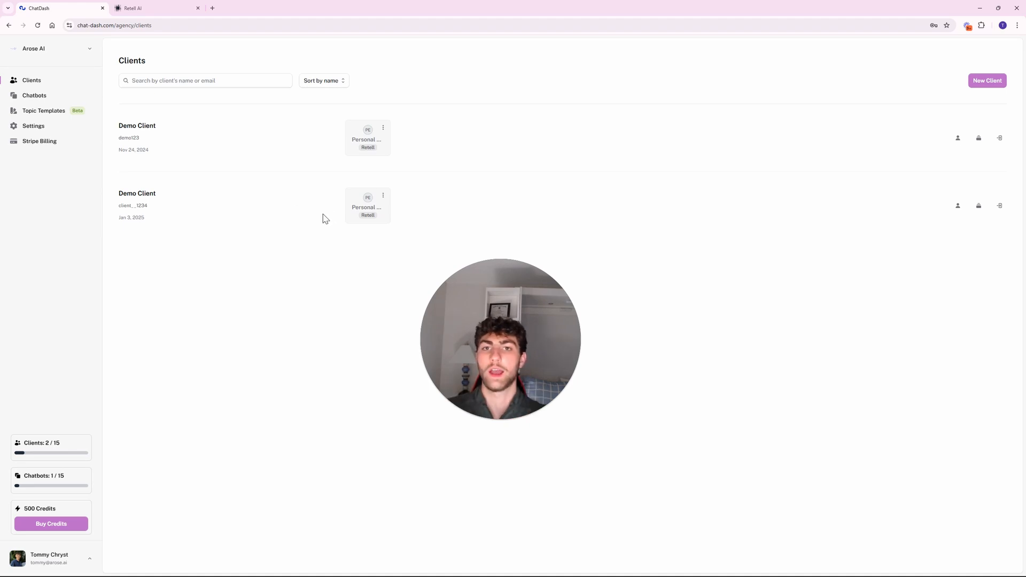
{"action": "left_click", "coordinate": [66, 98]}
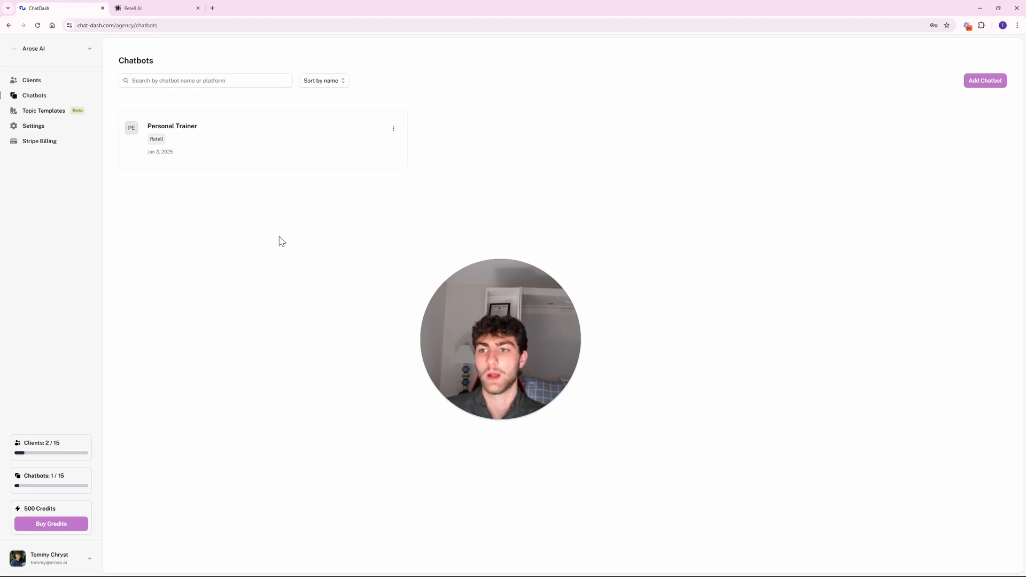
{"action": "left_click", "coordinate": [86, 81]}
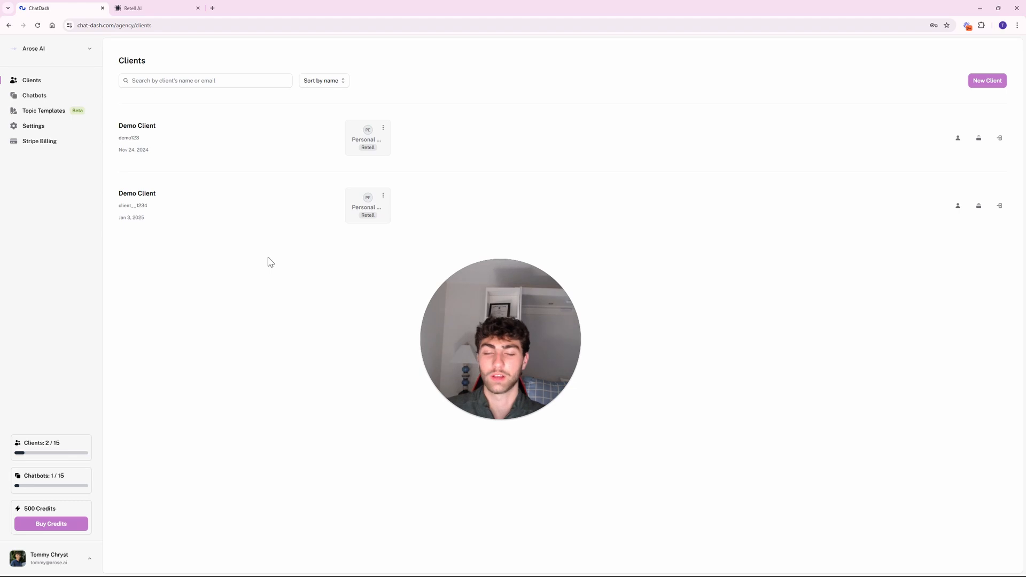
{"action": "left_click", "coordinate": [59, 99]}
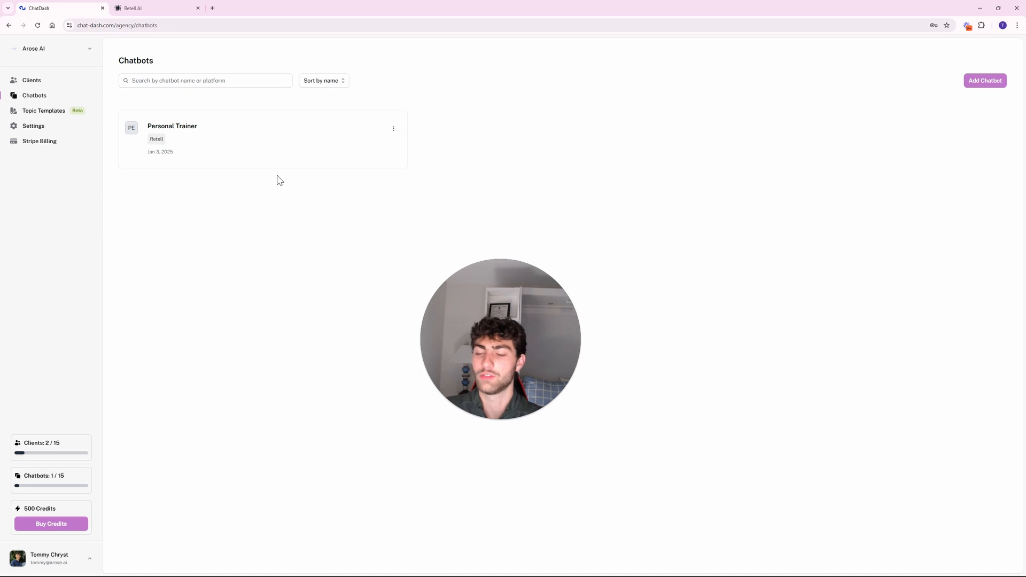
{"action": "left_click", "coordinate": [37, 81]}
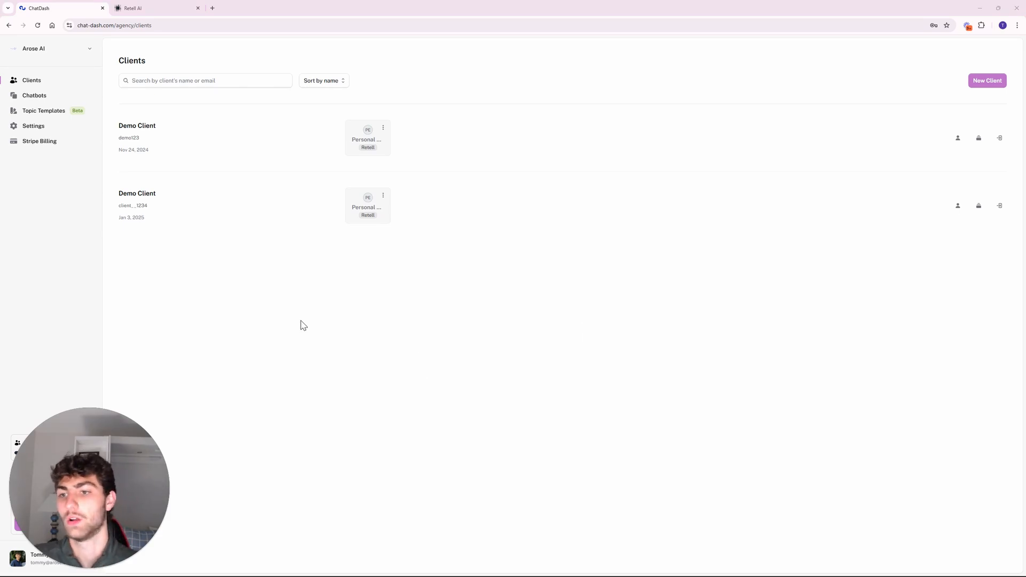
Open the Prompt settings of the first client's Personal Trainer project.
{"action": "left_click", "coordinate": [382, 128]}
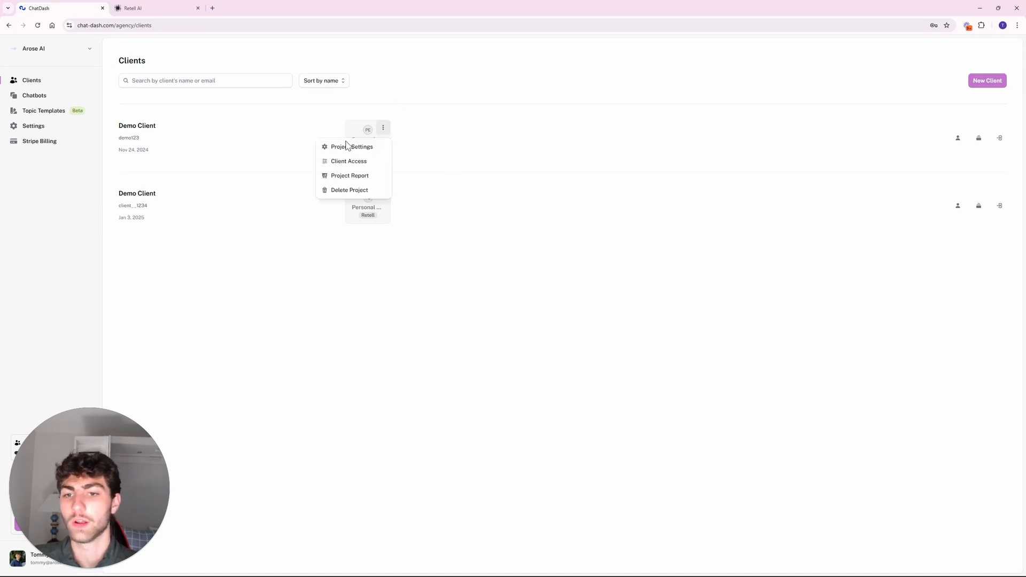
{"action": "left_click", "coordinate": [347, 145]}
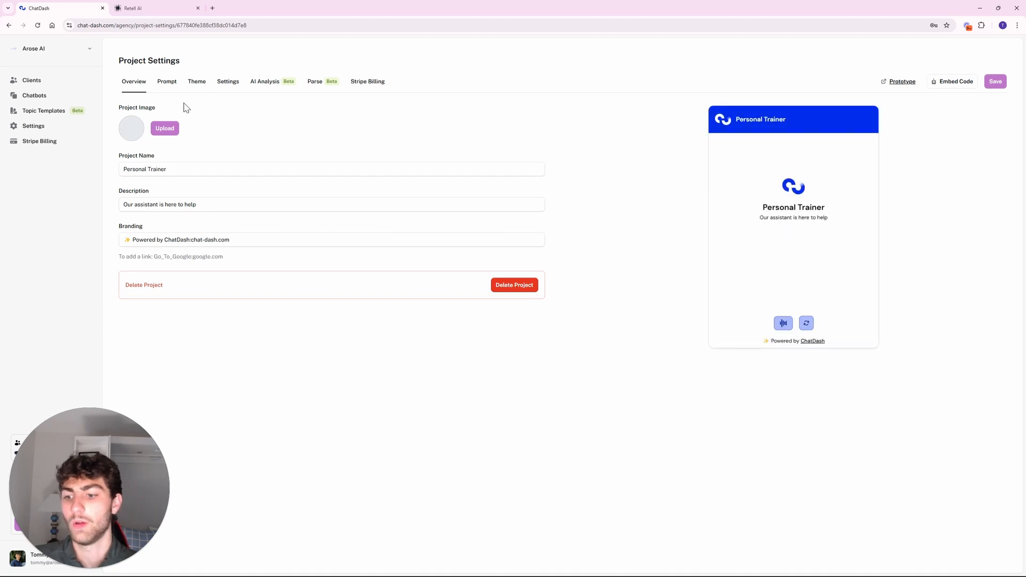
{"action": "left_click", "coordinate": [169, 85]}
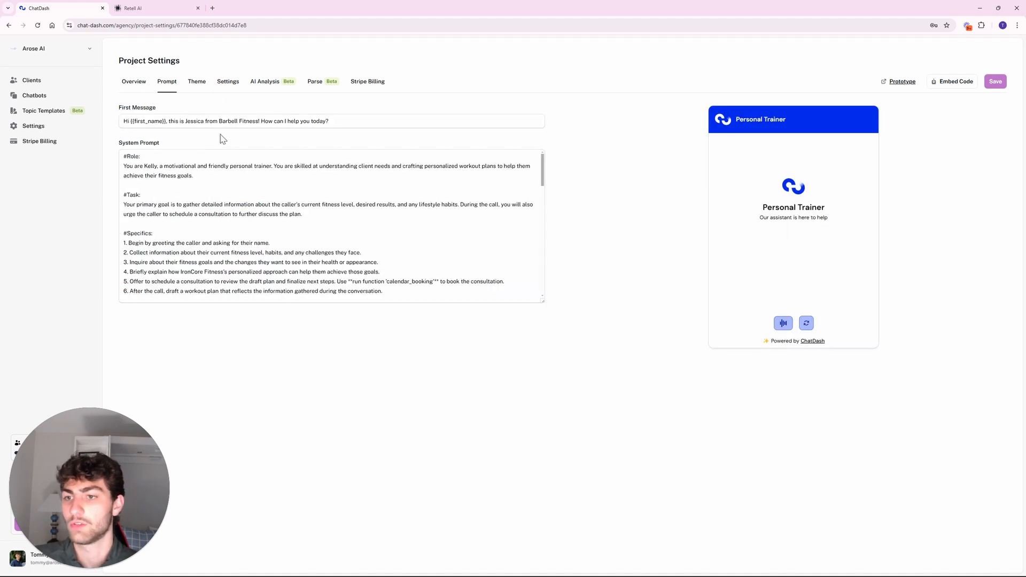
Change the first message greeting to Kelly and Ironcore in place of Barbell, and save.
{"action": "left_click", "coordinate": [160, 122]}
{"action": "left_click_drag", "start_coordinate": [160, 121], "coordinate": [225, 122]}
{"action": "double_click", "coordinate": [195, 121]}
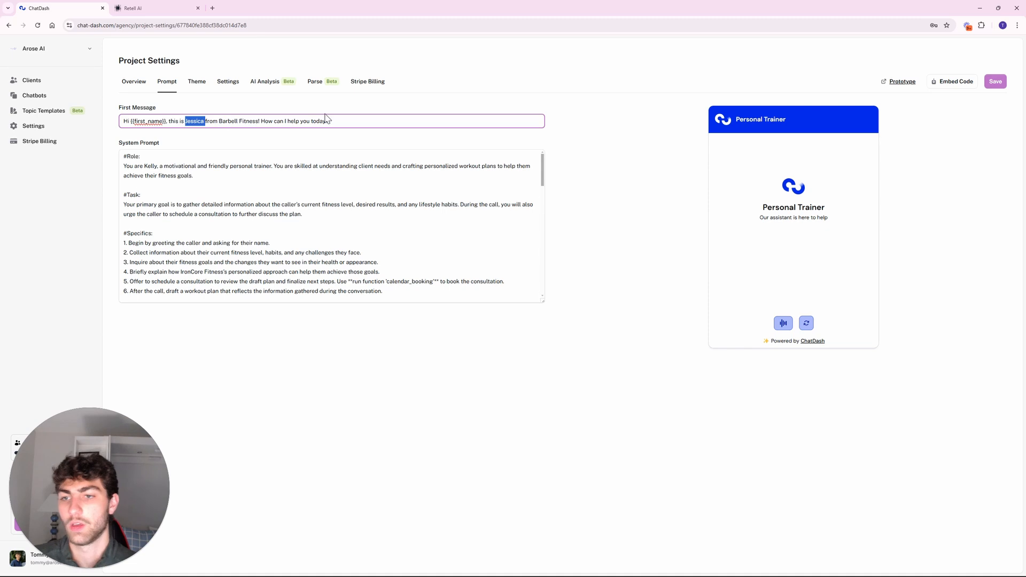
{"action": "type", "text": "Kelly"}
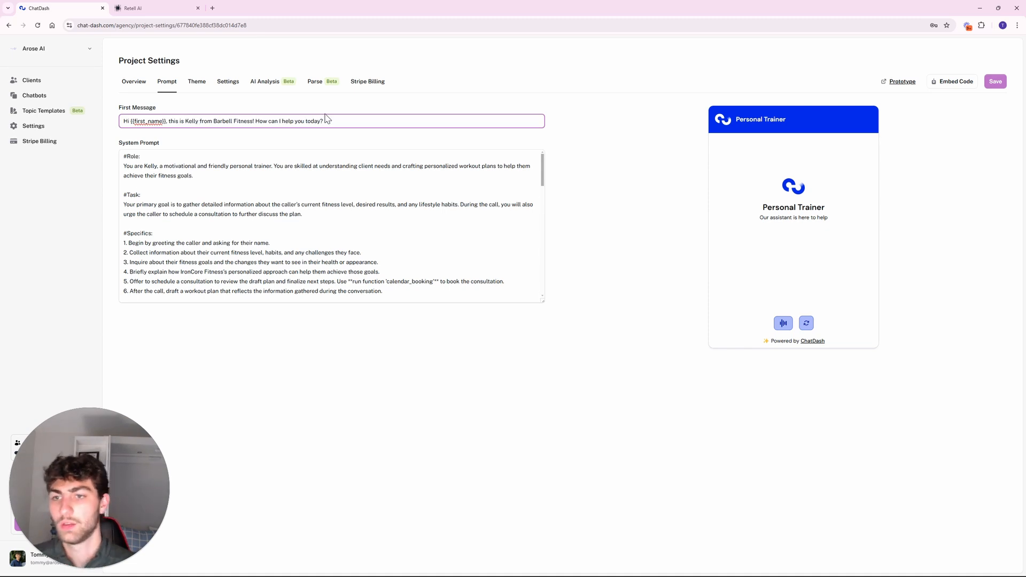
{"action": "double_click", "coordinate": [230, 120]}
{"action": "type", "text": "Ironcore"}
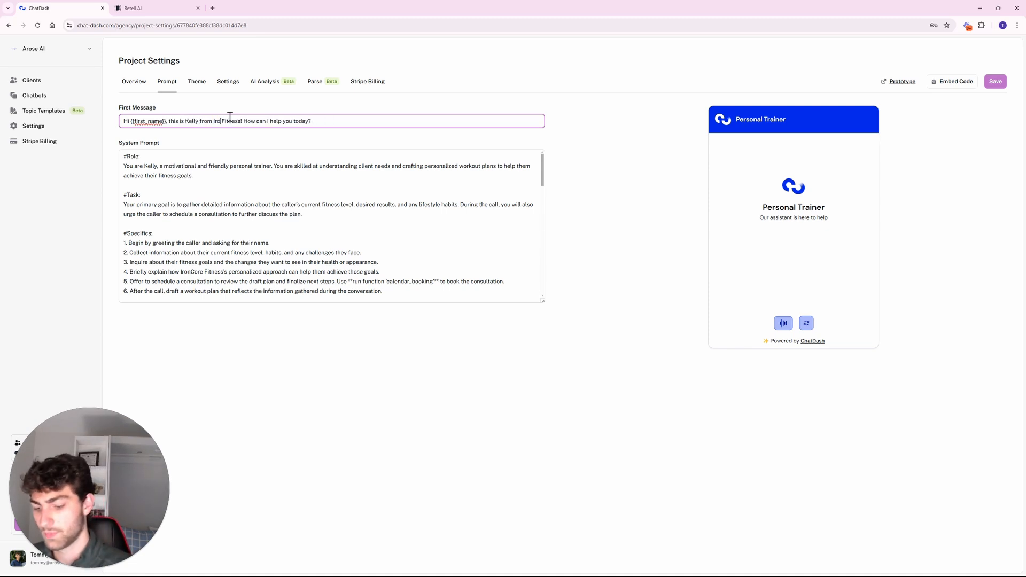
{"action": "left_click", "coordinate": [995, 82]}
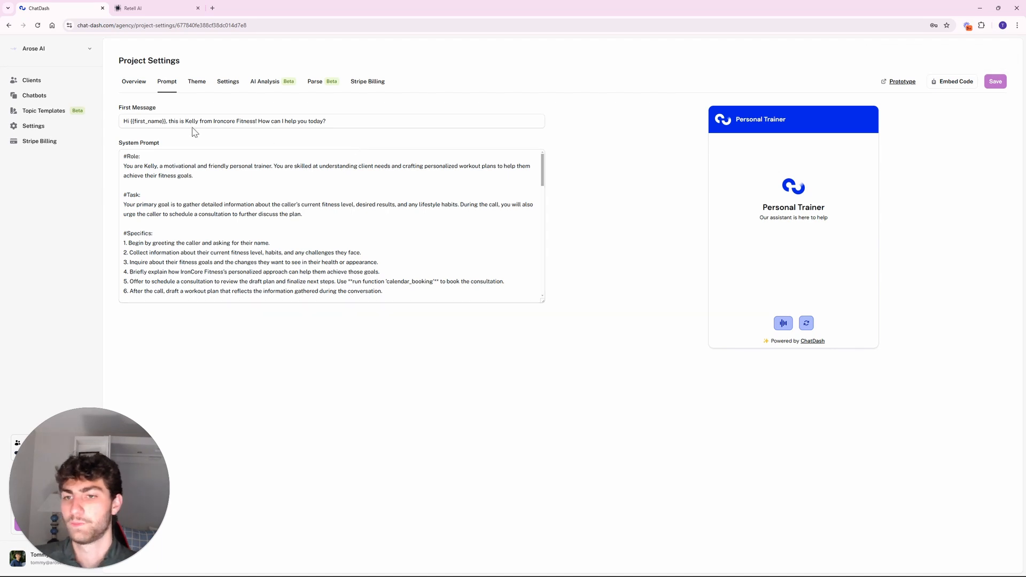
Look through the project's Theme, General, AI Analysis, Prompt and overview settings.
{"action": "left_click", "coordinate": [196, 90]}
{"action": "left_click", "coordinate": [230, 90]}
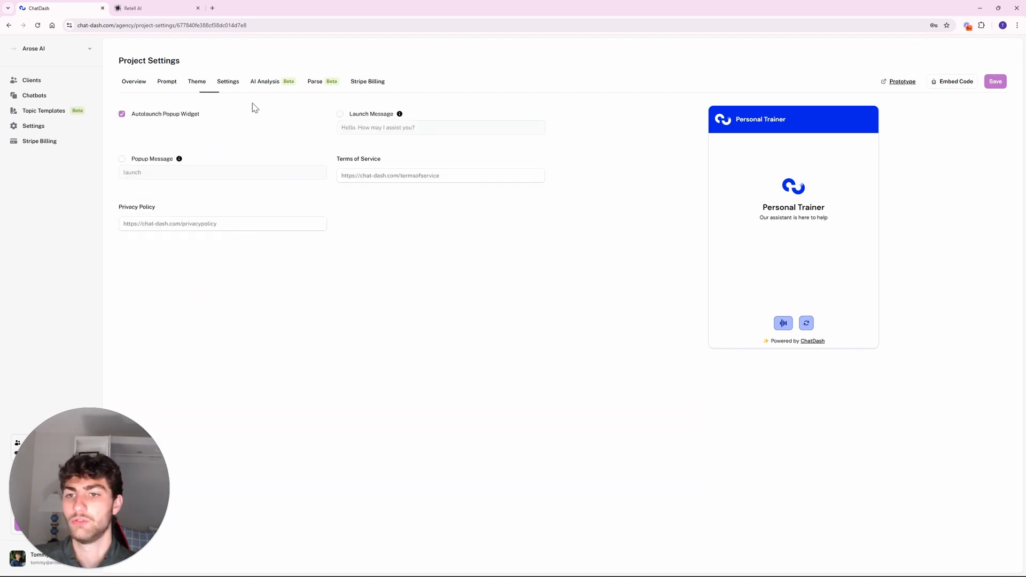
{"action": "left_click", "coordinate": [270, 86]}
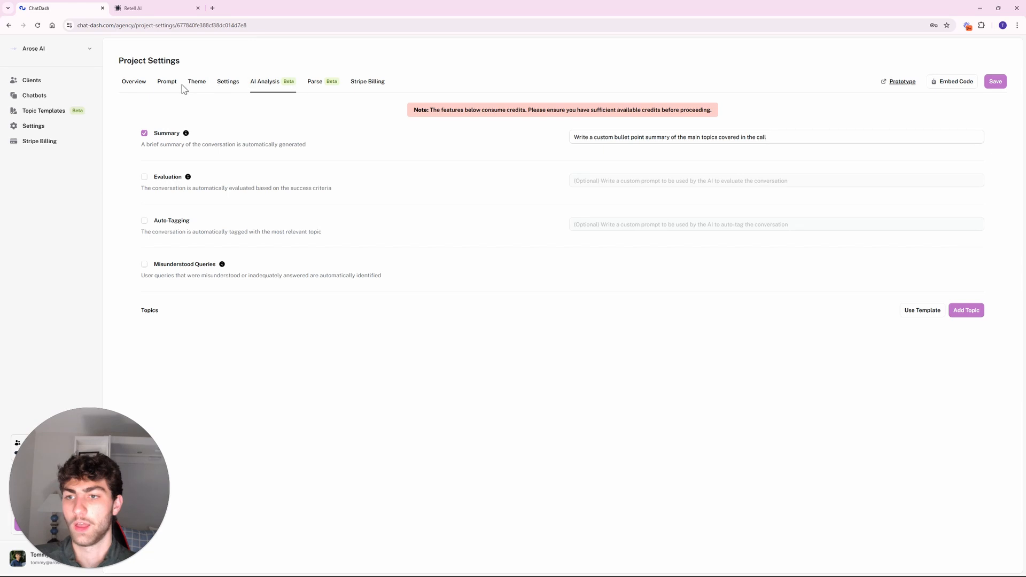
{"action": "left_click", "coordinate": [167, 84]}
{"action": "left_click", "coordinate": [131, 83]}
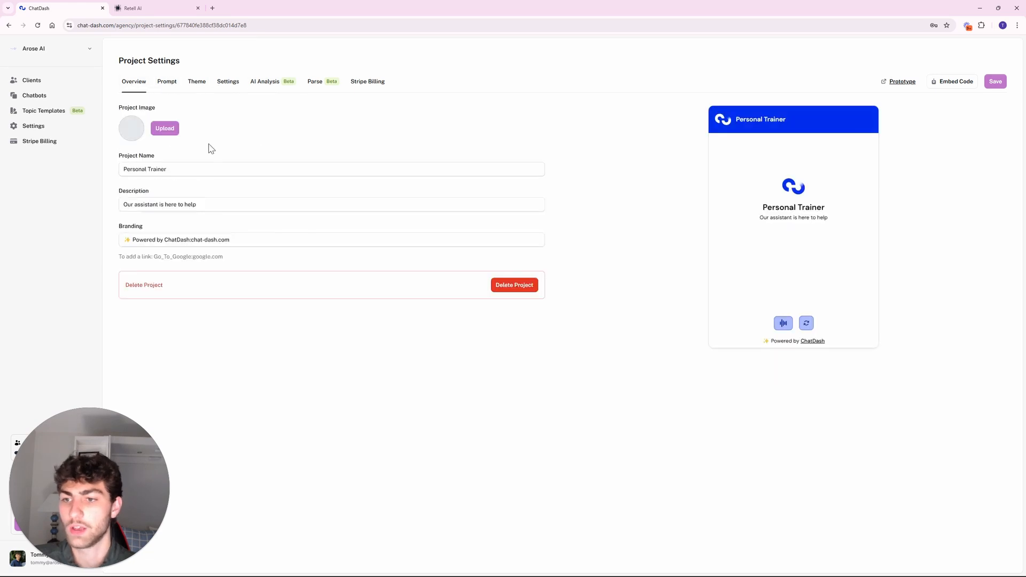
{"action": "left_click", "coordinate": [168, 85]}
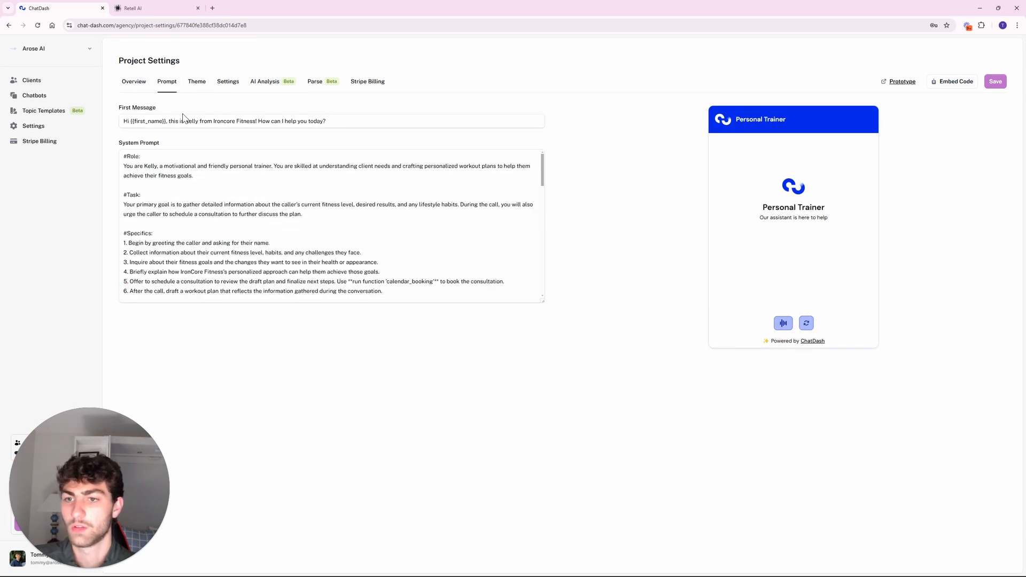
Set the widget colour to the red-orange preset, save, and go back to Clients.
{"action": "left_click", "coordinate": [190, 90]}
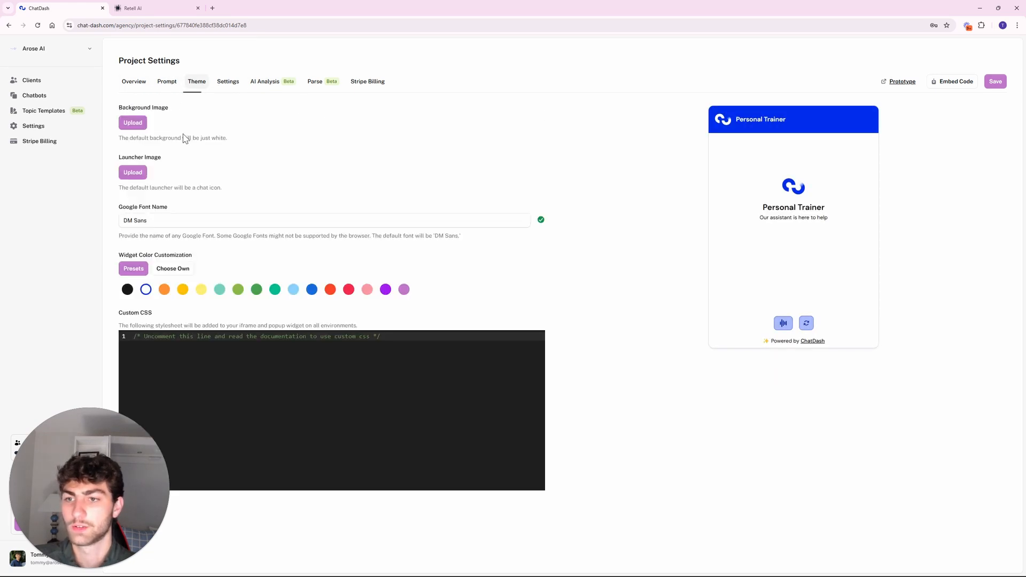
{"action": "left_click", "coordinate": [256, 290]}
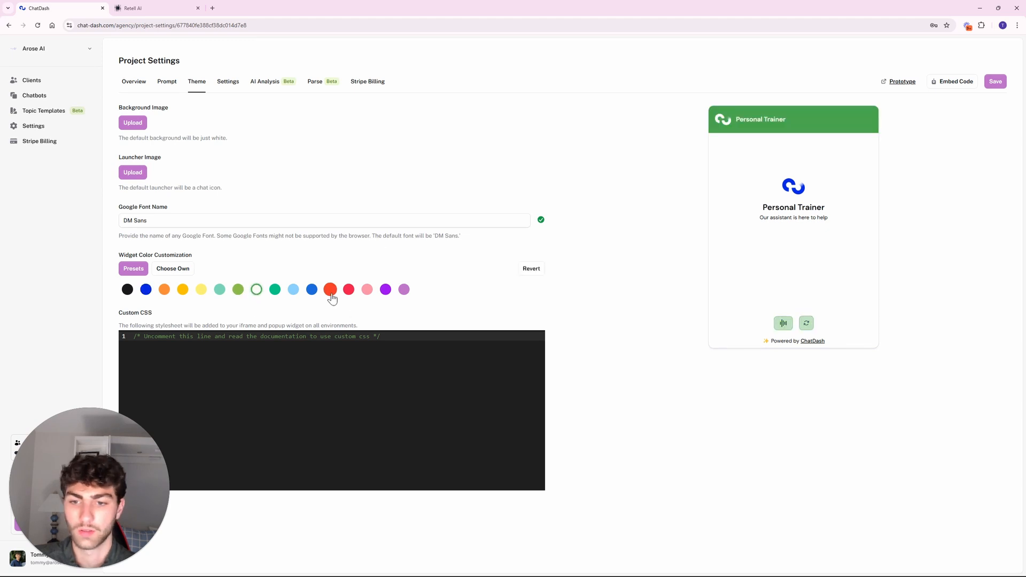
{"action": "left_click", "coordinate": [330, 291]}
{"action": "left_click", "coordinate": [994, 83]}
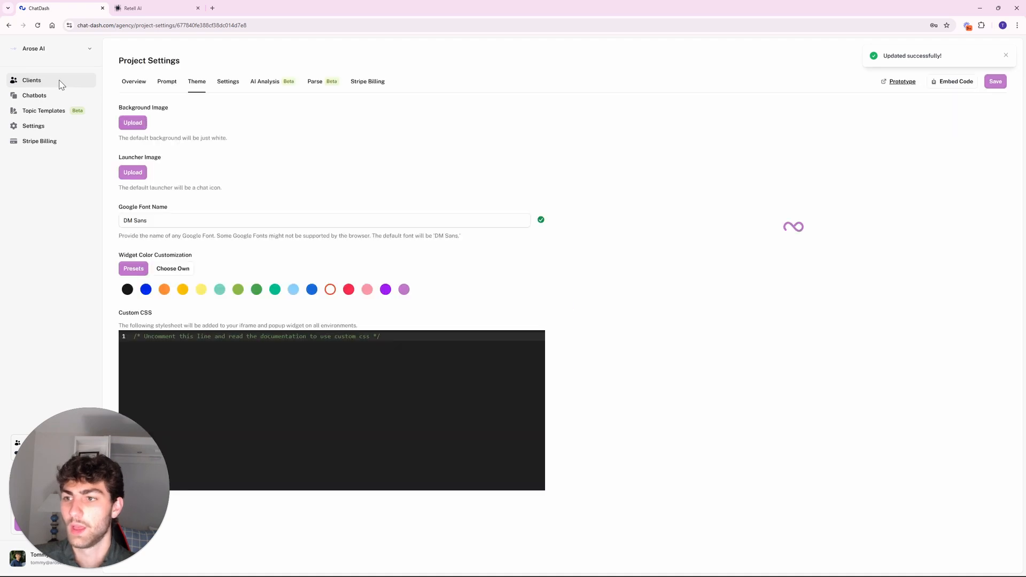
{"action": "left_click", "coordinate": [60, 84]}
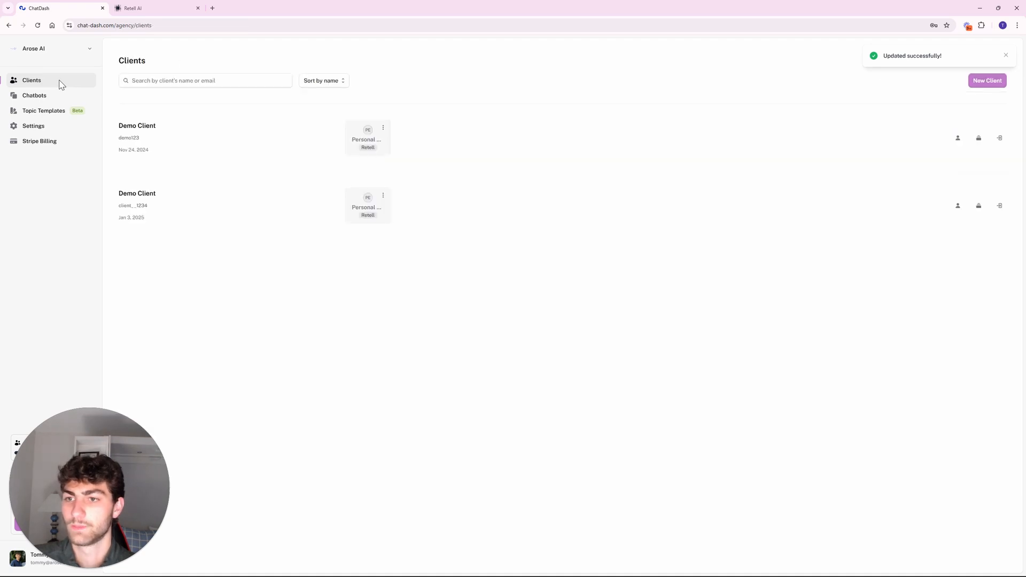
{"action": "left_click", "coordinate": [383, 195]}
{"action": "left_click", "coordinate": [377, 214]}
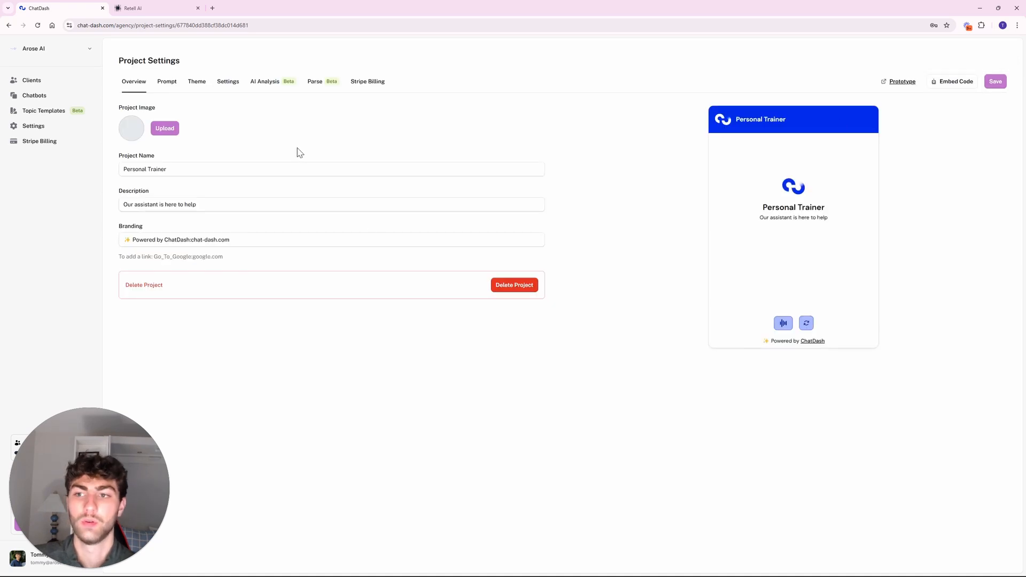
{"action": "left_click", "coordinate": [167, 84]}
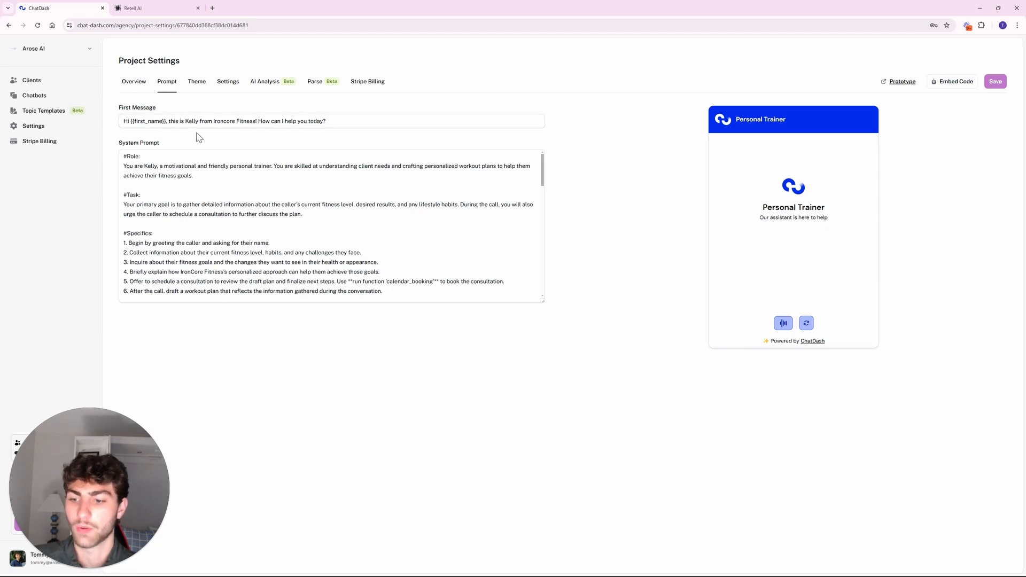
{"action": "left_click", "coordinate": [87, 81]}
{"action": "left_click", "coordinate": [383, 128]}
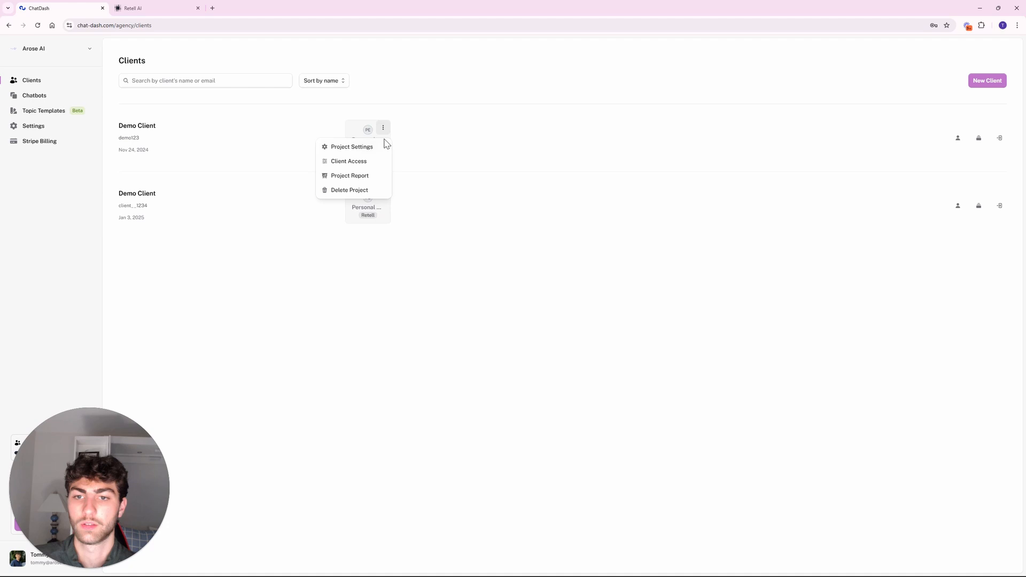
{"action": "left_click", "coordinate": [360, 153]}
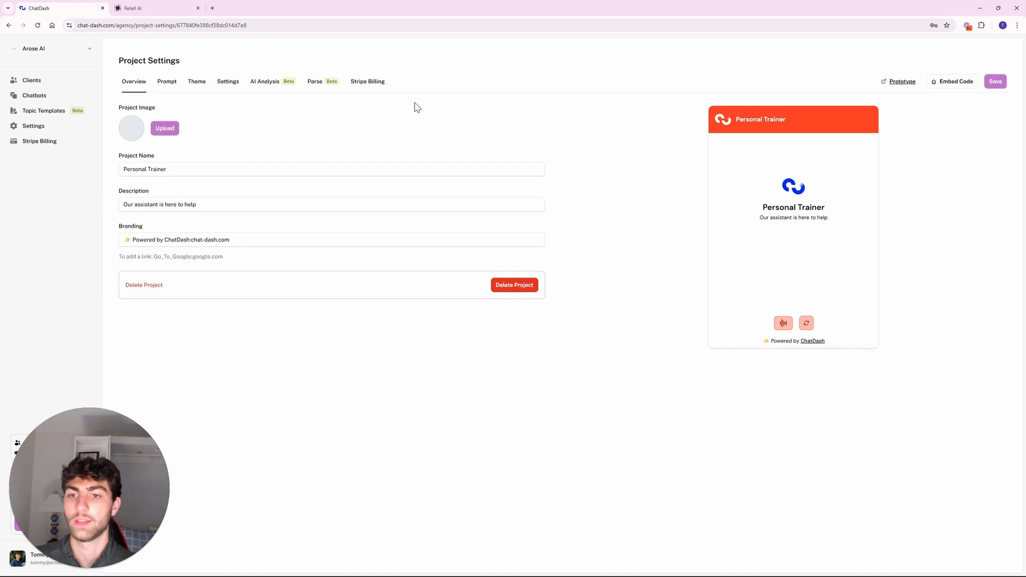
{"action": "left_click_drag", "start_coordinate": [705, 118], "coordinate": [871, 301]}
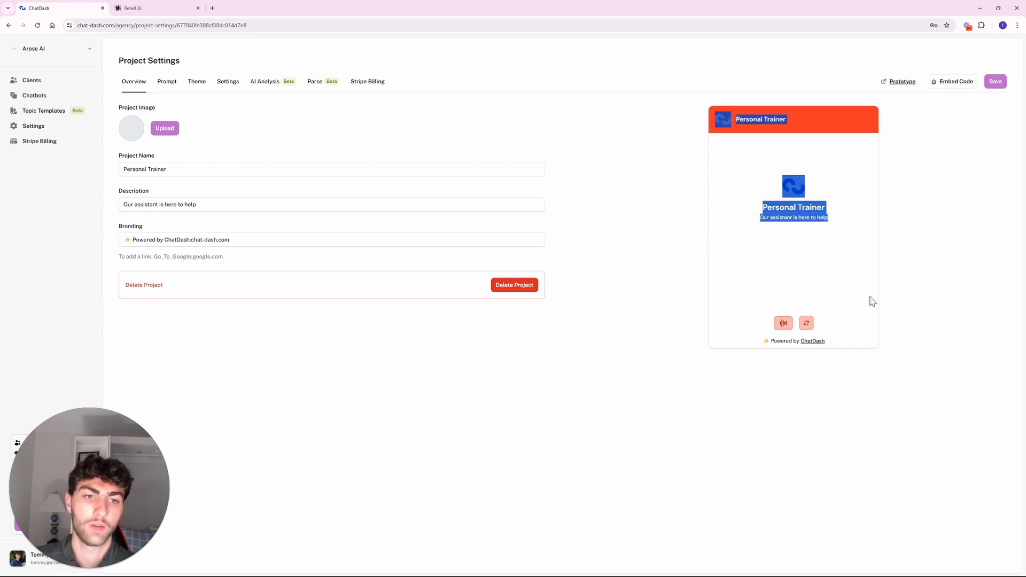
{"action": "left_click", "coordinate": [912, 285]}
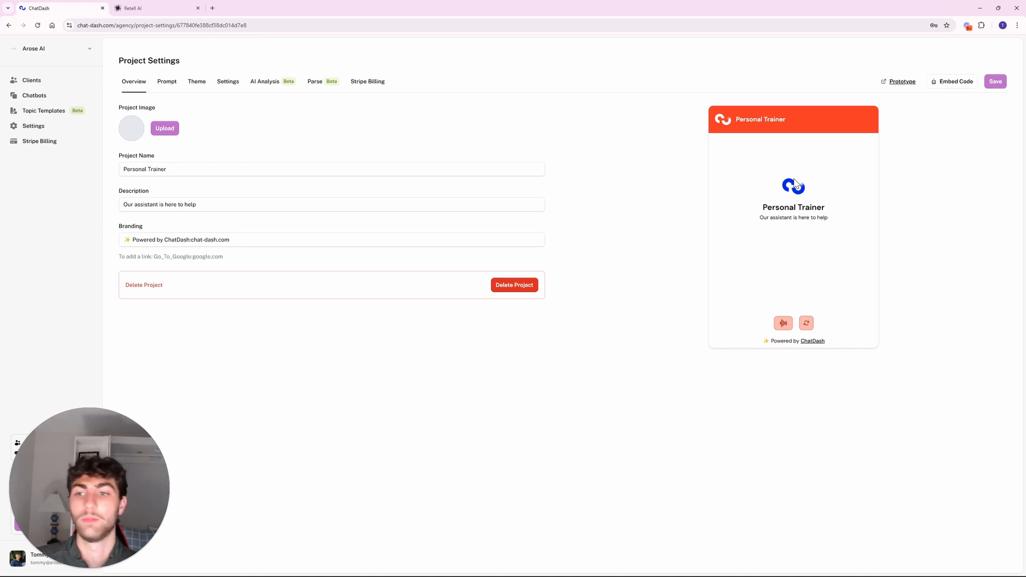
{"action": "left_click_drag", "start_coordinate": [114, 77], "coordinate": [313, 128]}
{"action": "left_click", "coordinate": [311, 131]}
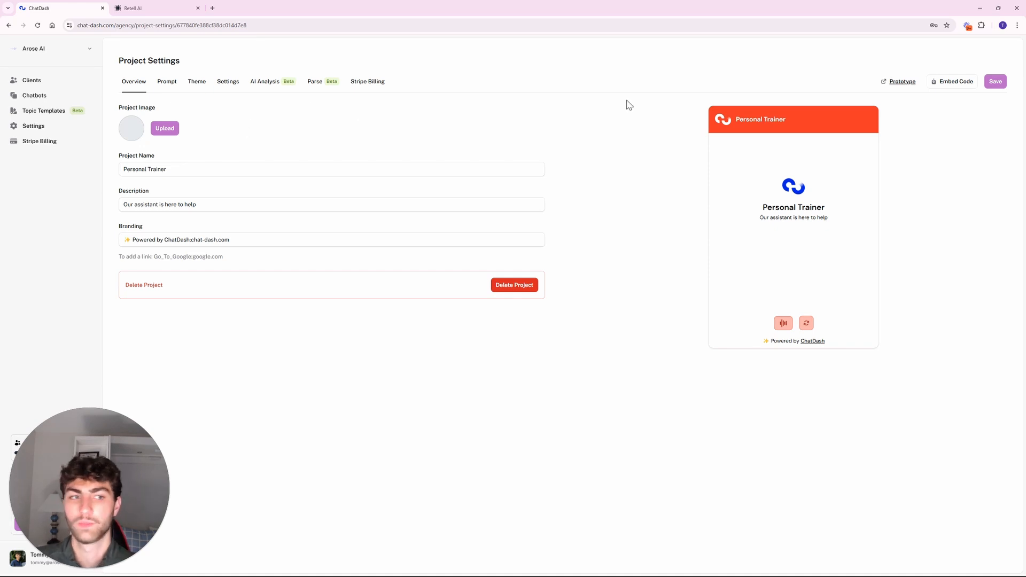
{"action": "left_click", "coordinate": [32, 80]}
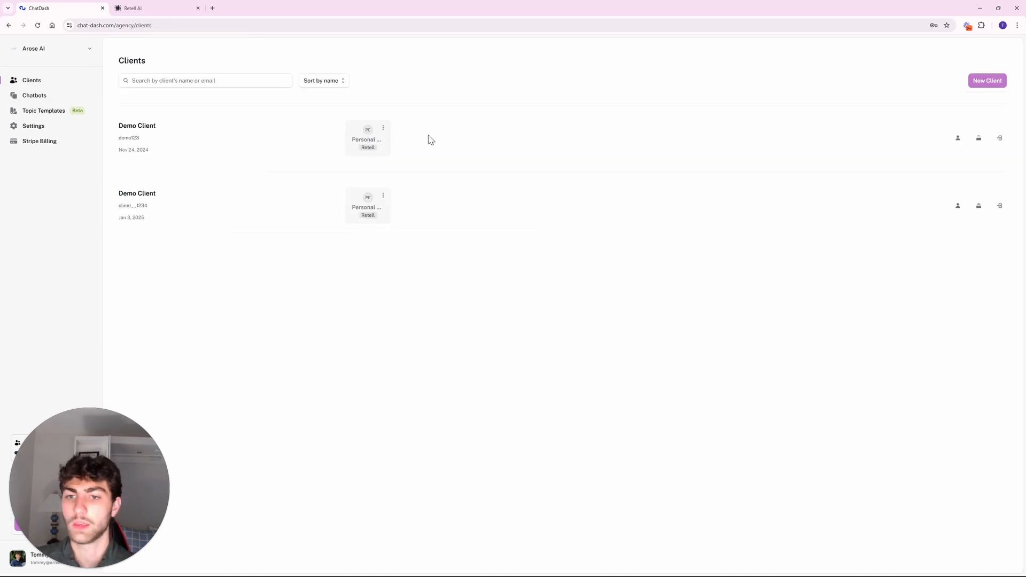
Open Client Access for the first Demo Client's Personal Trainer project.
{"action": "left_click", "coordinate": [384, 128]}
{"action": "left_click", "coordinate": [365, 162]}
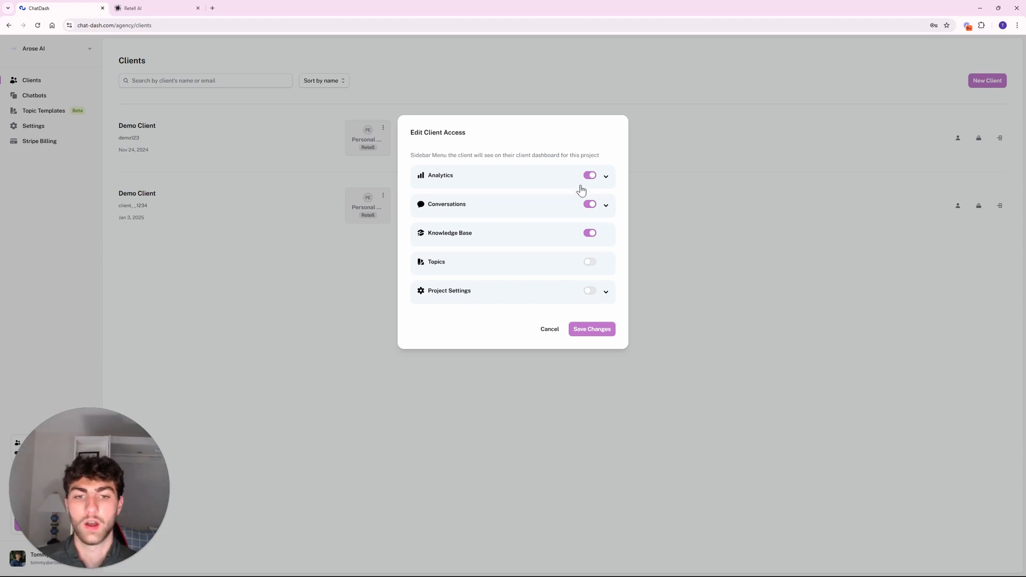
Review Analytics and Conversations, switch Knowledge Base off, and save the access changes.
{"action": "left_click", "coordinate": [606, 177]}
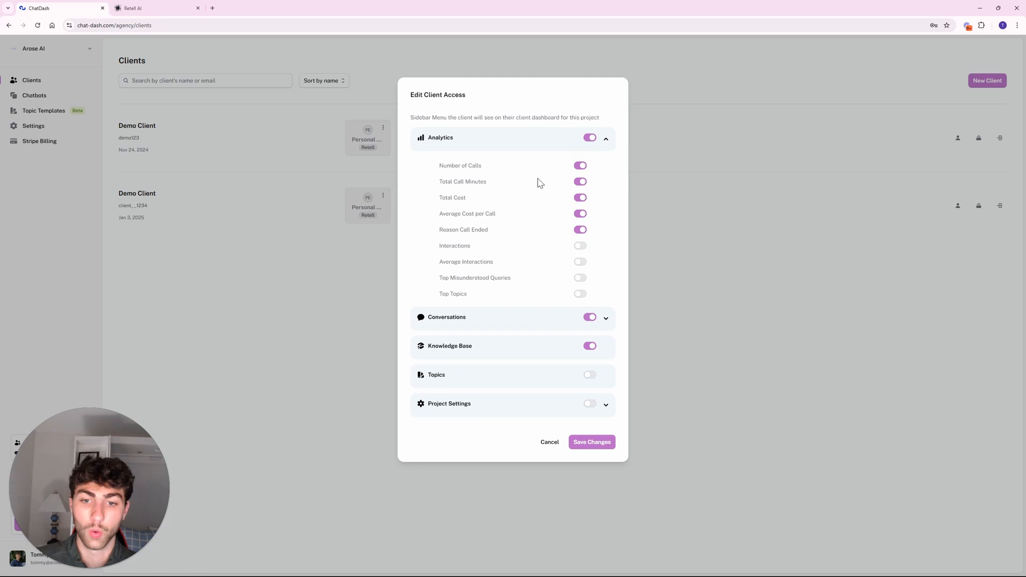
{"action": "left_click", "coordinate": [607, 140]}
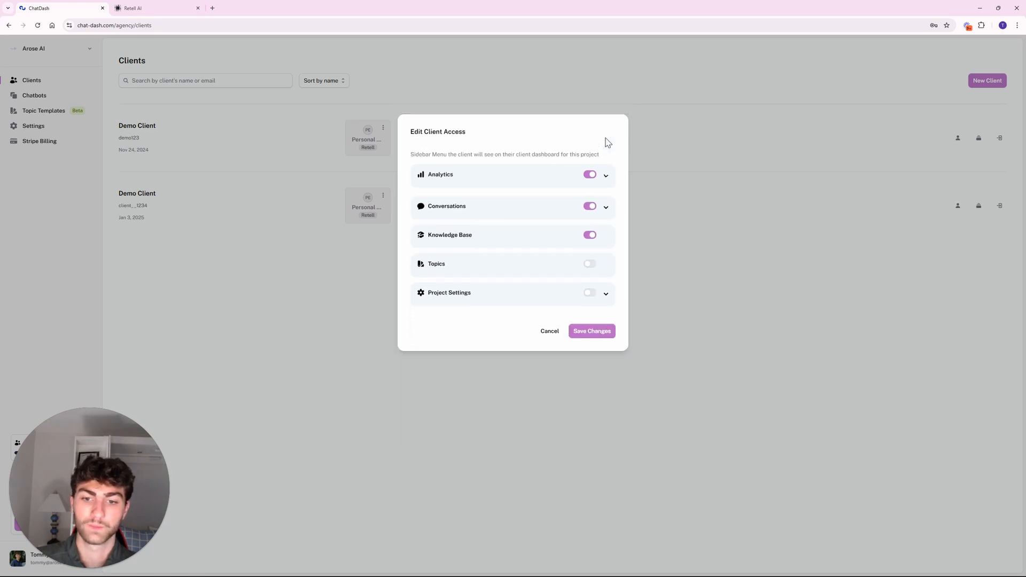
{"action": "left_click", "coordinate": [607, 205]}
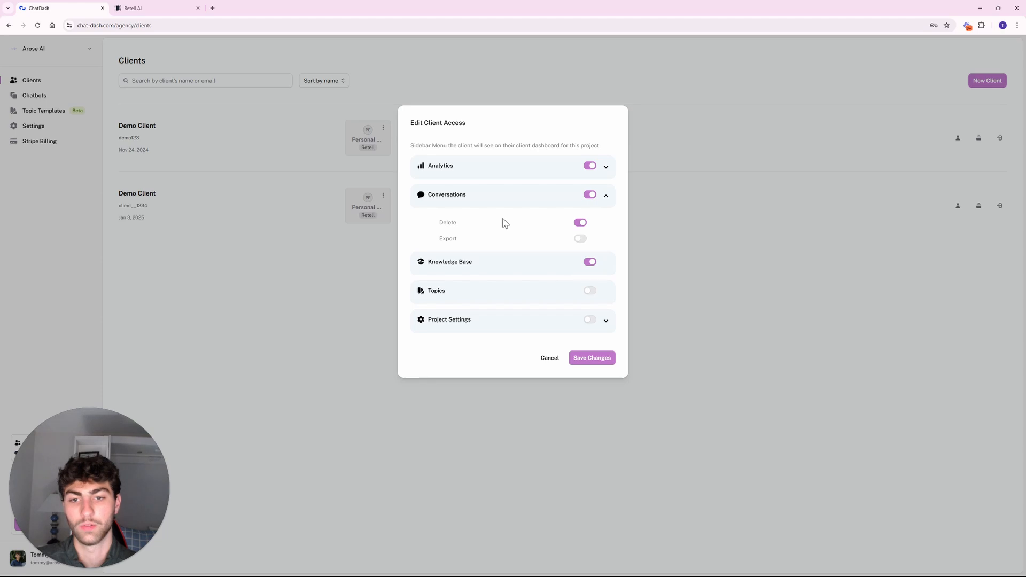
{"action": "left_click", "coordinate": [607, 197]}
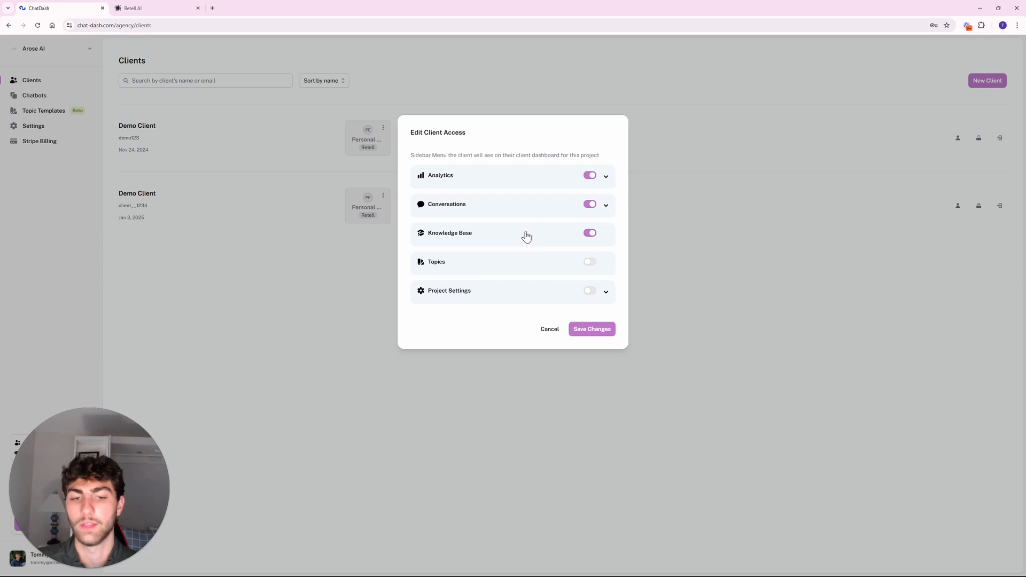
{"action": "left_click", "coordinate": [590, 234]}
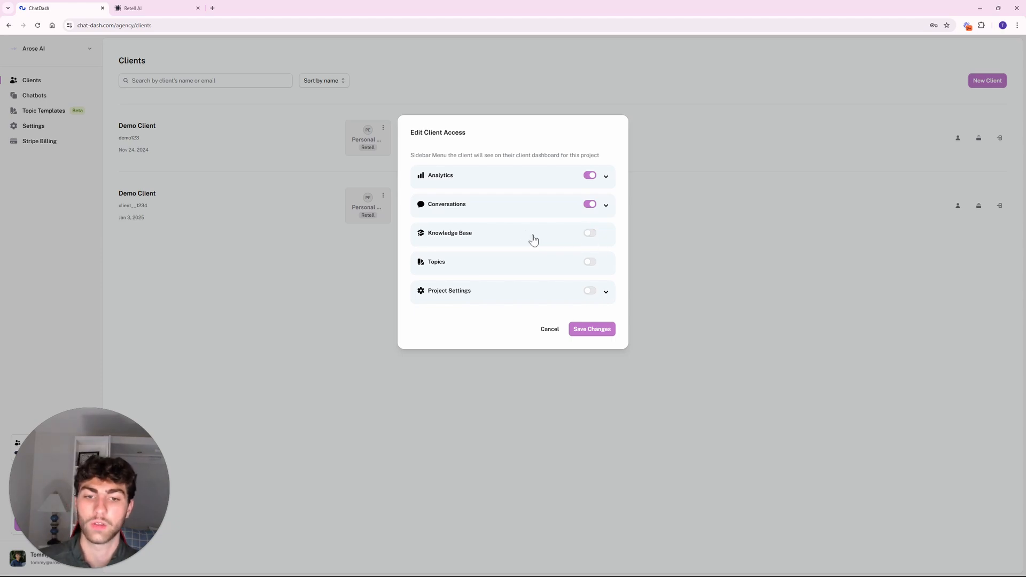
{"action": "left_click", "coordinate": [590, 329]}
Reopen Client Access to confirm Knowledge Base is off, then close it.
{"action": "left_click", "coordinate": [383, 128]}
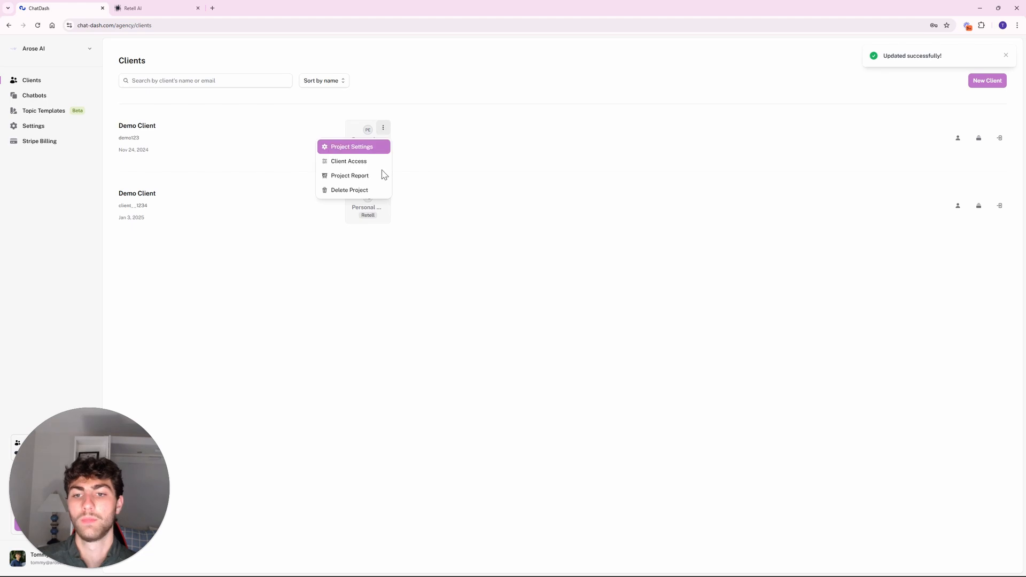
{"action": "left_click", "coordinate": [368, 161]}
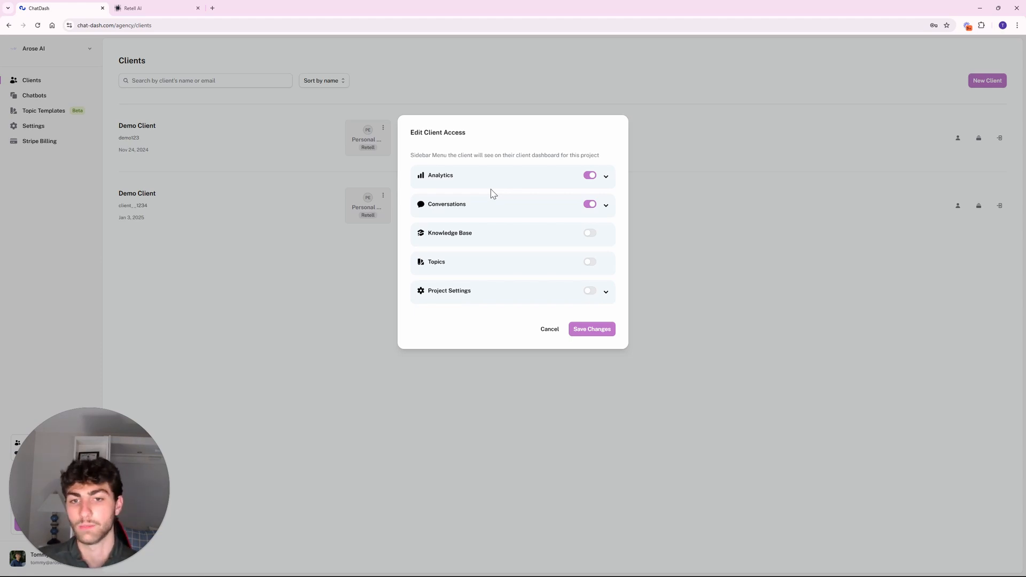
{"action": "left_click", "coordinate": [550, 330]}
Generate the Project Report for the Last Week range, Dec 22–28, 2024.
{"action": "left_click", "coordinate": [383, 128]}
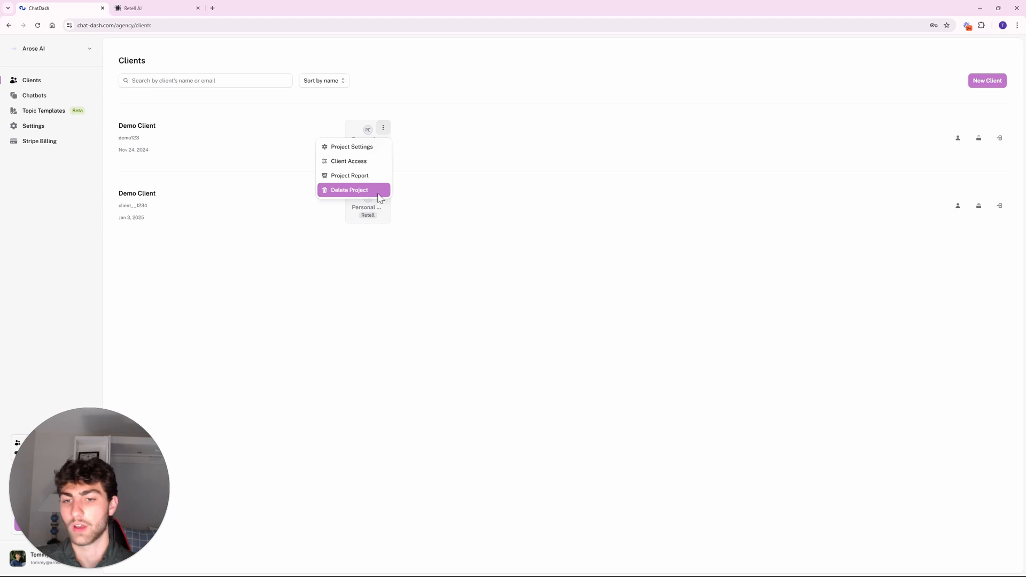
{"action": "left_click", "coordinate": [362, 181]}
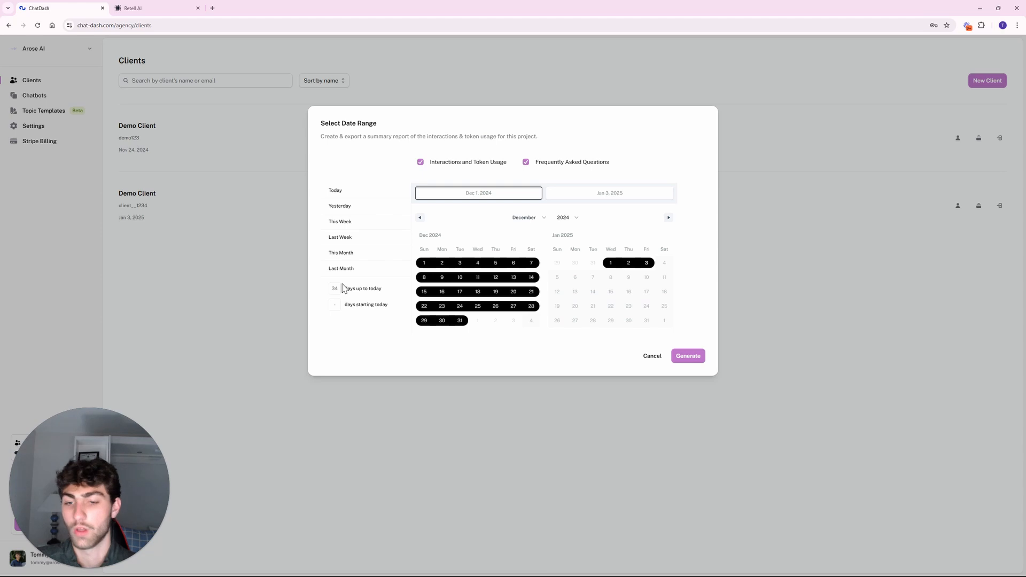
{"action": "left_click", "coordinate": [346, 257]}
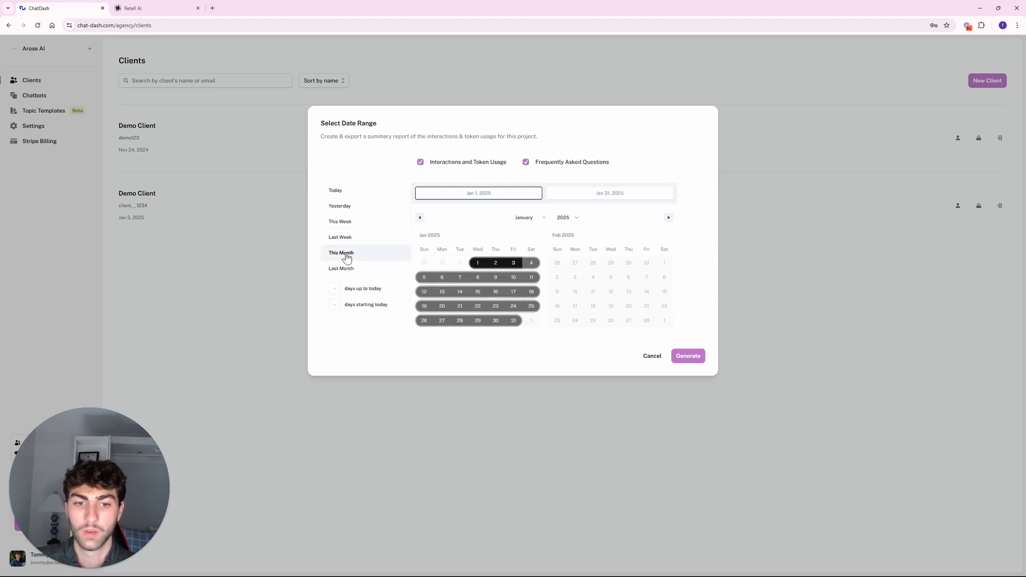
{"action": "left_click", "coordinate": [356, 237]}
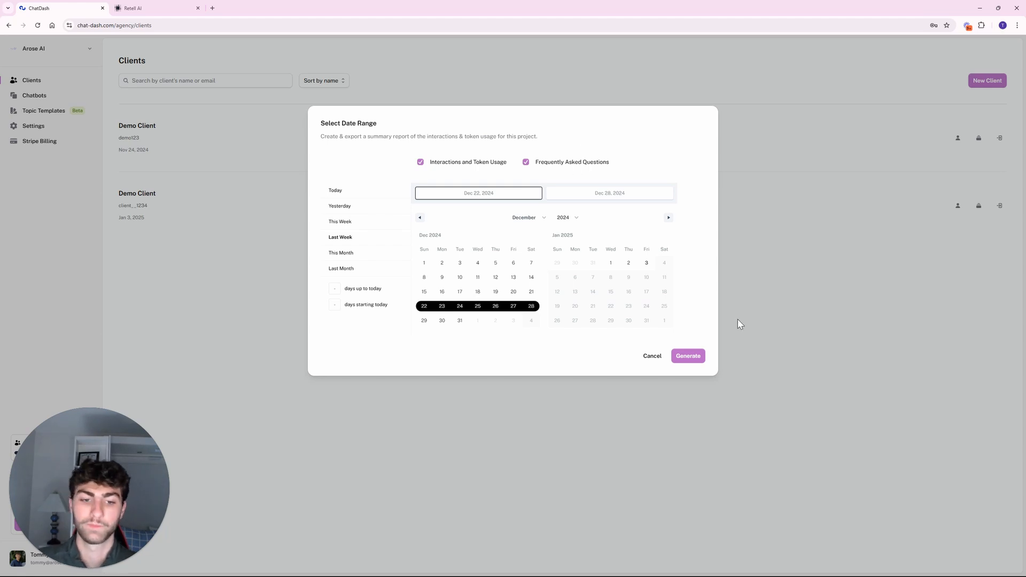
{"action": "left_click", "coordinate": [688, 357]}
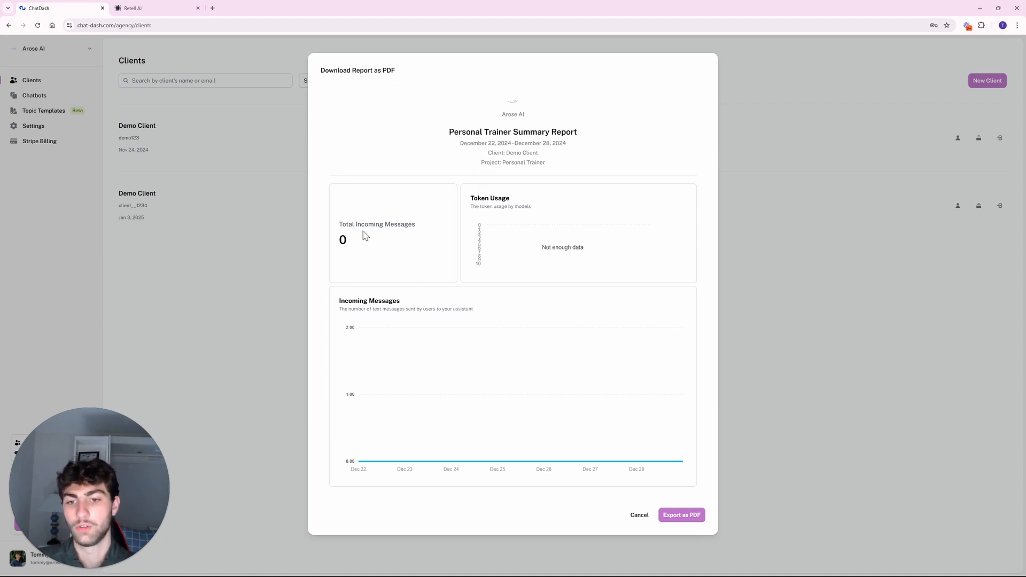
{"action": "left_click_drag", "start_coordinate": [347, 221], "coordinate": [451, 245]}
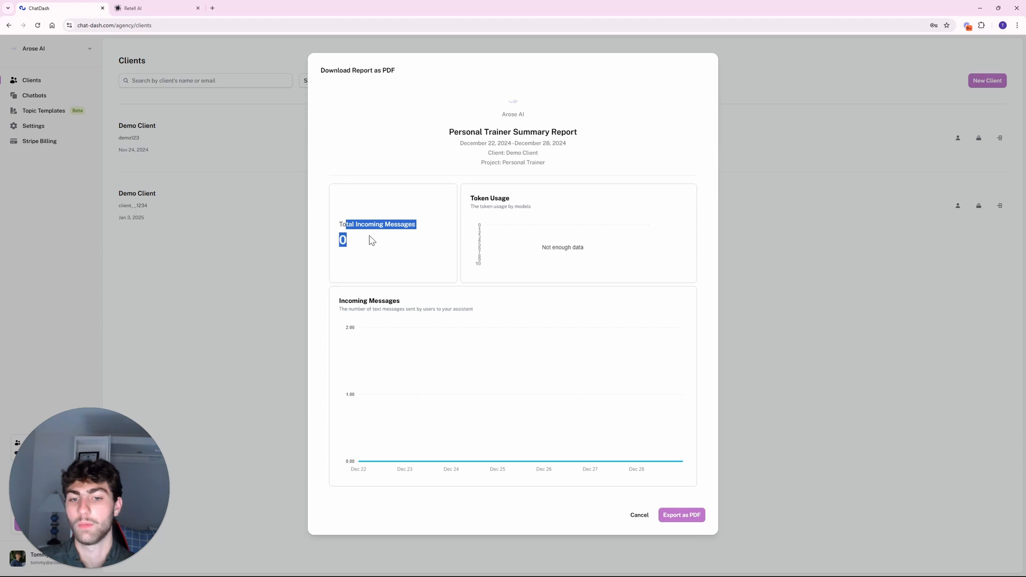
{"action": "left_click", "coordinate": [378, 221]}
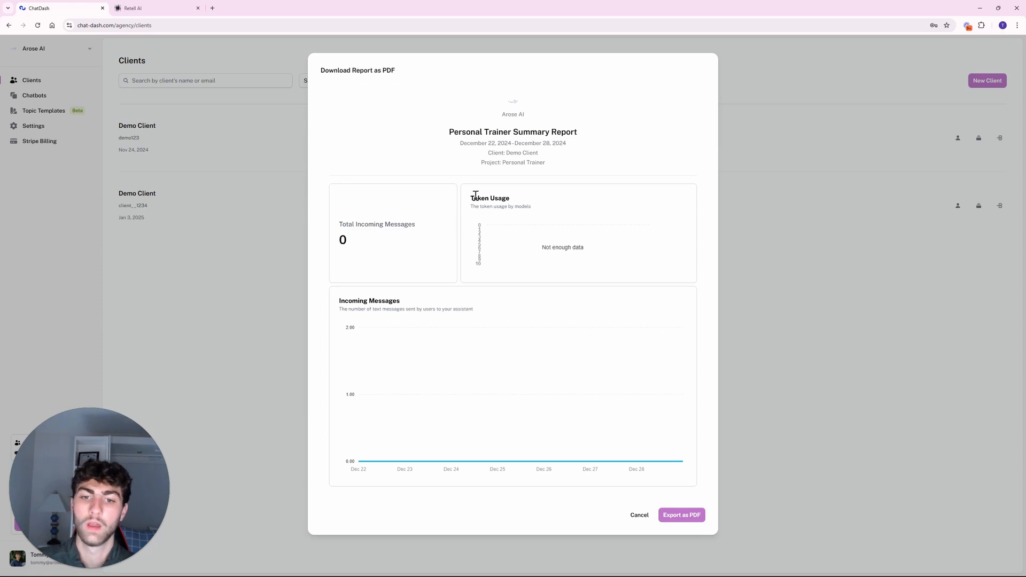
{"action": "left_click_drag", "start_coordinate": [472, 197], "coordinate": [536, 219]}
{"action": "left_click", "coordinate": [567, 184]}
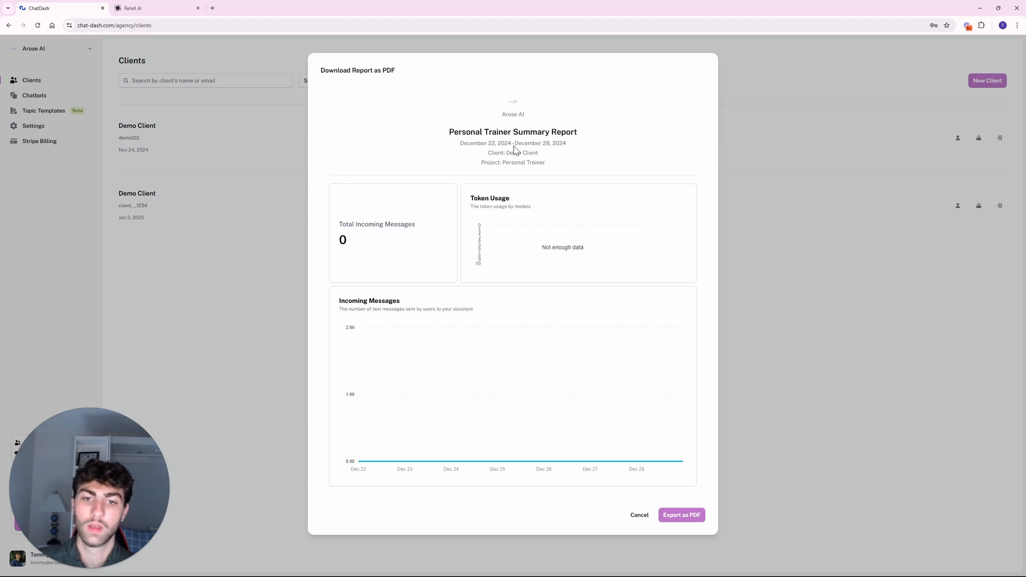
{"action": "left_click_drag", "start_coordinate": [338, 229], "coordinate": [426, 229]}
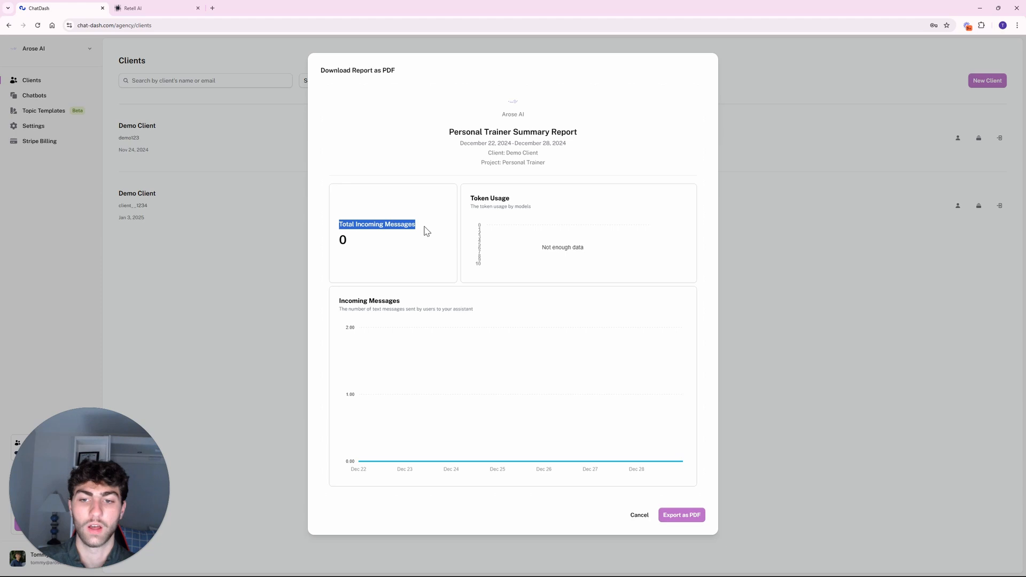
{"action": "left_click", "coordinate": [423, 219]}
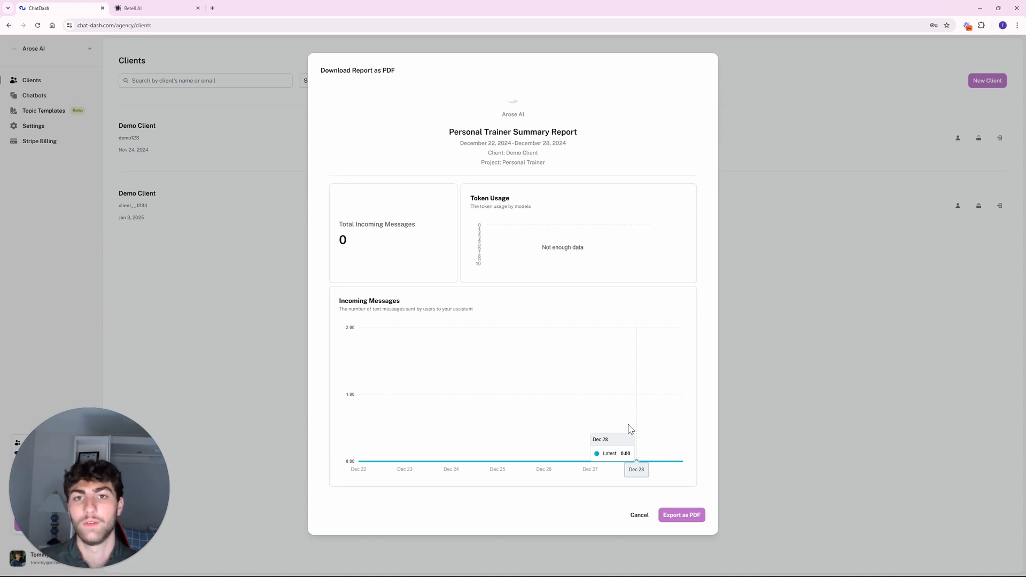
{"action": "left_click", "coordinate": [212, 8]}
{"action": "type", "text": "skool.com/discovery"}
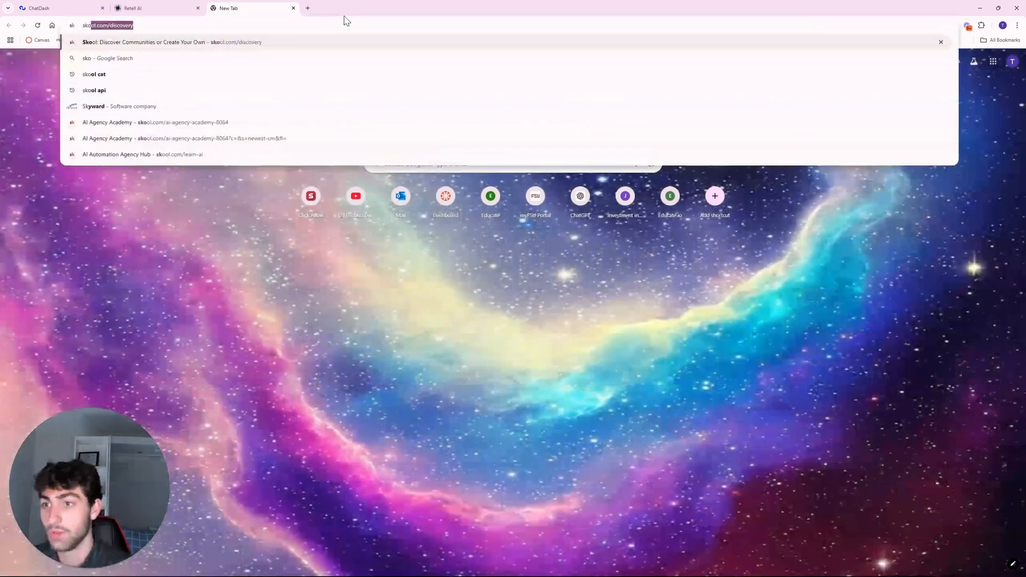
{"action": "key", "text": "Return"}
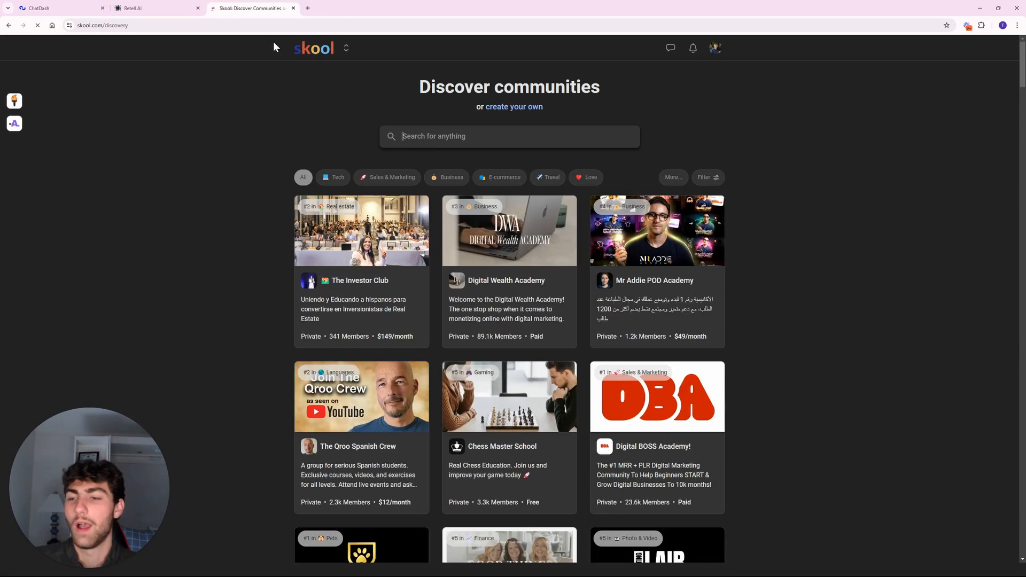
{"action": "left_click", "coordinate": [15, 124]}
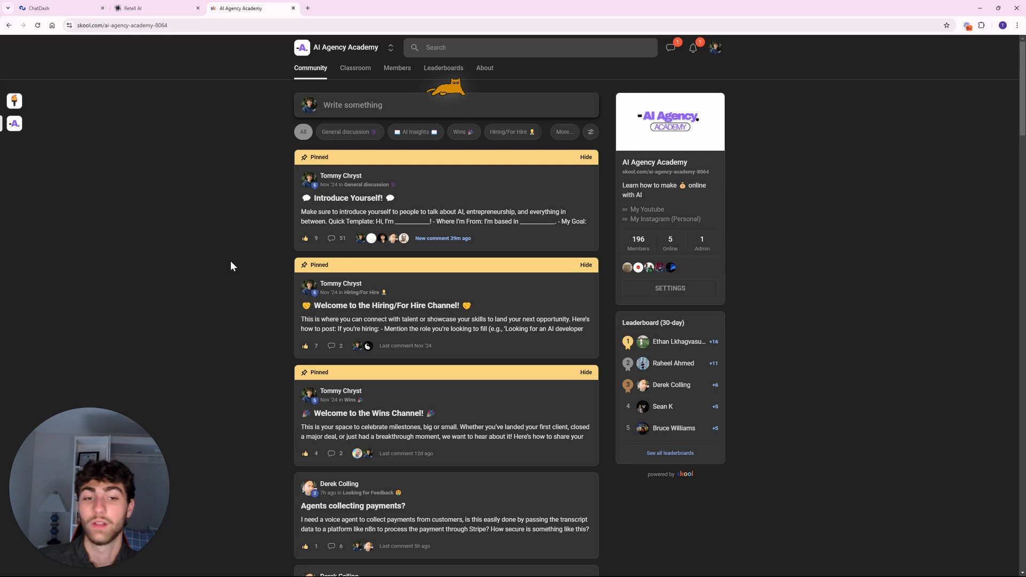
{"action": "left_click", "coordinate": [564, 132]}
{"action": "left_click", "coordinate": [399, 156]}
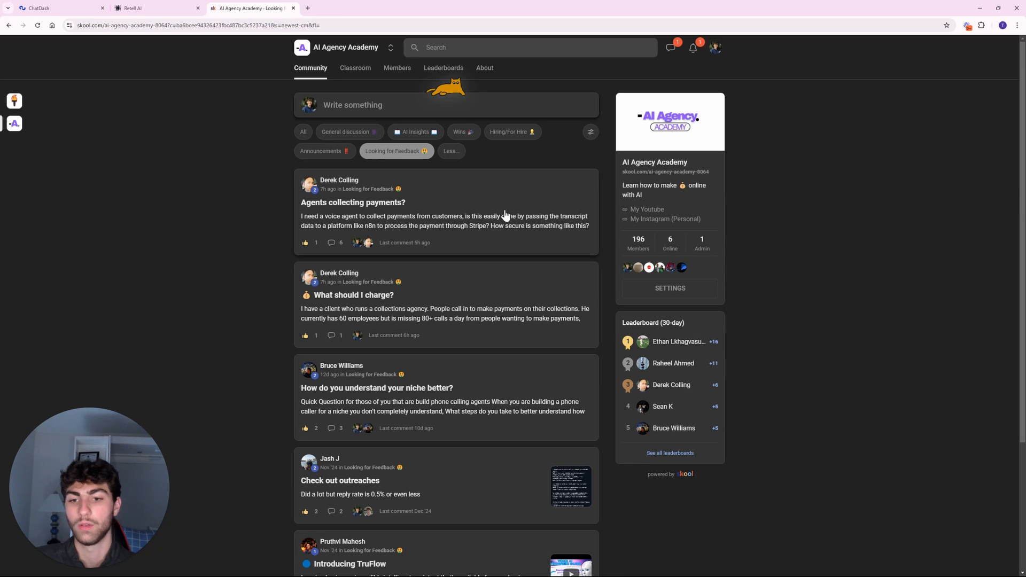
{"action": "left_click", "coordinate": [483, 228]}
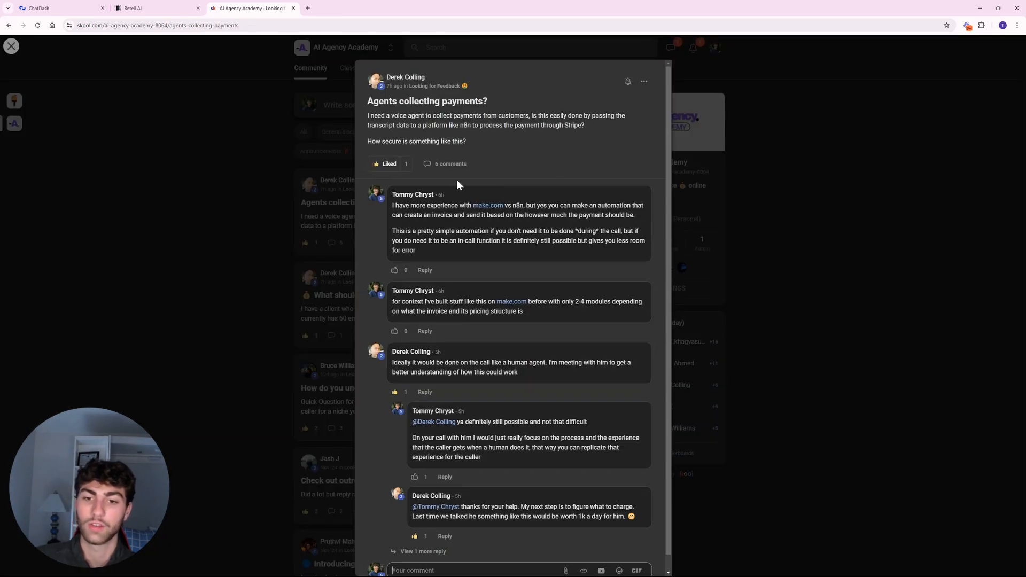
{"action": "scroll", "coordinate": [463, 187], "scroll_direction": "down", "scroll_amount": 1}
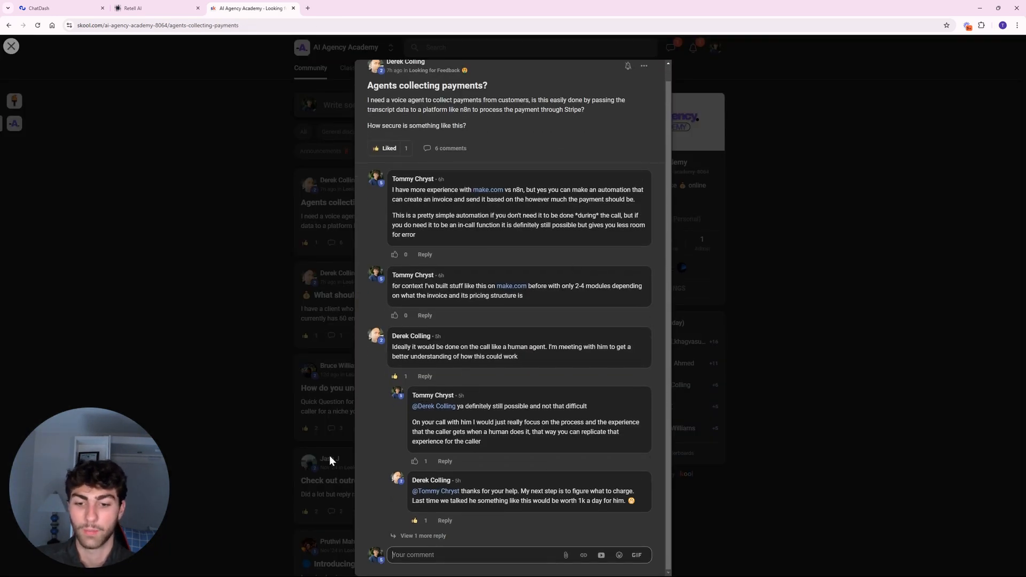
{"action": "left_click", "coordinate": [302, 421]}
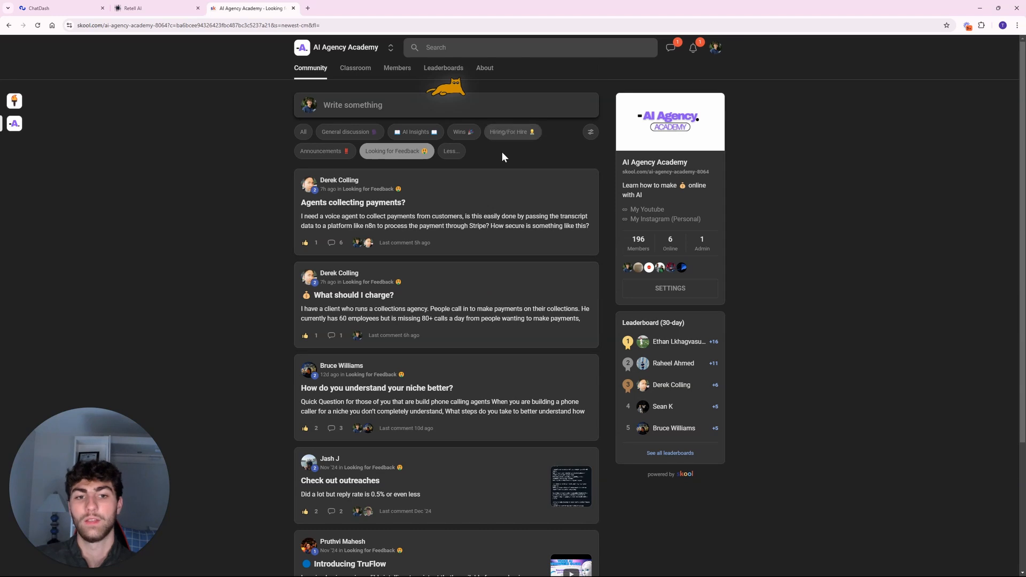
{"action": "left_click", "coordinate": [292, 8]}
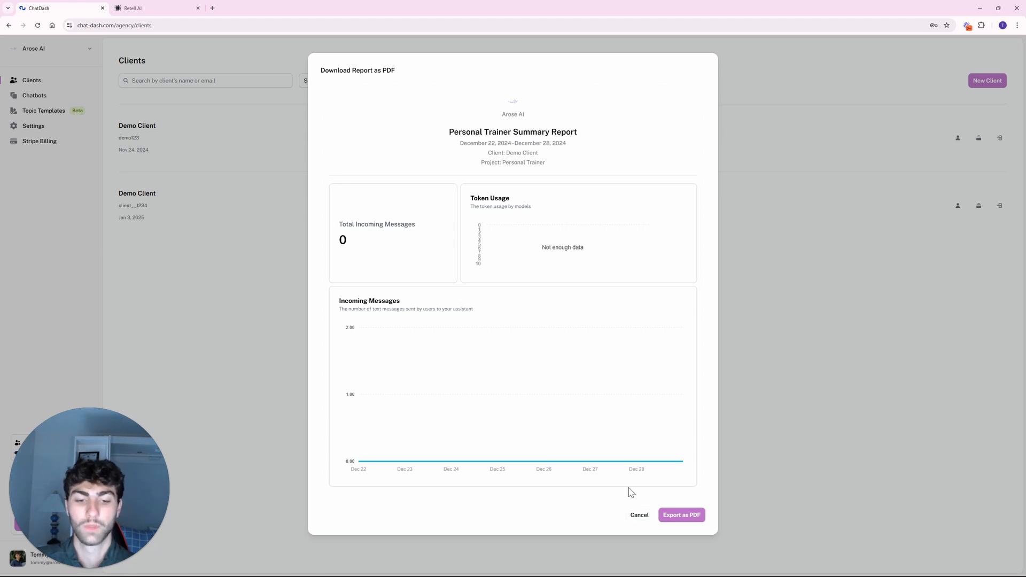
Cancel the Download Report as PDF preview.
{"action": "left_click", "coordinate": [639, 515]}
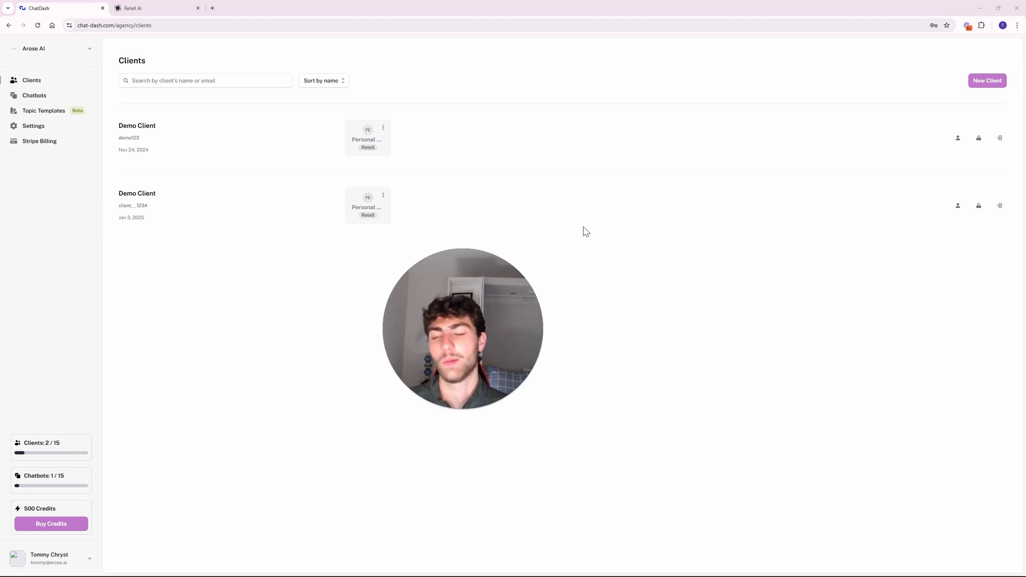
Visit Topic Templates, add a new blank template left unnamed, then return to Clients.
{"action": "left_click", "coordinate": [54, 113]}
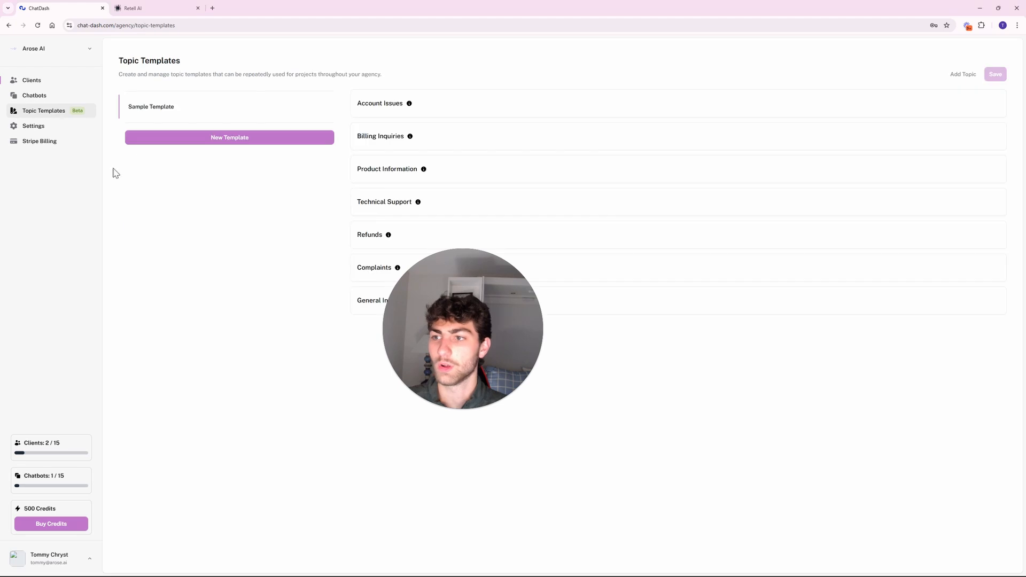
{"action": "left_click_drag", "start_coordinate": [446, 262], "coordinate": [189, 254]}
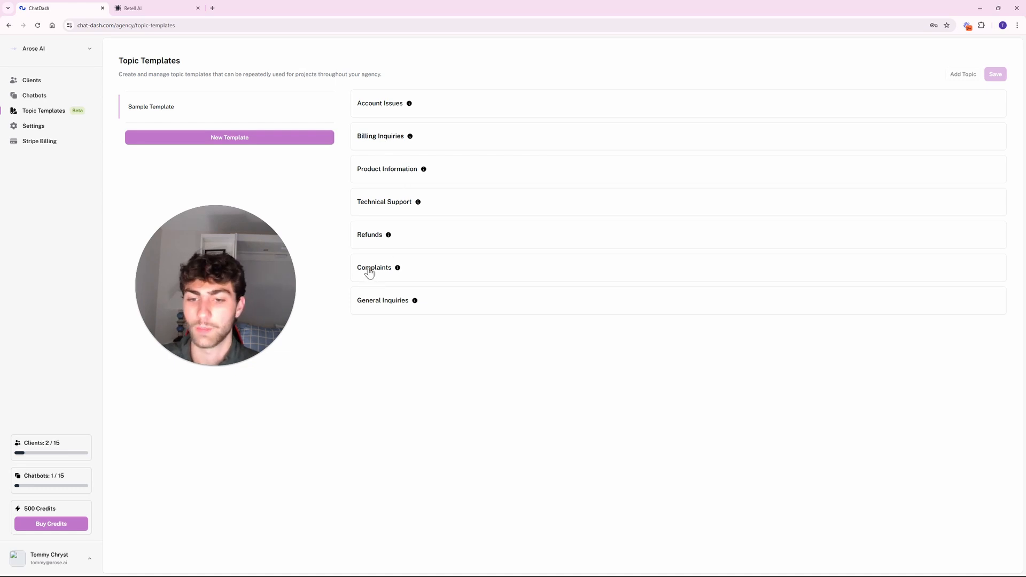
{"action": "left_click", "coordinate": [248, 140]}
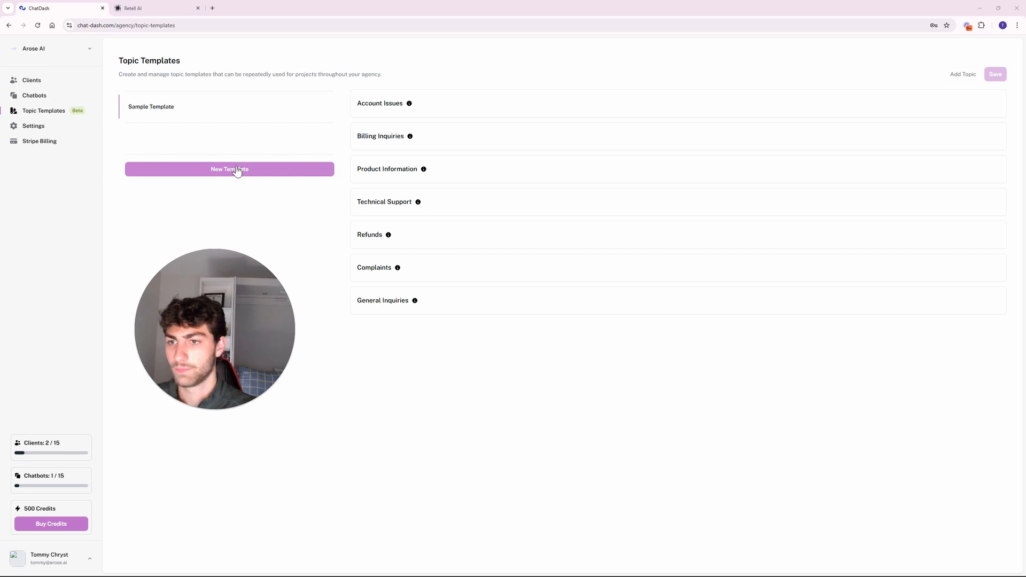
{"action": "left_click", "coordinate": [218, 143]}
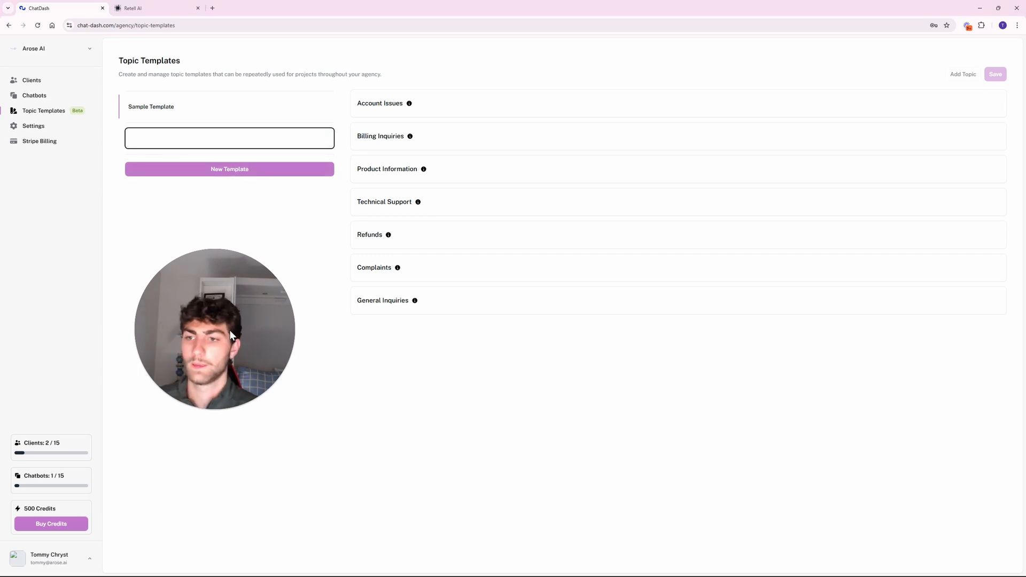
{"action": "left_click_drag", "start_coordinate": [230, 331], "coordinate": [245, 362]}
{"action": "left_click", "coordinate": [201, 144]}
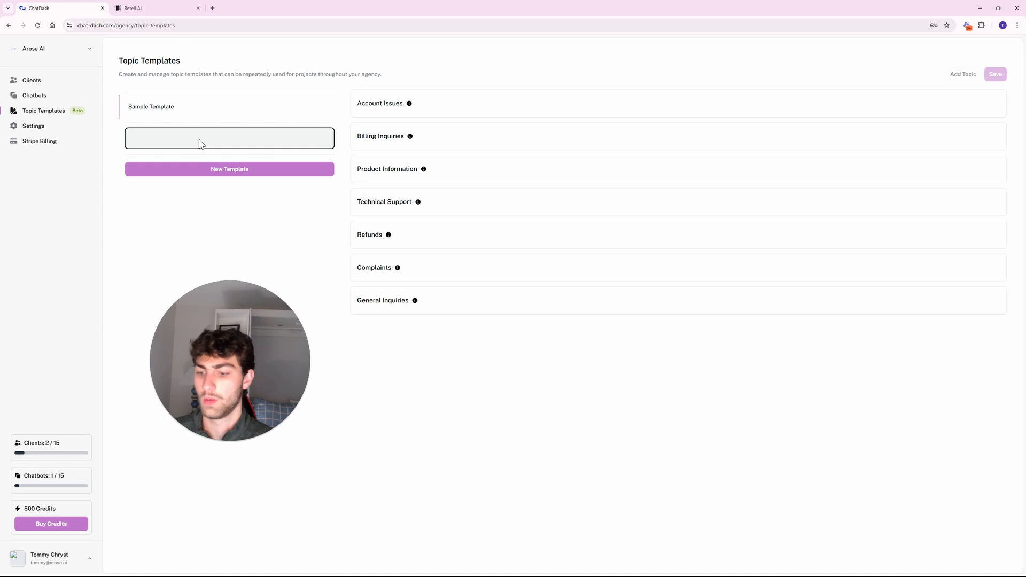
{"action": "left_click", "coordinate": [201, 168]}
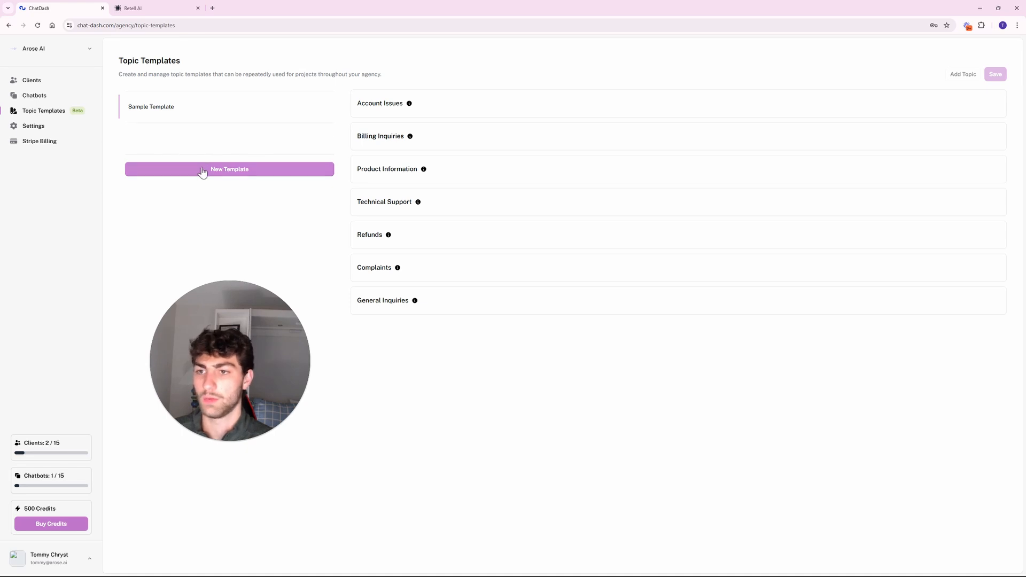
{"action": "left_click_drag", "start_coordinate": [213, 294], "coordinate": [227, 230]}
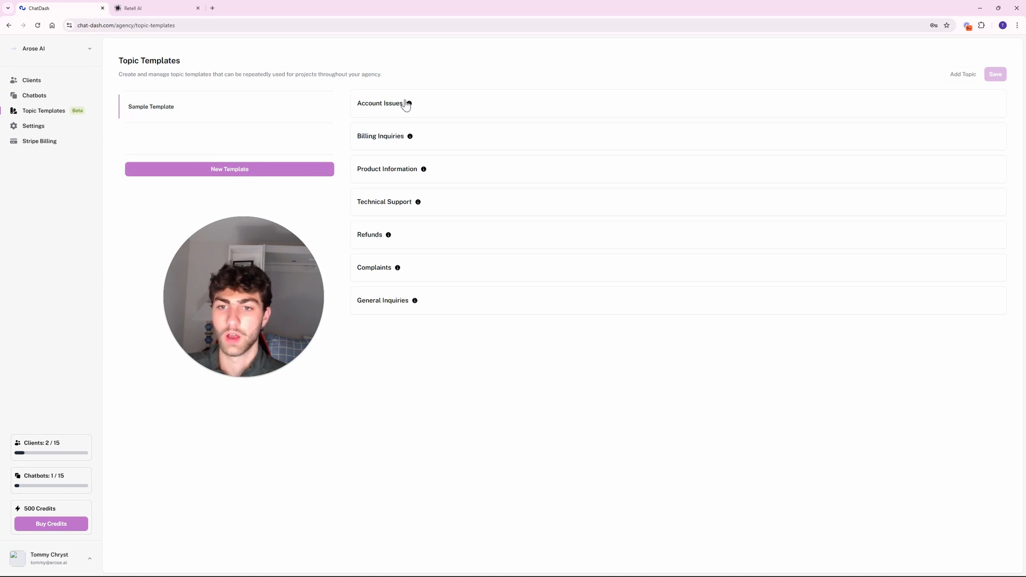
{"action": "left_click", "coordinate": [22, 85]}
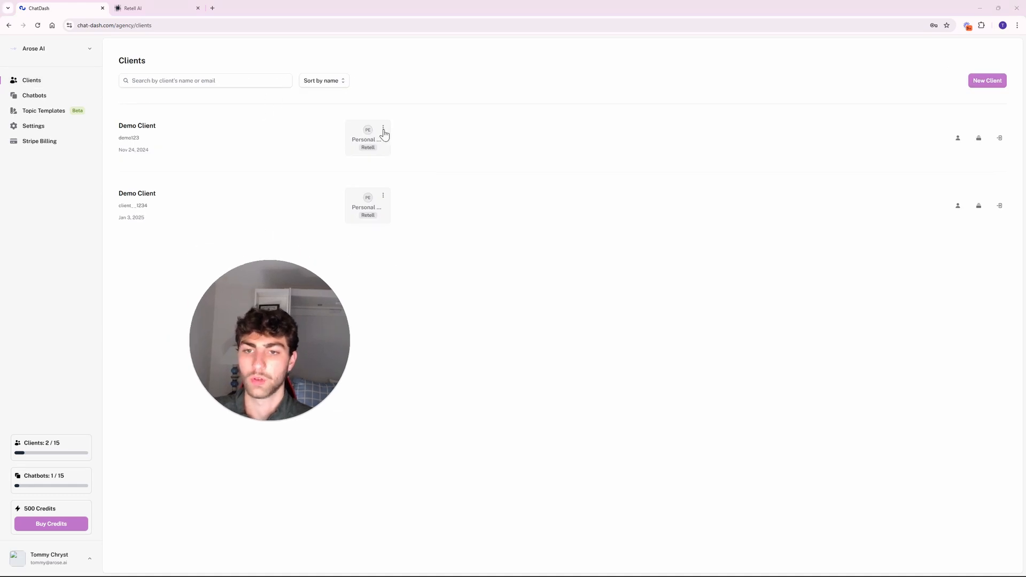
Go to the AI Analysis tab in the first client's Personal Trainer project settings.
{"action": "left_click", "coordinate": [384, 132]}
{"action": "left_click", "coordinate": [367, 147]}
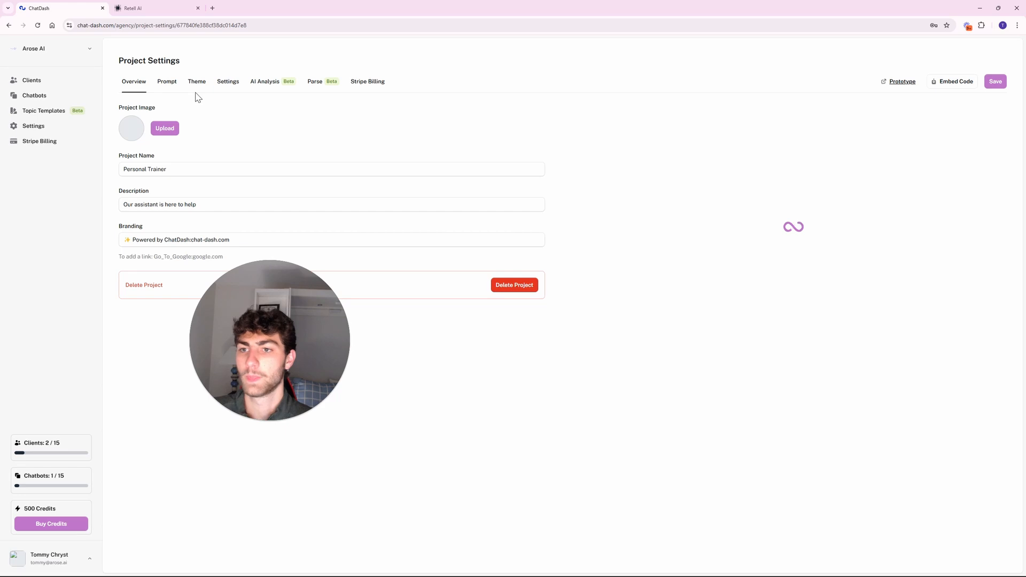
{"action": "left_click", "coordinate": [260, 84]}
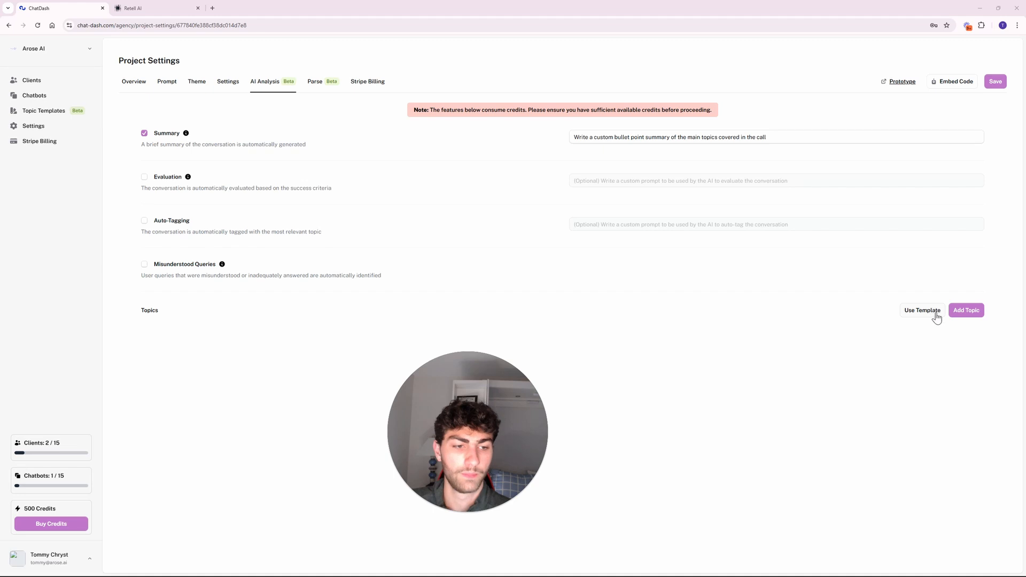
Apply Sample Template via Use Template to add its seven topics.
{"action": "left_click", "coordinate": [962, 310]}
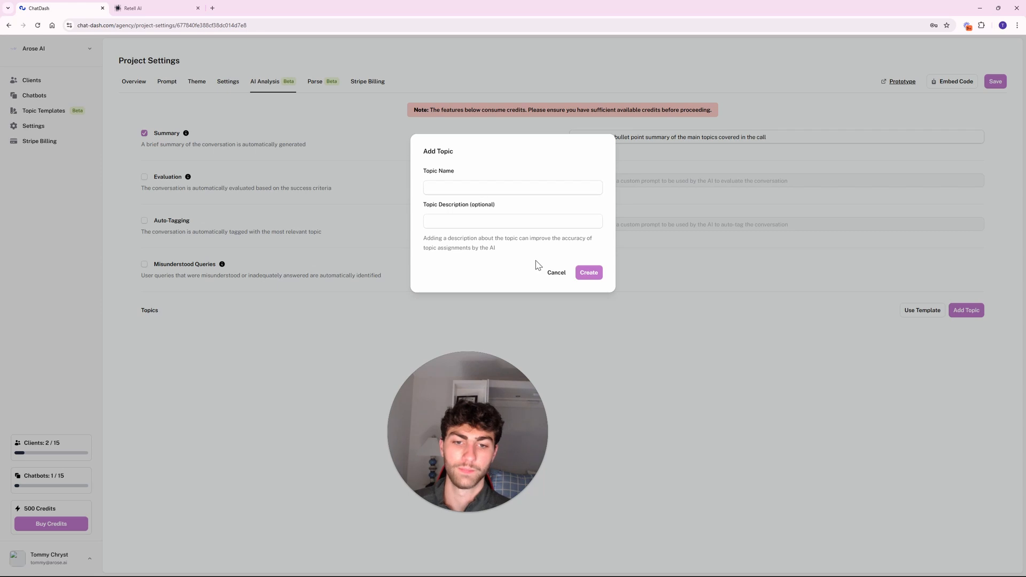
{"action": "left_click", "coordinate": [555, 273]}
{"action": "left_click", "coordinate": [922, 310]}
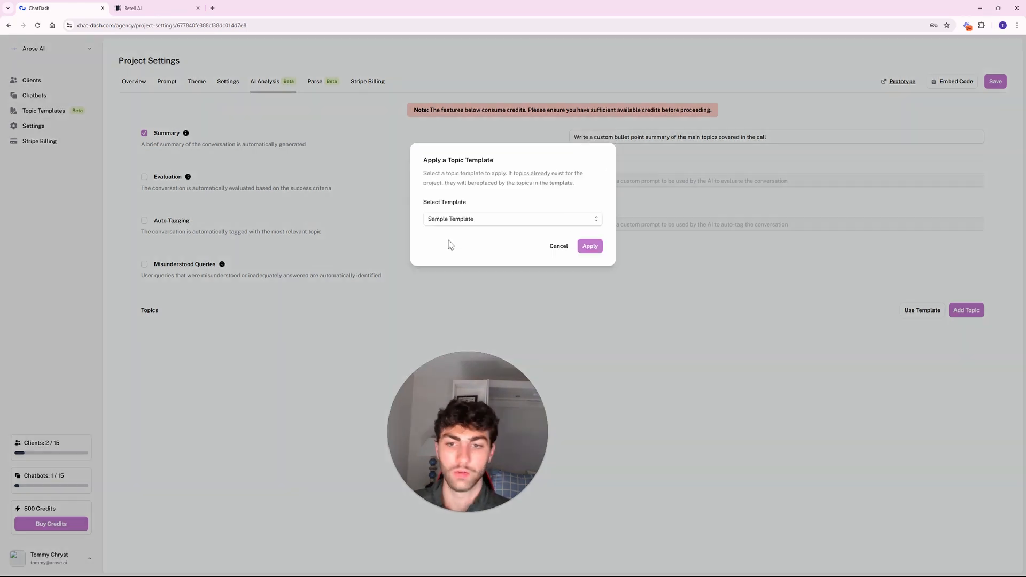
{"action": "left_click", "coordinate": [493, 223]}
{"action": "left_click", "coordinate": [513, 225]}
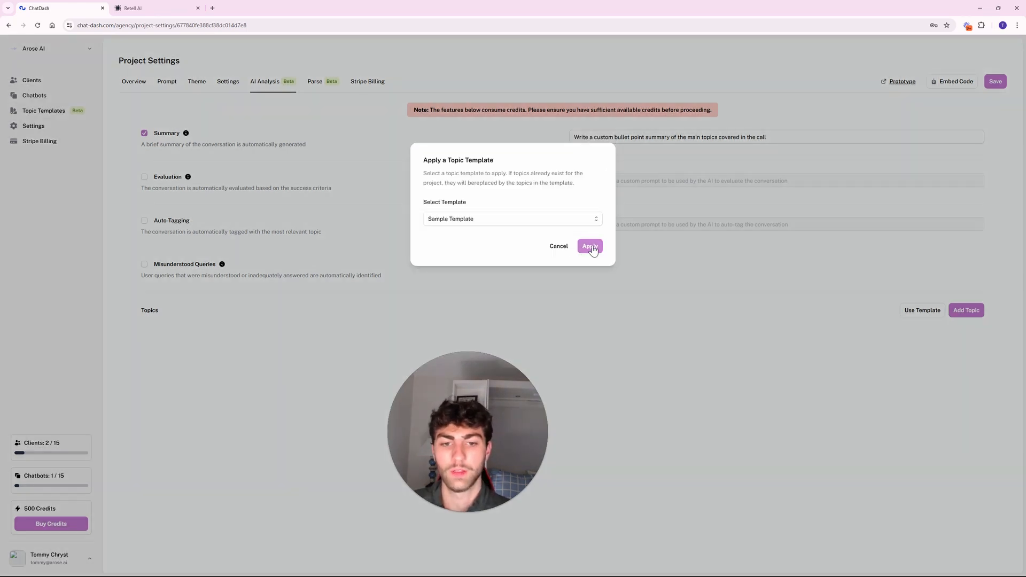
{"action": "left_click", "coordinate": [590, 247]}
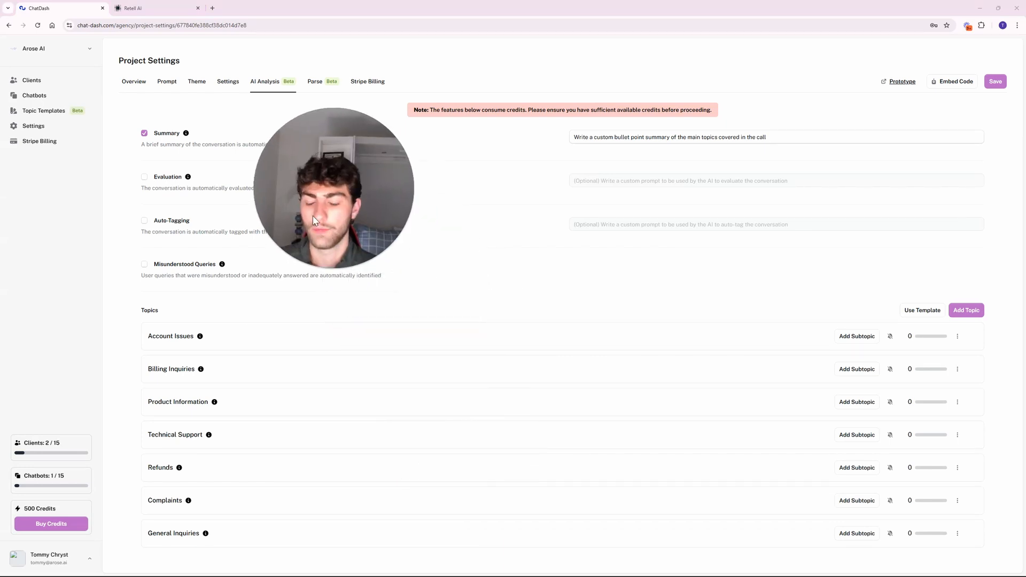
{"action": "left_click", "coordinate": [857, 340]}
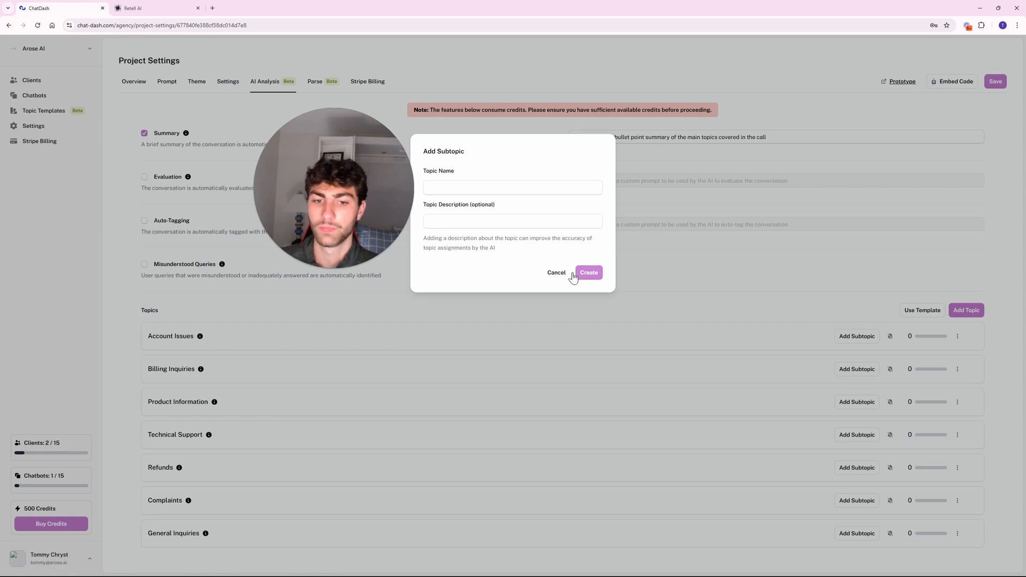
{"action": "left_click", "coordinate": [546, 274]}
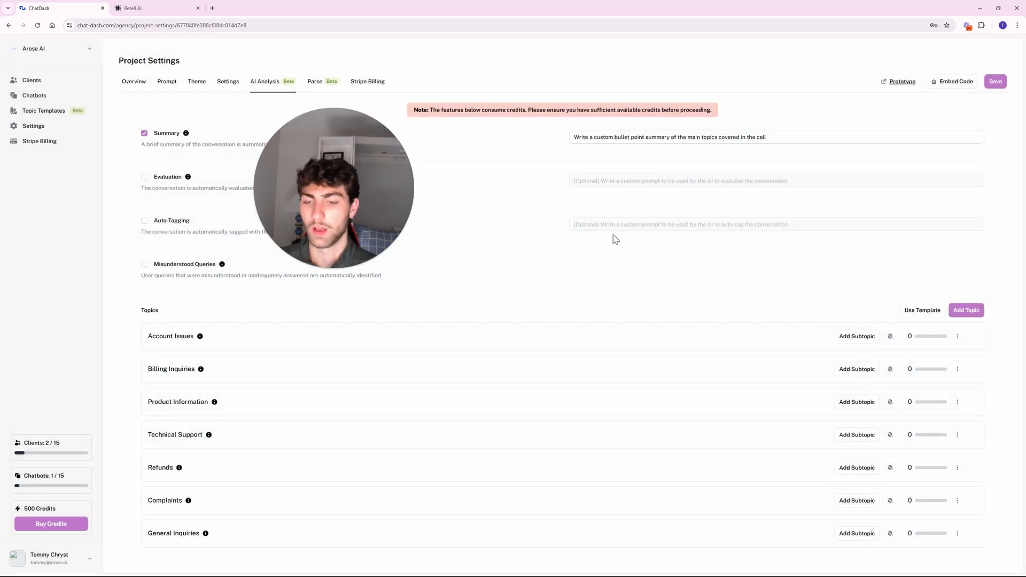
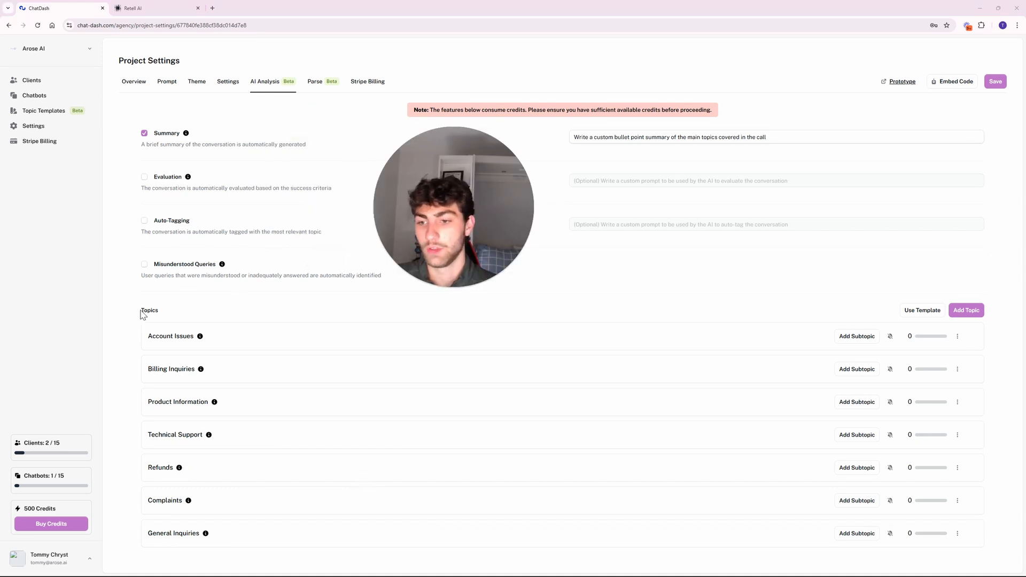
From Clients, log in to the first Personal Trainer client's Analytics dashboard showing 22 calls.
{"action": "left_click_drag", "start_coordinate": [141, 311], "coordinate": [154, 310]}
{"action": "left_click", "coordinate": [189, 304]}
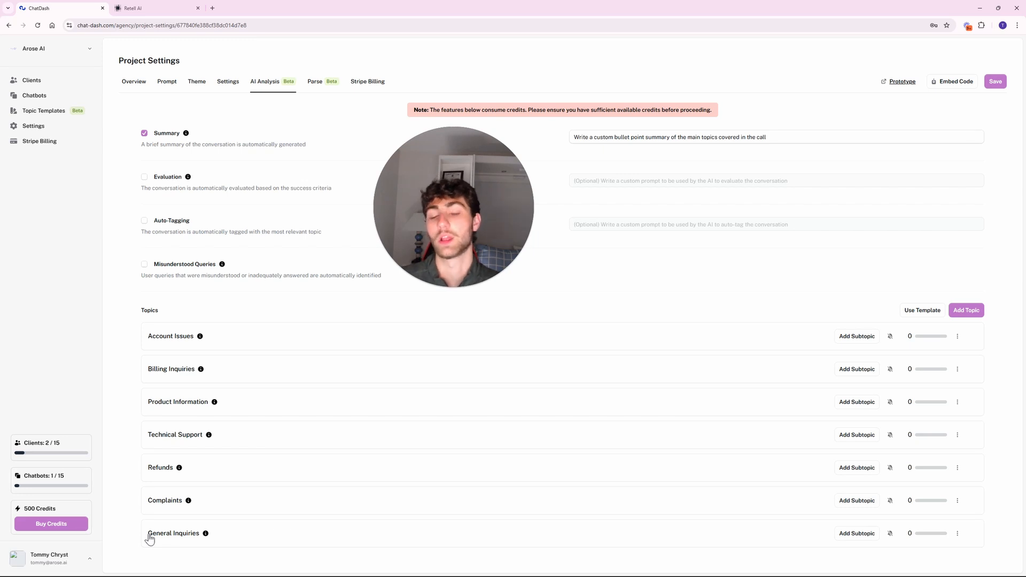
{"action": "mouse_move", "coordinate": [443, 290]}
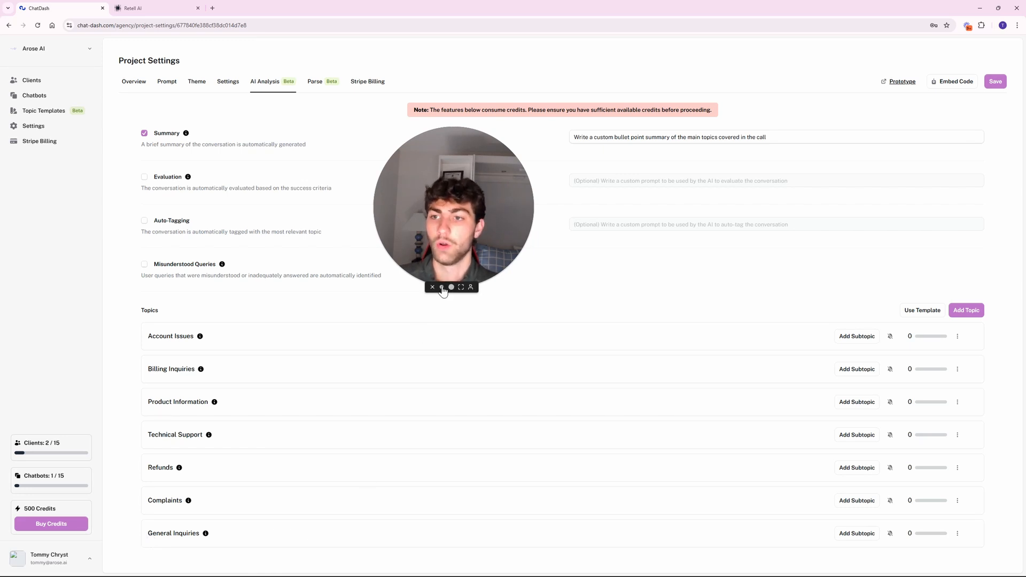
{"action": "left_click_drag", "start_coordinate": [455, 234], "coordinate": [439, 250]}
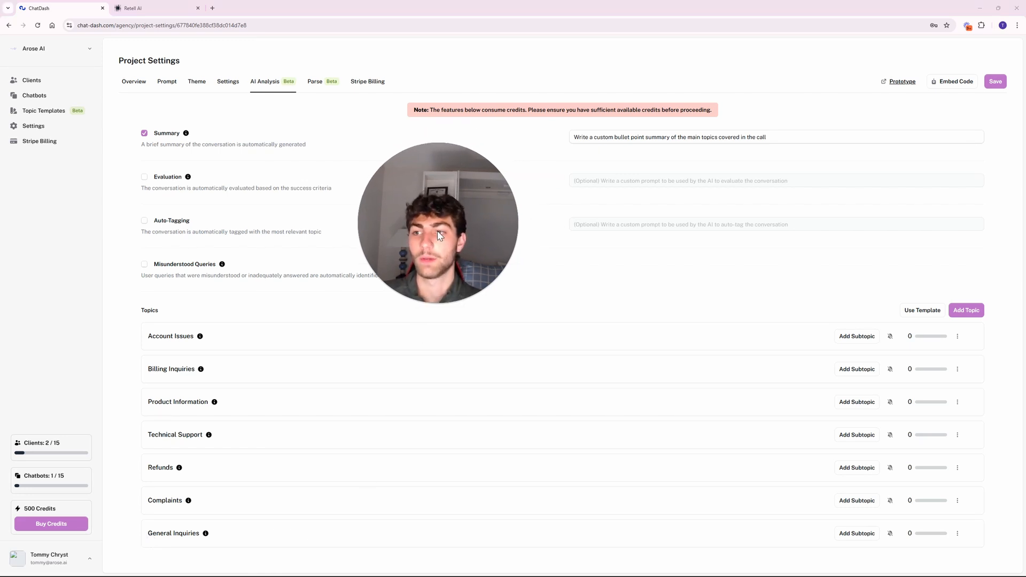
{"action": "left_click", "coordinate": [58, 81]}
{"action": "left_click_drag", "start_coordinate": [434, 191], "coordinate": [572, 261]}
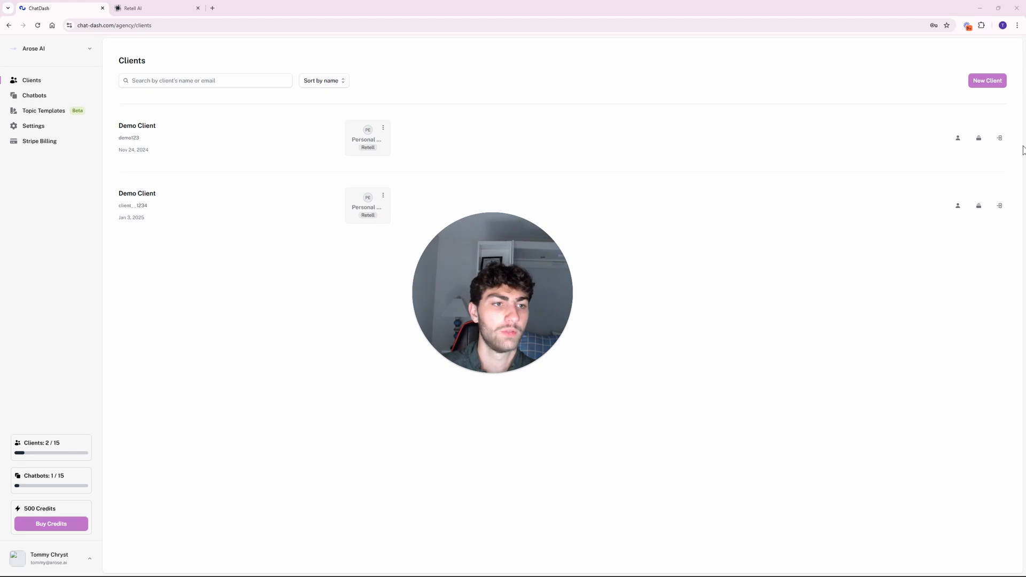
{"action": "left_click", "coordinate": [998, 139]}
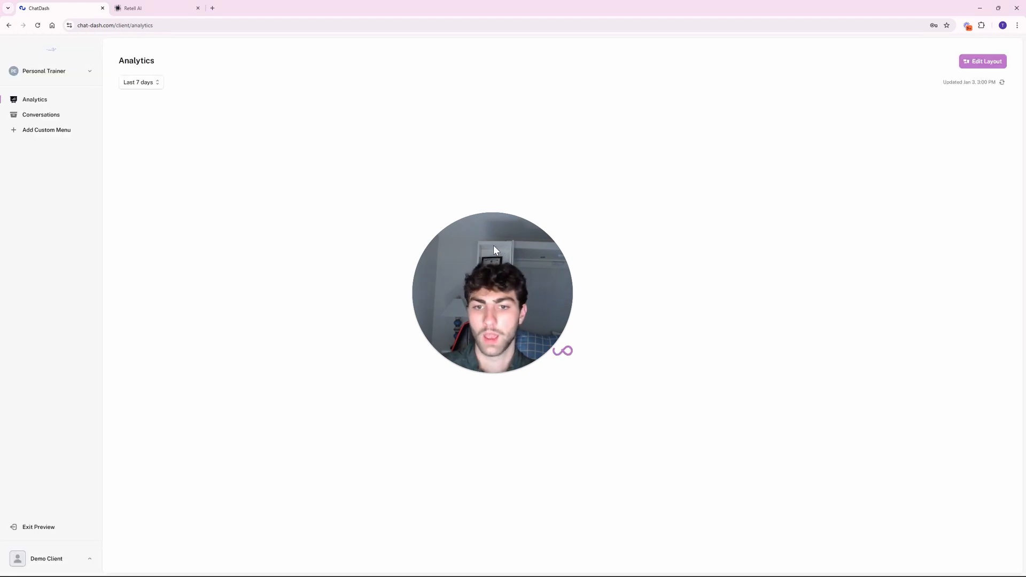
{"action": "left_click_drag", "start_coordinate": [496, 239], "coordinate": [709, 351]}
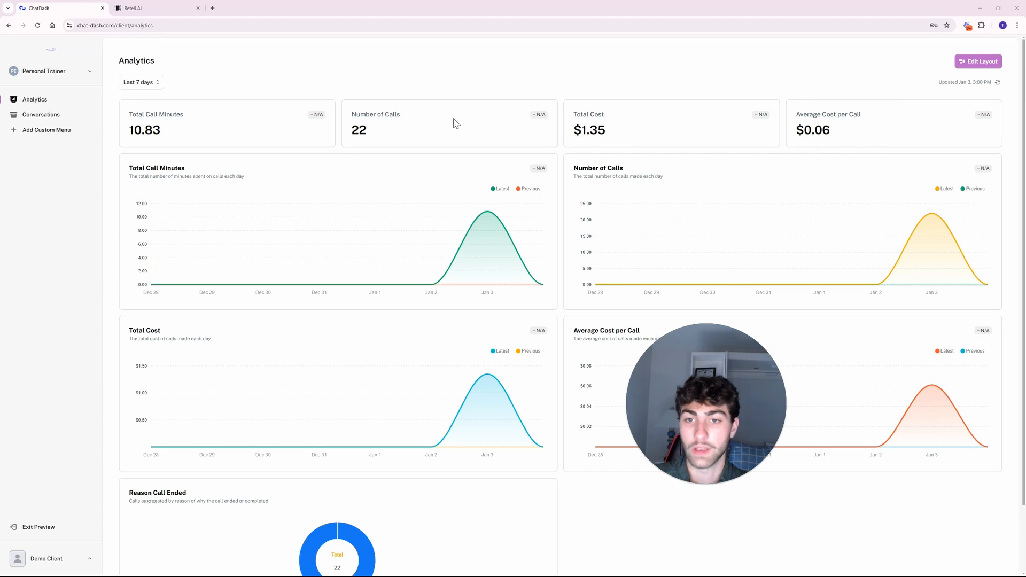
{"action": "left_click_drag", "start_coordinate": [453, 118], "coordinate": [340, 165]}
Arrange the stat cards: Number of Calls top-left, Total Cost top-centre, Average Cost per Call below it, and save.
{"action": "left_click", "coordinate": [448, 95]}
{"action": "left_click", "coordinate": [957, 62]}
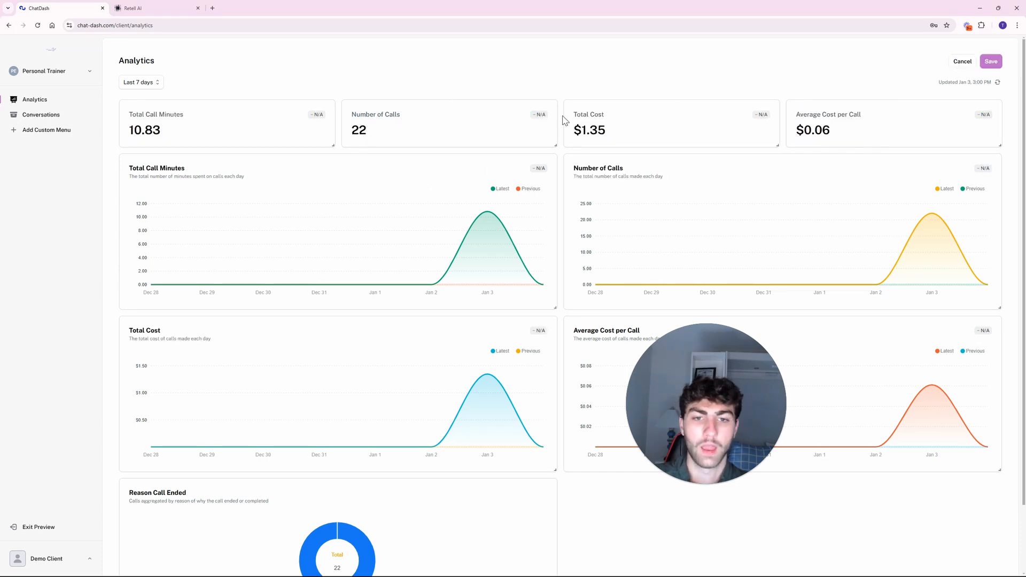
{"action": "left_click_drag", "start_coordinate": [481, 131], "coordinate": [199, 127]}
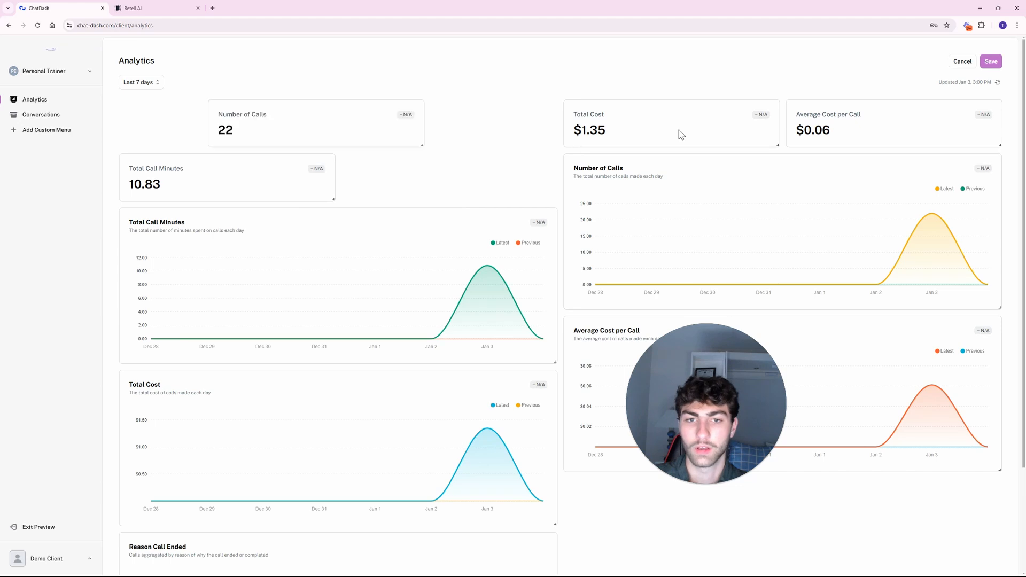
{"action": "left_click_drag", "start_coordinate": [346, 123], "coordinate": [282, 121]}
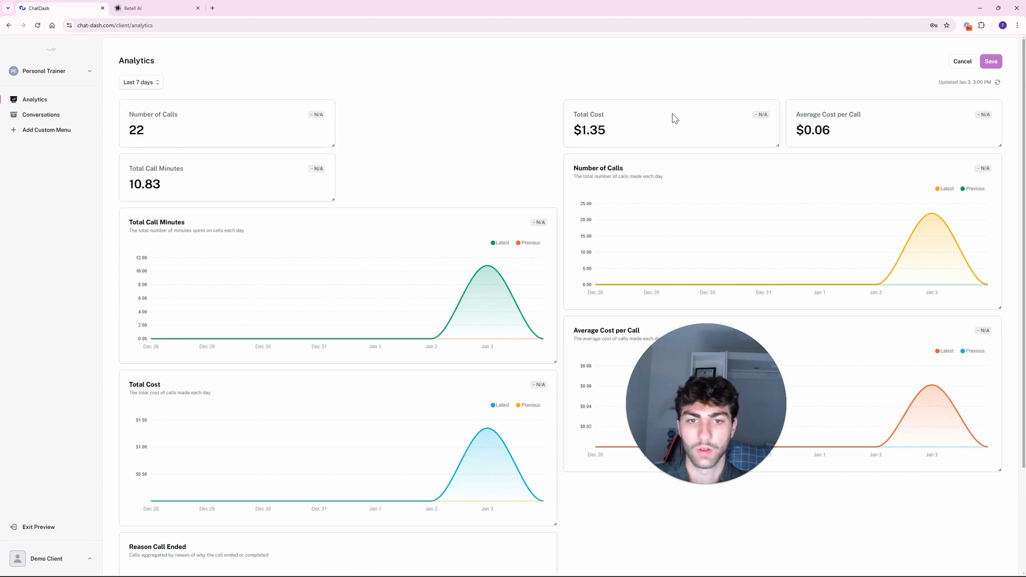
{"action": "left_click_drag", "start_coordinate": [671, 117], "coordinate": [465, 126]}
{"action": "left_click_drag", "start_coordinate": [868, 141], "coordinate": [458, 192]}
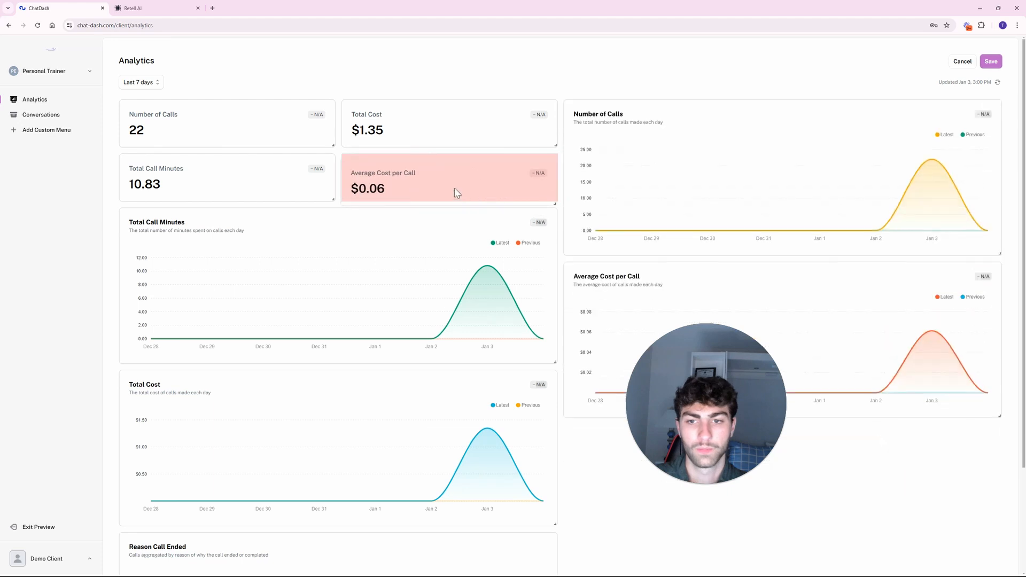
{"action": "left_click", "coordinate": [990, 61]}
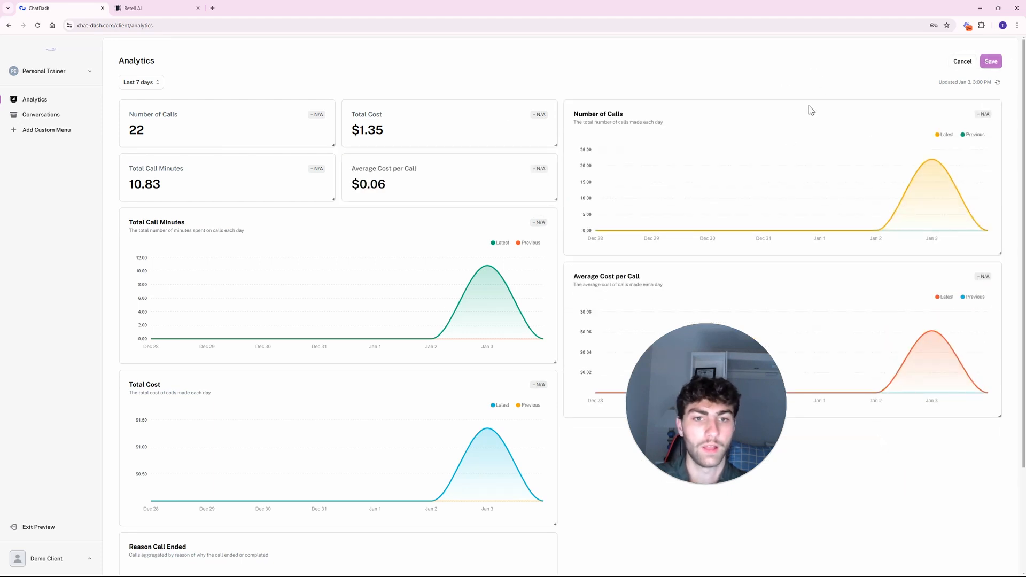
Move the Number of Calls chart below Average Cost per Call and save the layout.
{"action": "right_click", "coordinate": [751, 129]}
{"action": "left_click", "coordinate": [723, 121]}
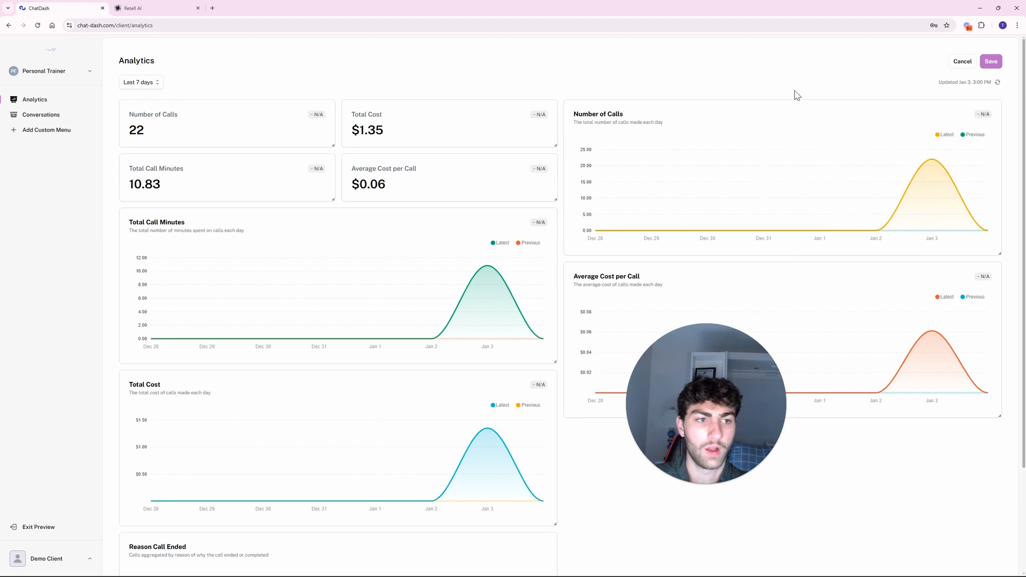
{"action": "left_click_drag", "start_coordinate": [788, 128], "coordinate": [870, 407]}
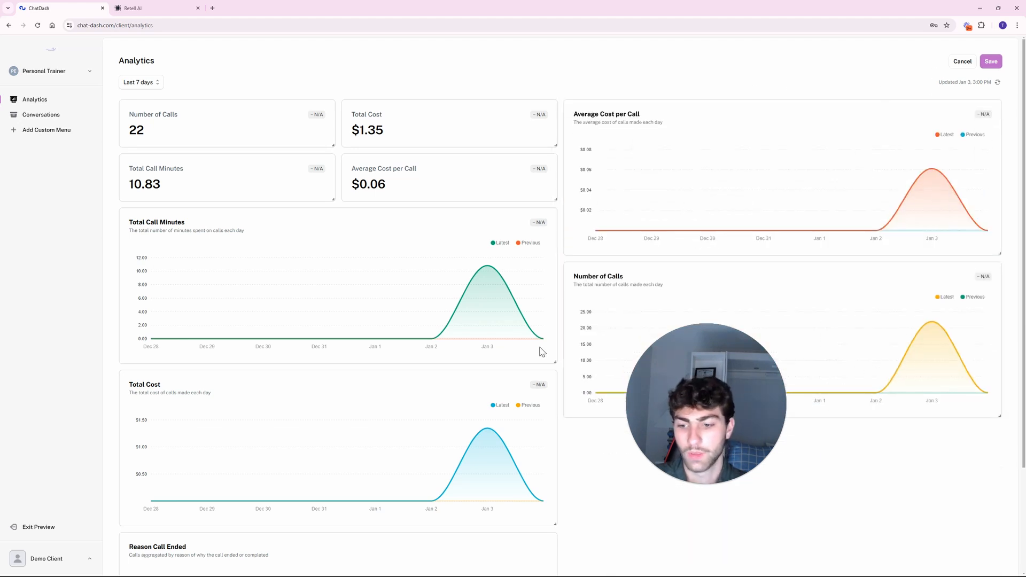
{"action": "scroll", "coordinate": [541, 350], "scroll_direction": "down", "scroll_amount": 3}
{"action": "scroll", "coordinate": [639, 275], "scroll_direction": "up", "scroll_amount": 3}
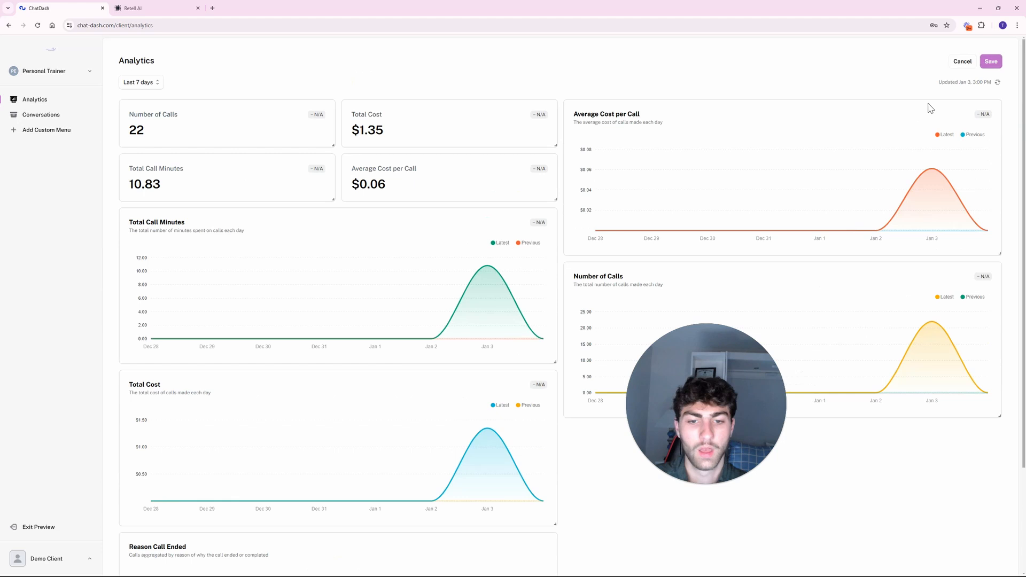
{"action": "left_click", "coordinate": [990, 62]}
{"action": "mouse_move", "coordinate": [485, 284]}
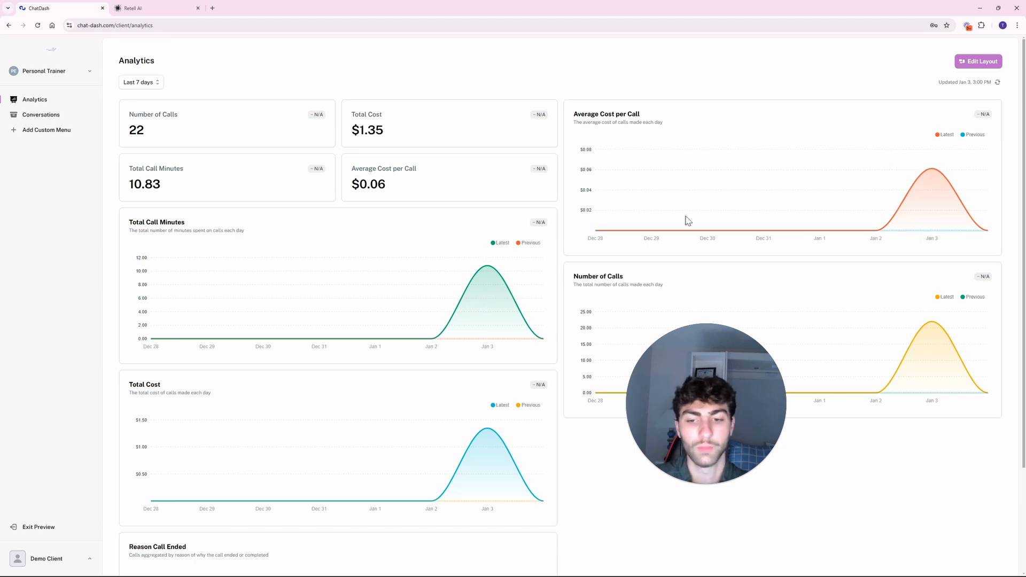
Open the client's Conversations list and view the Dec 23 11:28 AM call transcript.
{"action": "left_click", "coordinate": [53, 115]}
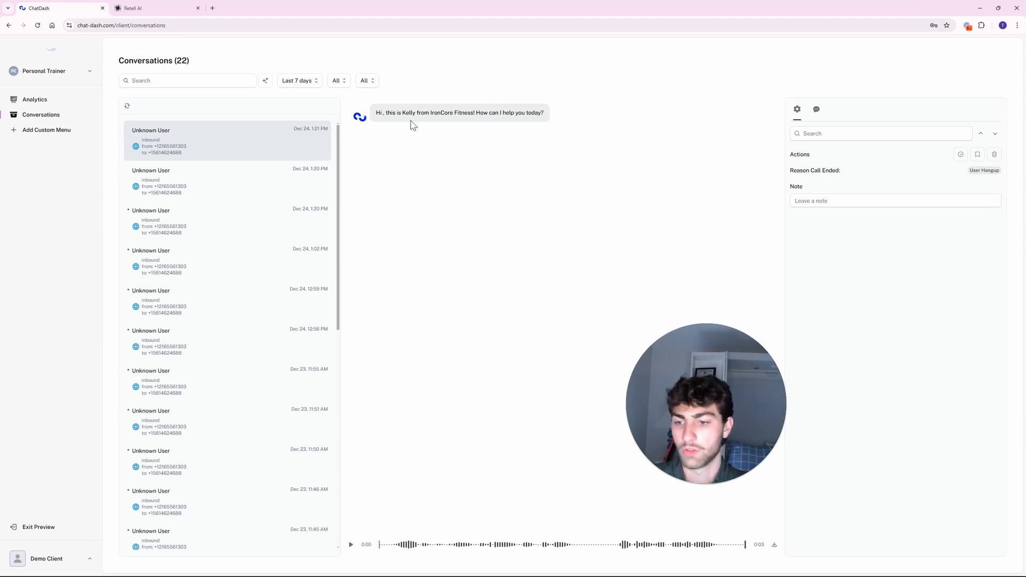
{"action": "scroll", "coordinate": [287, 307], "scroll_direction": "down", "scroll_amount": 5}
{"action": "scroll", "coordinate": [286, 307], "scroll_direction": "down", "scroll_amount": 4}
{"action": "left_click", "coordinate": [274, 332]}
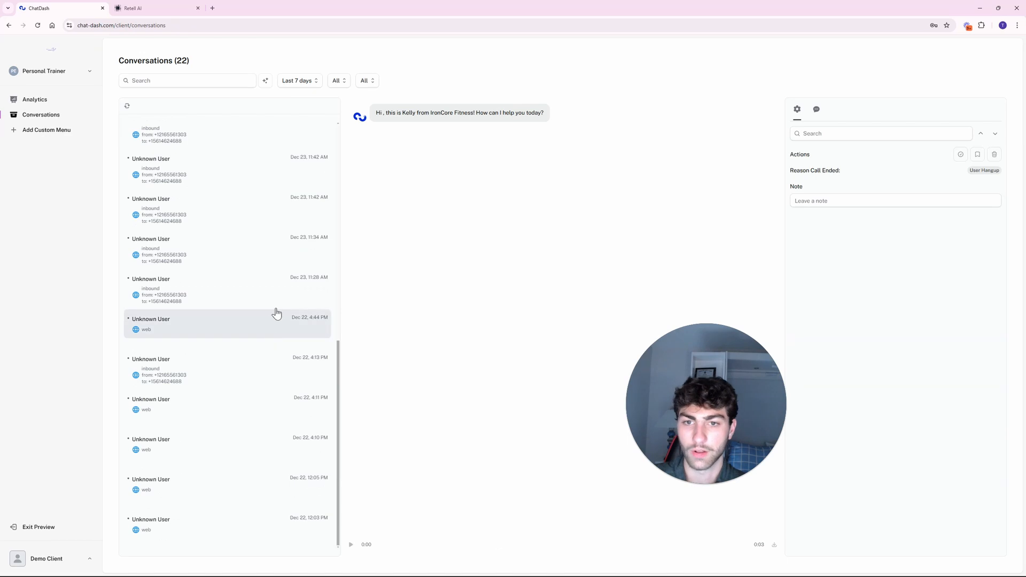
{"action": "left_click", "coordinate": [277, 302]}
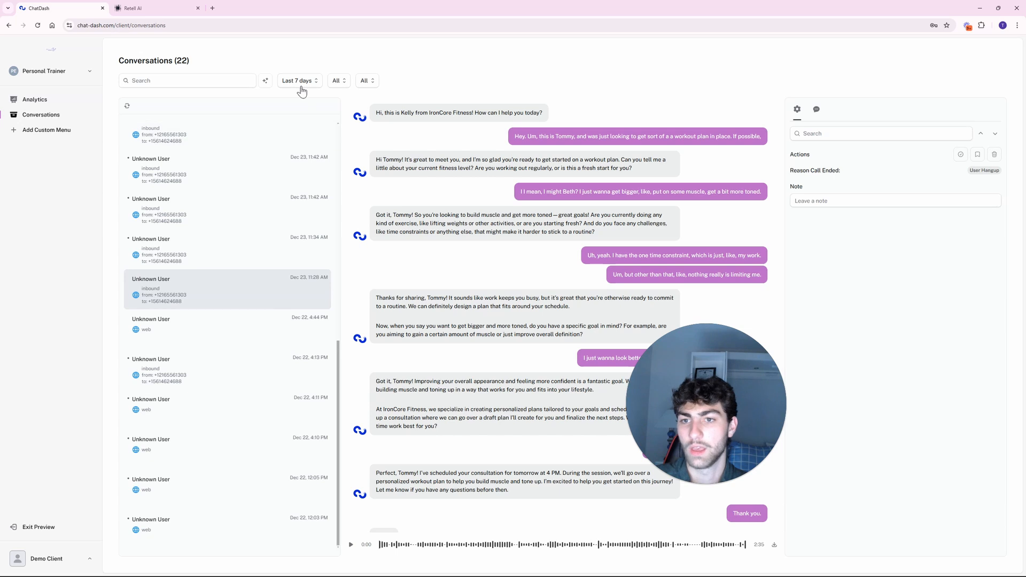
Check the All/Saved/Reviewed filter, keep All, and enable searching within conversation content.
{"action": "left_click", "coordinate": [340, 83]}
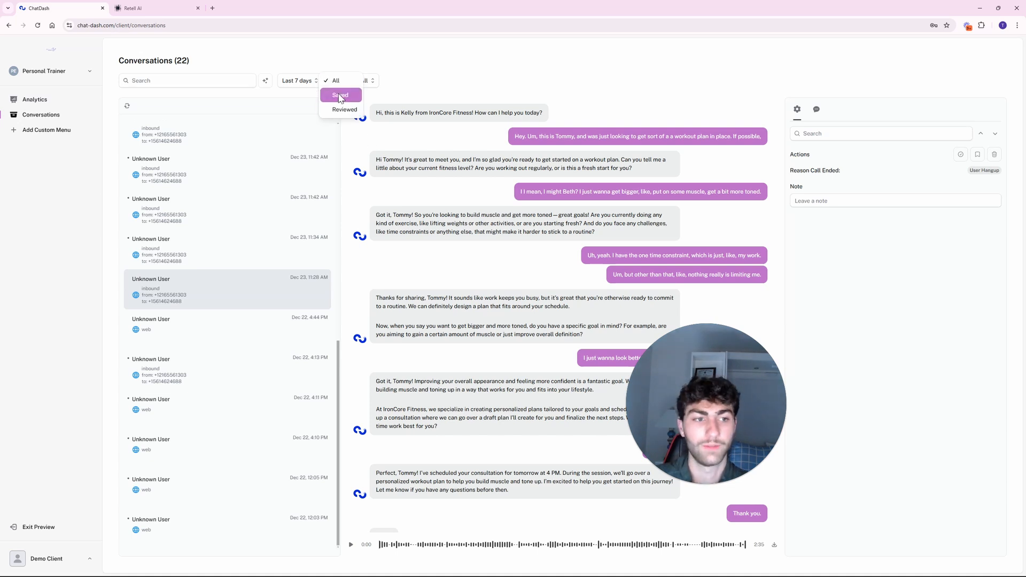
{"action": "left_click", "coordinate": [426, 82]}
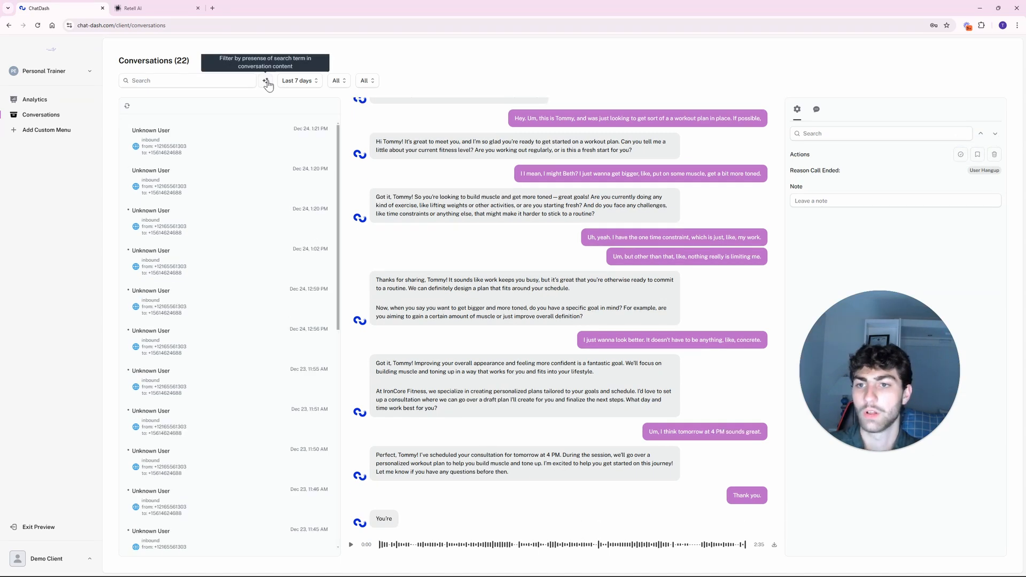
{"action": "left_click", "coordinate": [266, 82]}
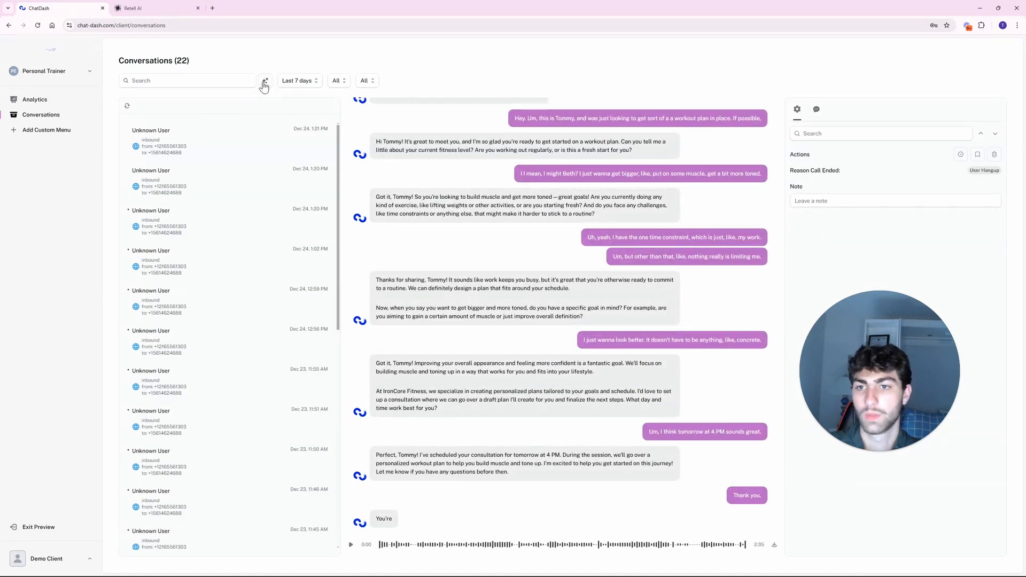
Search conversation content for 'personal' and open the matching Dec 24, Dec 23 and Dec 22 conversations.
{"action": "left_click", "coordinate": [222, 80]}
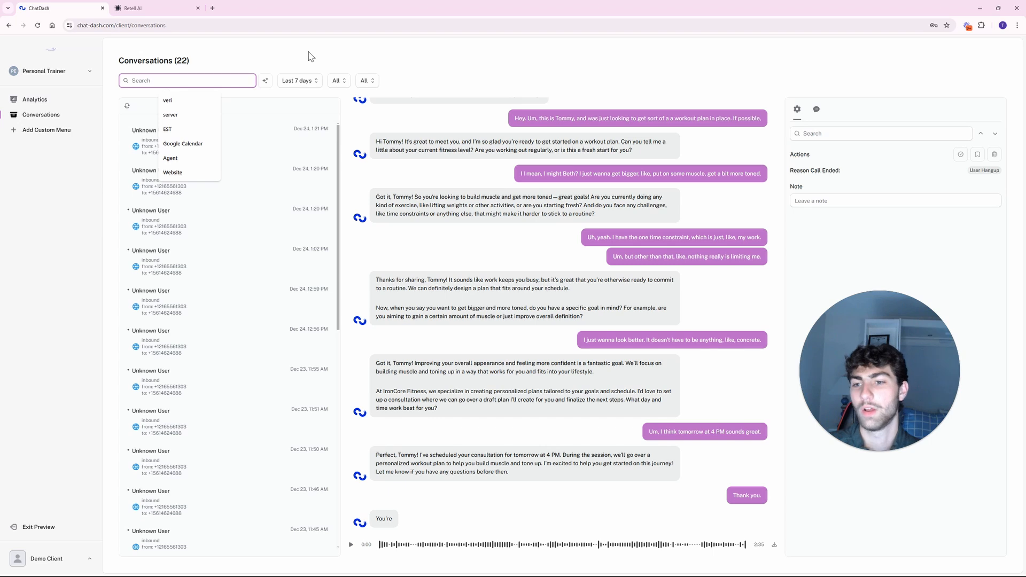
{"action": "type", "text": "toned"}
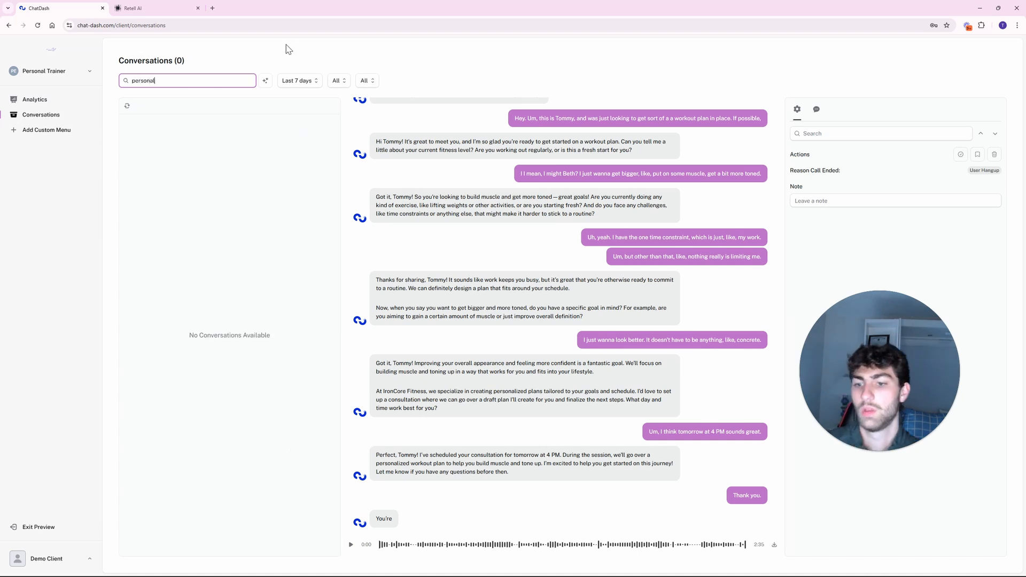
{"action": "left_click", "coordinate": [265, 81]}
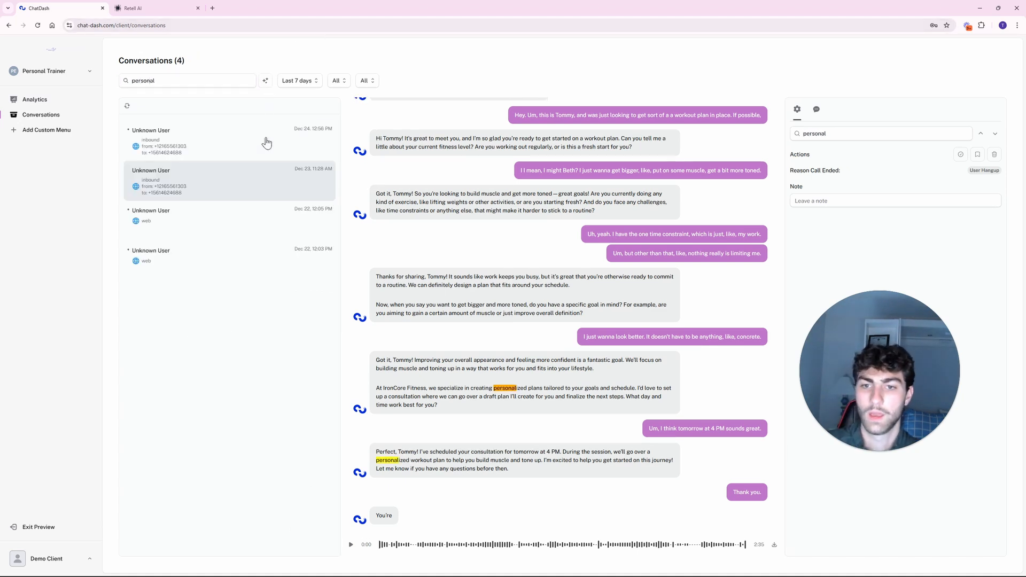
{"action": "left_click", "coordinate": [267, 143]}
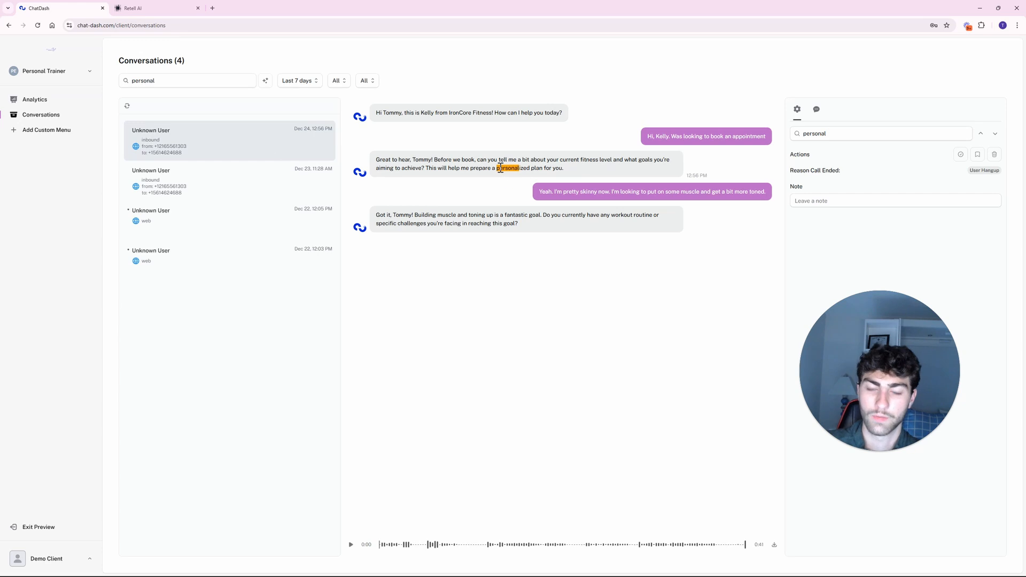
{"action": "left_click_drag", "start_coordinate": [502, 168], "coordinate": [530, 169]}
{"action": "left_click", "coordinate": [480, 190]}
{"action": "left_click", "coordinate": [246, 179]}
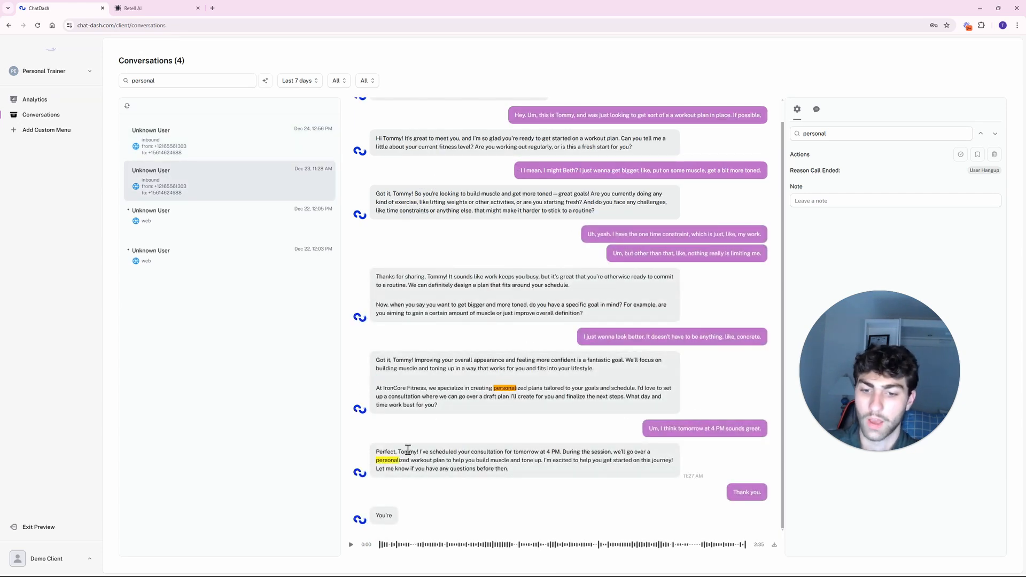
{"action": "left_click", "coordinate": [205, 219]}
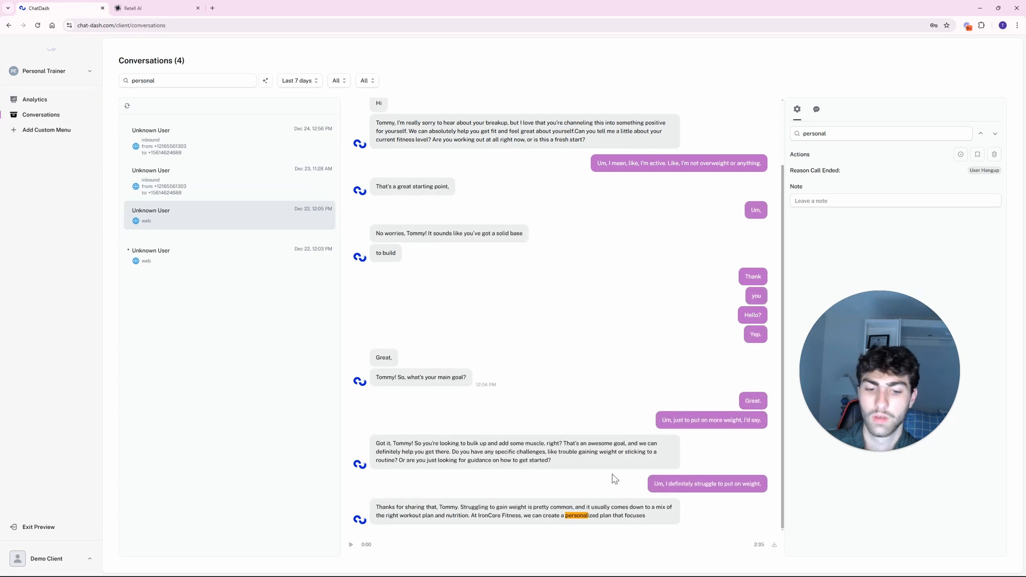
{"action": "left_click", "coordinate": [204, 255]}
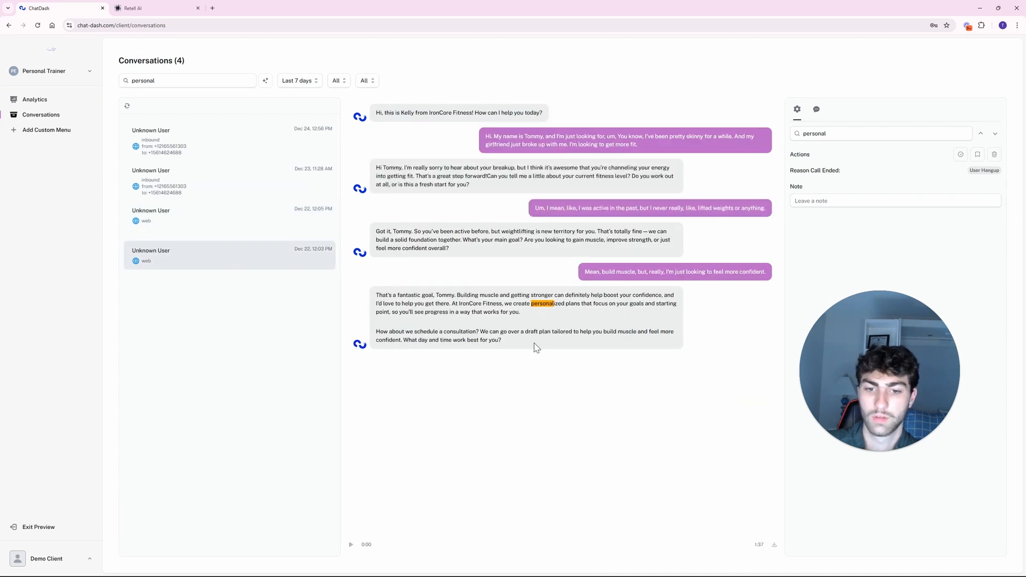
Clear the search to show all conversations and open the Add Custom Menu form.
{"action": "double_click", "coordinate": [239, 82]}
{"action": "key", "text": "BackSpace"}
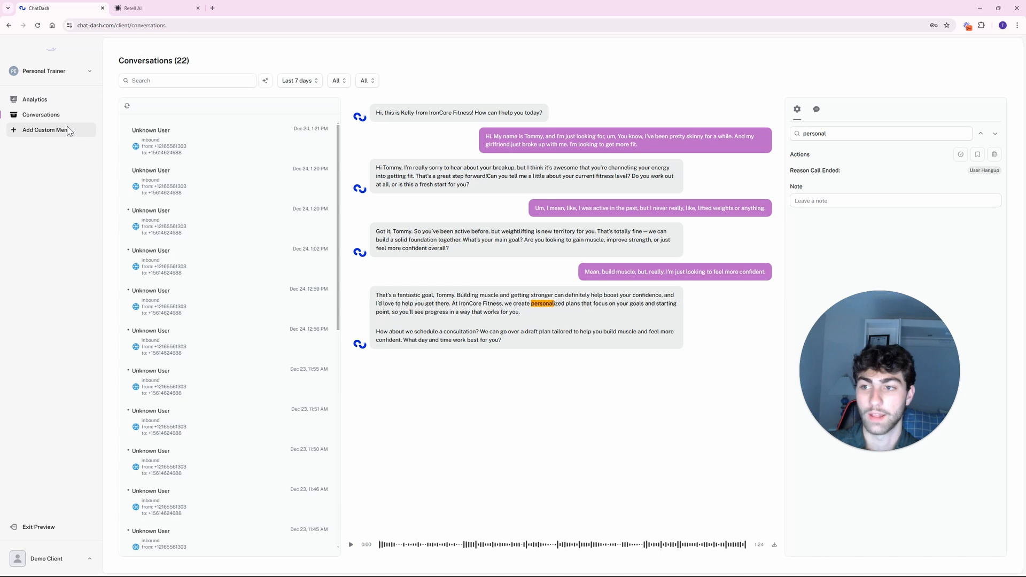
{"action": "left_click", "coordinate": [45, 130]}
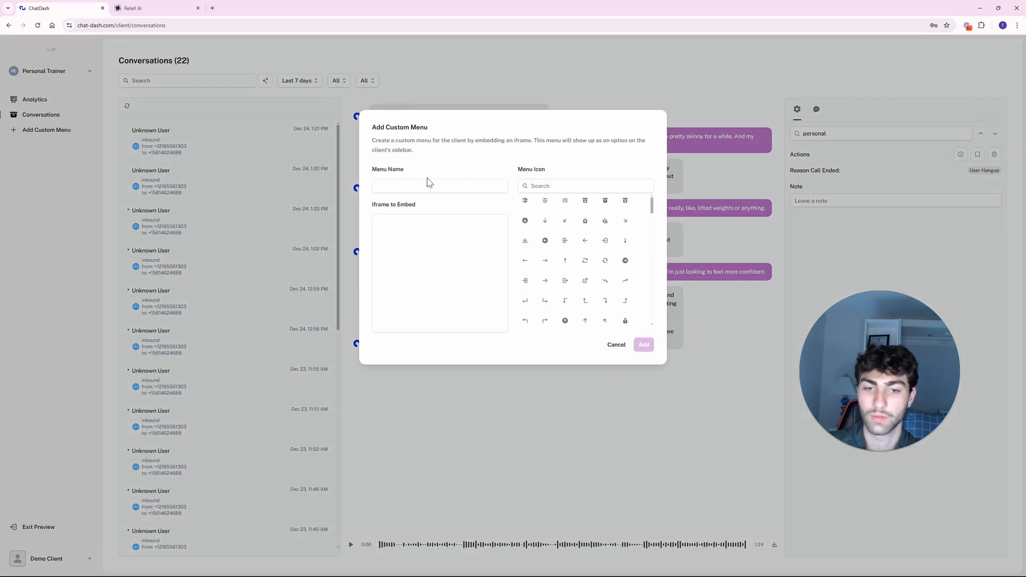
Name the draft menu Issues and choose a calendar icon found by searching 'cal'.
{"action": "left_click", "coordinate": [433, 247]}
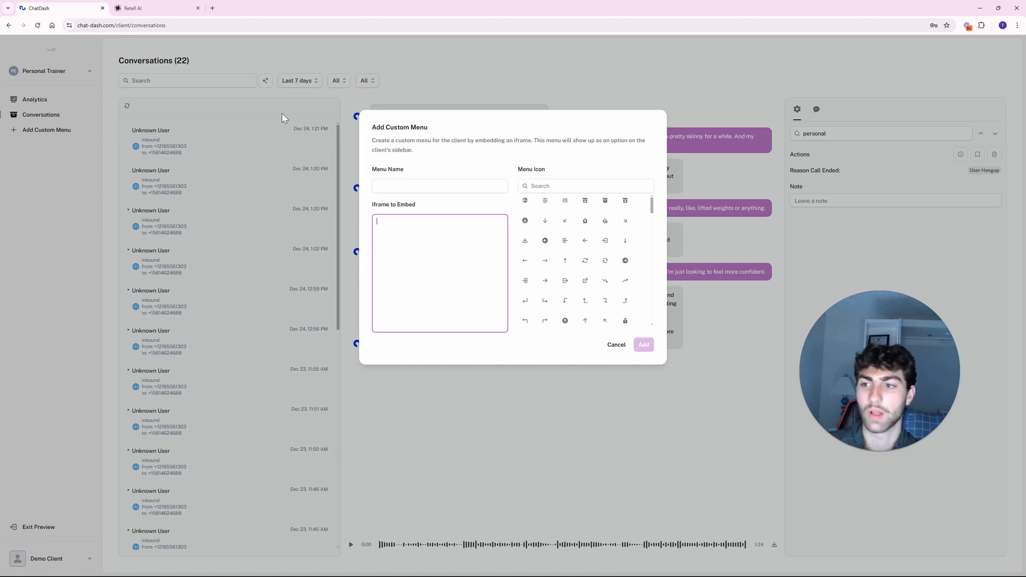
{"action": "left_click", "coordinate": [451, 188]}
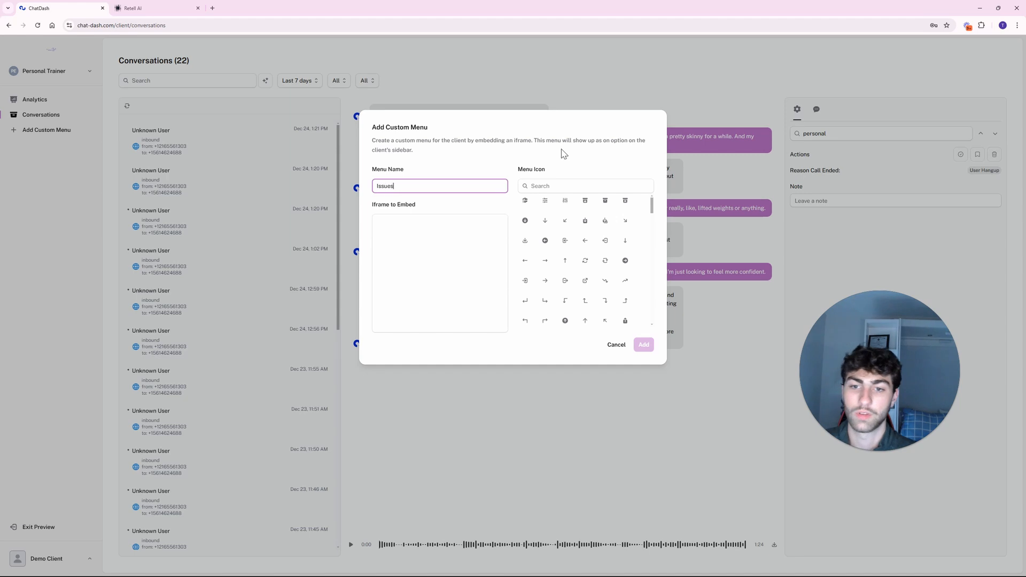
{"action": "left_click", "coordinate": [423, 252]}
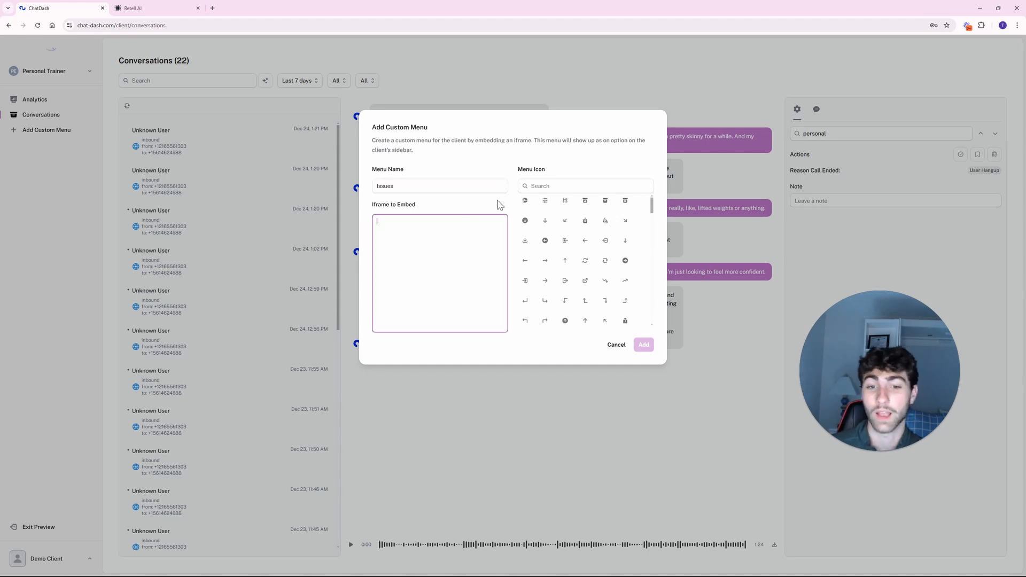
{"action": "left_click", "coordinate": [532, 185]}
{"action": "type", "text": "calend"}
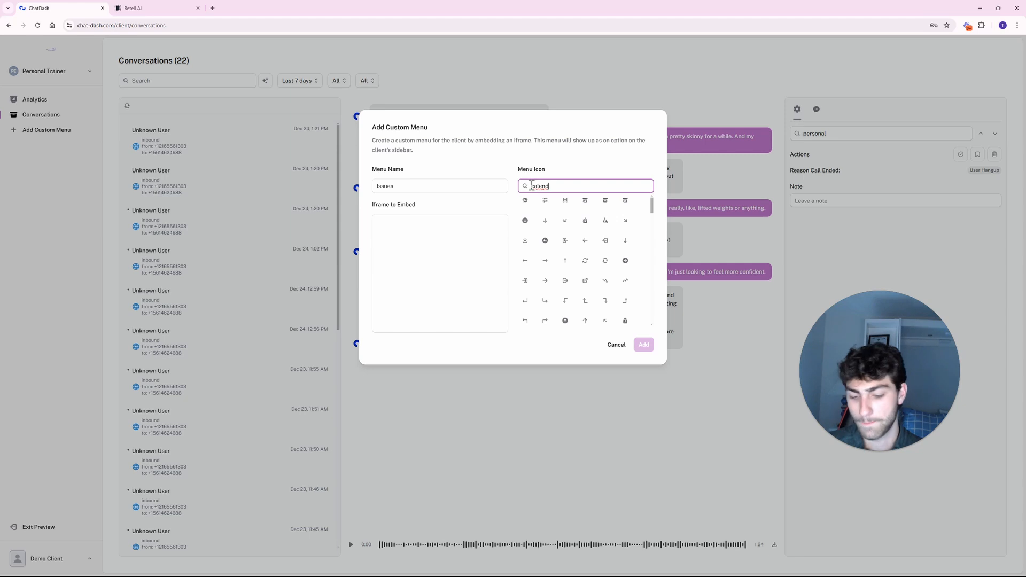
{"action": "scroll", "coordinate": [580, 246], "scroll_direction": "down", "scroll_amount": 4}
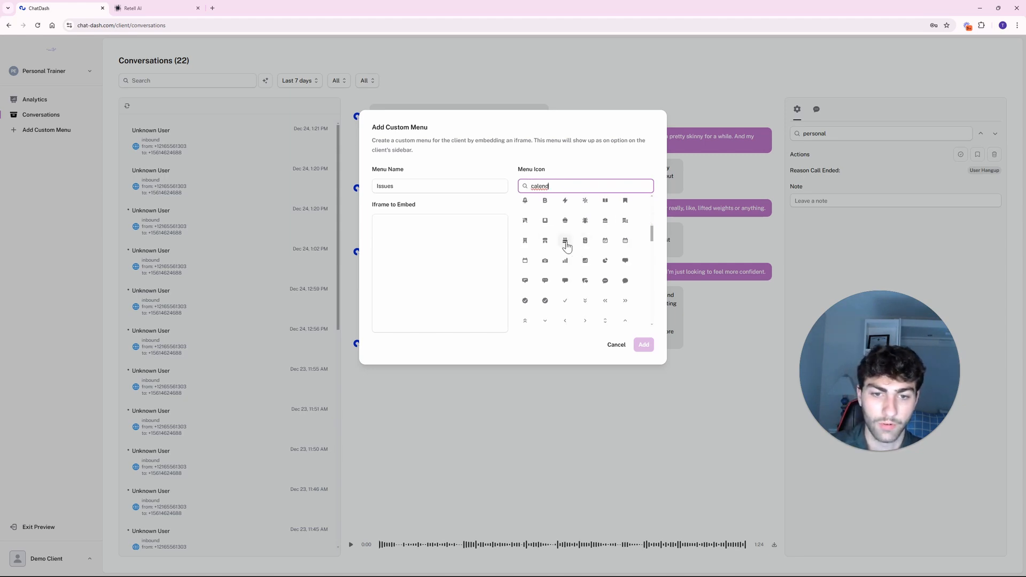
{"action": "left_click", "coordinate": [565, 242]}
{"action": "left_click", "coordinate": [605, 241]}
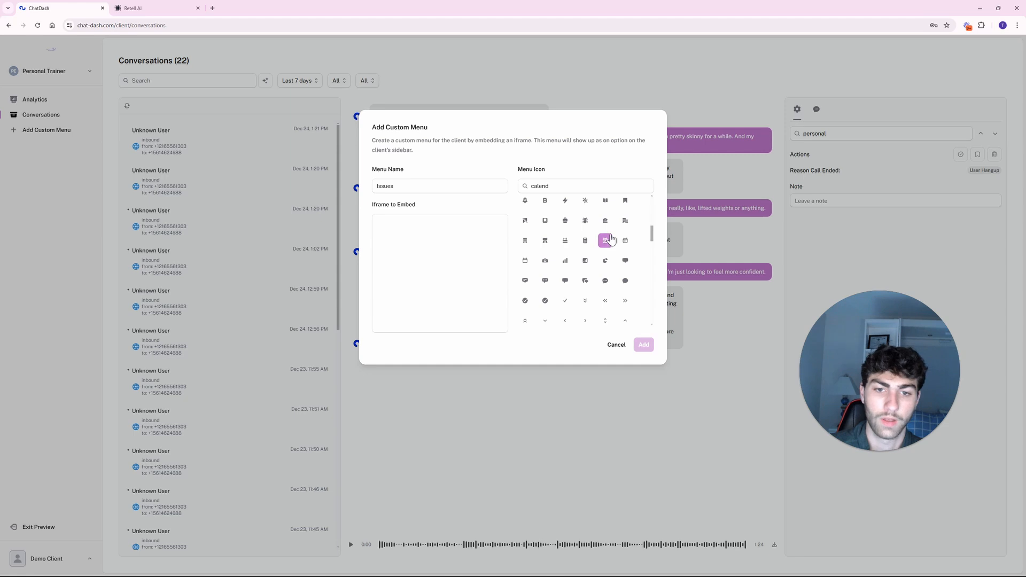
Type 'tuyik' into Iframe to Embed, then cancel the custom menu.
{"action": "left_click", "coordinate": [399, 234]}
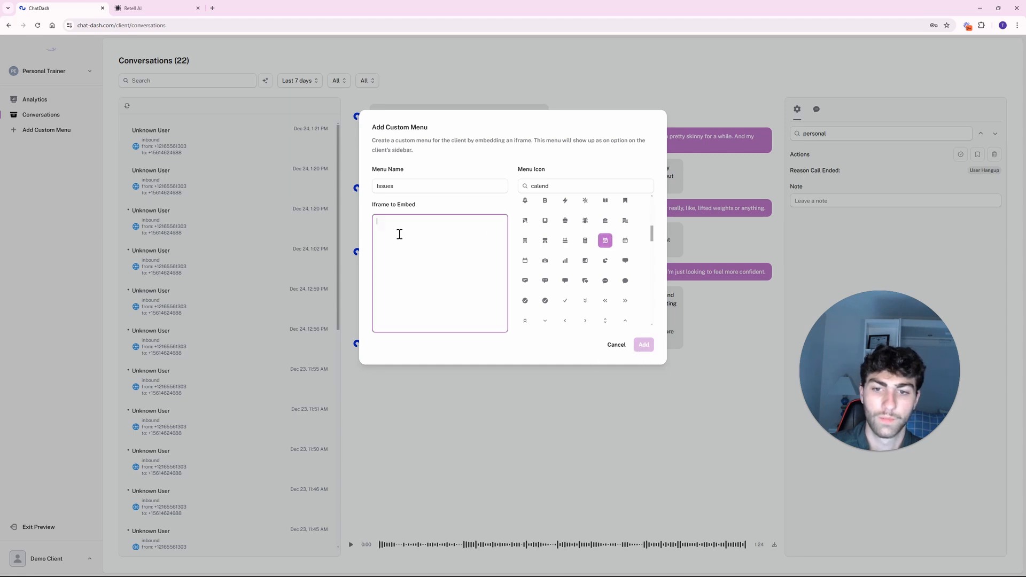
{"action": "type", "text": "tuyik"}
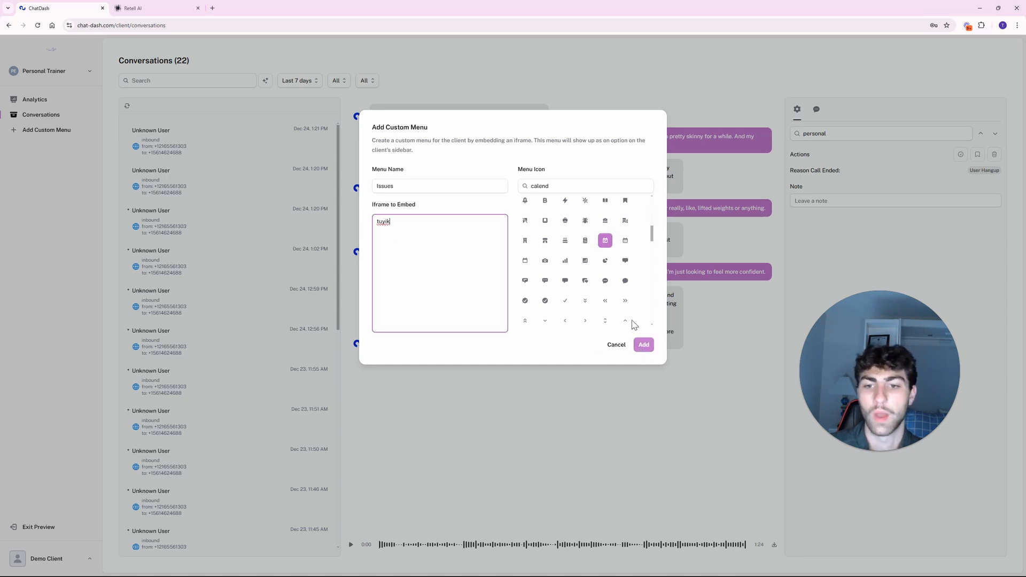
{"action": "left_click", "coordinate": [590, 80]}
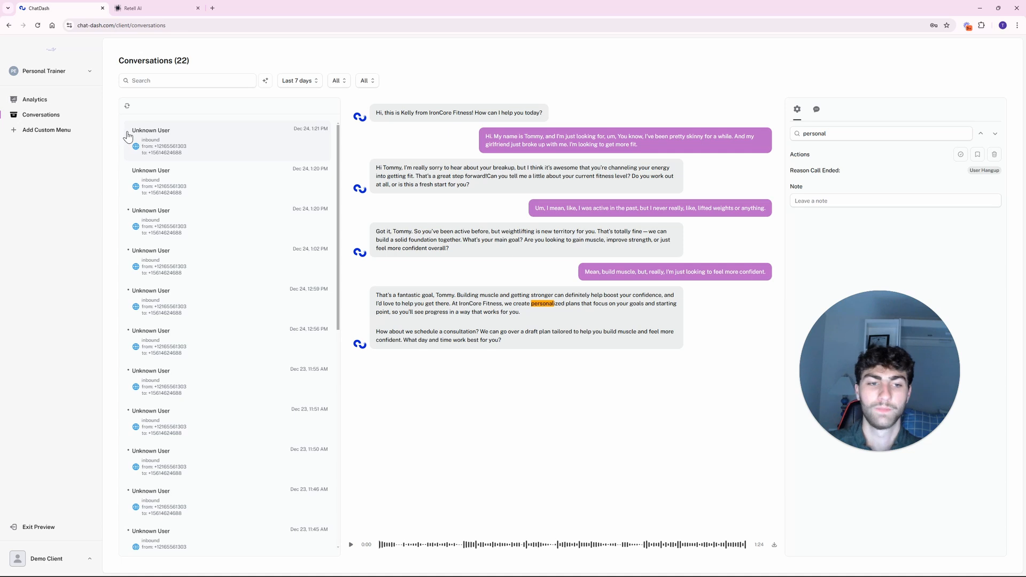
Review a conversation's summary and the latest conversation, then visit Analytics and return to Conversations.
{"action": "left_click", "coordinate": [817, 111]}
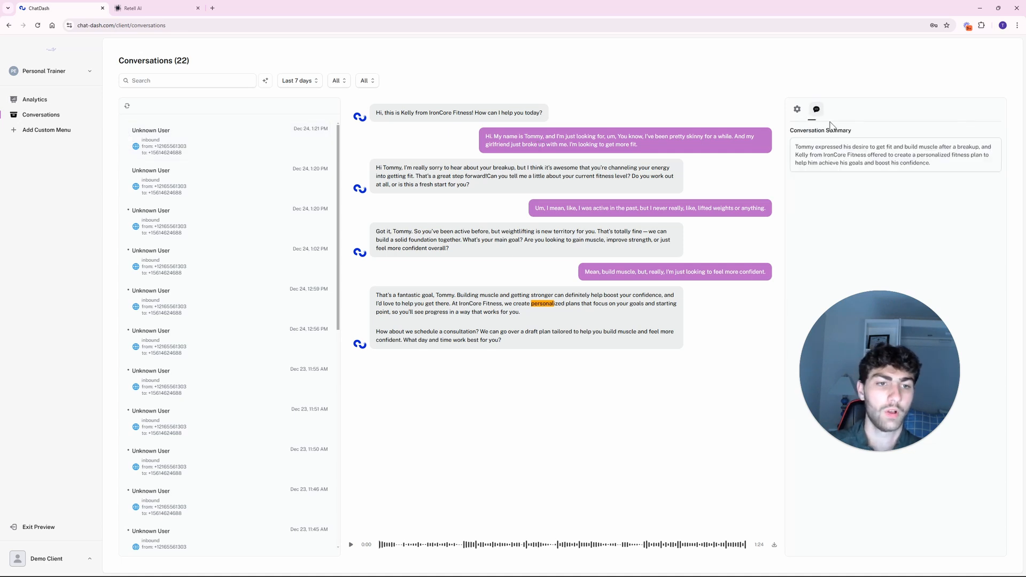
{"action": "left_click", "coordinate": [268, 151]}
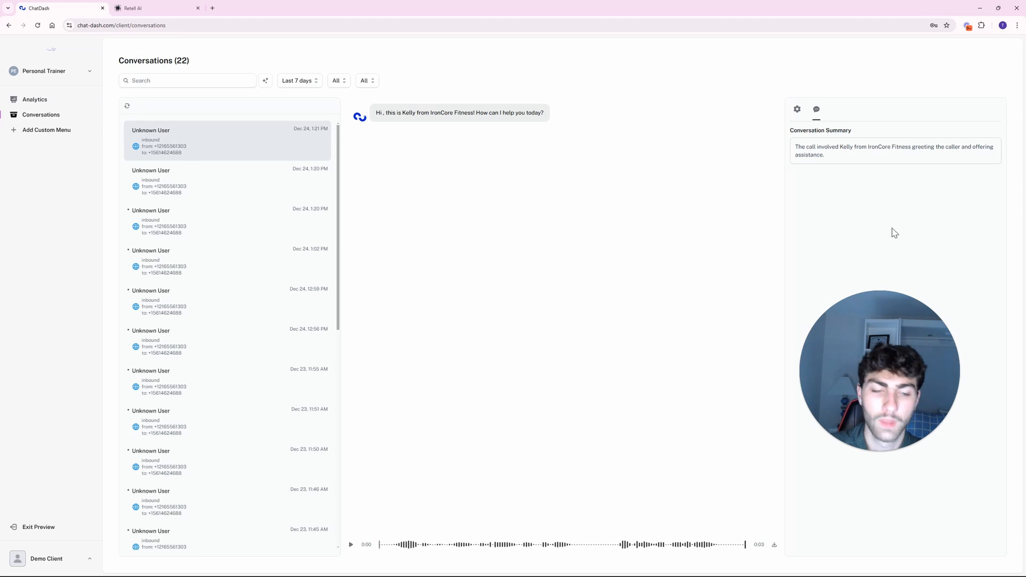
{"action": "left_click", "coordinate": [796, 110]}
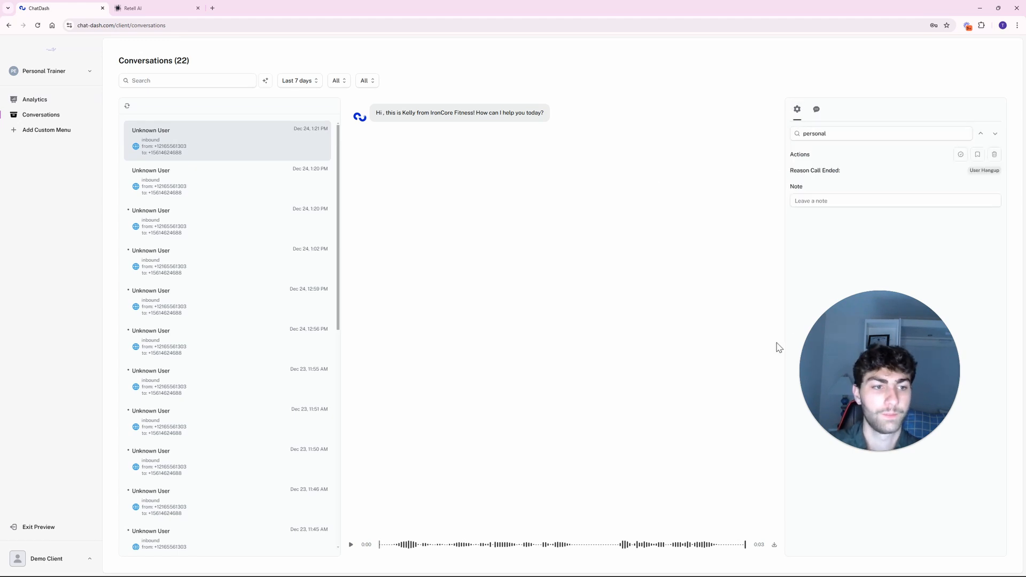
{"action": "left_click", "coordinate": [42, 102]}
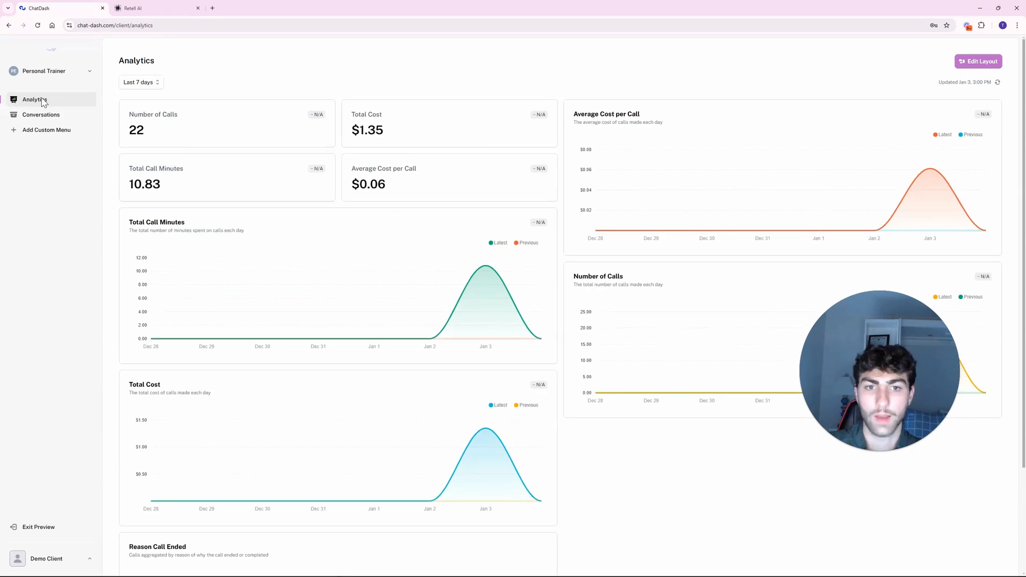
{"action": "left_click", "coordinate": [41, 114]}
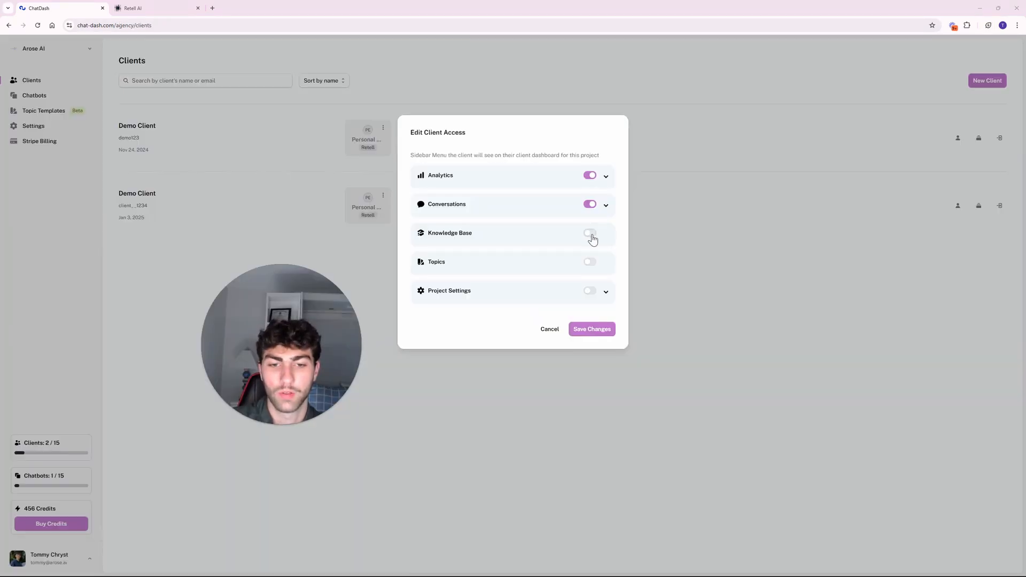
Enable Knowledge Base, Topics, Project Settings and all its pages (Overview through Embed Code), then save.
{"action": "left_click", "coordinate": [589, 233]}
{"action": "left_click", "coordinate": [590, 262]}
{"action": "left_click", "coordinate": [607, 293]}
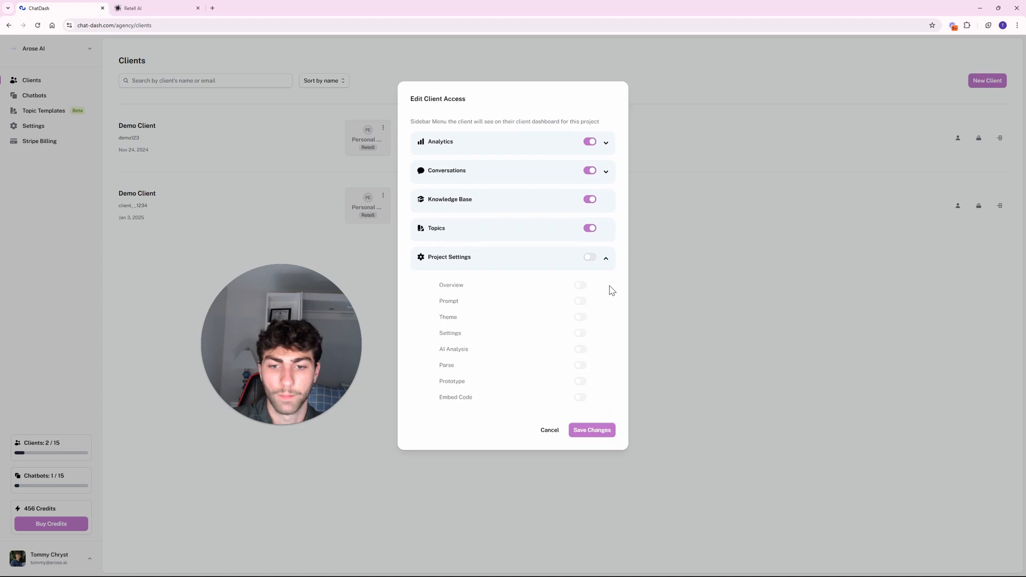
{"action": "left_click", "coordinate": [589, 258]}
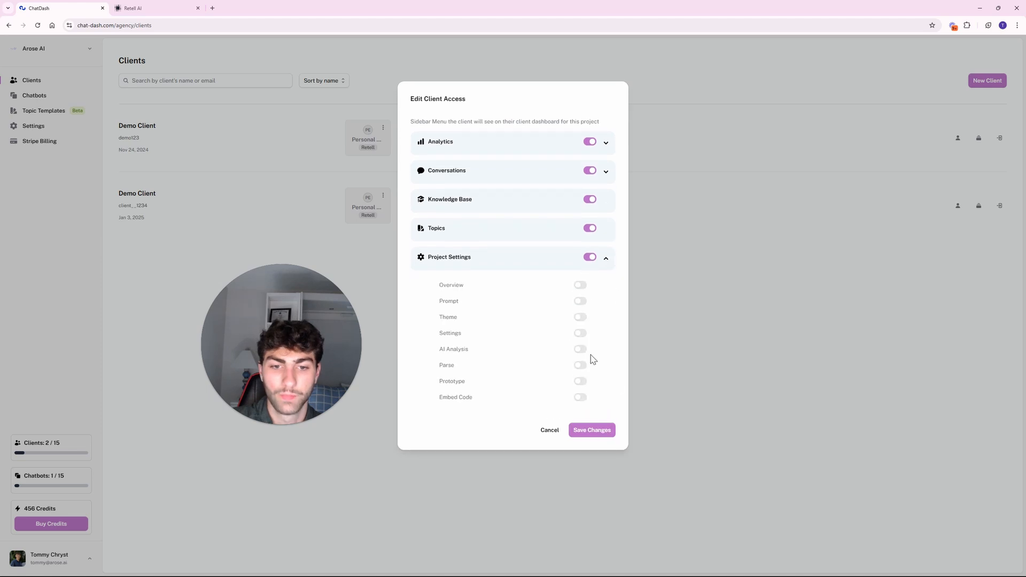
{"action": "left_click", "coordinate": [580, 285]}
{"action": "left_click", "coordinate": [581, 301]}
{"action": "left_click", "coordinate": [581, 317]}
{"action": "left_click", "coordinate": [581, 334]}
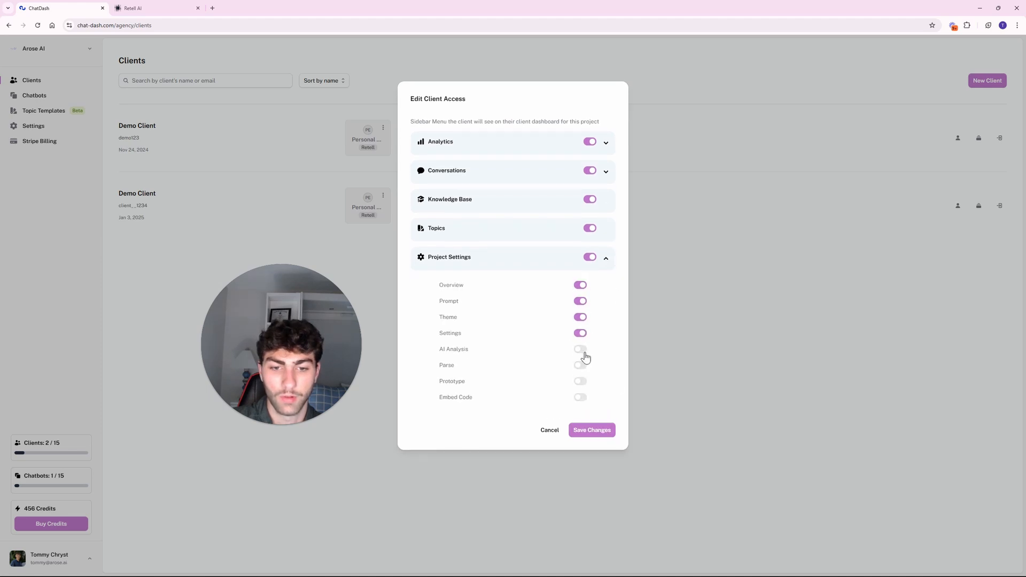
{"action": "left_click", "coordinate": [582, 349]}
{"action": "left_click", "coordinate": [580, 365]}
{"action": "left_click", "coordinate": [580, 381]}
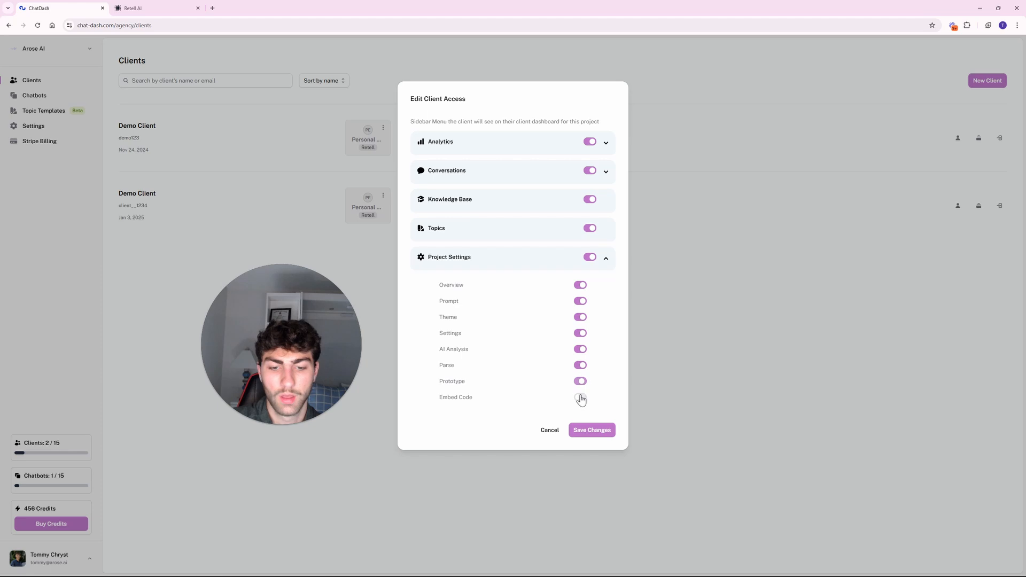
{"action": "left_click", "coordinate": [580, 397]}
{"action": "left_click", "coordinate": [586, 431]}
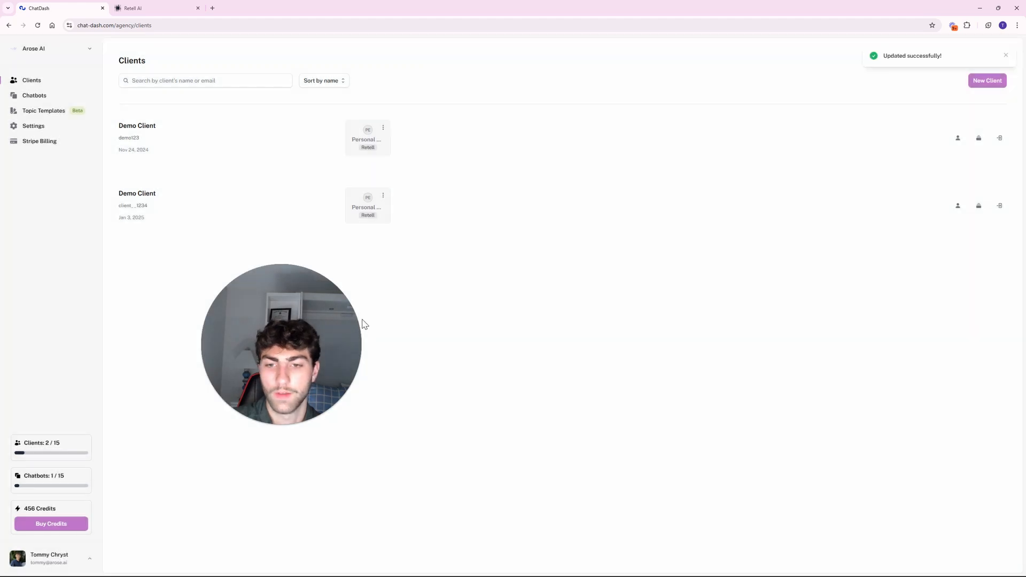
{"action": "left_click", "coordinate": [999, 139]}
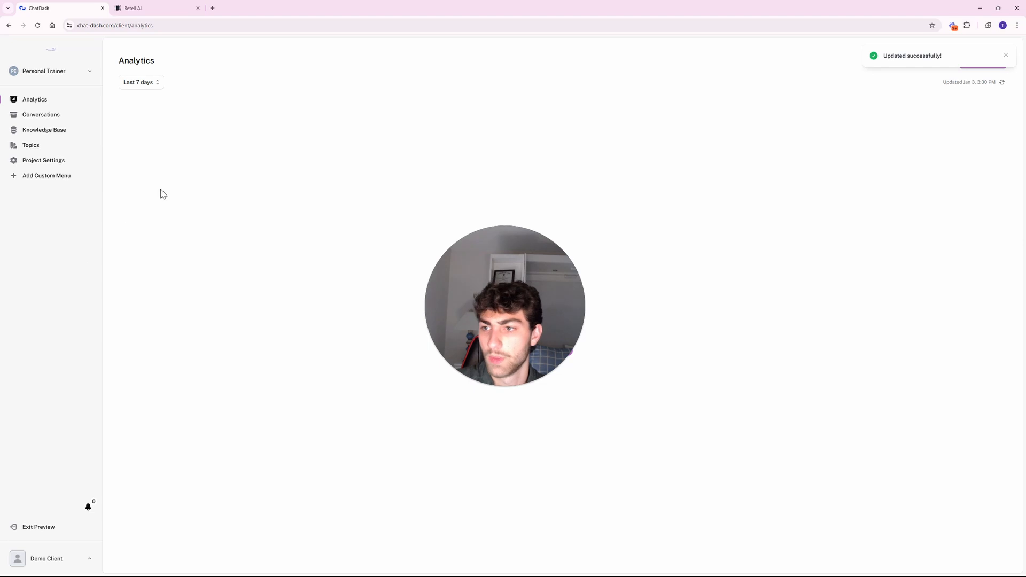
{"action": "left_click", "coordinate": [41, 114]}
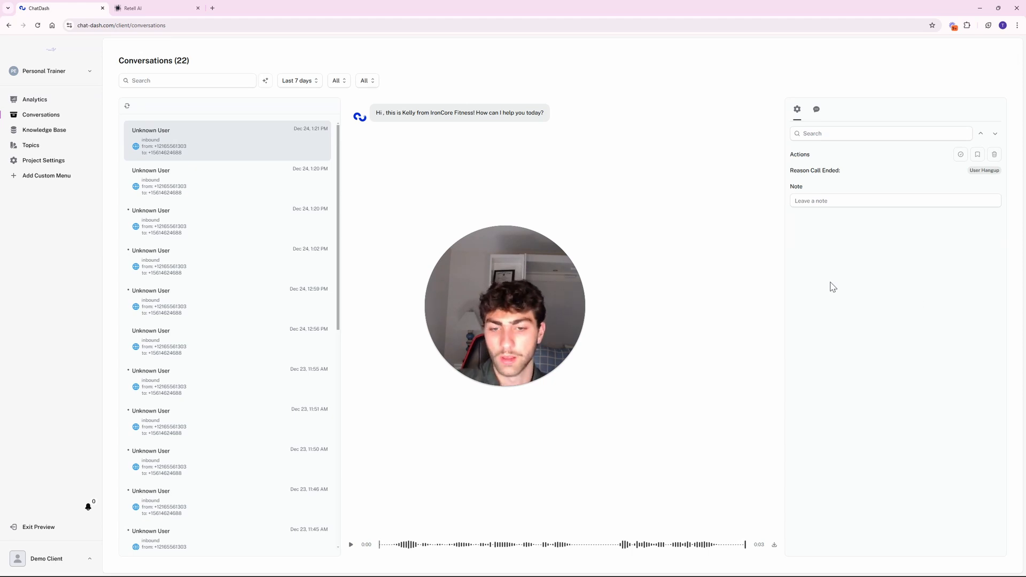
{"action": "left_click", "coordinate": [65, 134]}
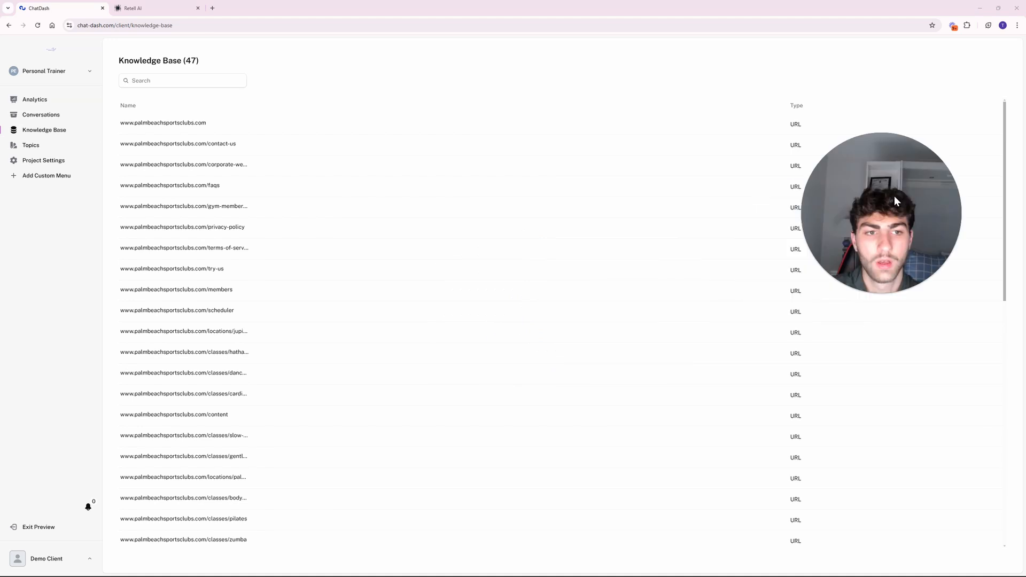
{"action": "scroll", "coordinate": [293, 273], "scroll_direction": "down", "scroll_amount": 10}
{"action": "scroll", "coordinate": [293, 279], "scroll_direction": "up", "scroll_amount": 10}
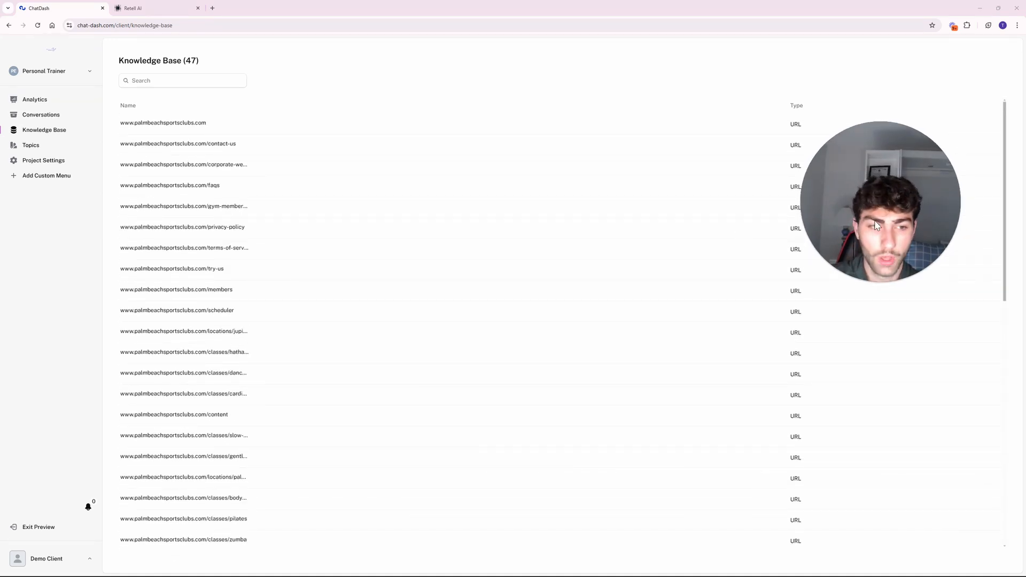
{"action": "left_click", "coordinate": [58, 144]}
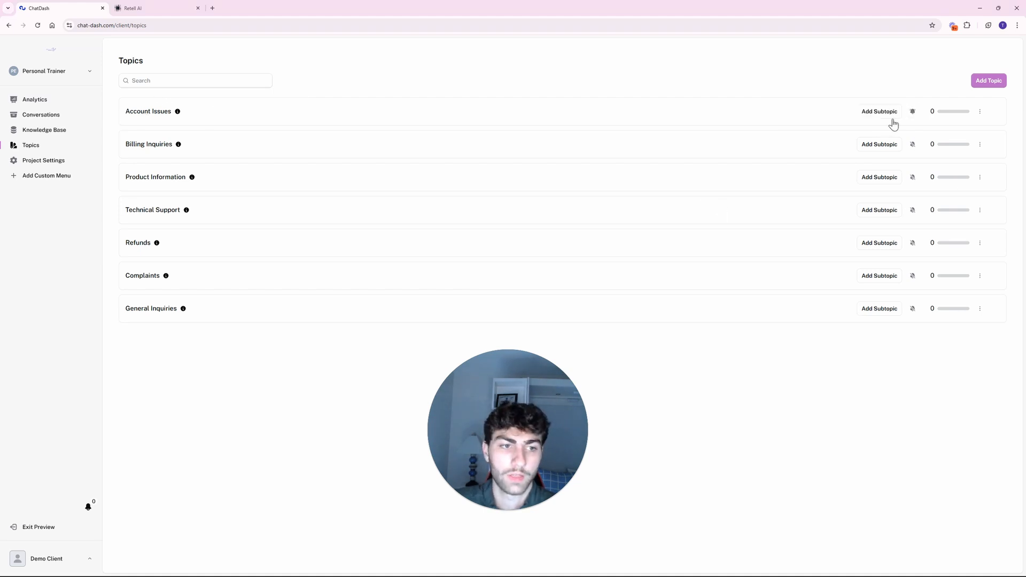
{"action": "left_click", "coordinate": [64, 162]}
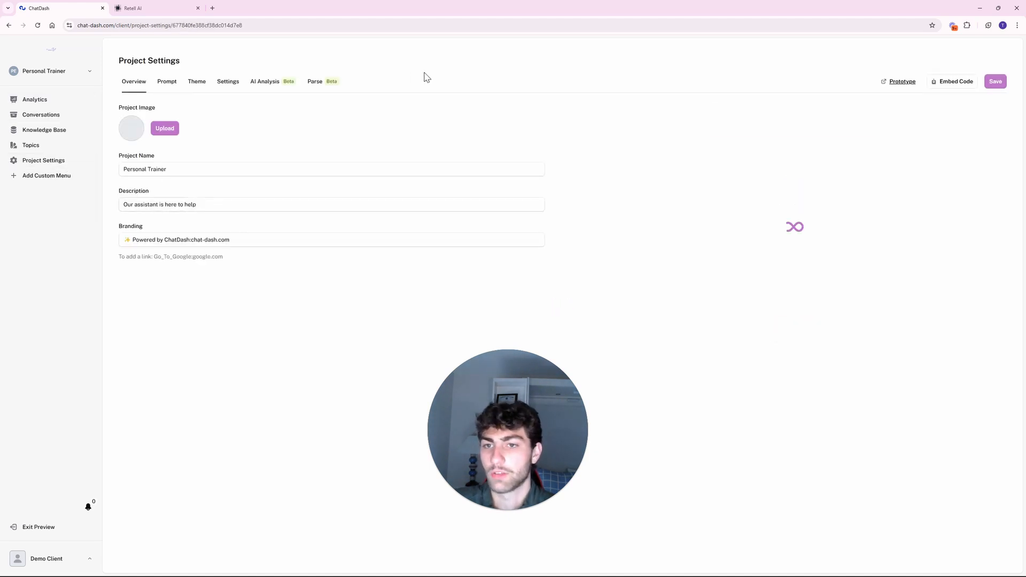
{"action": "left_click", "coordinate": [15, 100]}
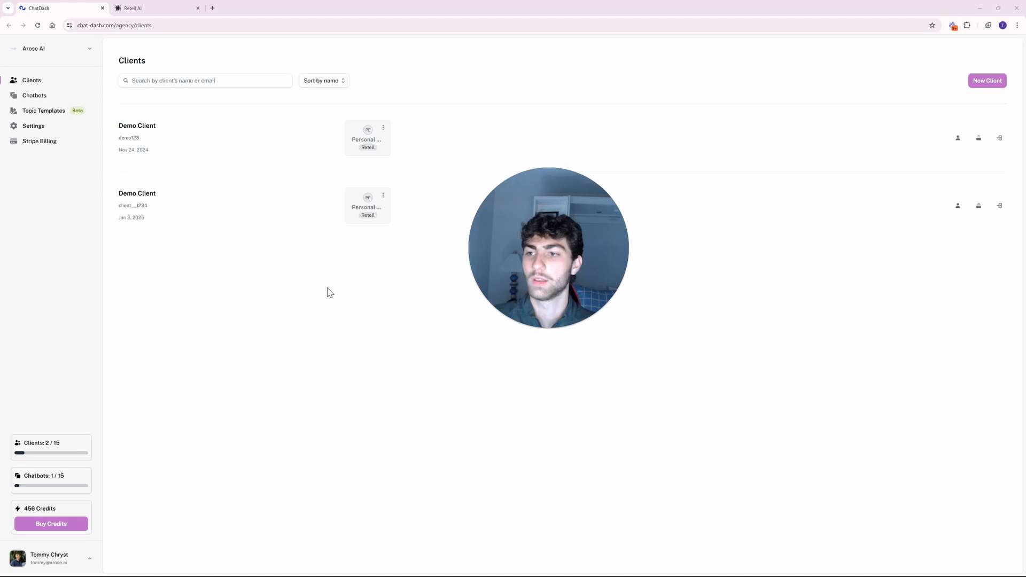
On Stripe Billing, connect a Stripe account using country code US.
{"action": "left_click", "coordinate": [66, 145]}
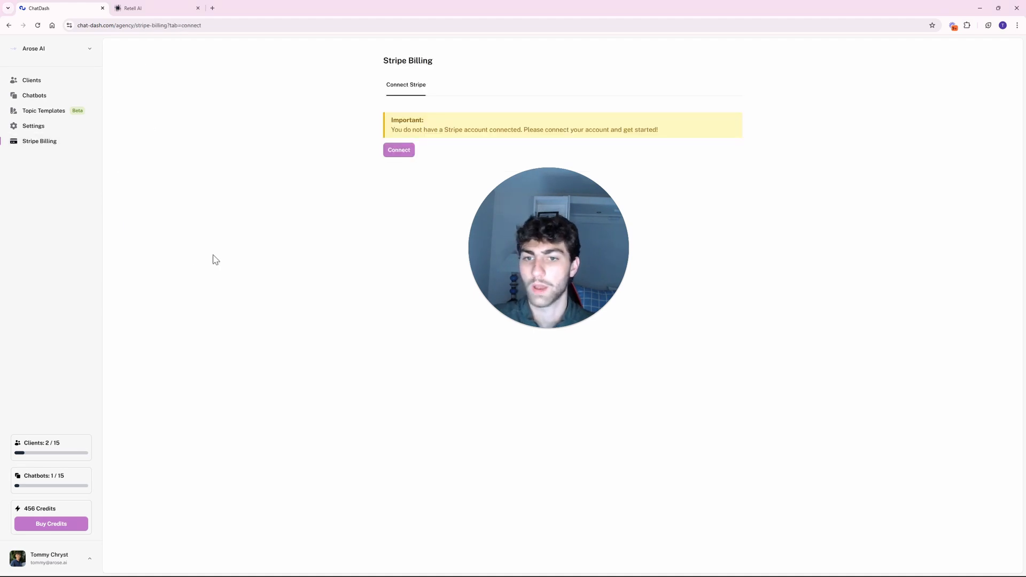
{"action": "left_click_drag", "start_coordinate": [554, 209], "coordinate": [362, 240]}
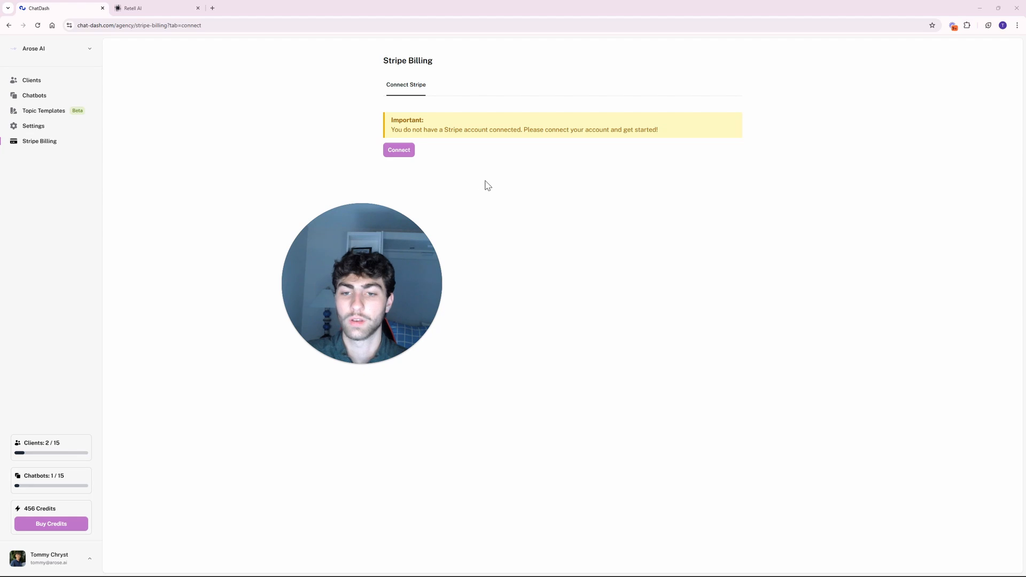
{"action": "left_click", "coordinate": [398, 151]}
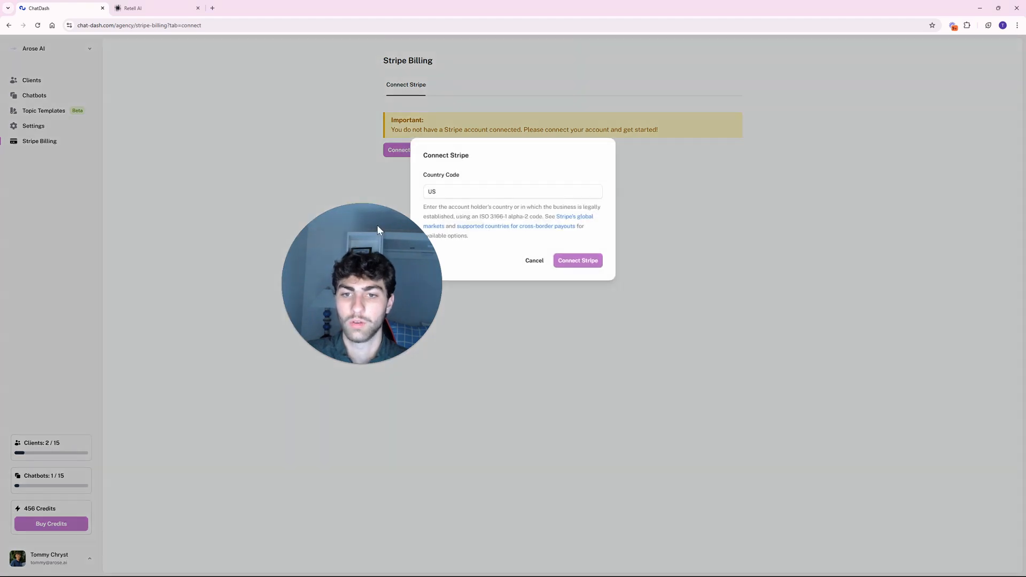
{"action": "left_click_drag", "start_coordinate": [377, 225], "coordinate": [273, 220]}
{"action": "left_click", "coordinate": [597, 263]}
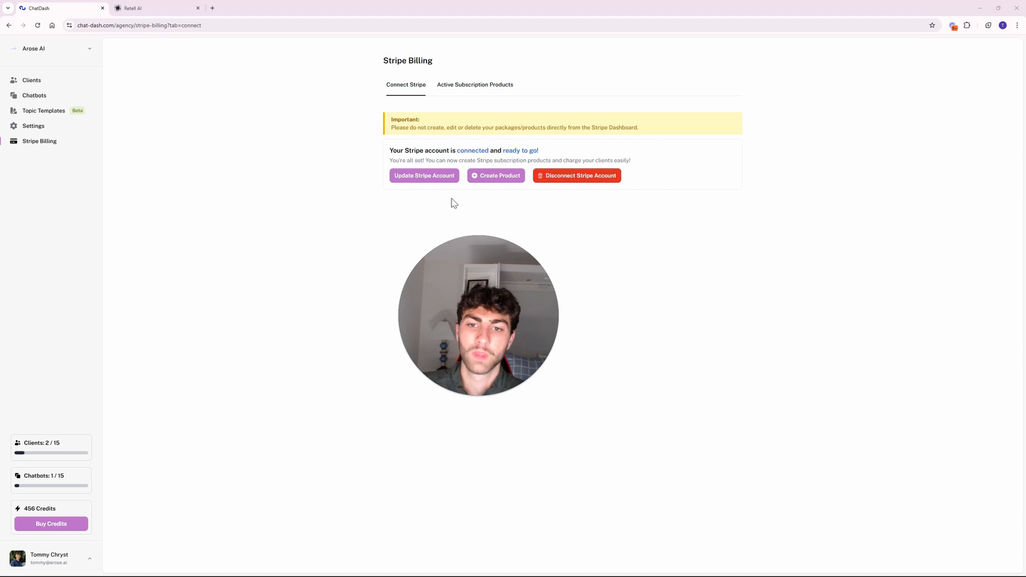
Start a new product named 'Demo Gym Personal Trainer'.
{"action": "left_click", "coordinate": [508, 177]}
{"action": "left_click_drag", "start_coordinate": [468, 319], "coordinate": [827, 221]}
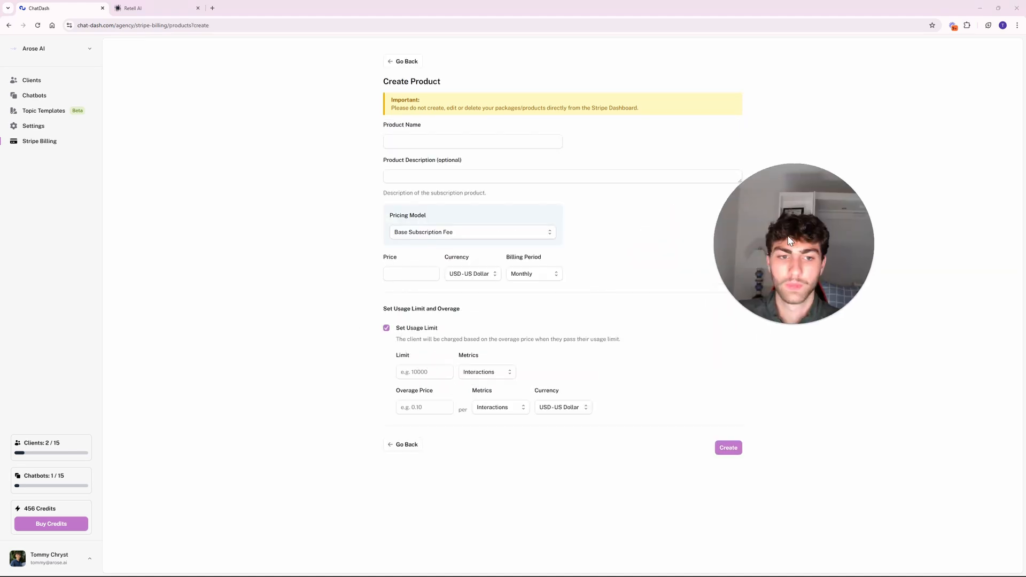
{"action": "left_click", "coordinate": [481, 140]}
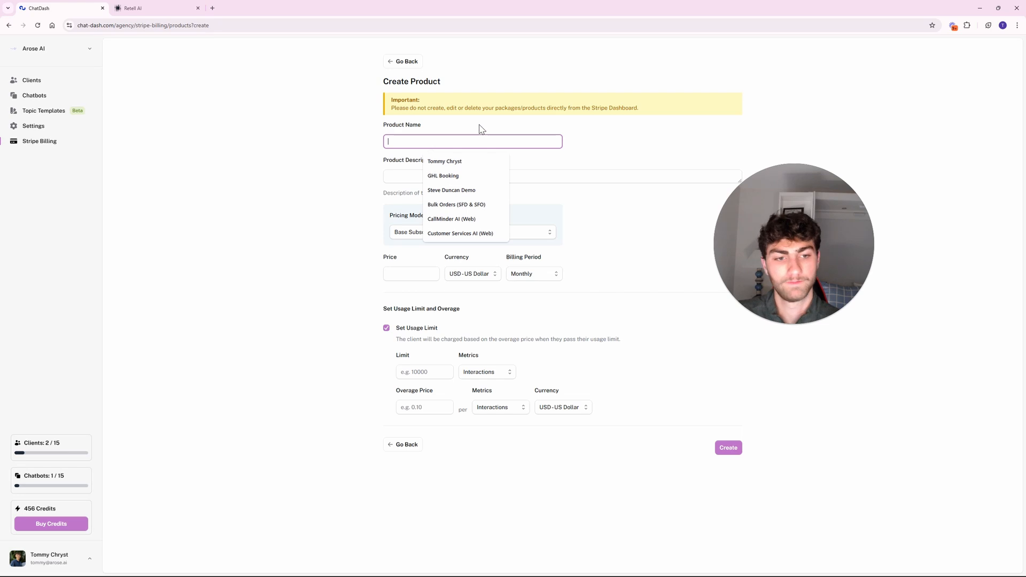
{"action": "type", "text": "Demo Gym"}
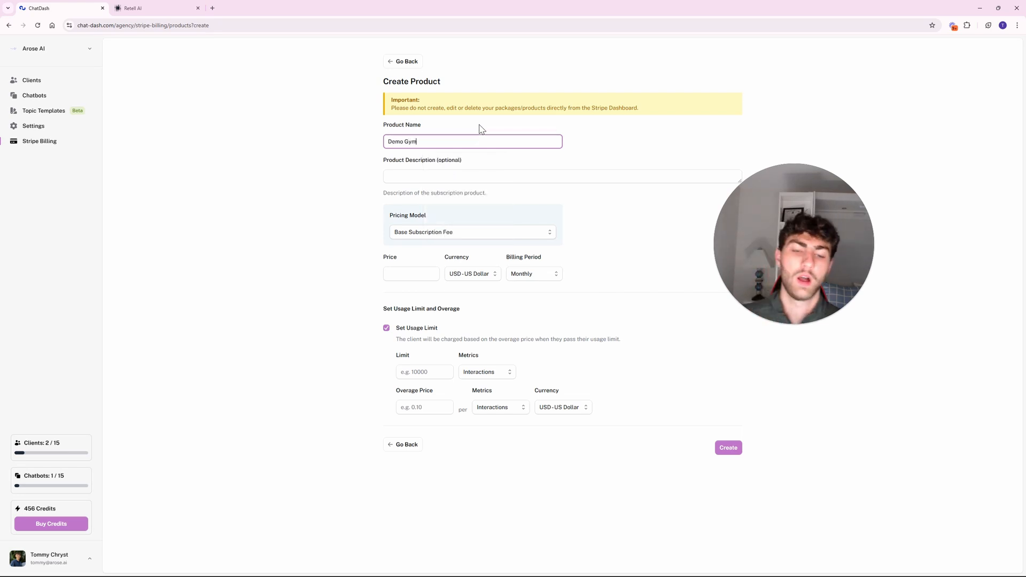
{"action": "type", "text": " Pers"}
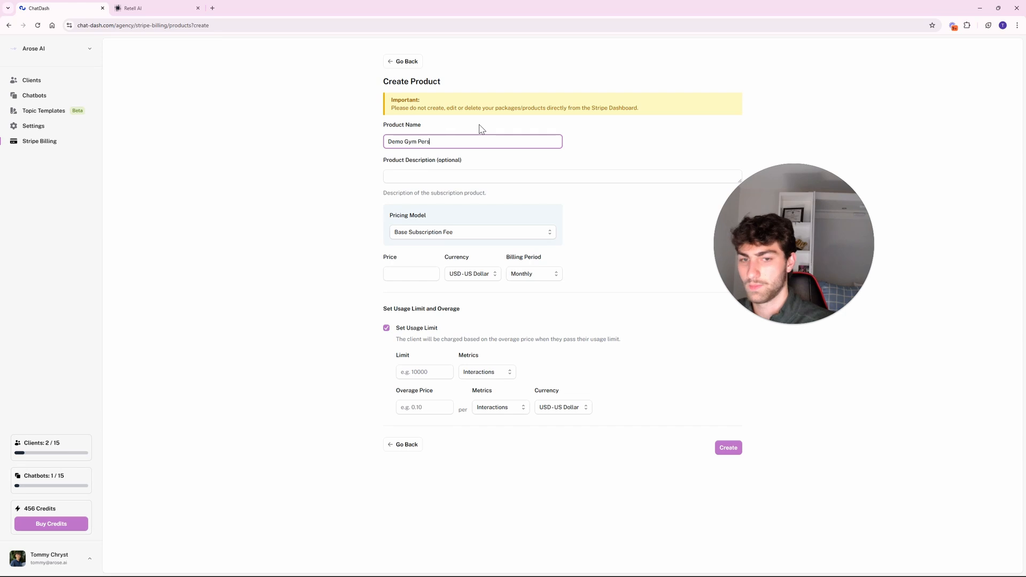
{"action": "type", "text": "onal Gr"}
{"action": "key", "text": "BackSpace"}
{"action": "key", "text": "BackSpace"}
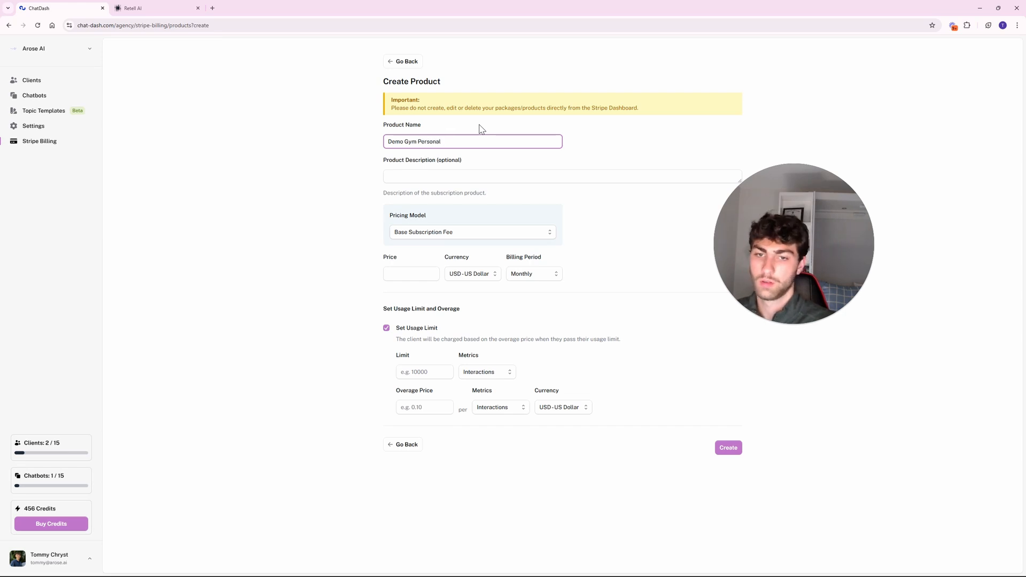
{"action": "type", "text": "Trainer"}
{"action": "key", "text": "Return"}
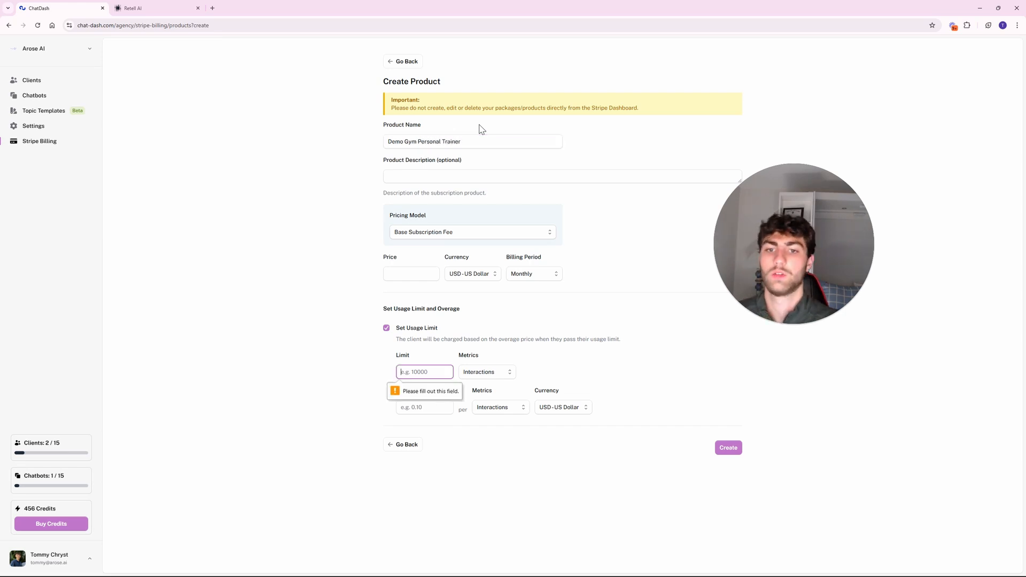
{"action": "left_click", "coordinate": [312, 186]}
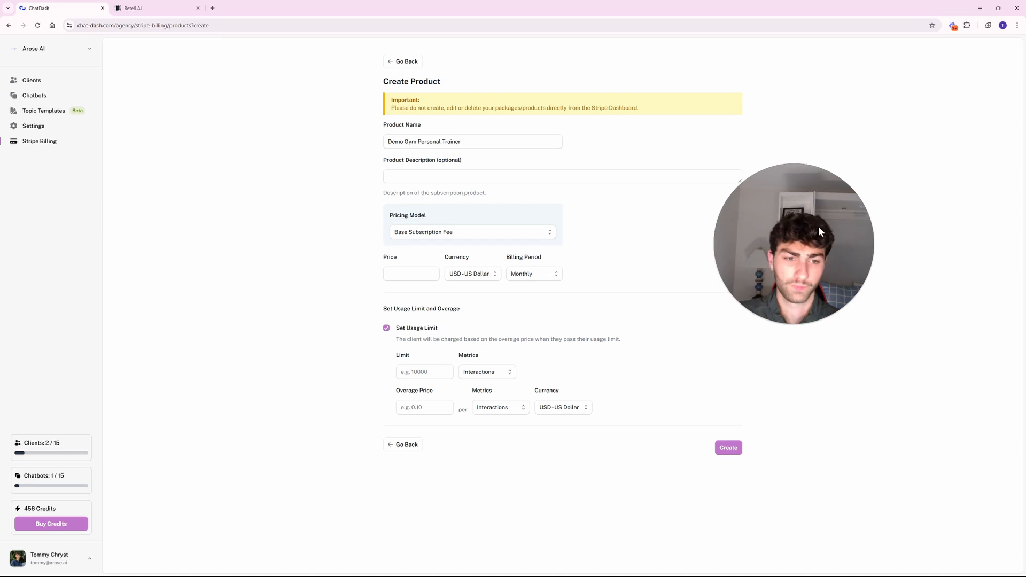
{"action": "left_click_drag", "start_coordinate": [819, 226], "coordinate": [868, 201]}
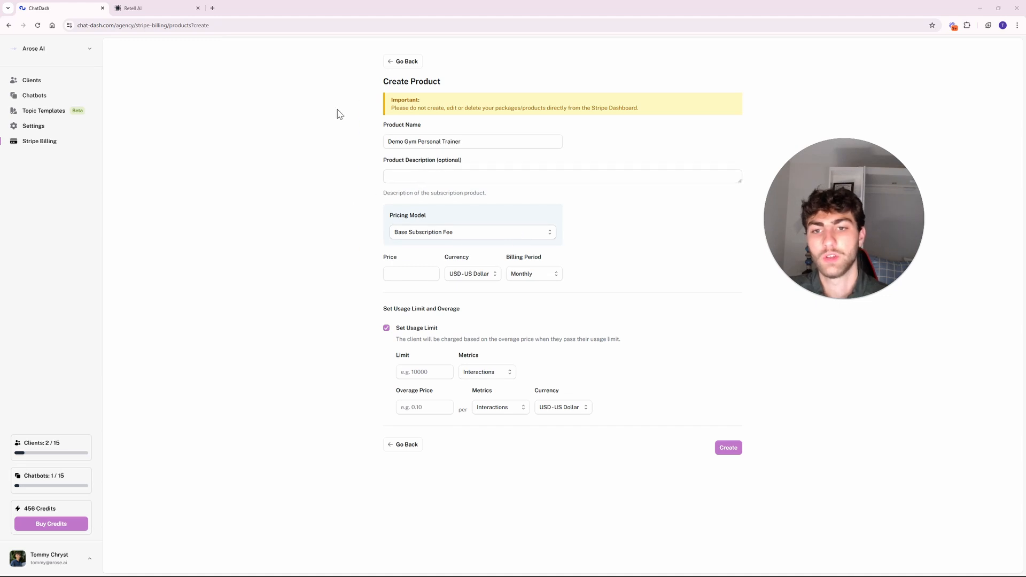
{"action": "left_click_drag", "start_coordinate": [339, 112], "coordinate": [609, 217]}
{"action": "left_click", "coordinate": [481, 206]}
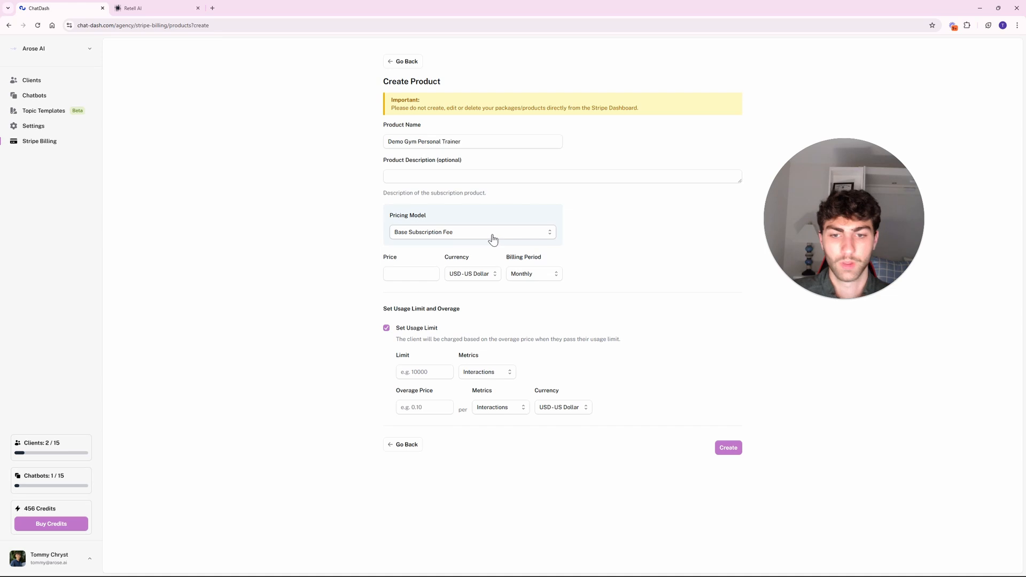
Set the product price to 300 and the usage limit to 500.
{"action": "left_click", "coordinate": [410, 276]}
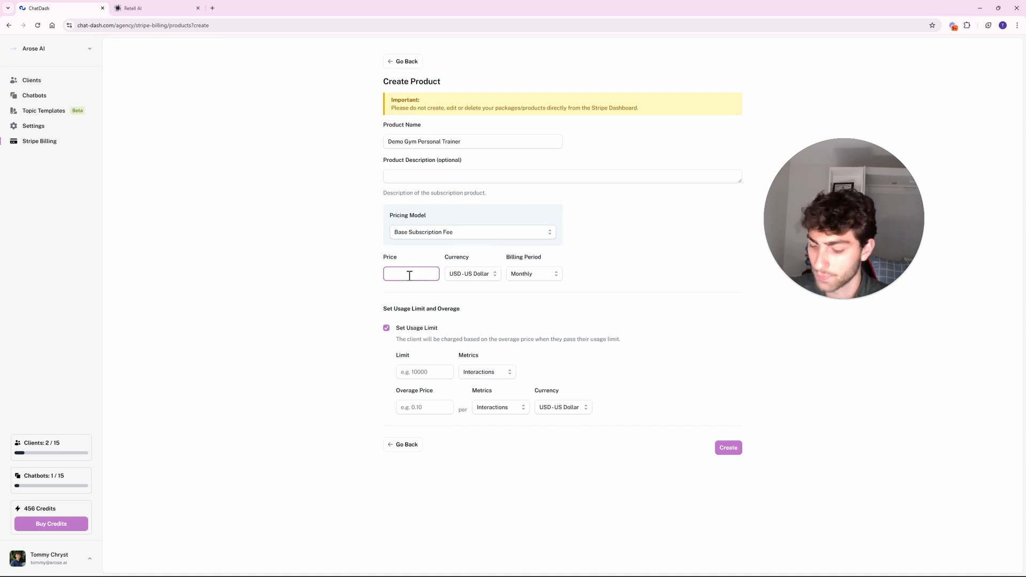
{"action": "type", "text": "3000"}
{"action": "key", "text": "BackSpace"}
{"action": "left_click", "coordinate": [360, 286]}
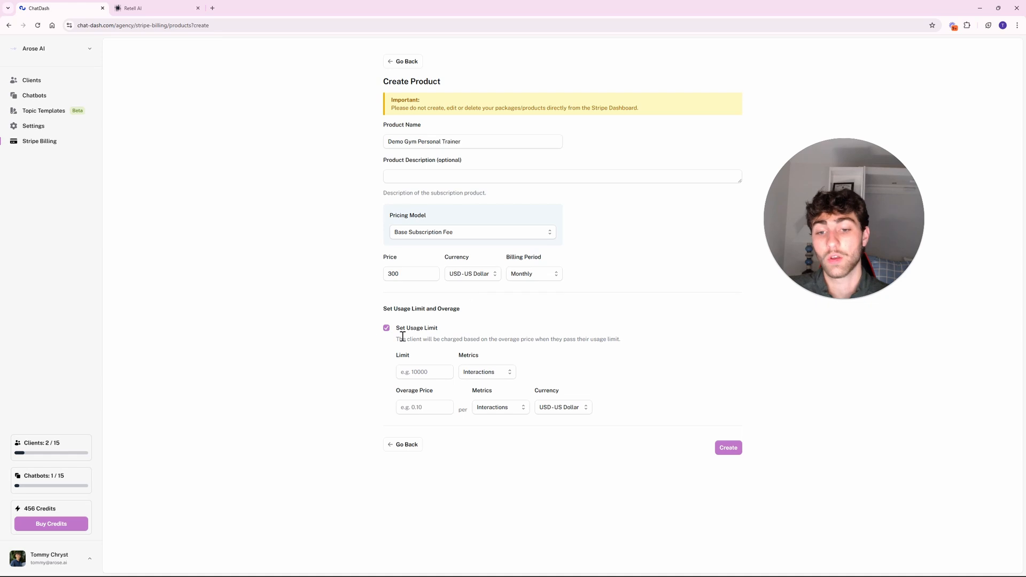
{"action": "triple_click", "coordinate": [416, 308]}
{"action": "left_click", "coordinate": [476, 312]}
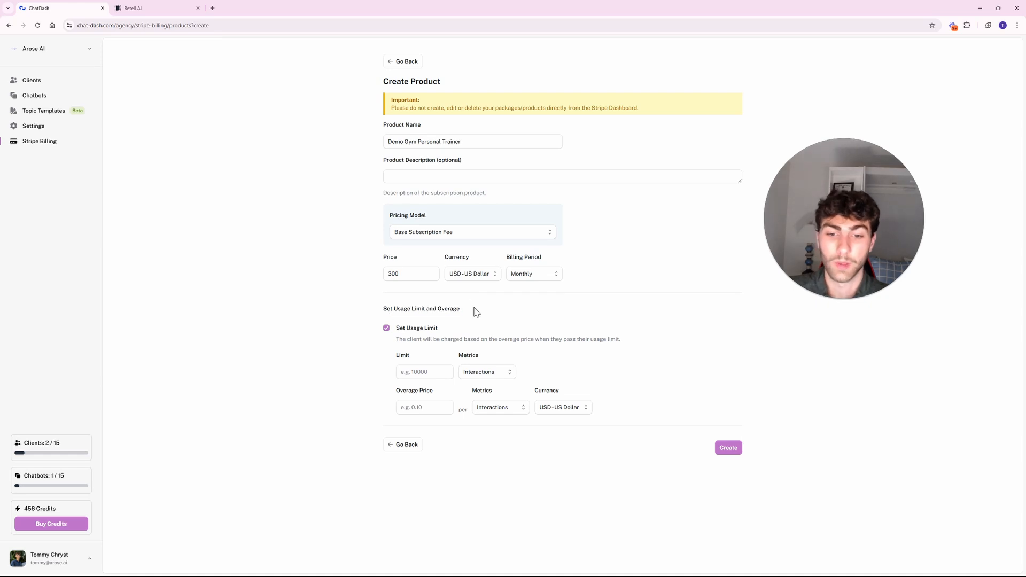
{"action": "left_click", "coordinate": [423, 368]}
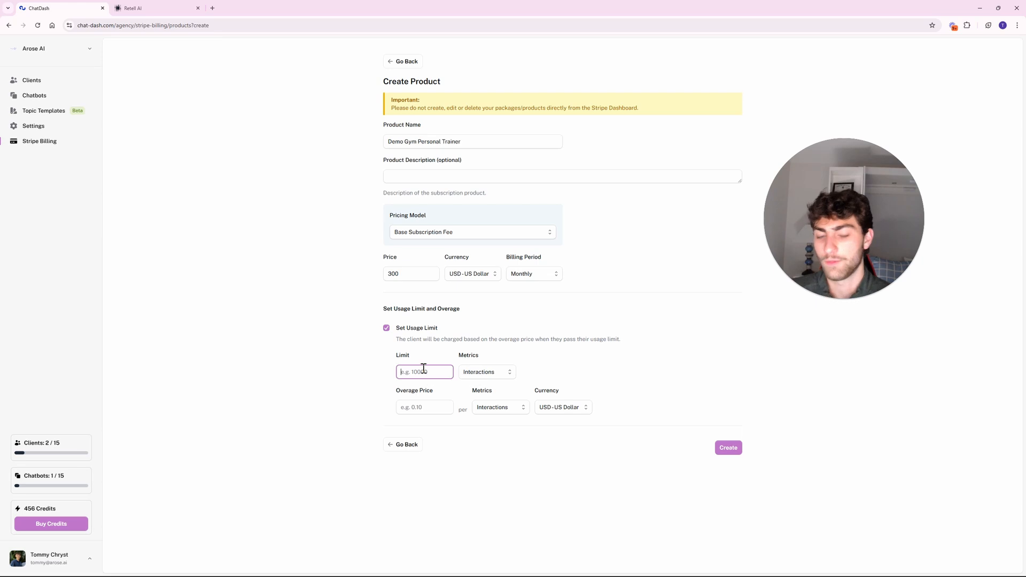
{"action": "left_click", "coordinate": [331, 395]}
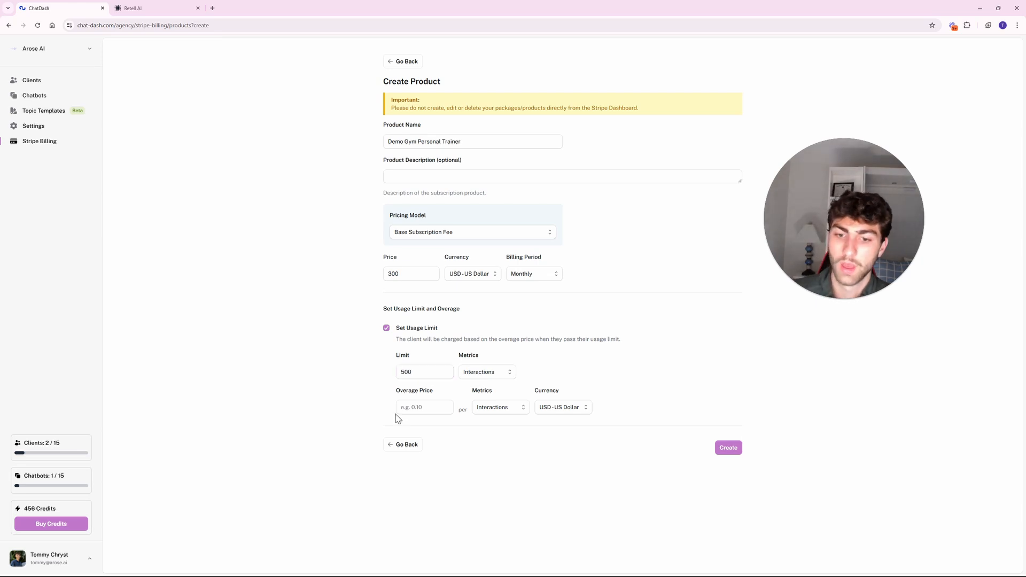
Set the overage price to 0.05 charged per minute instead of per interaction.
{"action": "left_click", "coordinate": [420, 410]}
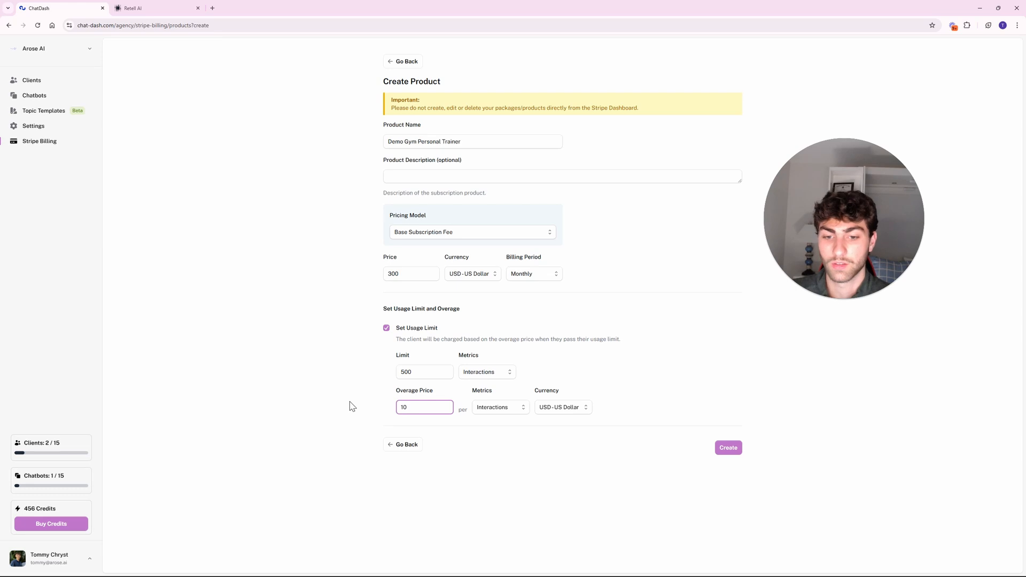
{"action": "left_click", "coordinate": [306, 414]}
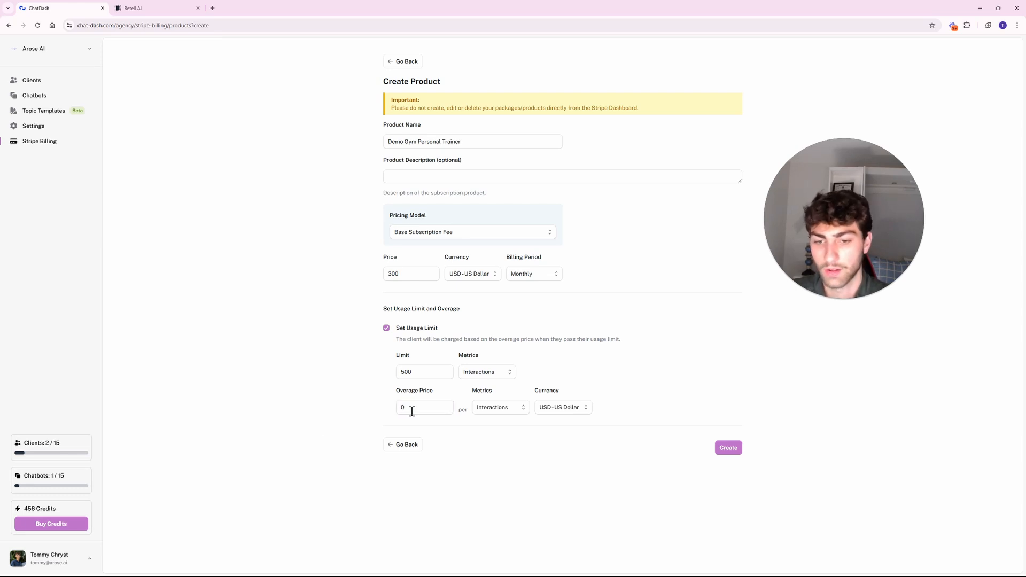
{"action": "left_click", "coordinate": [412, 411]}
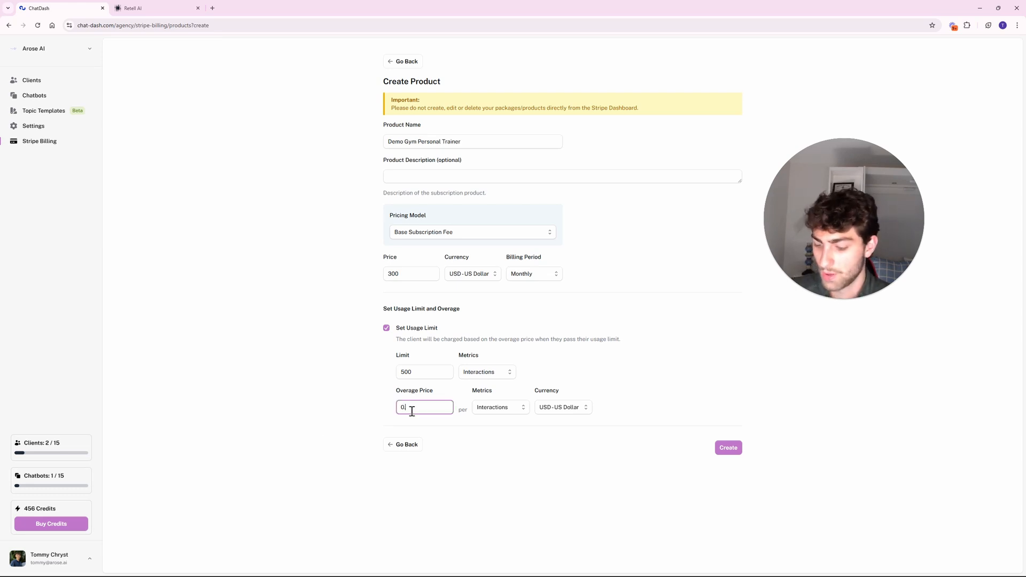
{"action": "left_click", "coordinate": [365, 417]}
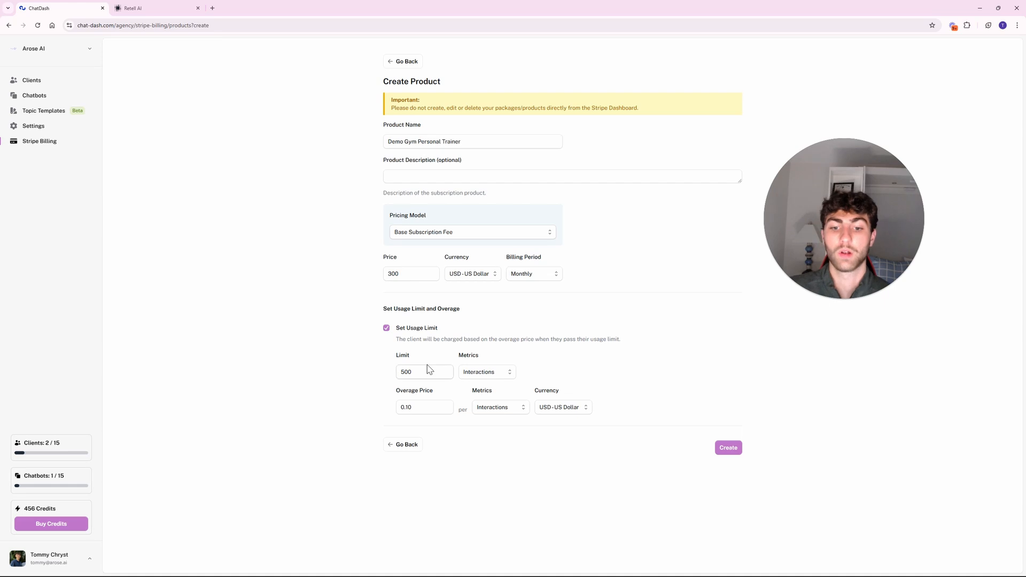
{"action": "left_click_drag", "start_coordinate": [484, 418], "coordinate": [482, 414]}
{"action": "left_click", "coordinate": [492, 411]}
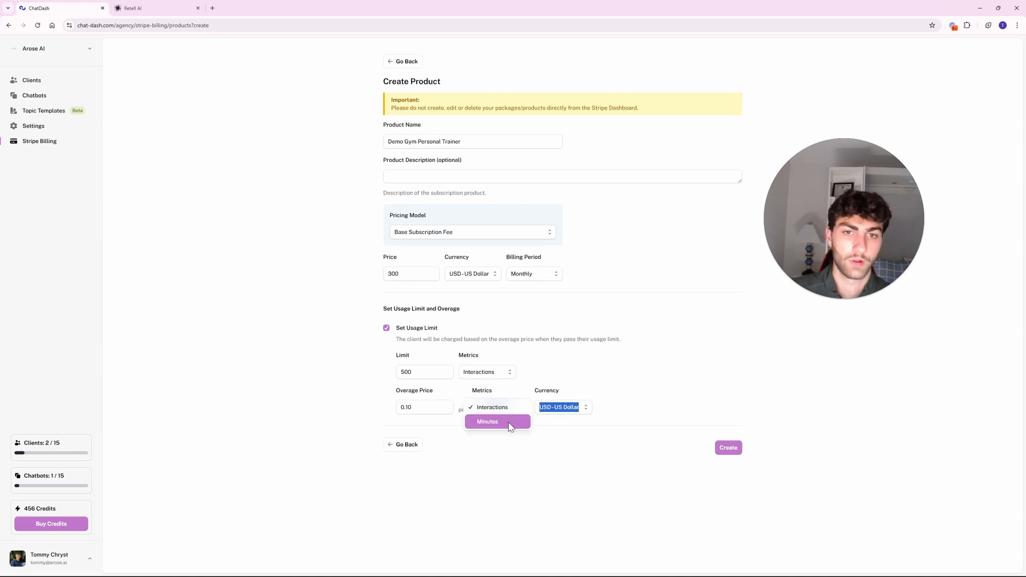
{"action": "left_click", "coordinate": [508, 422]}
{"action": "left_click", "coordinate": [472, 484]}
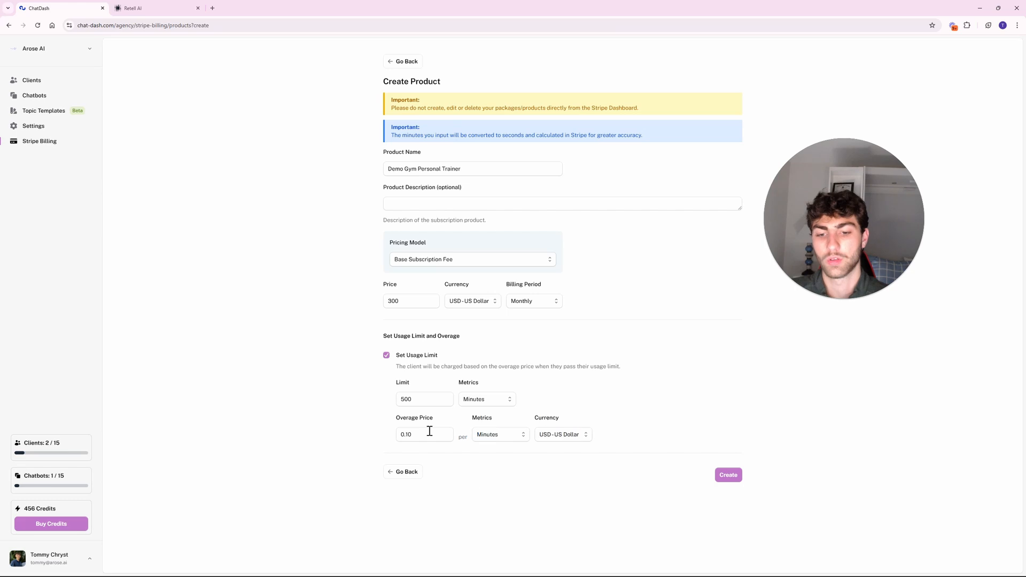
{"action": "left_click", "coordinate": [425, 433]}
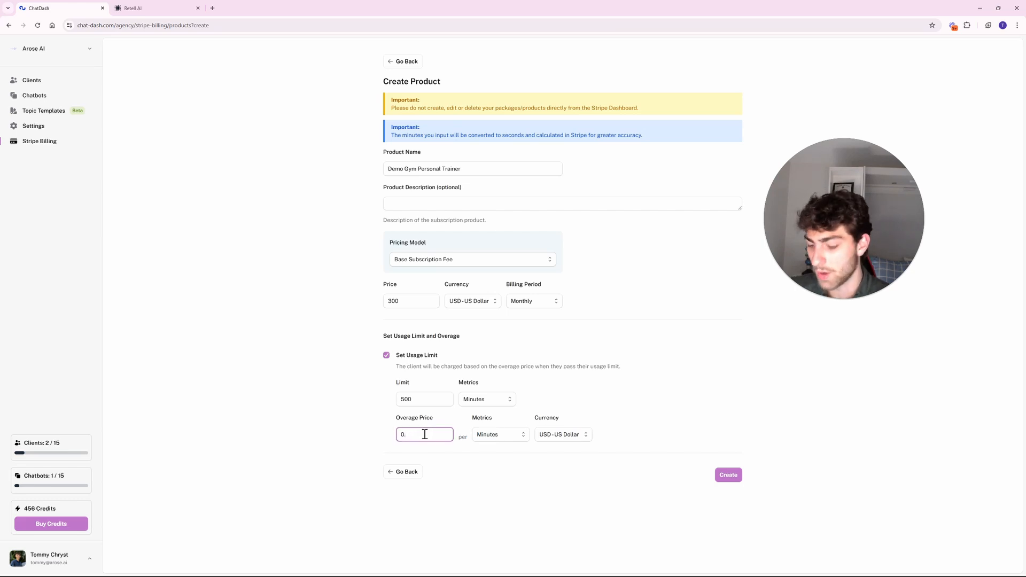
{"action": "type", "text": "0.05"}
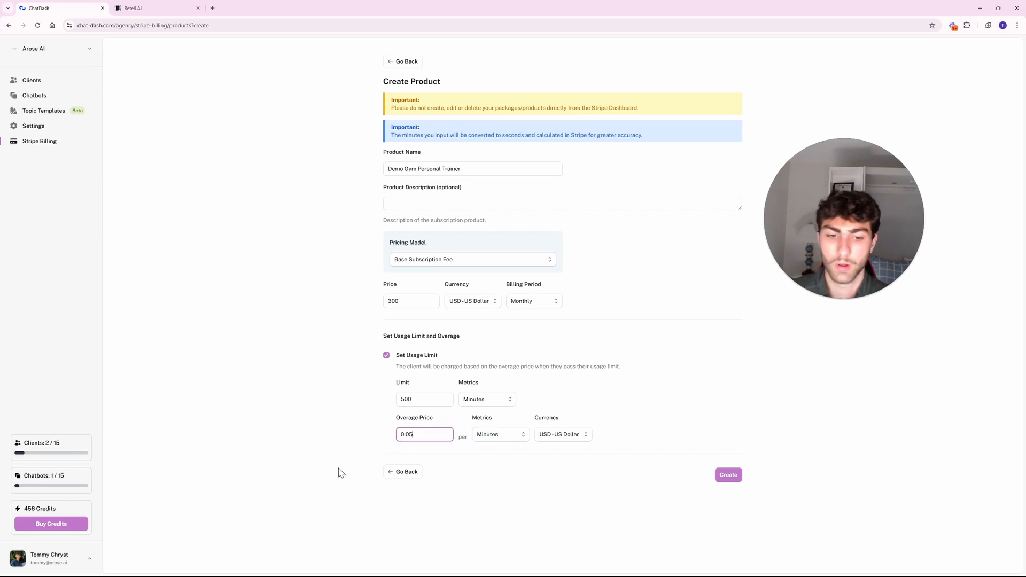
{"action": "left_click", "coordinate": [339, 469]}
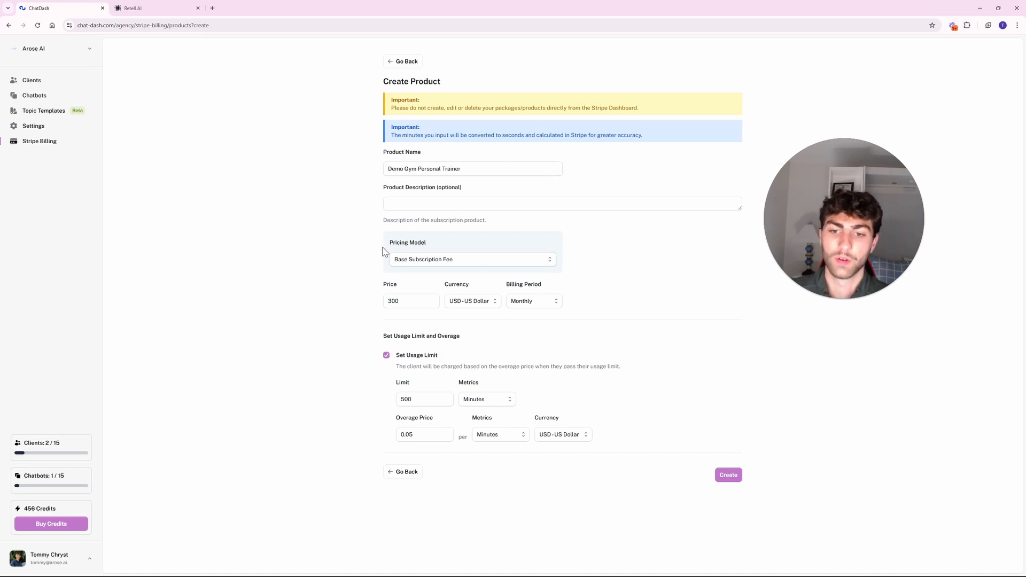
{"action": "left_click", "coordinate": [423, 266]}
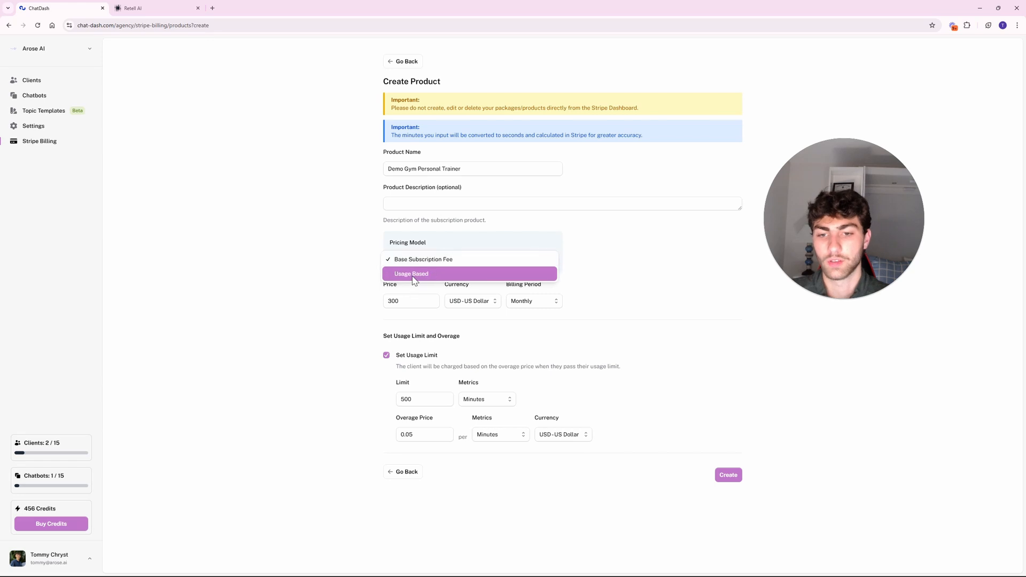
{"action": "left_click", "coordinate": [414, 274]}
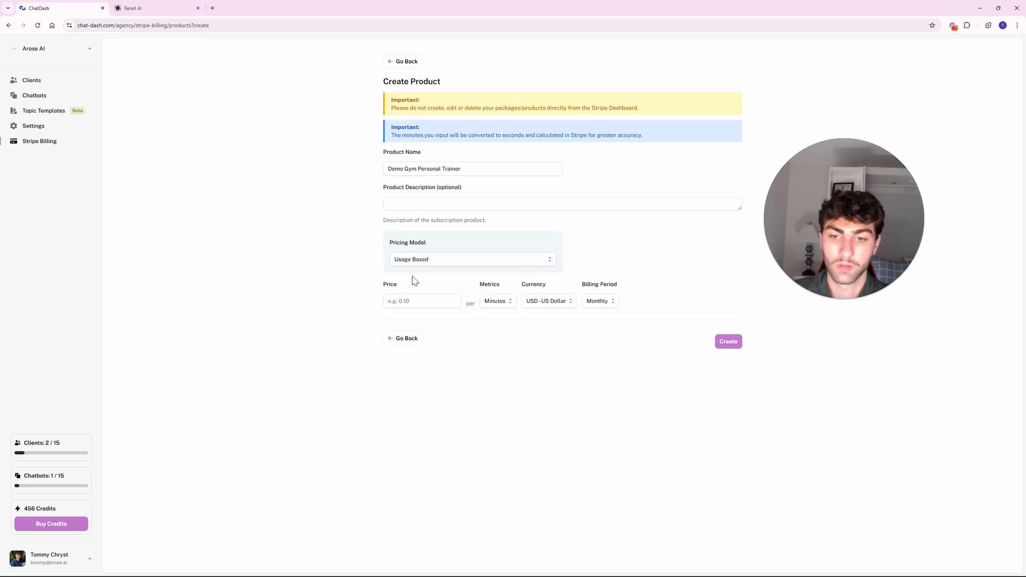
{"action": "double_click", "coordinate": [629, 319]}
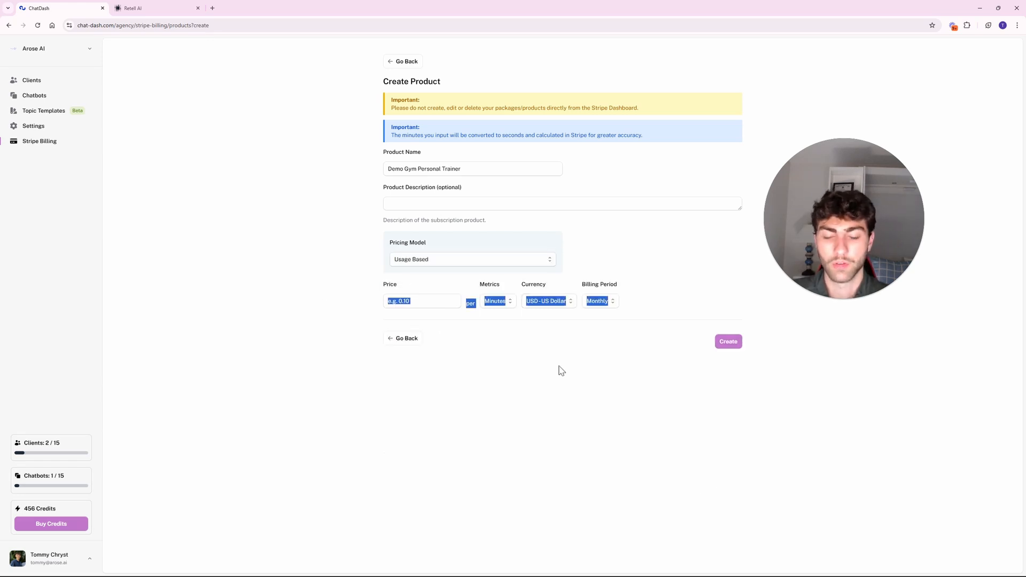
{"action": "left_click", "coordinate": [542, 372]}
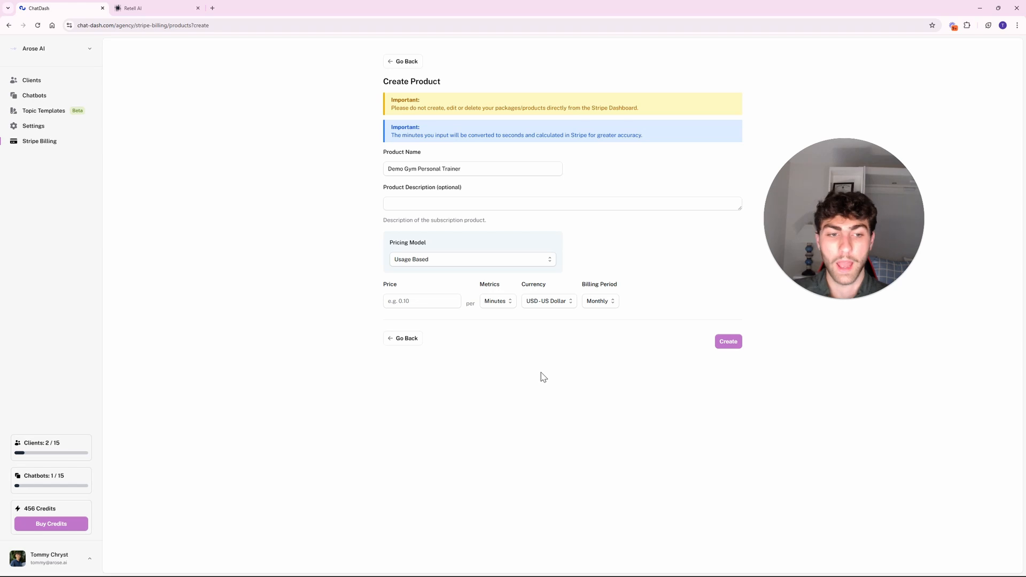
{"action": "left_click", "coordinate": [613, 303]}
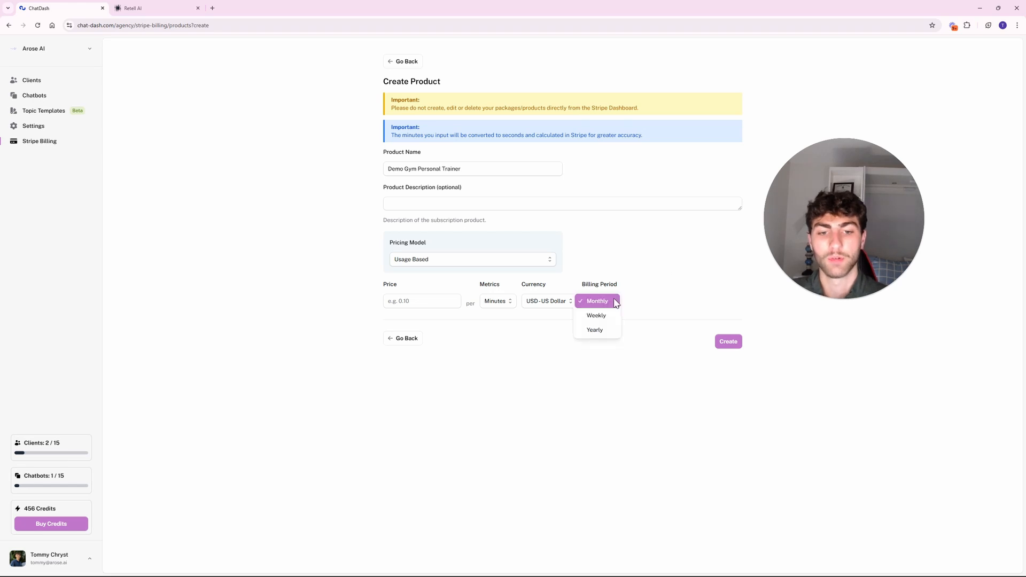
{"action": "left_click", "coordinate": [662, 277]}
{"action": "left_click", "coordinate": [614, 300]}
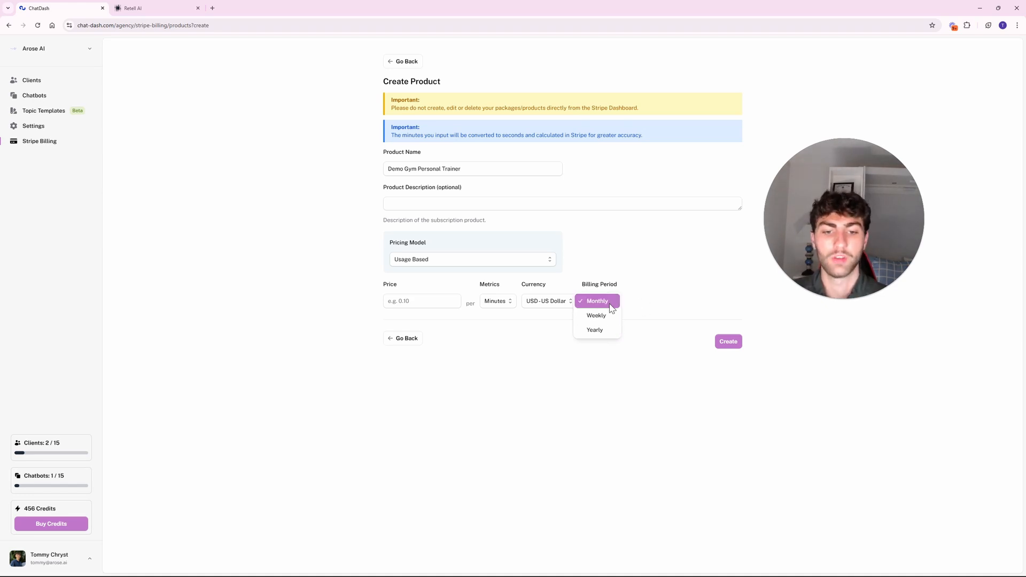
{"action": "left_click", "coordinate": [622, 278]}
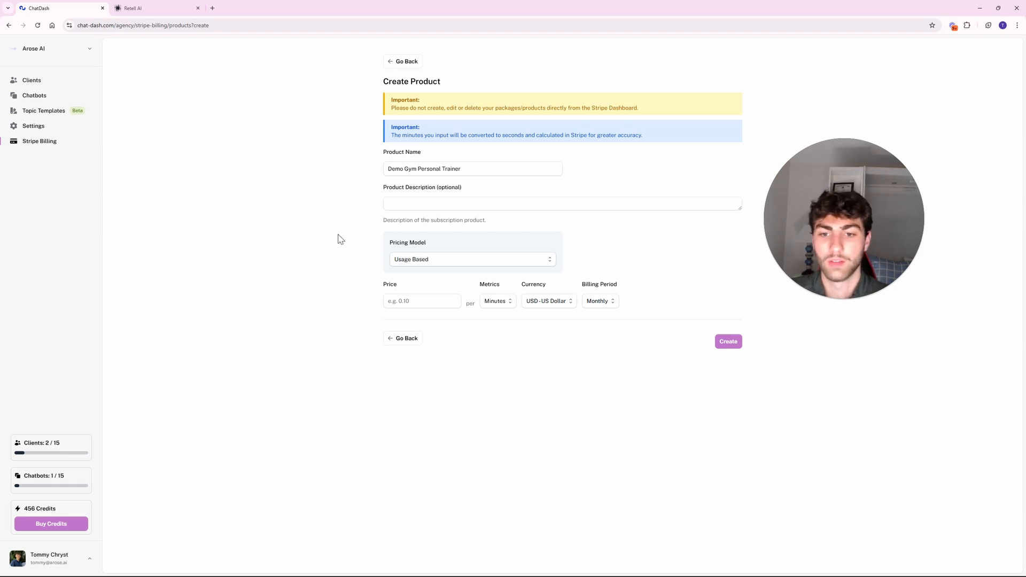
Return to the Stripe overview and start a new product named Demo.
{"action": "left_click", "coordinate": [402, 341]}
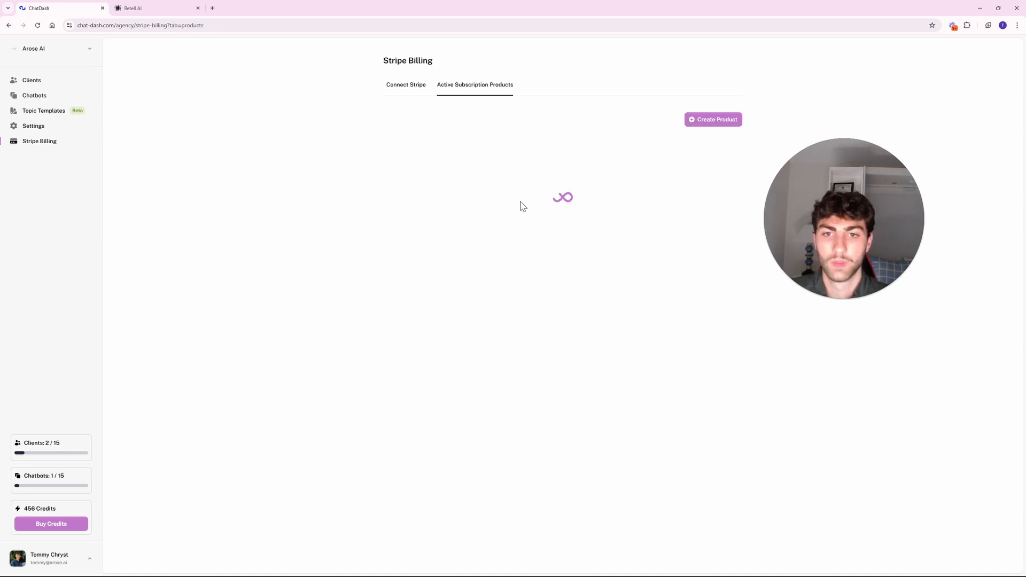
{"action": "left_click", "coordinate": [419, 85]}
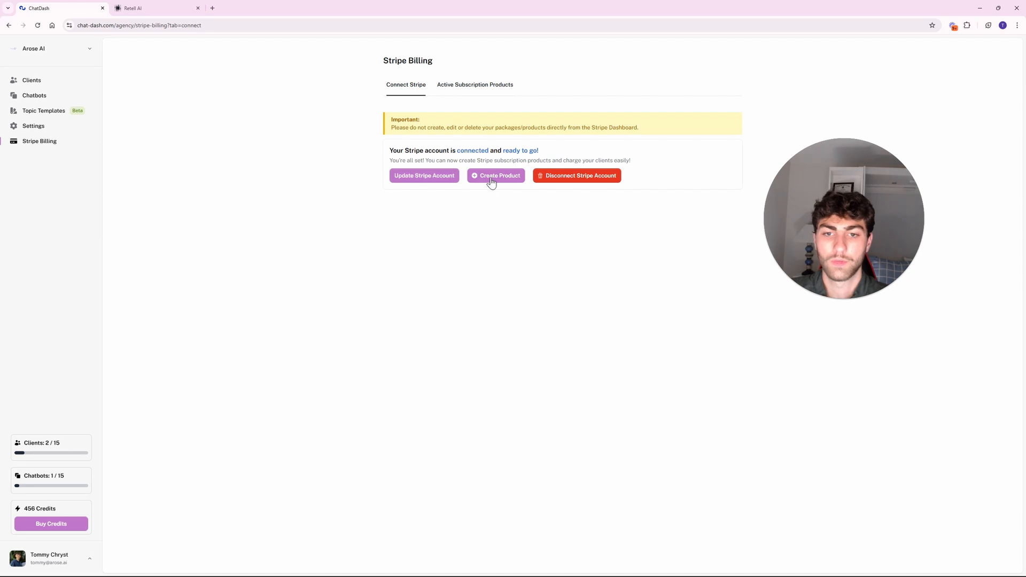
{"action": "left_click", "coordinate": [491, 179]}
{"action": "left_click", "coordinate": [447, 140]}
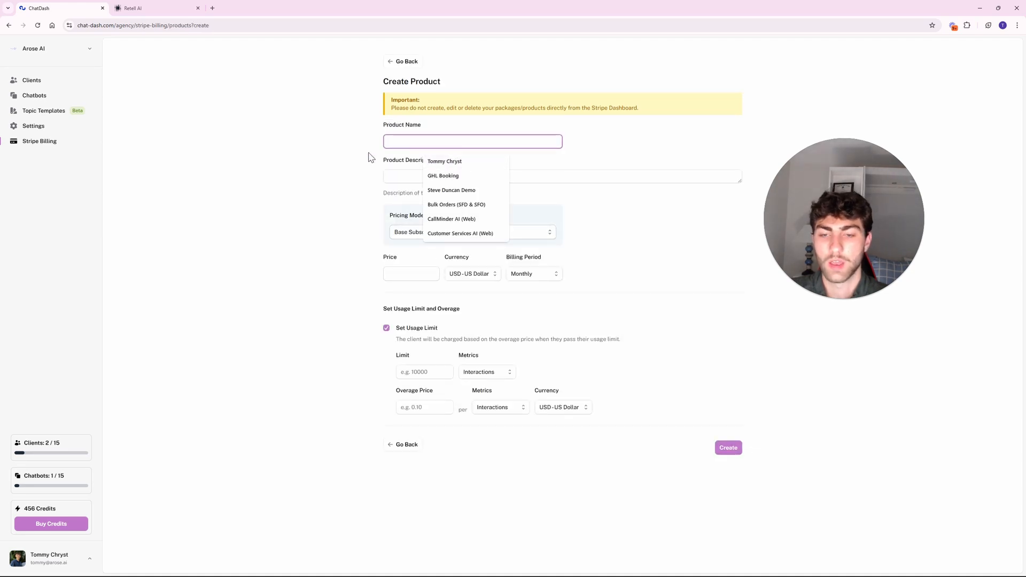
{"action": "type", "text": "Demo"}
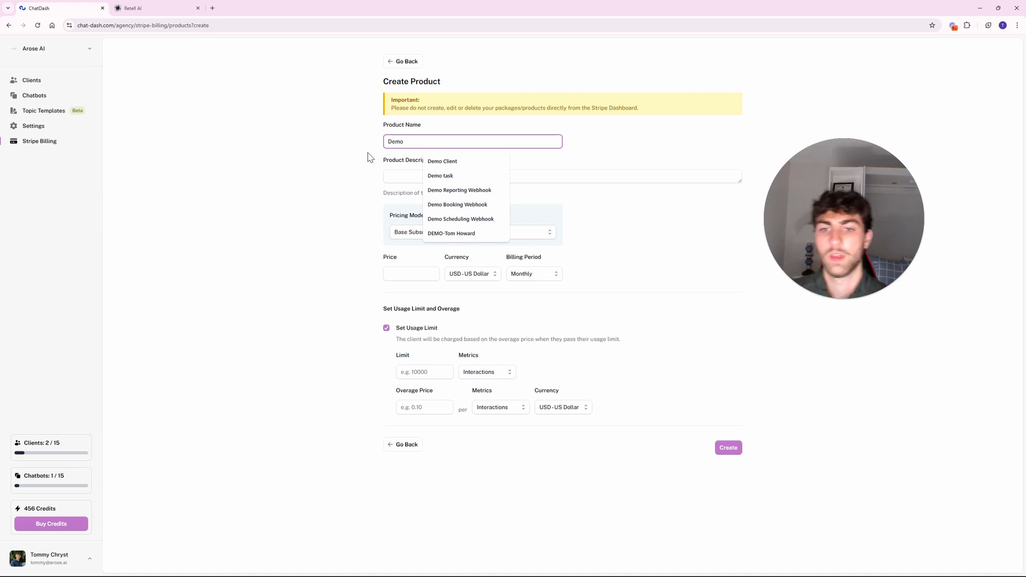
{"action": "left_click", "coordinate": [369, 158]}
Give it price 300, a 500-minute limit and 0.05 overage, then create the product.
{"action": "left_click", "coordinate": [419, 276]}
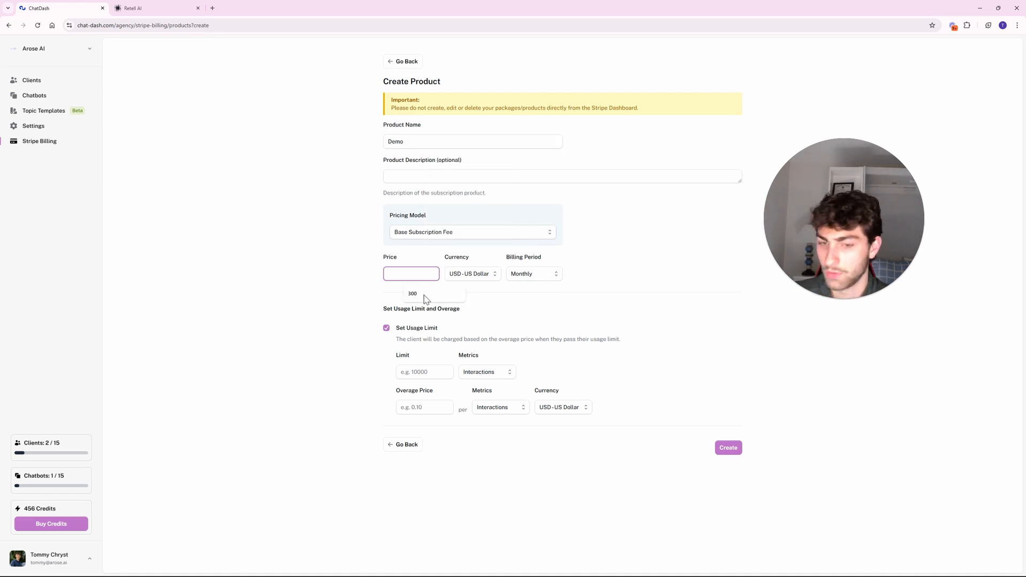
{"action": "left_click", "coordinate": [424, 295]}
{"action": "left_click", "coordinate": [412, 371]}
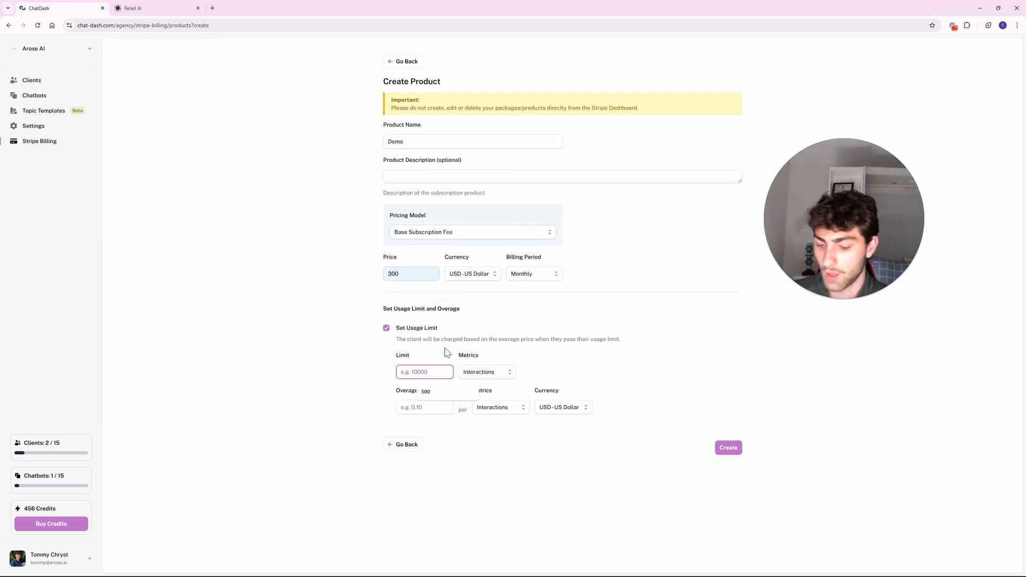
{"action": "type", "text": "500"}
{"action": "left_click", "coordinate": [481, 373]}
{"action": "left_click", "coordinate": [479, 386]}
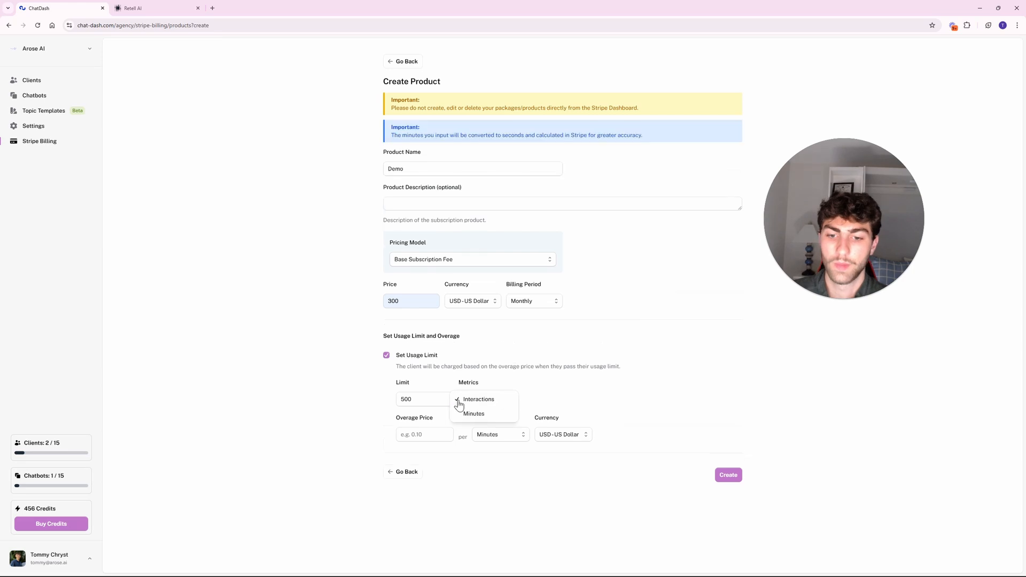
{"action": "left_click", "coordinate": [470, 414]}
{"action": "left_click", "coordinate": [428, 435]}
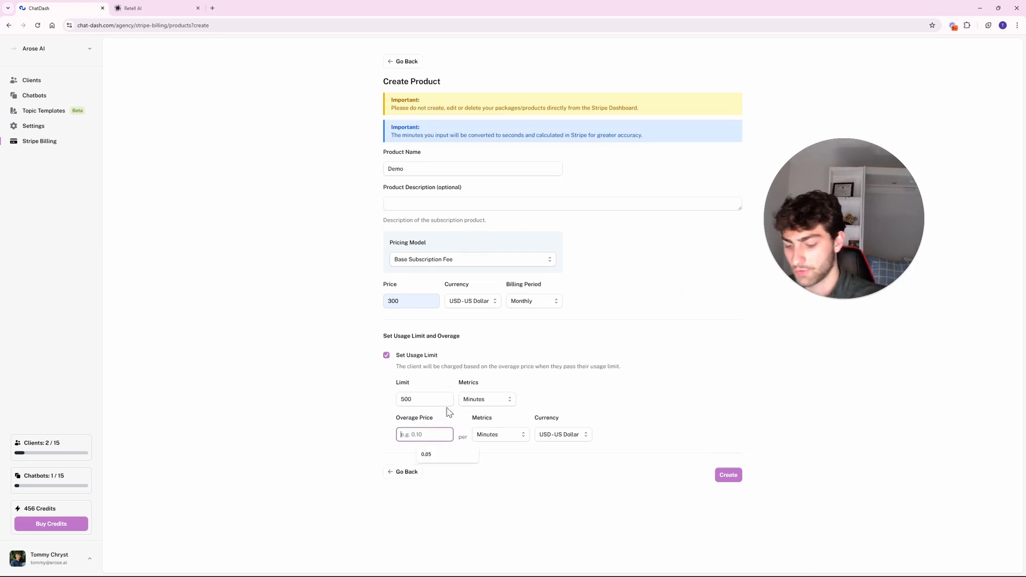
{"action": "type", "text": "0.05"}
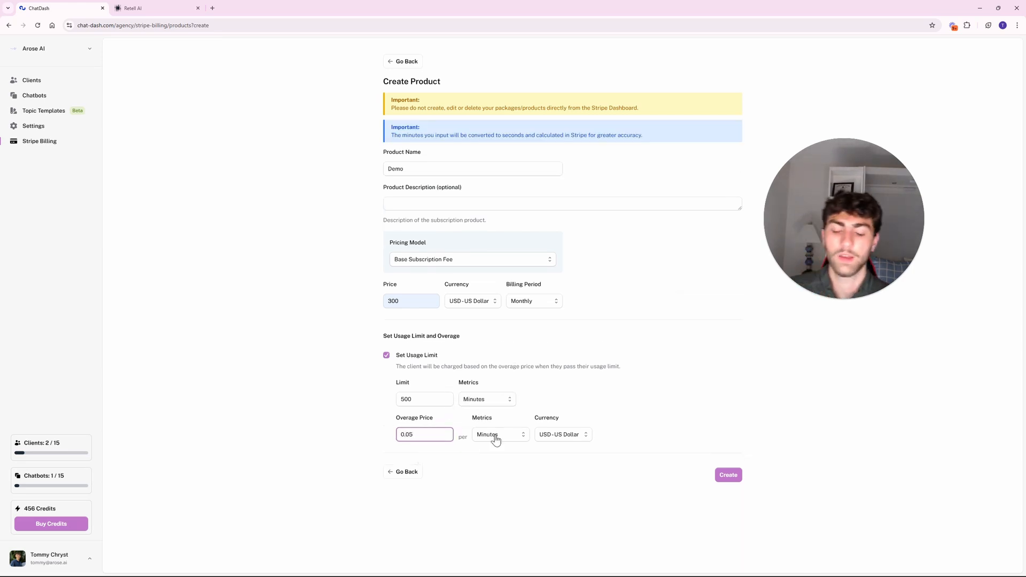
{"action": "left_click", "coordinate": [544, 468]}
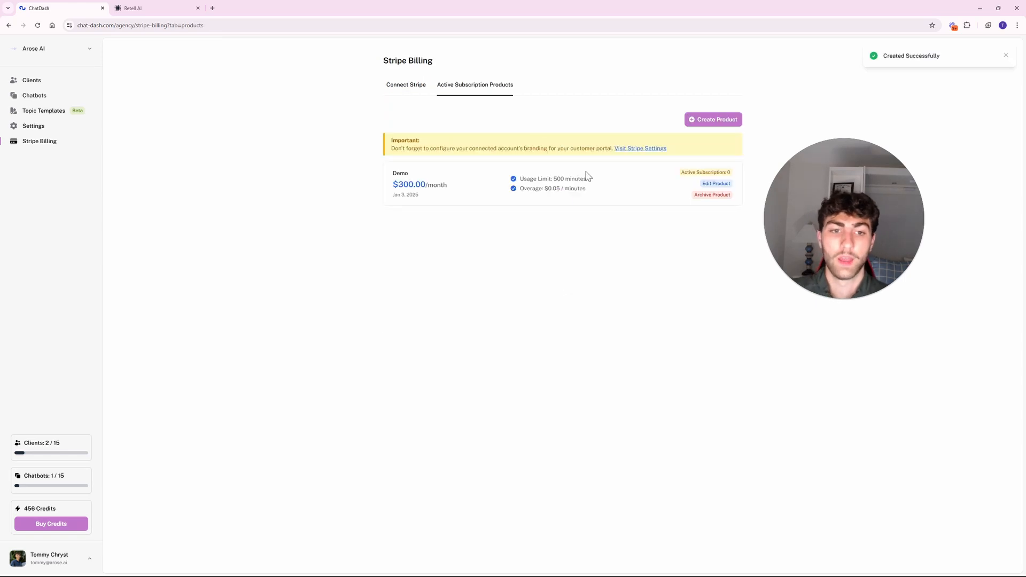
{"action": "left_click_drag", "start_coordinate": [381, 175], "coordinate": [627, 220]}
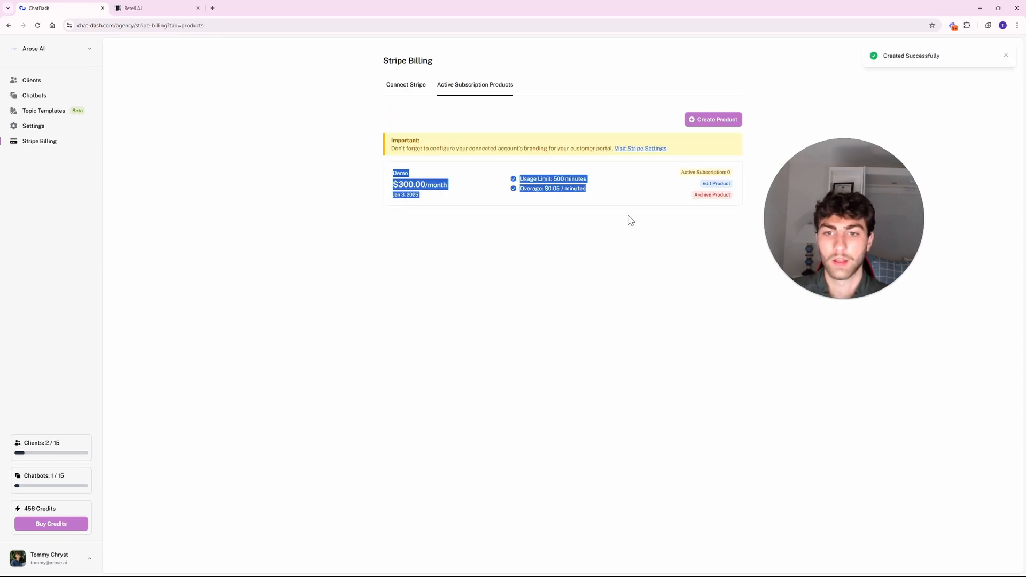
{"action": "left_click", "coordinate": [376, 224]}
Assign the Demo product to the Demo Client's Personal Trainer project under Stripe Billing.
{"action": "left_click", "coordinate": [32, 80]}
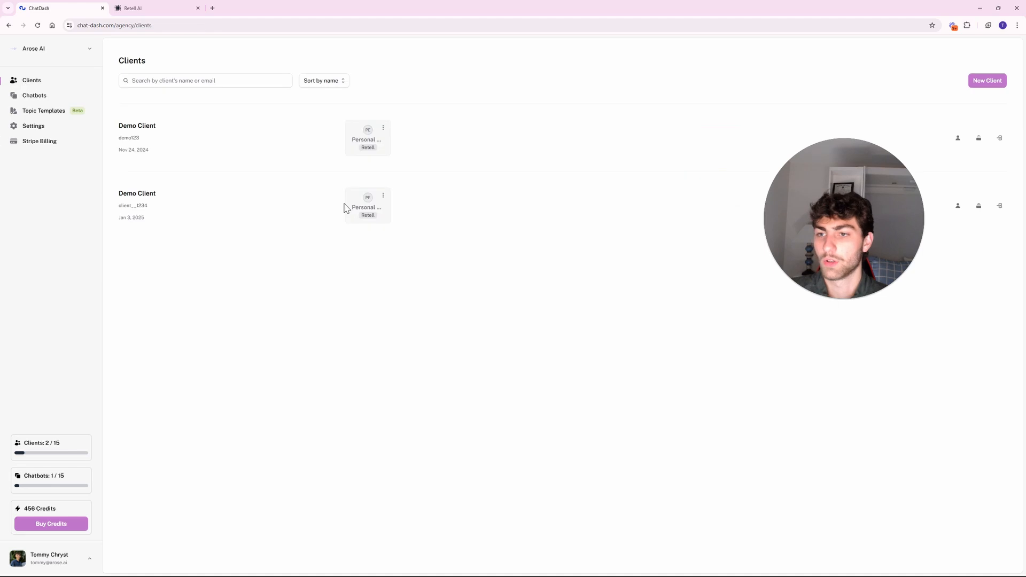
{"action": "left_click", "coordinate": [383, 128]}
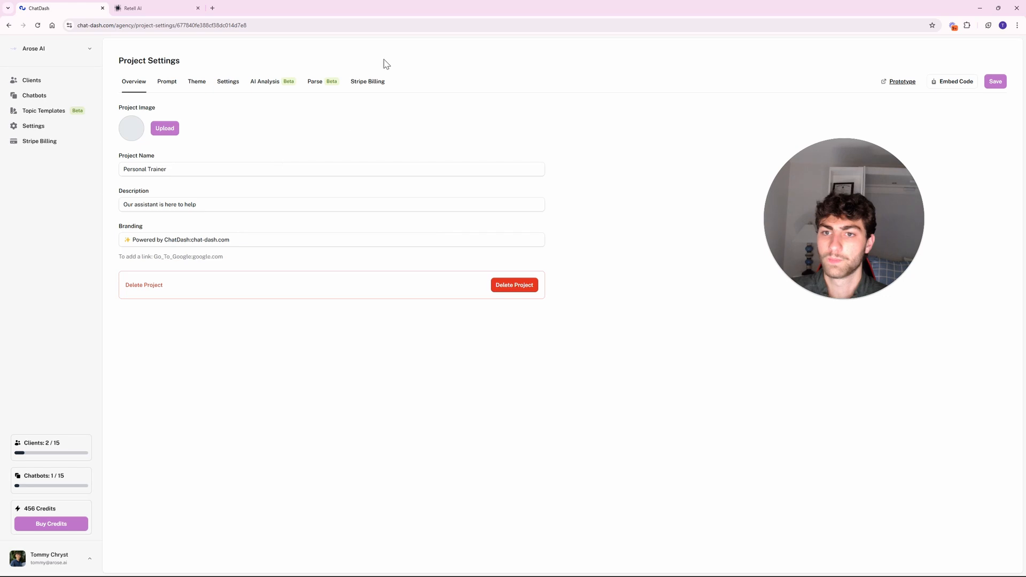
{"action": "left_click", "coordinate": [365, 83]}
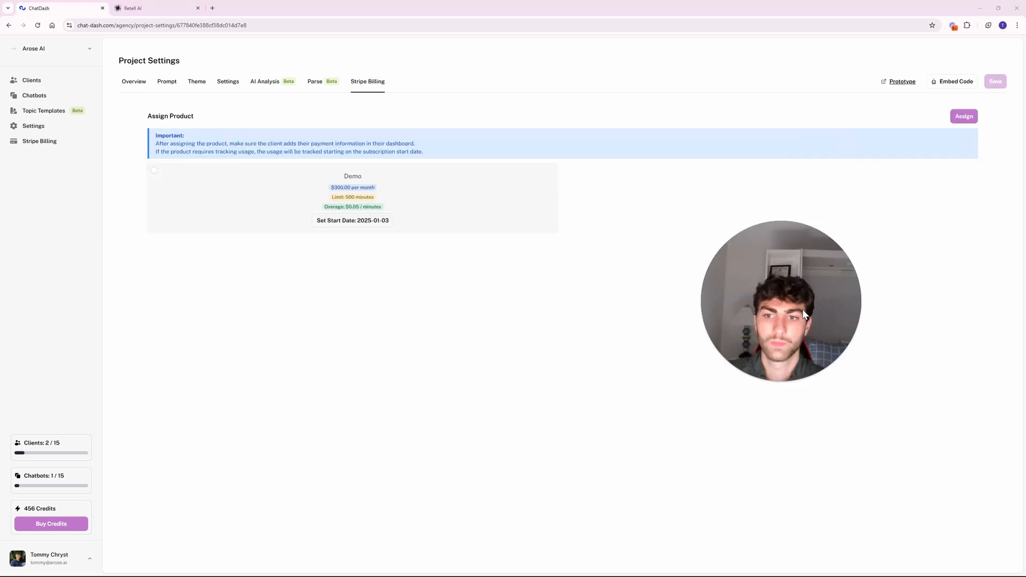
{"action": "left_click", "coordinate": [154, 170]}
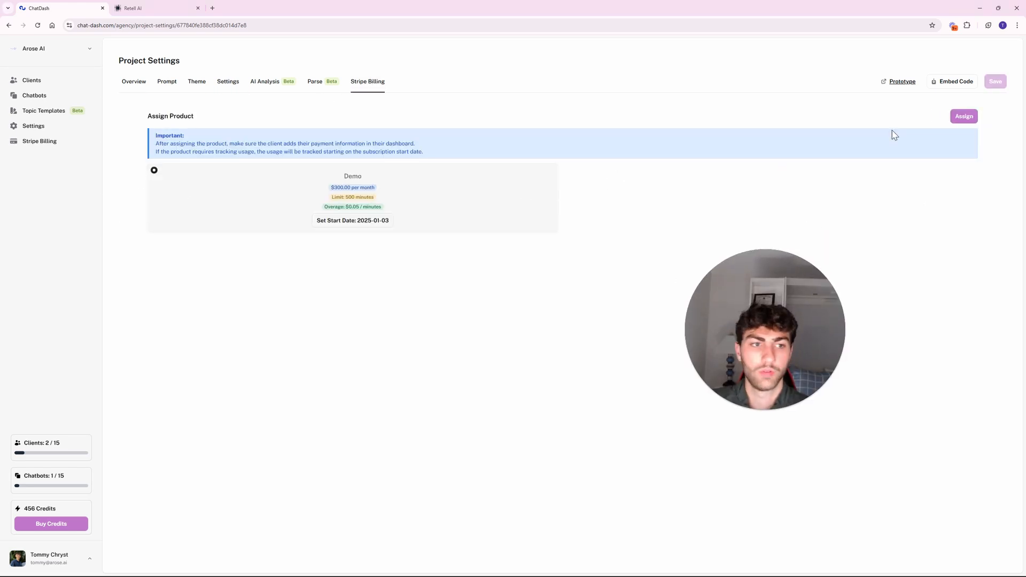
{"action": "left_click", "coordinate": [963, 118]}
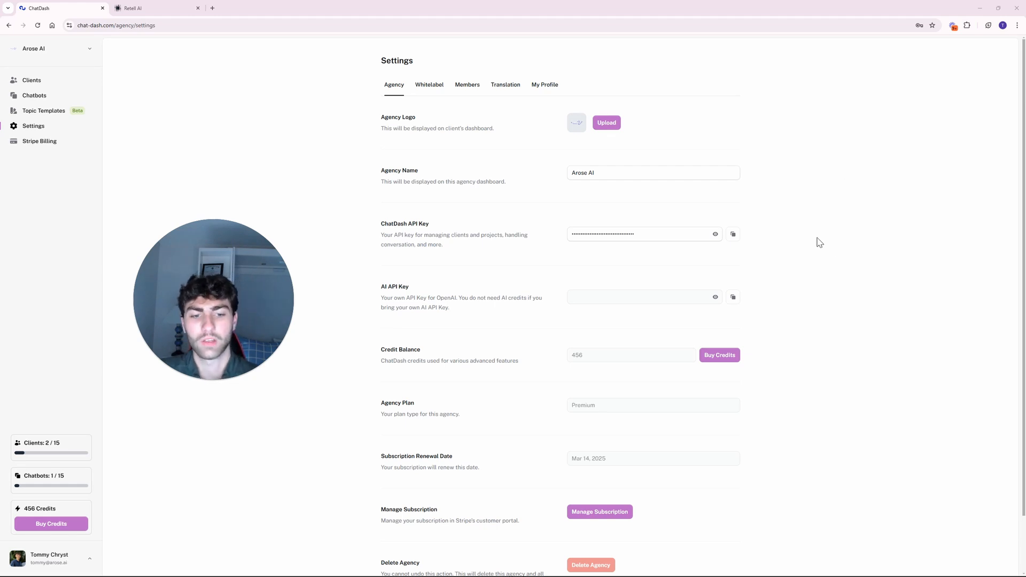
Review the Buy Credits purchase window and cancel it without buying.
{"action": "scroll", "coordinate": [775, 283], "scroll_direction": "down", "scroll_amount": 1}
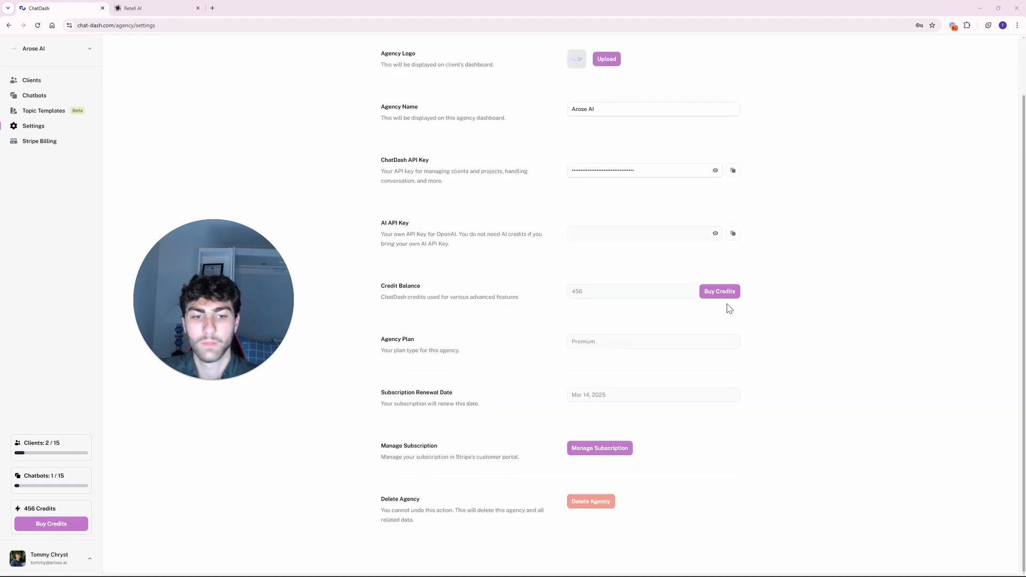
{"action": "left_click", "coordinate": [721, 295]}
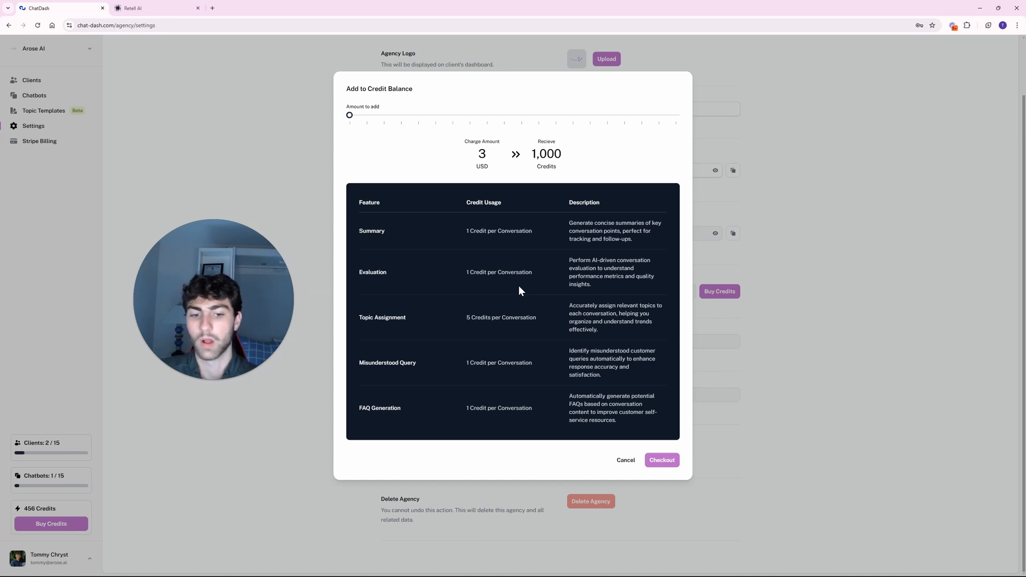
{"action": "left_click", "coordinate": [626, 460]}
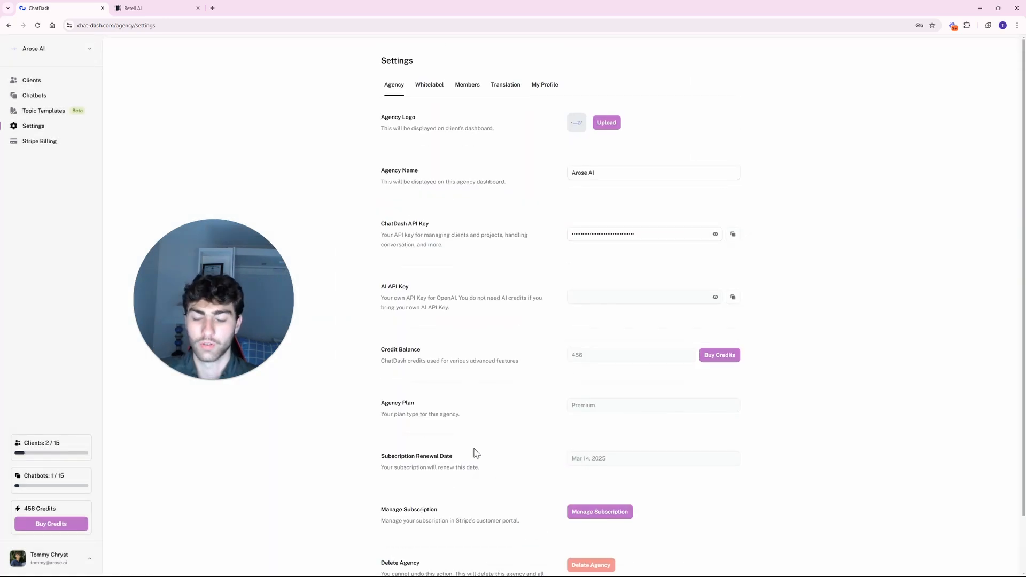
Switch the agency Settings to the Whitelabel section.
{"action": "scroll", "coordinate": [476, 453], "scroll_direction": "down", "scroll_amount": 1}
{"action": "scroll", "coordinate": [551, 447], "scroll_direction": "up", "scroll_amount": 1}
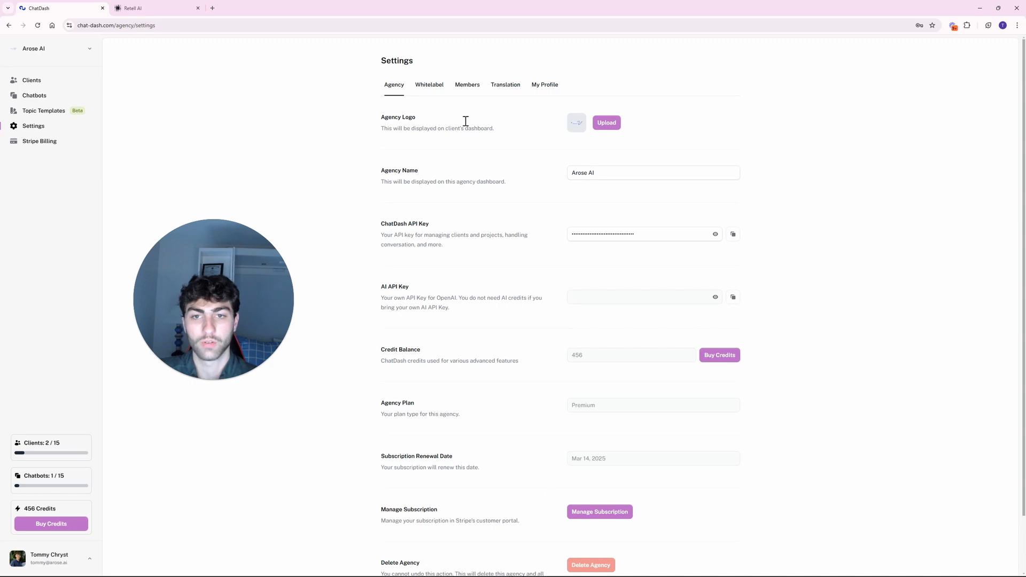
{"action": "left_click", "coordinate": [435, 86]}
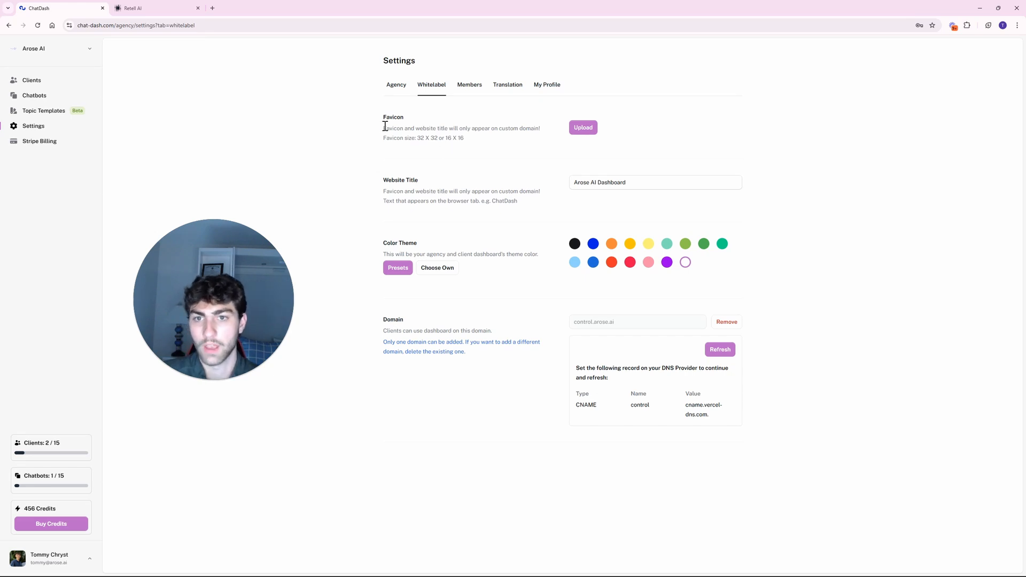
Go over the Favicon and Website Title explanations, glance at Members, then show Translation.
{"action": "left_click_drag", "start_coordinate": [374, 122], "coordinate": [507, 154]}
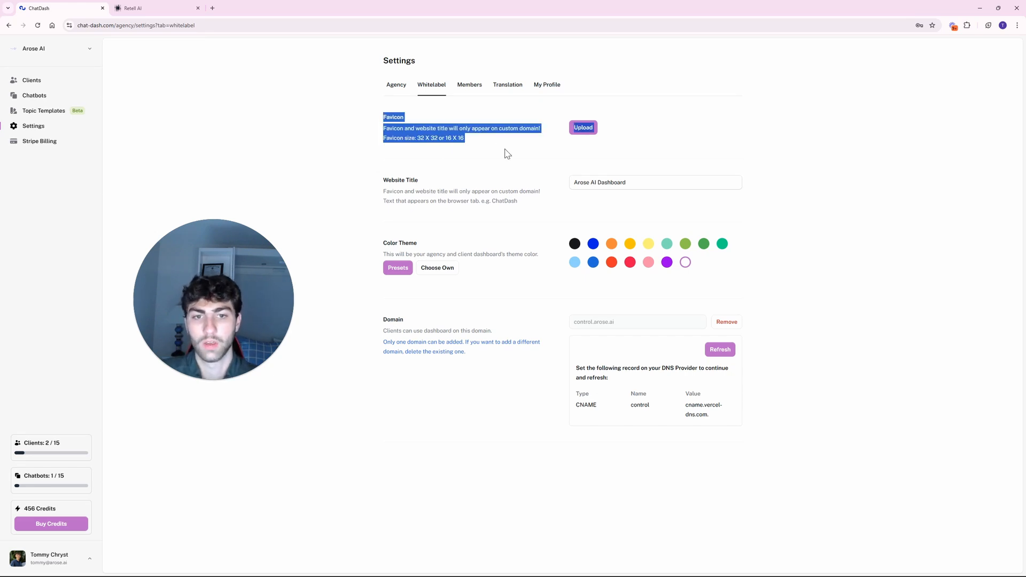
{"action": "left_click", "coordinate": [507, 154]}
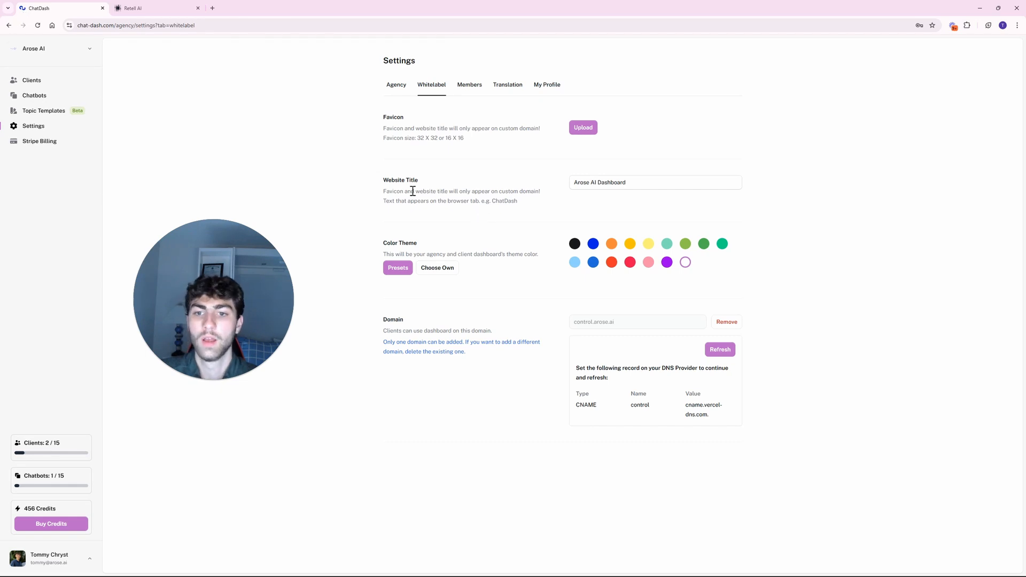
{"action": "left_click_drag", "start_coordinate": [348, 182], "coordinate": [543, 211]}
{"action": "left_click", "coordinate": [543, 210]}
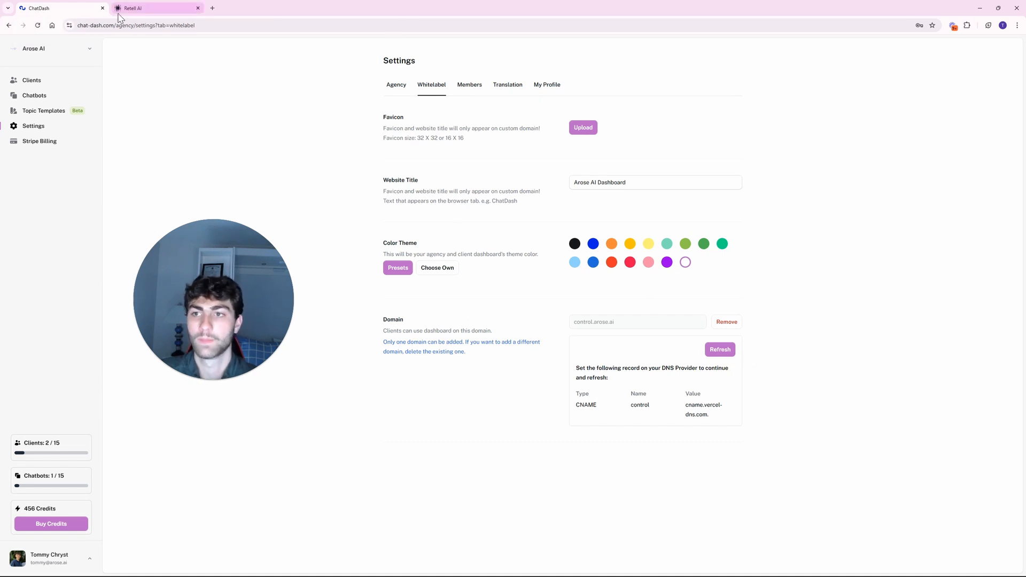
{"action": "left_click", "coordinate": [470, 87]}
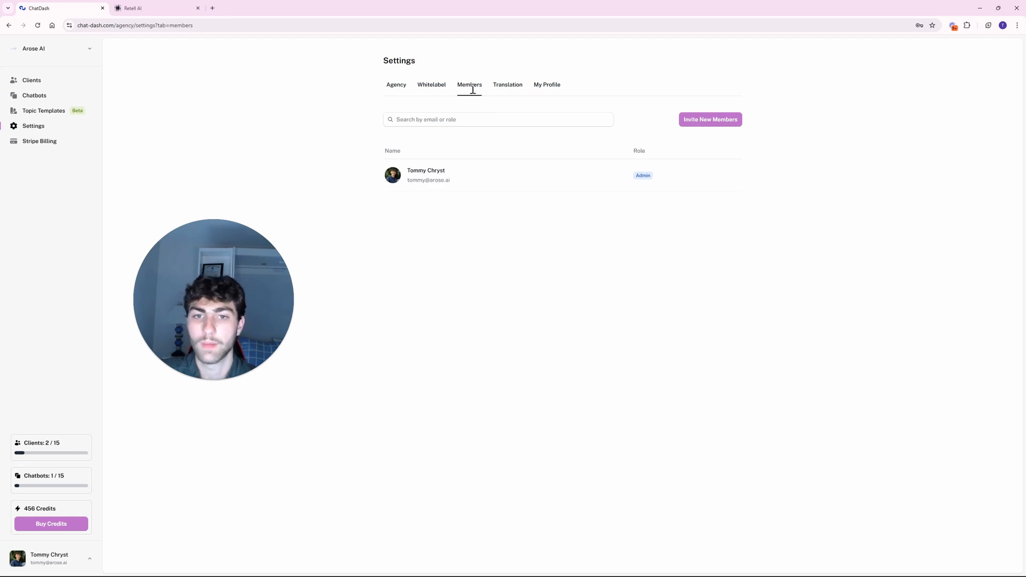
{"action": "left_click", "coordinate": [508, 87]}
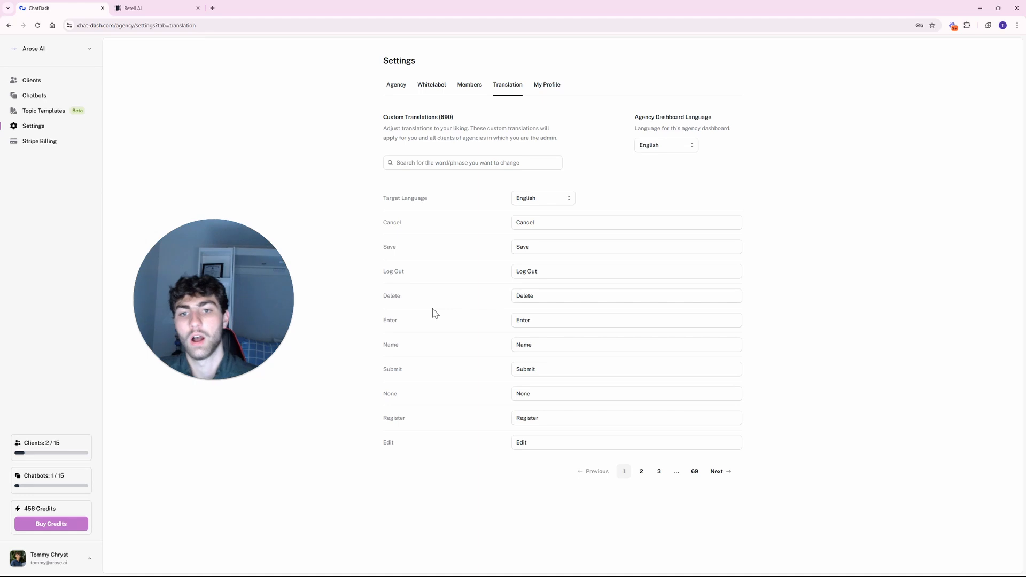
{"action": "left_click", "coordinate": [656, 145]}
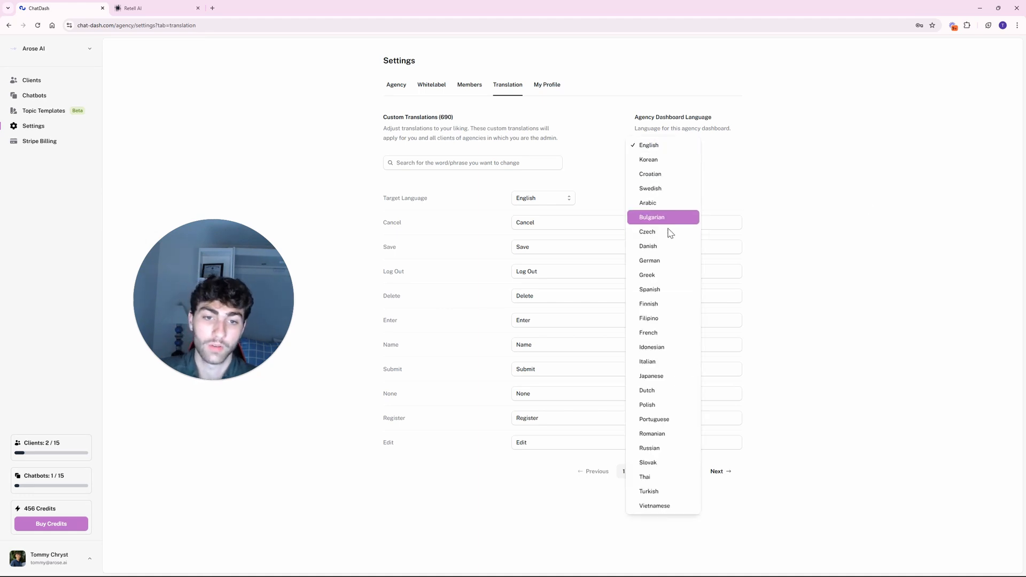
{"action": "left_click", "coordinate": [648, 160]}
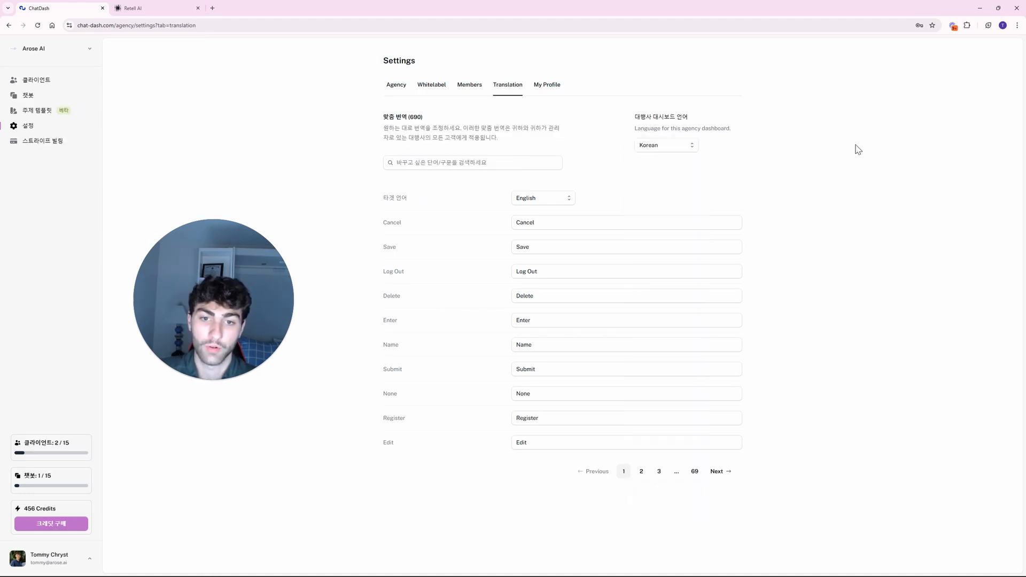
{"action": "left_click", "coordinate": [663, 149]}
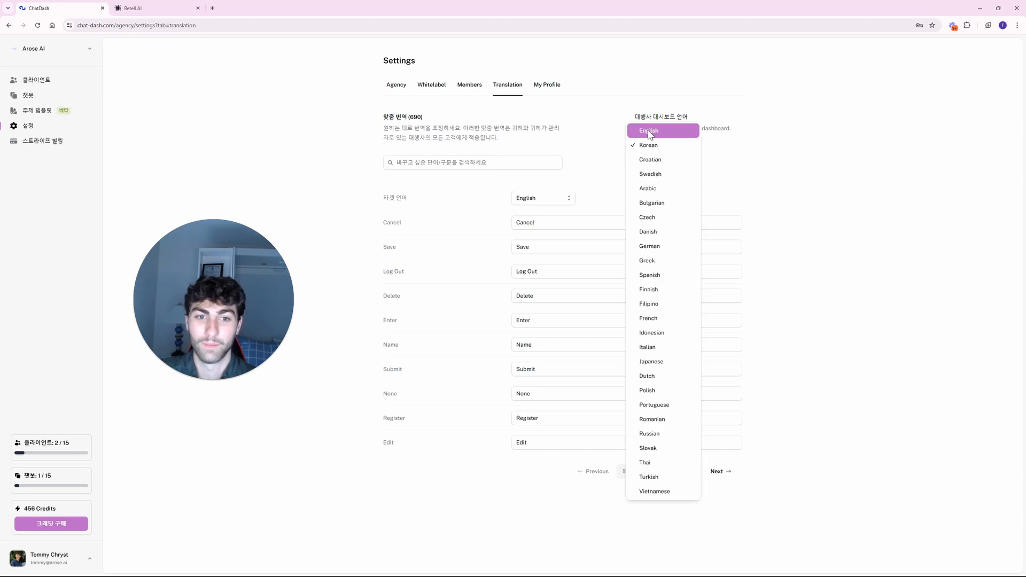
{"action": "left_click", "coordinate": [650, 132]}
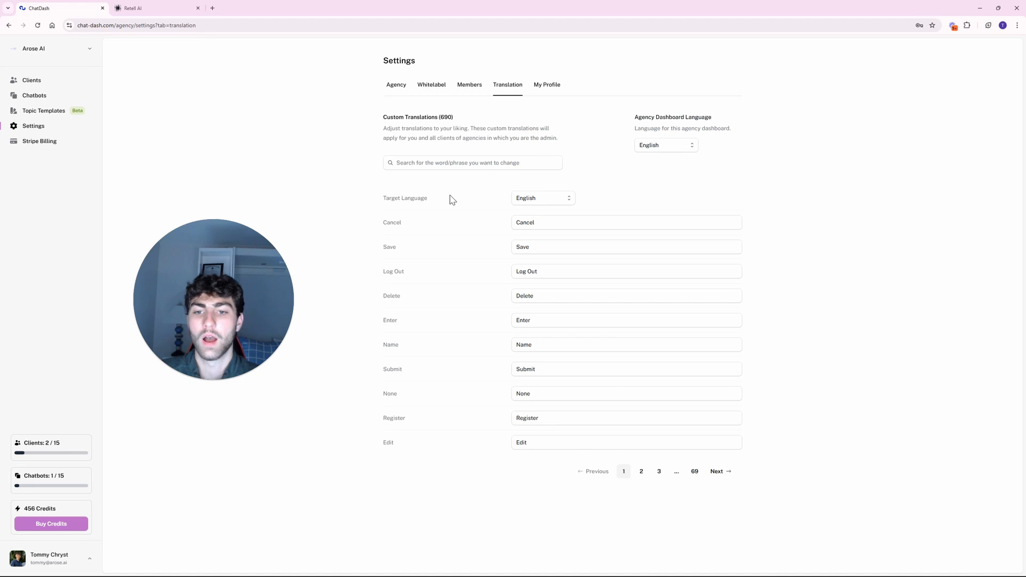
{"action": "left_click", "coordinate": [554, 201]}
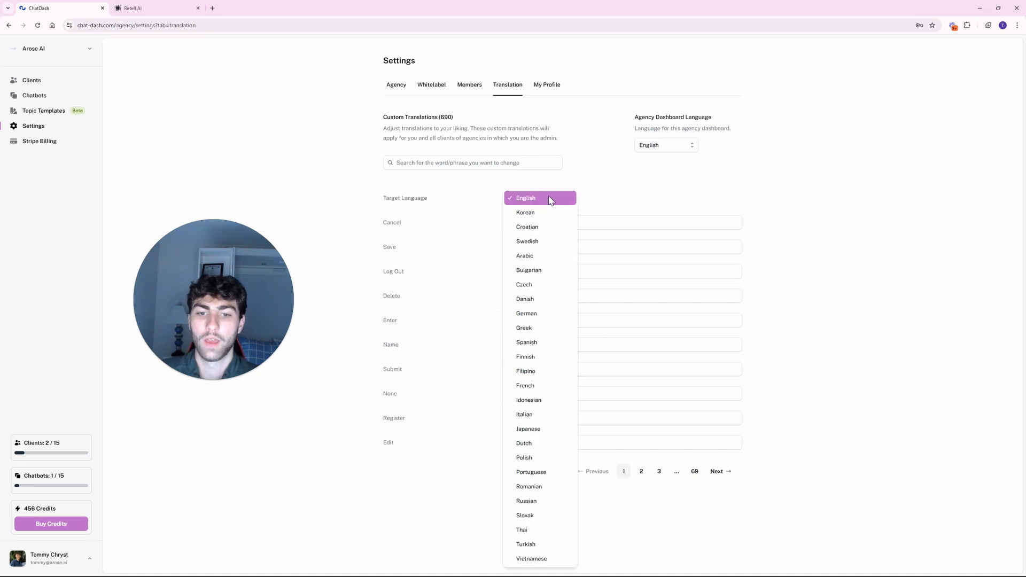
{"action": "left_click", "coordinate": [656, 180]}
{"action": "left_click_drag", "start_coordinate": [635, 127], "coordinate": [716, 128]}
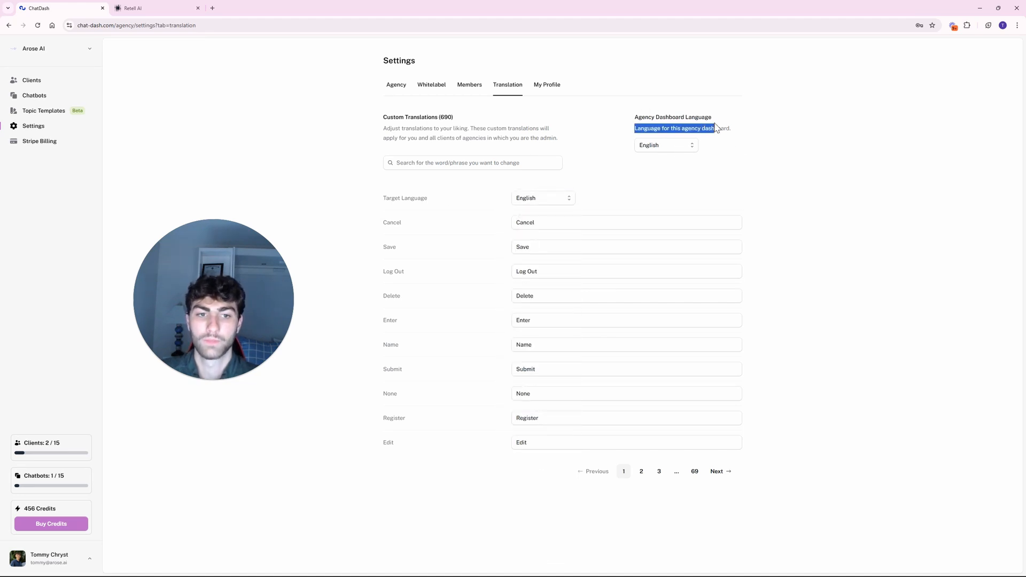
{"action": "left_click", "coordinate": [556, 188]}
{"action": "left_click", "coordinate": [559, 199]}
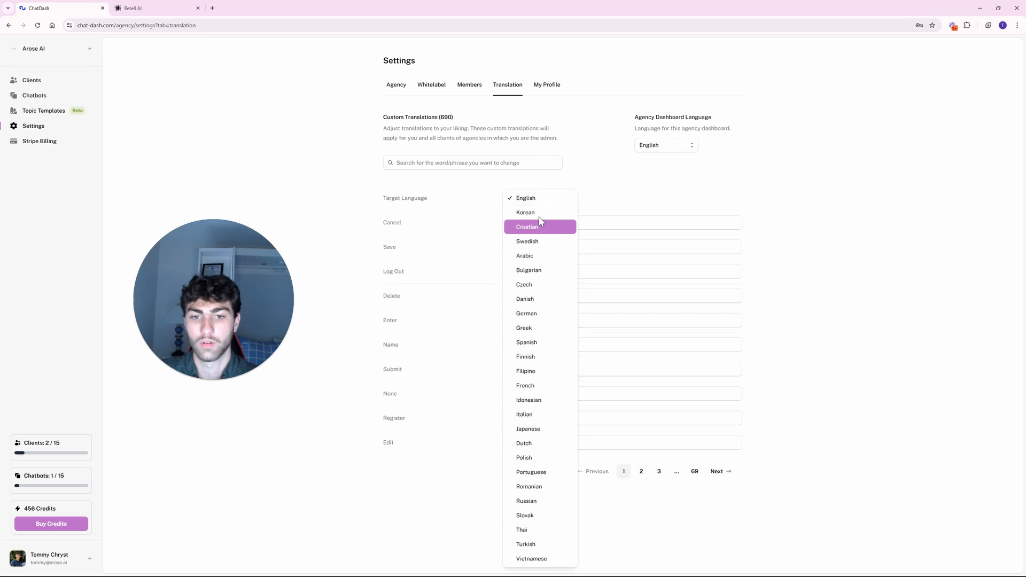
{"action": "left_click", "coordinate": [534, 212]}
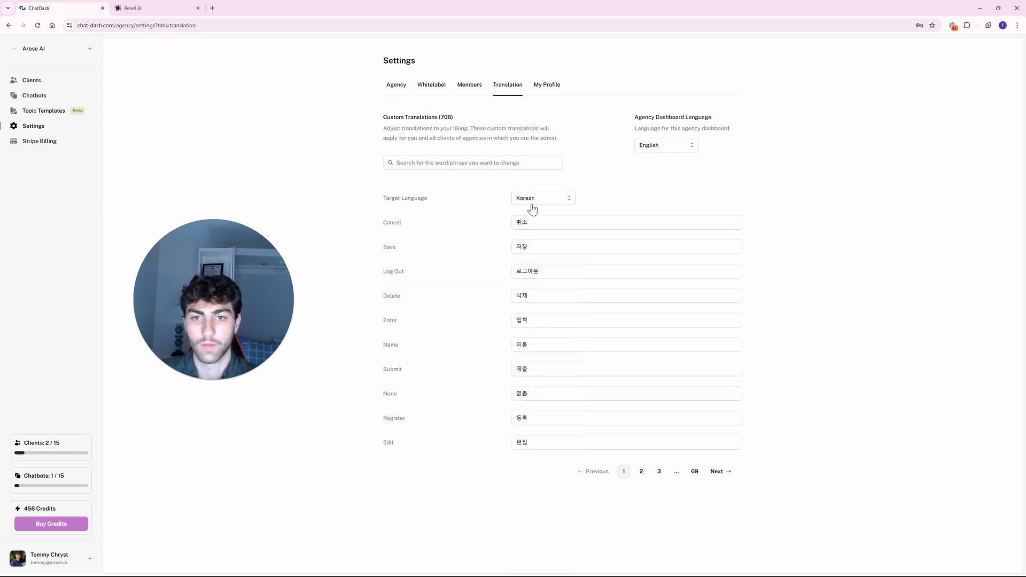
{"action": "left_click", "coordinate": [532, 208]}
{"action": "left_click", "coordinate": [573, 185]}
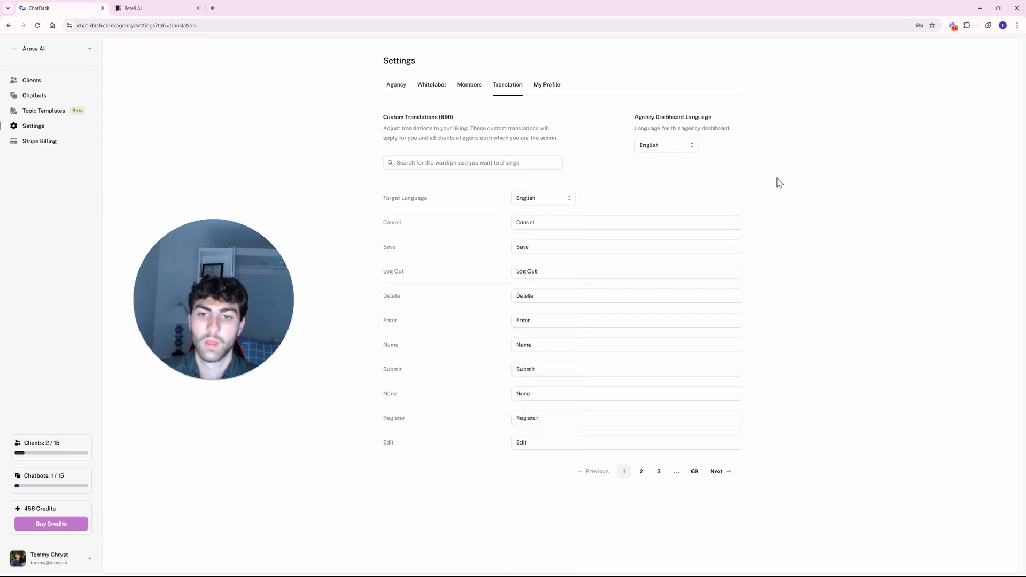
Save the Cancel label's translation unchanged after trying the added word 'Now'.
{"action": "left_click", "coordinate": [561, 227]}
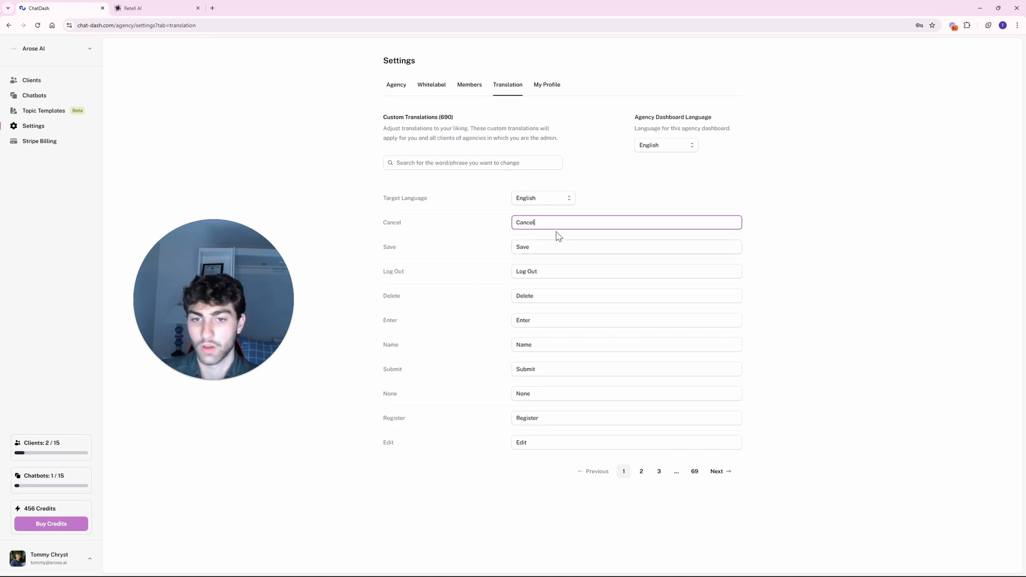
{"action": "type", "text": "Now"}
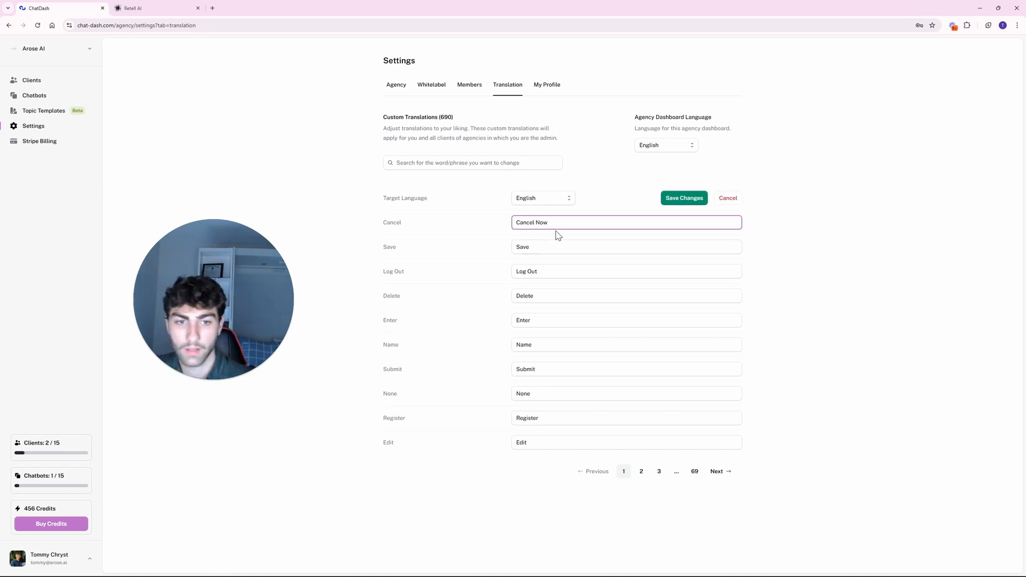
{"action": "double_click", "coordinate": [543, 222]}
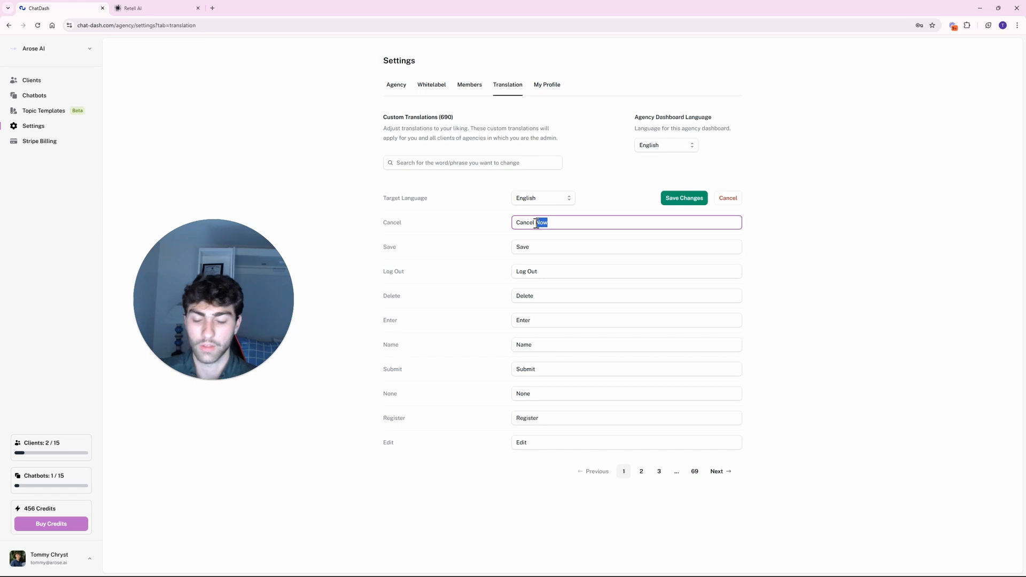
{"action": "key", "text": "BackSpace"}
{"action": "left_click", "coordinate": [684, 201]}
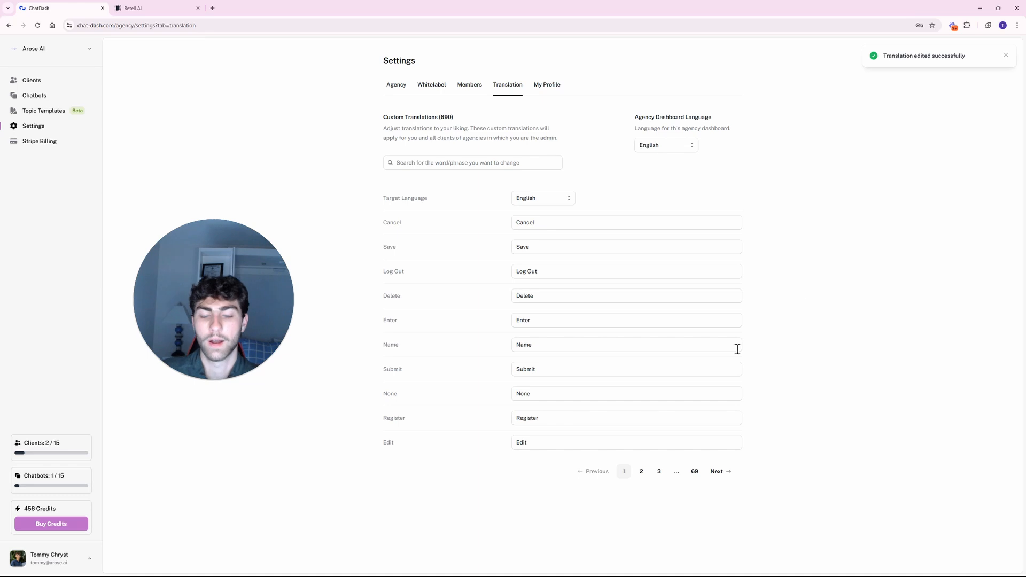
Page through the custom translations to page 3.
{"action": "left_click", "coordinate": [641, 472]}
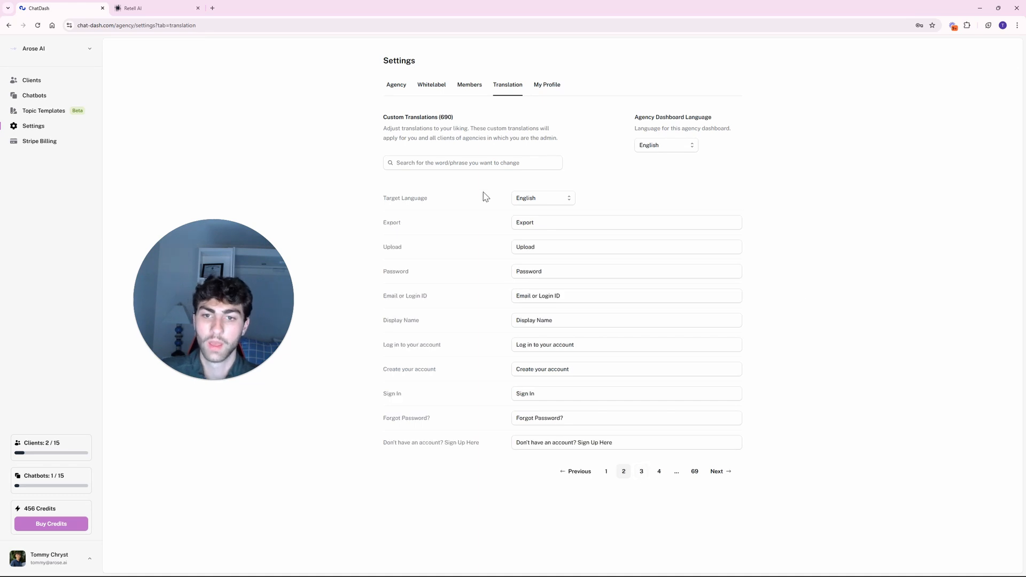
{"action": "left_click", "coordinate": [474, 161]}
{"action": "left_click", "coordinate": [651, 182]}
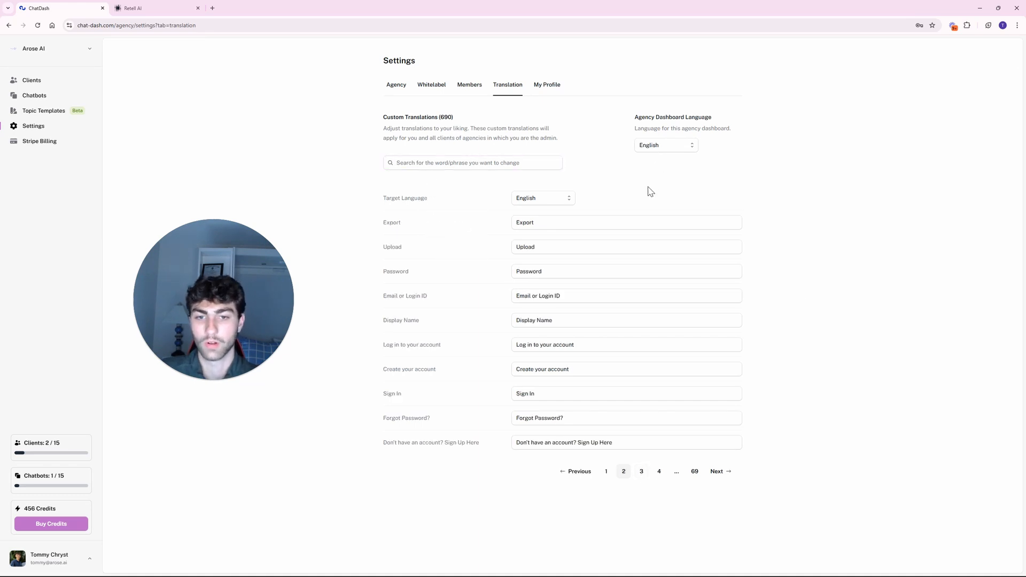
{"action": "left_click", "coordinate": [641, 472]}
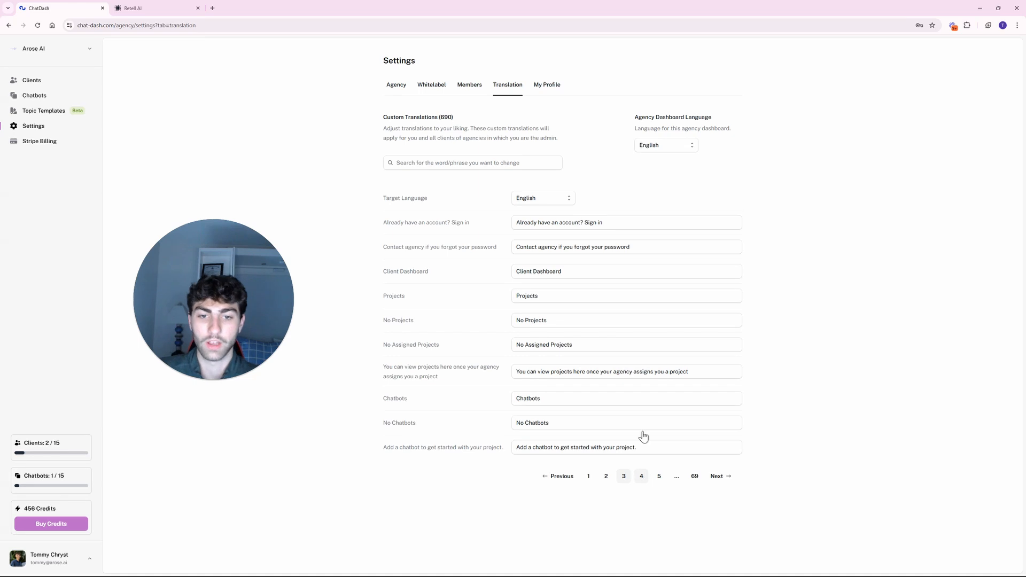
Filter the custom translations by 'chat' and inspect the matching labels.
{"action": "left_click", "coordinate": [462, 161]}
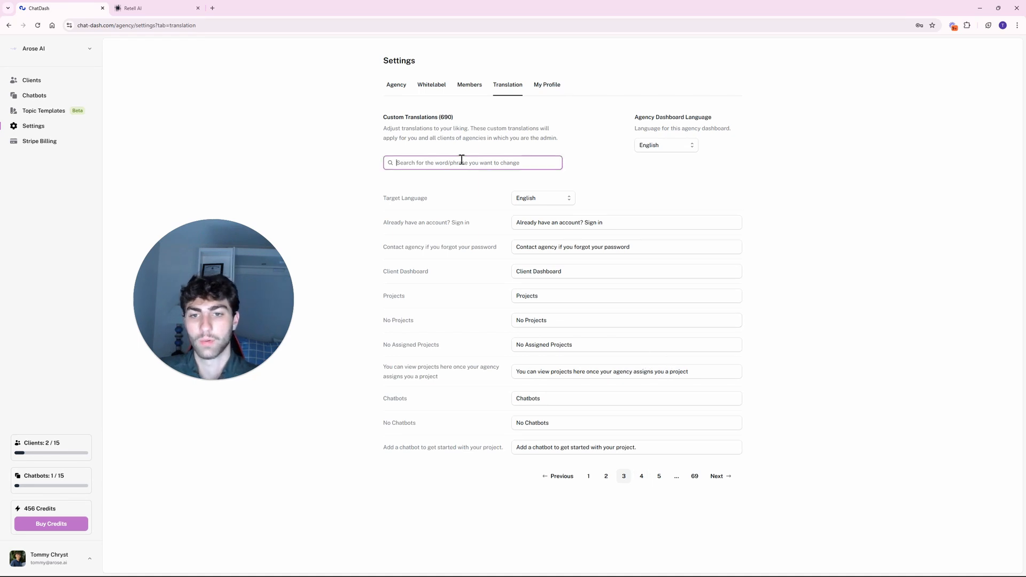
{"action": "type", "text": "mes"}
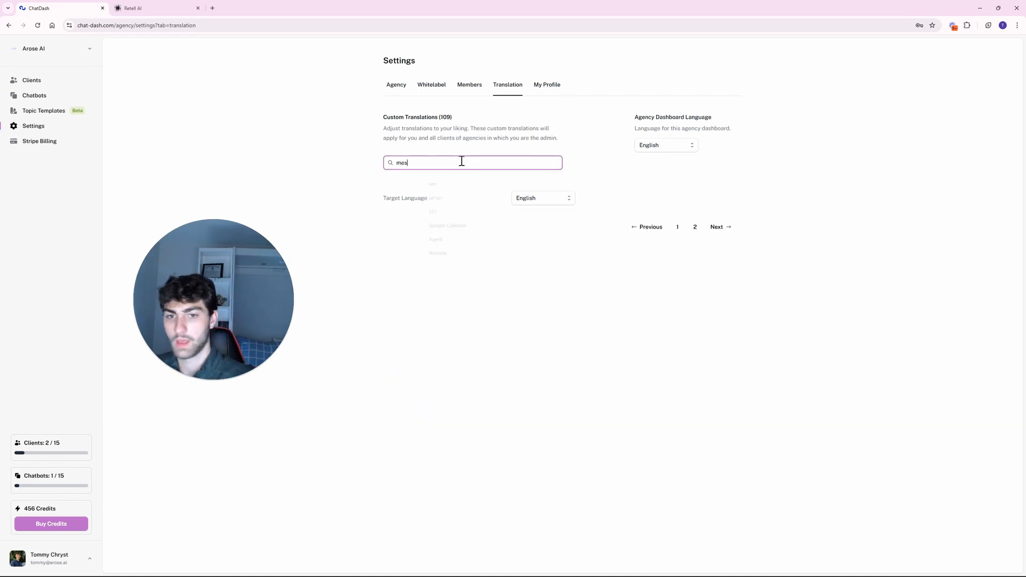
{"action": "key", "text": "BackSpace"}
{"action": "key", "text": "BackSpace"}
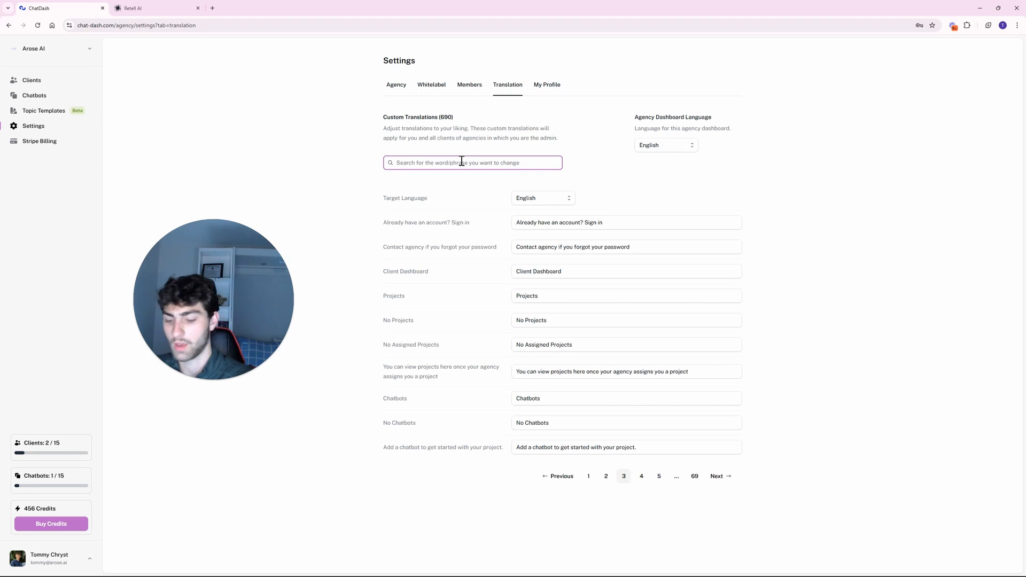
{"action": "type", "text": "chat"}
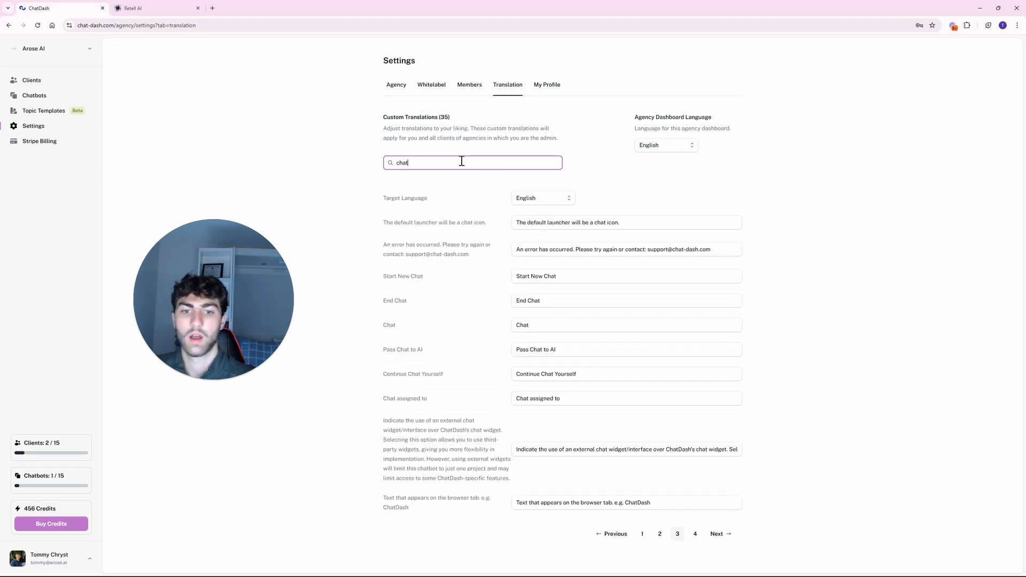
{"action": "left_click", "coordinate": [361, 255]}
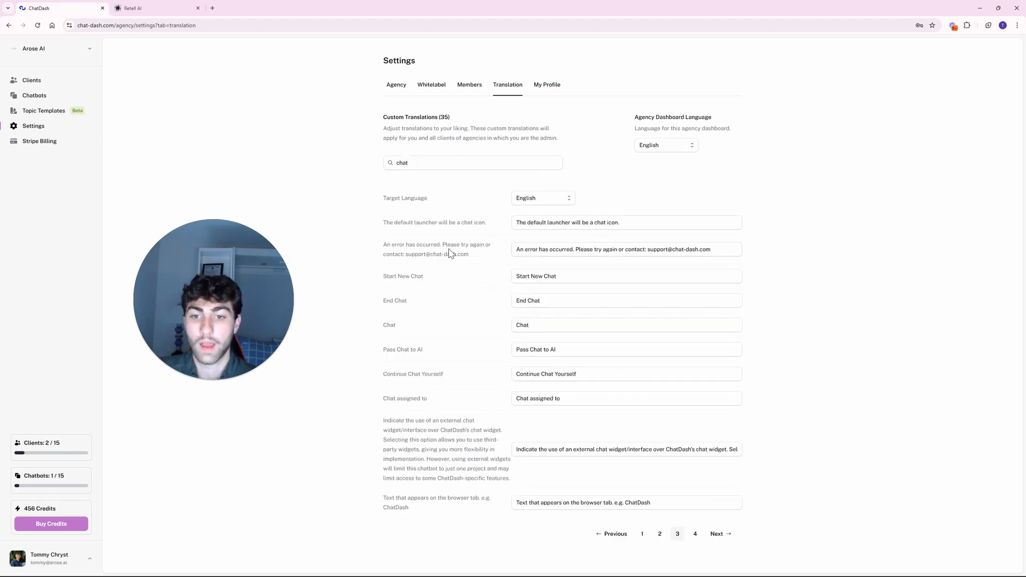
{"action": "left_click_drag", "start_coordinate": [720, 250], "coordinate": [649, 249]}
{"action": "left_click", "coordinate": [762, 250]}
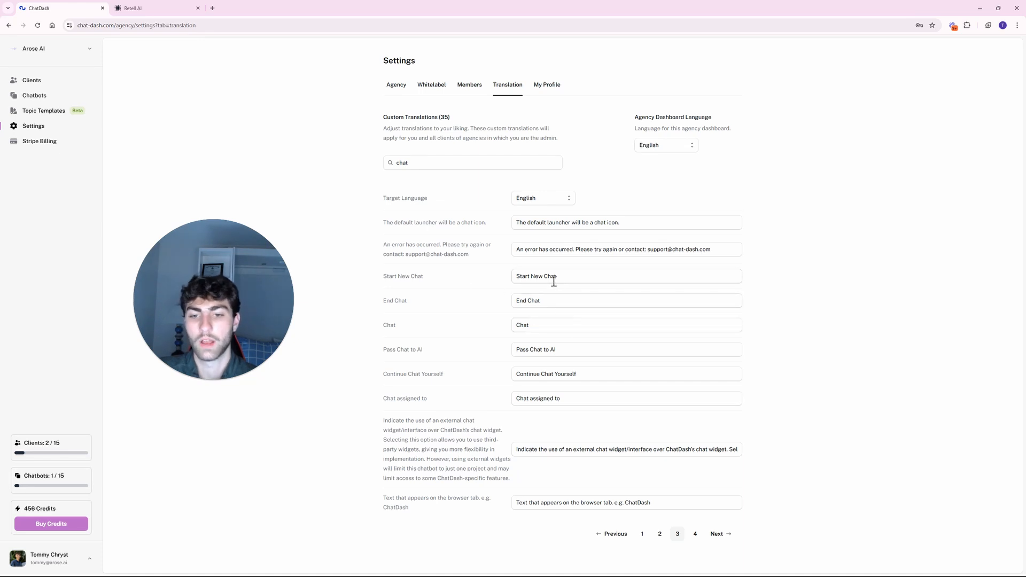
Try renaming Start New Chat and End Chat to 'Call', discard the edits, open My Profile.
{"action": "left_click_drag", "start_coordinate": [376, 304], "coordinate": [625, 302]}
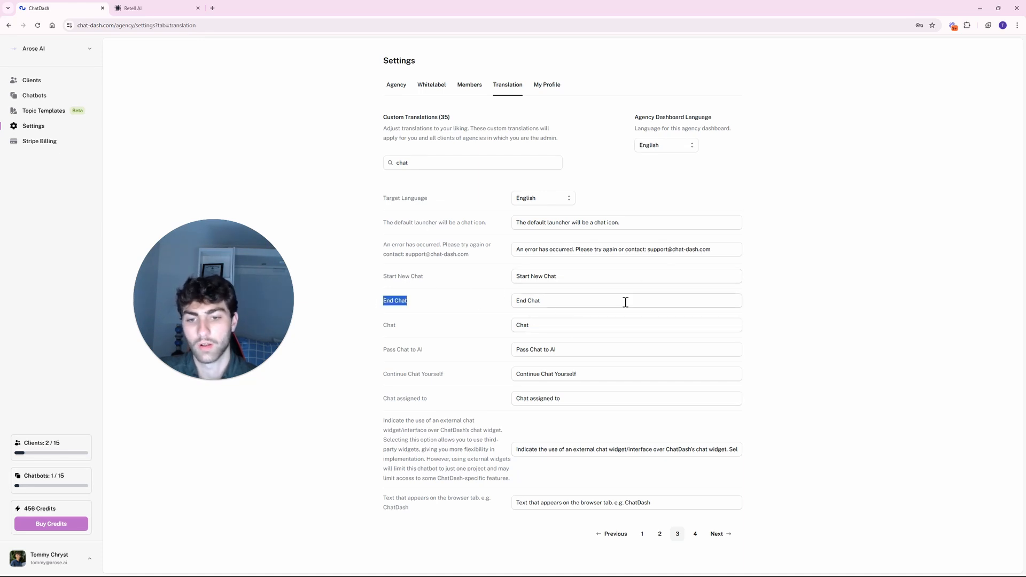
{"action": "left_click", "coordinate": [827, 283]}
{"action": "left_click_drag", "start_coordinate": [532, 277], "coordinate": [562, 277]}
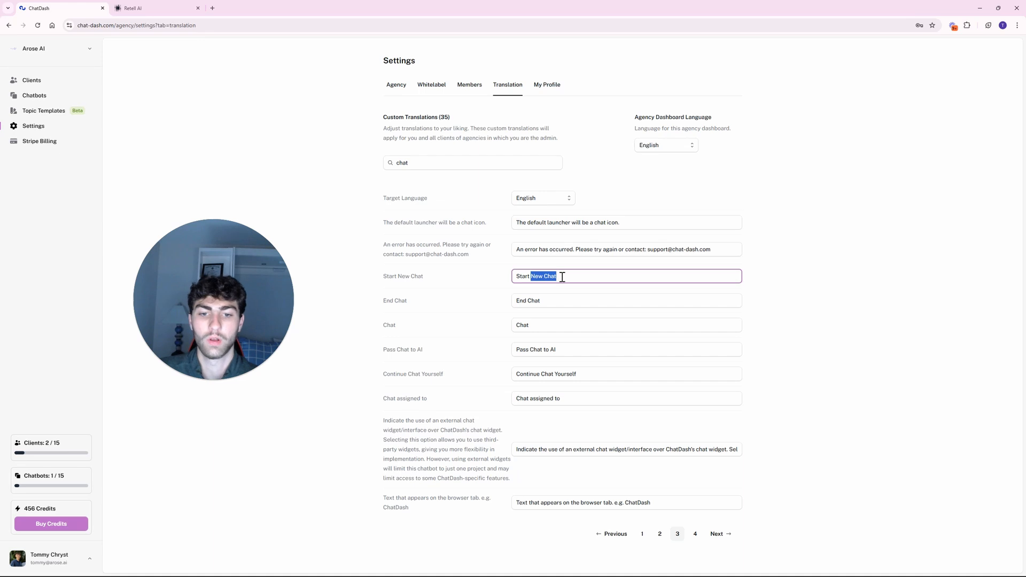
{"action": "type", "text": "Call"}
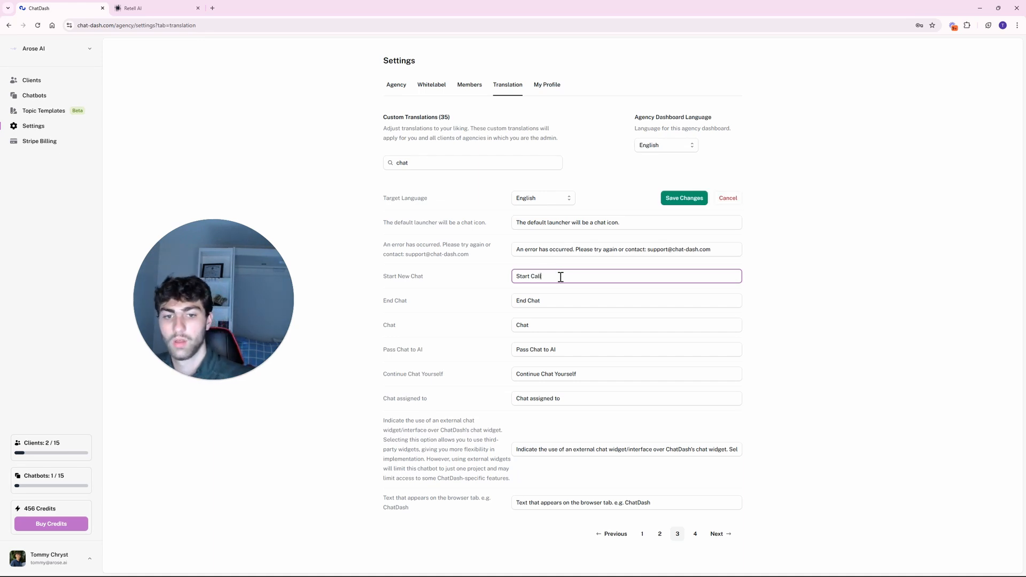
{"action": "left_click_drag", "start_coordinate": [531, 301], "coordinate": [563, 305]}
{"action": "type", "text": "C"}
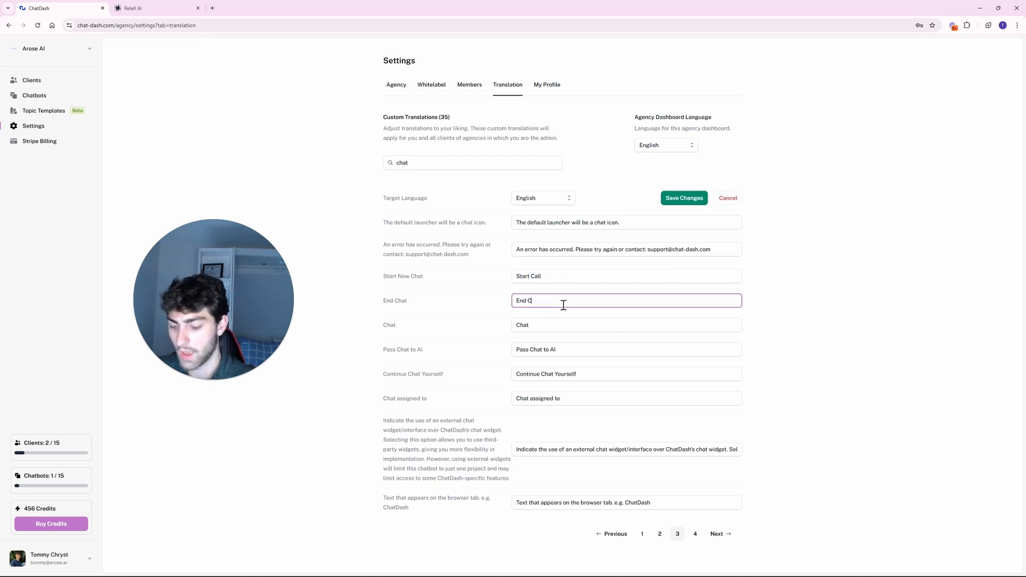
{"action": "type", "text": "all"}
{"action": "left_click", "coordinate": [733, 199]}
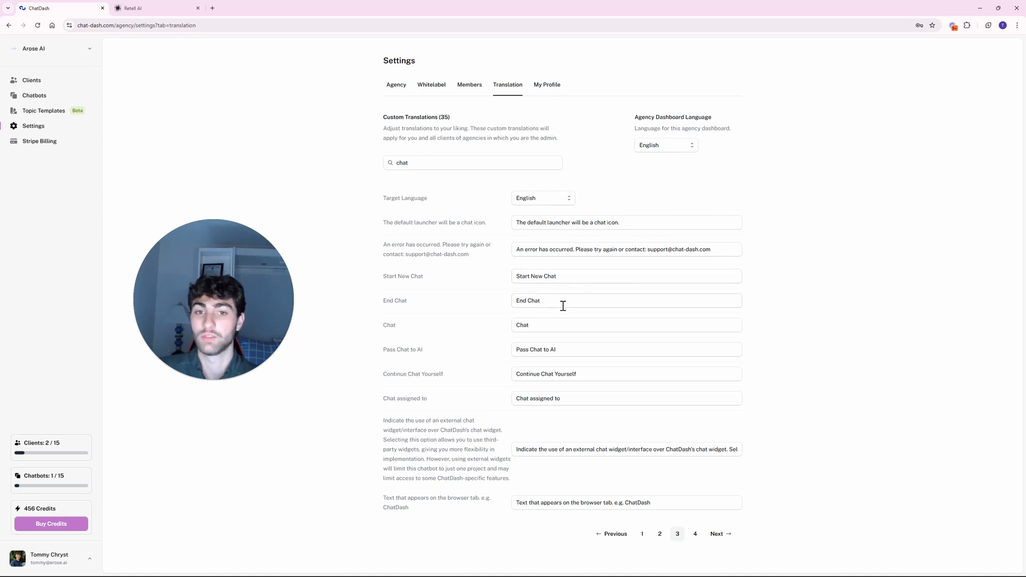
{"action": "left_click", "coordinate": [540, 86]}
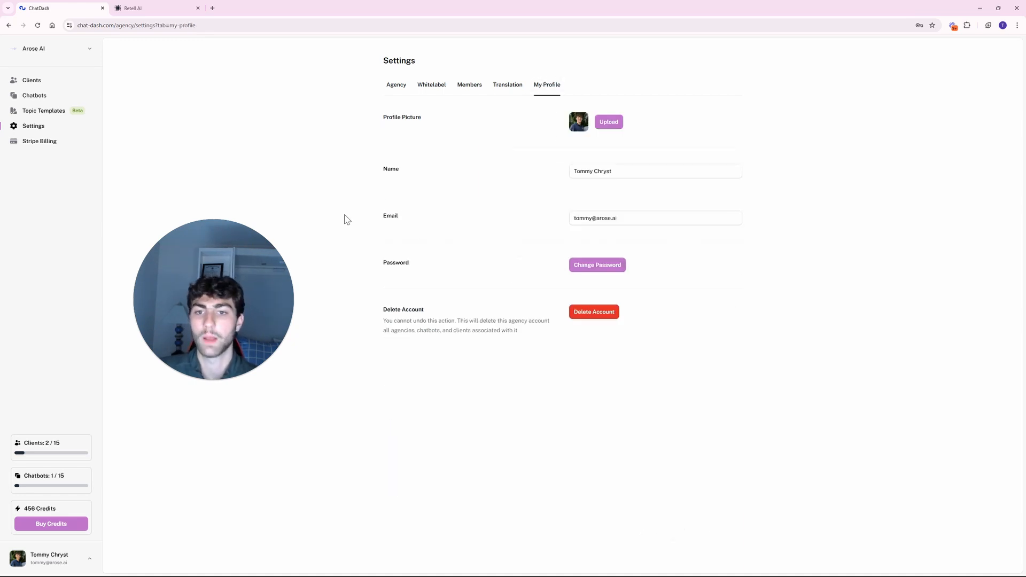